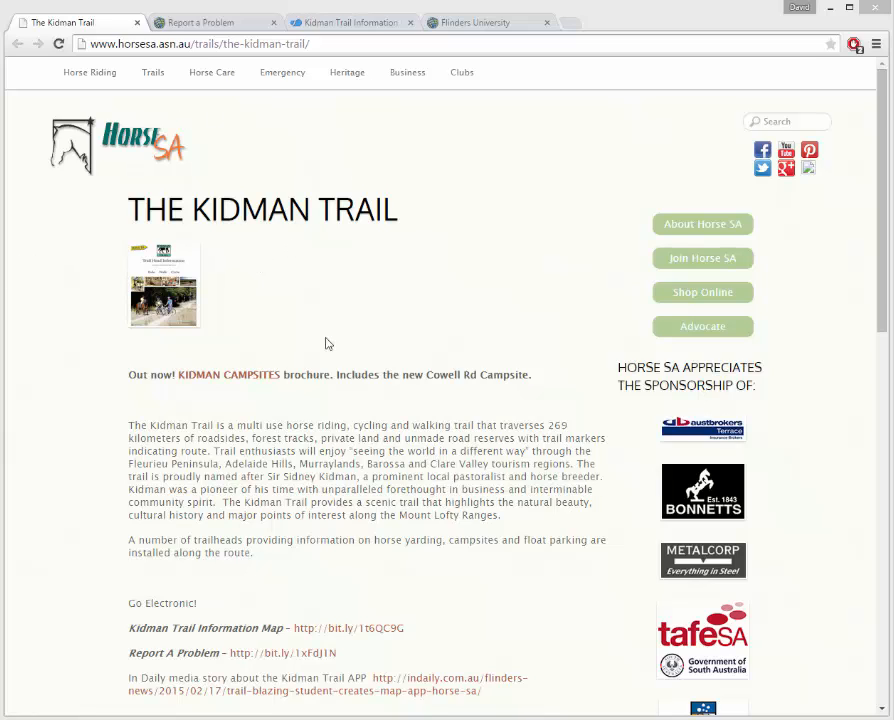
Browse the Kidman Trail page's Go Electronic links, then switch to the Report a Problem tab.
left_click_drag(882, 157, 882, 183)
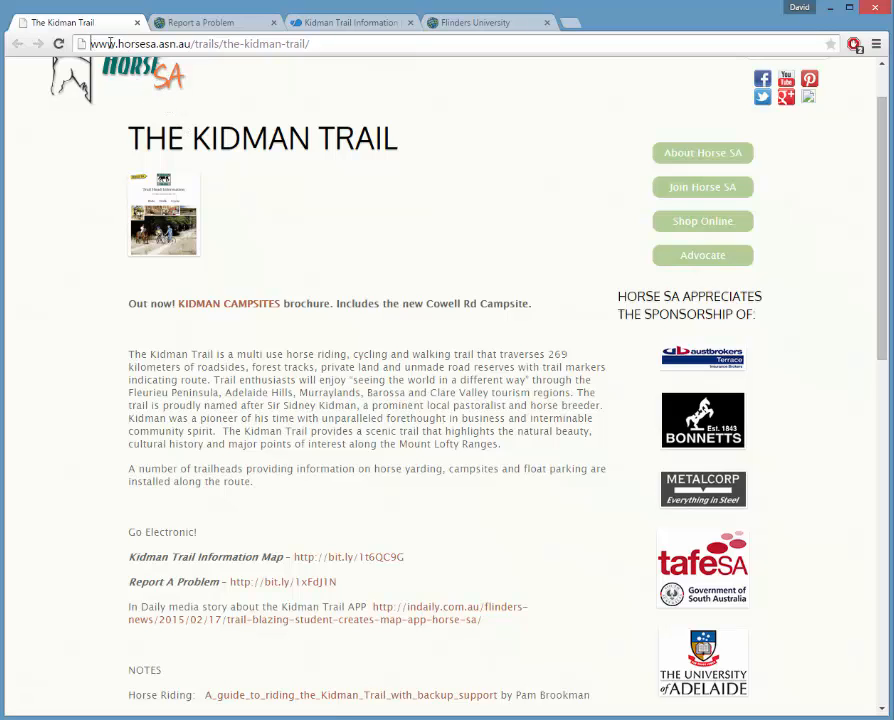
left_click_drag(92, 44, 313, 44)
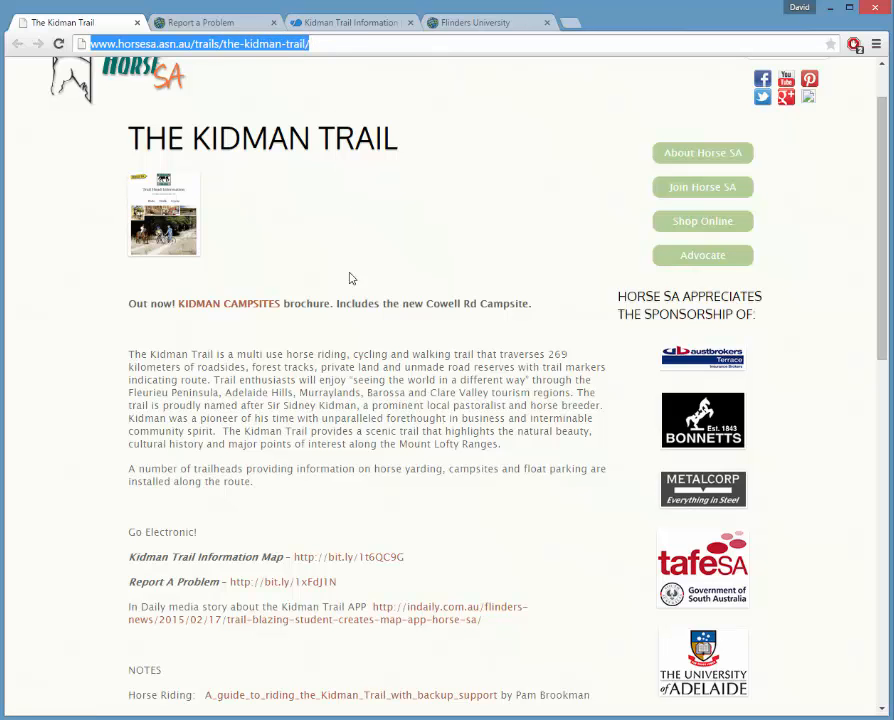
left_click(323, 357)
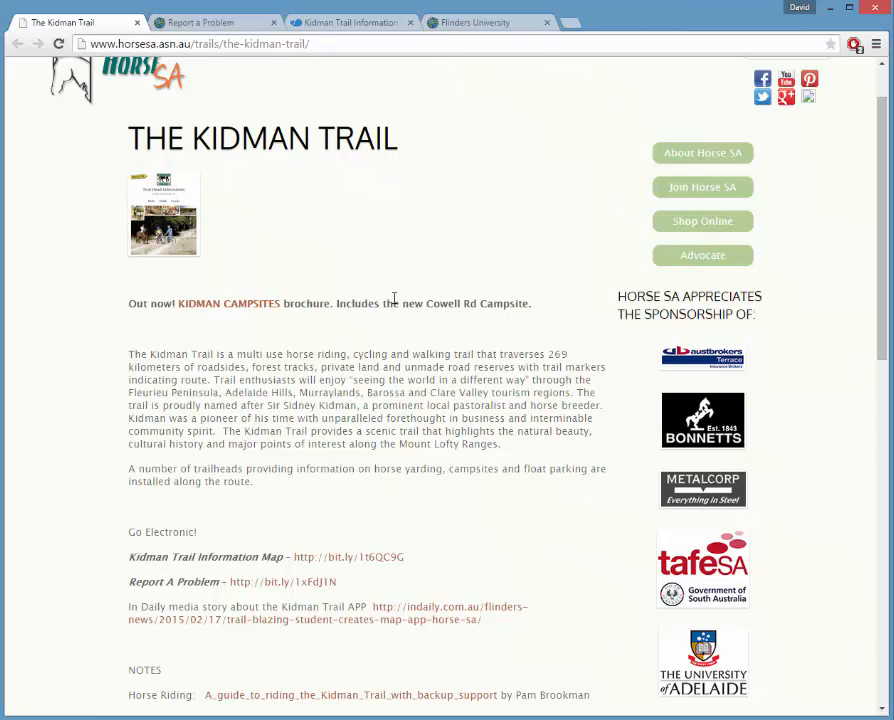
scroll(416, 296, "down", 2)
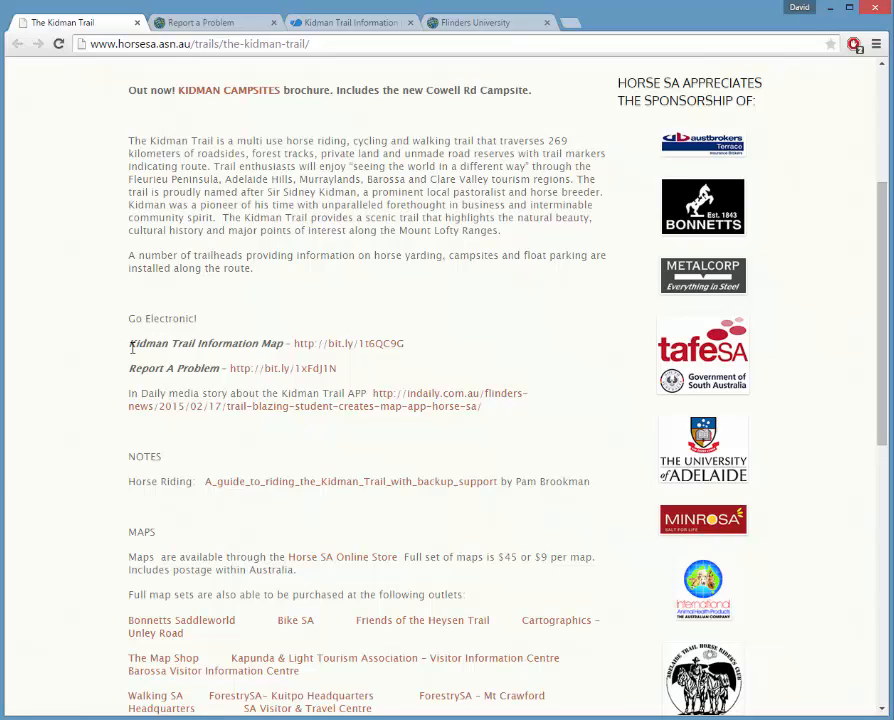
left_click_drag(131, 347, 315, 353)
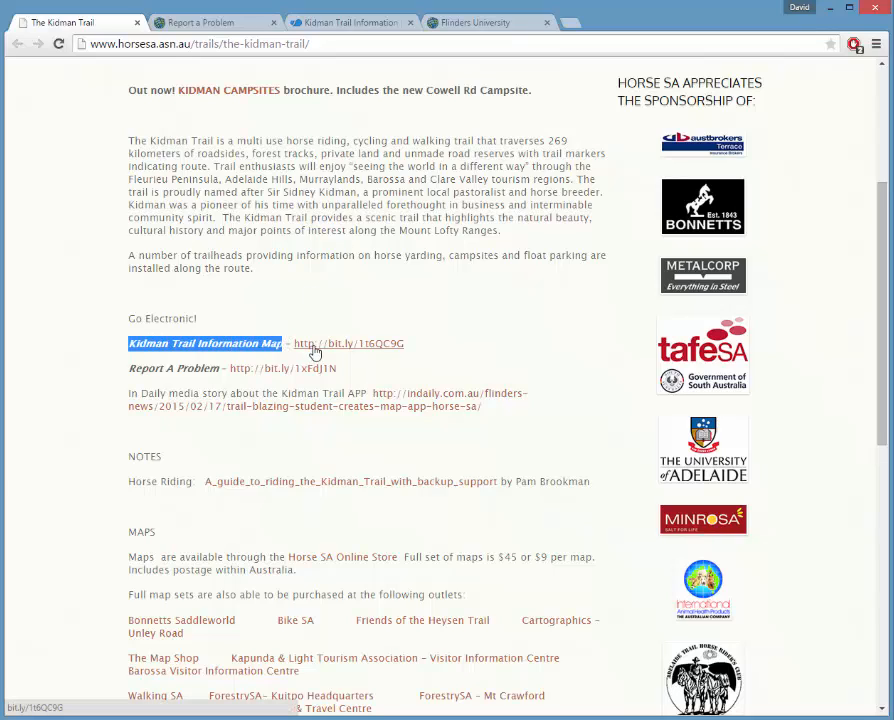
left_click(220, 371)
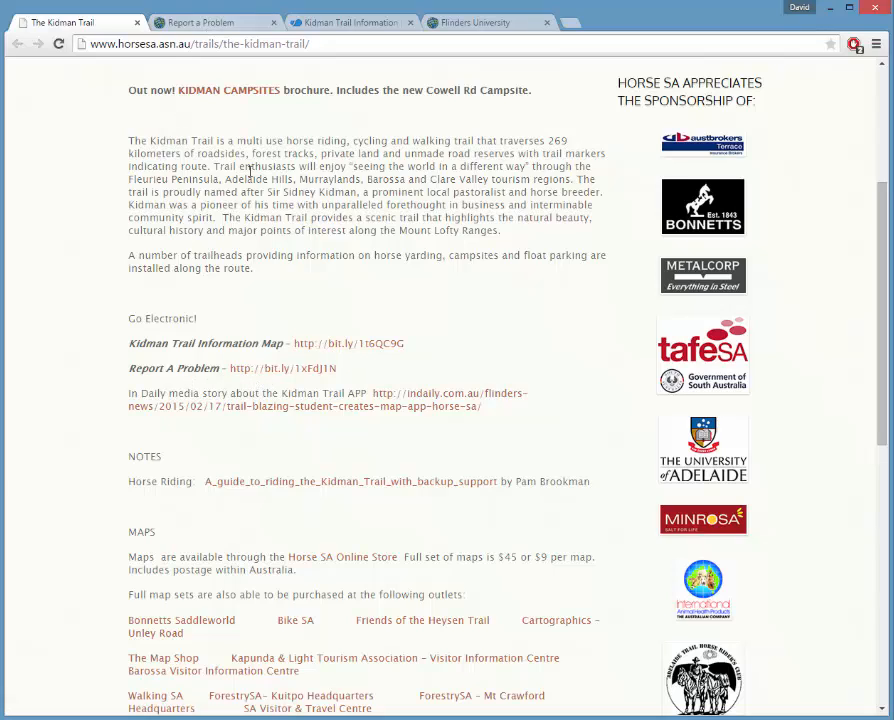
left_click(222, 24)
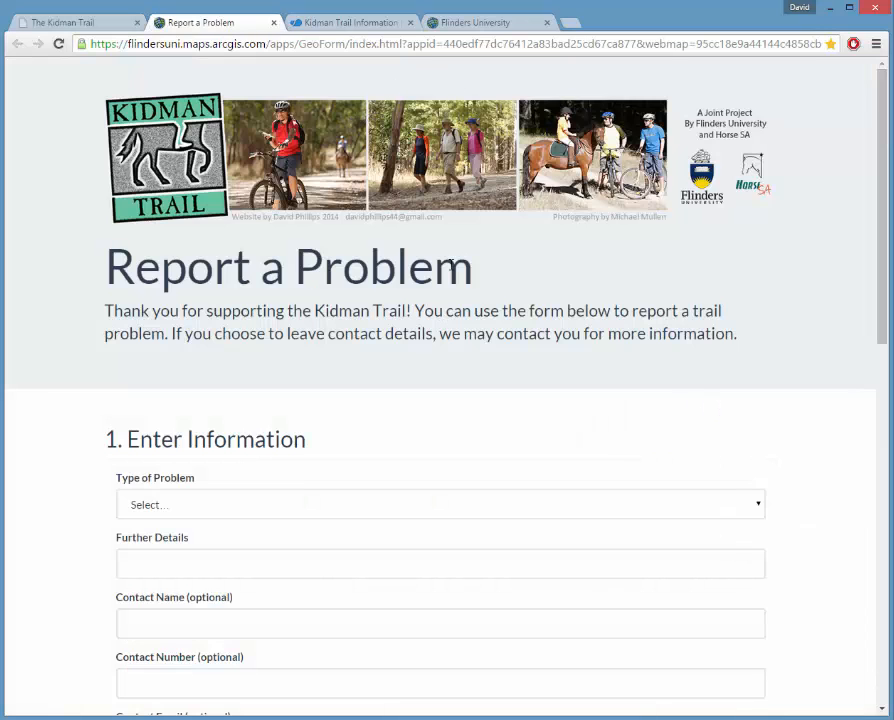
Read the form's intro and choose 'Damaged asset' as the Type of Problem.
scroll(242, 282, "down", 1)
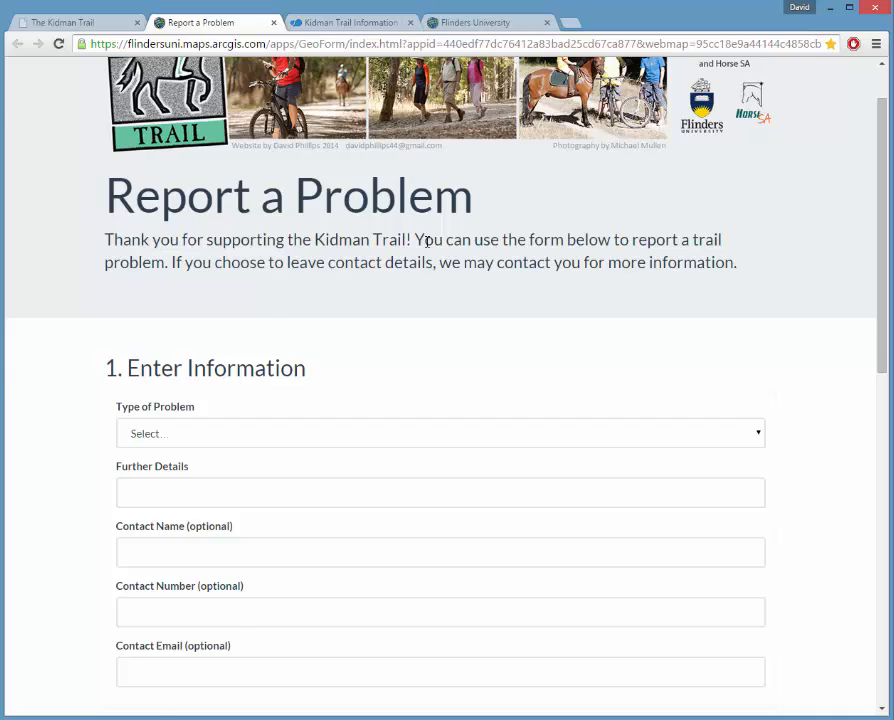
scroll(430, 241, "up", 1)
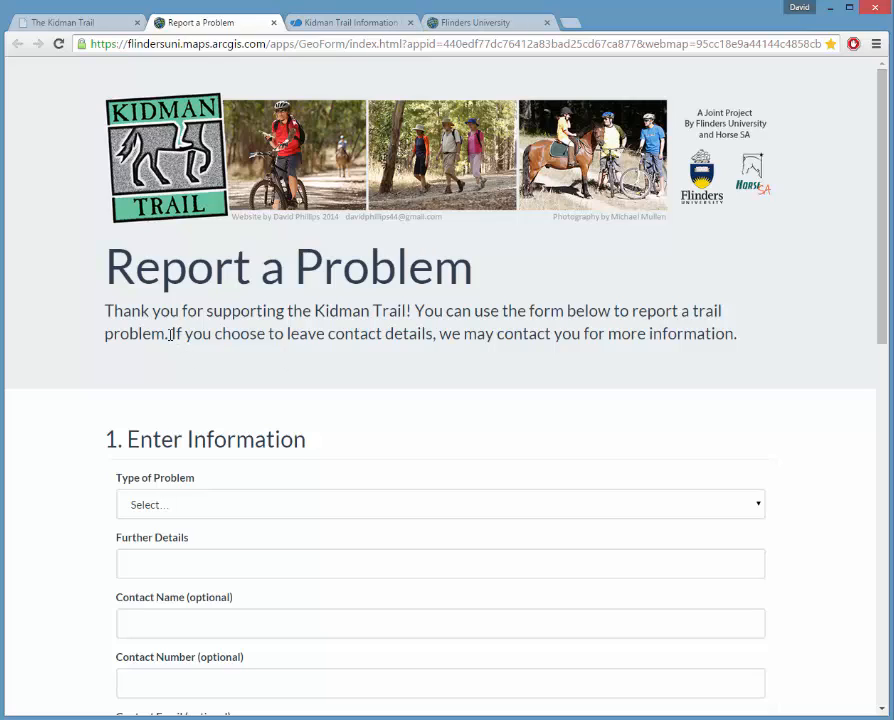
left_click_drag(169, 334, 712, 334)
left_click(602, 382)
left_click_drag(880, 162, 884, 294)
left_click(760, 204)
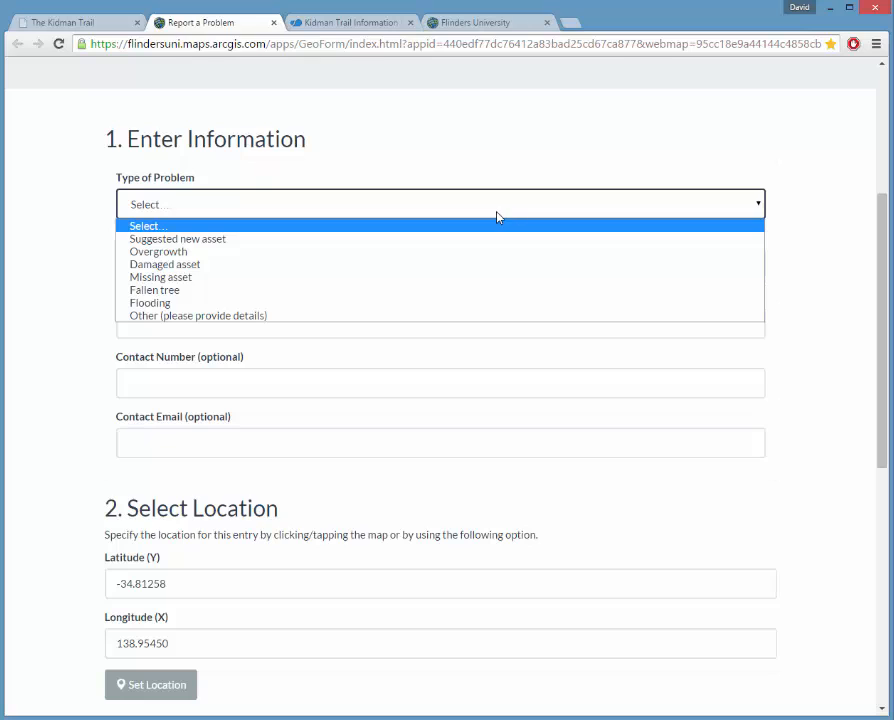
left_click(184, 264)
Enter details 'Direction marker knocked over' plus the contact's name and phone number.
left_click(182, 260)
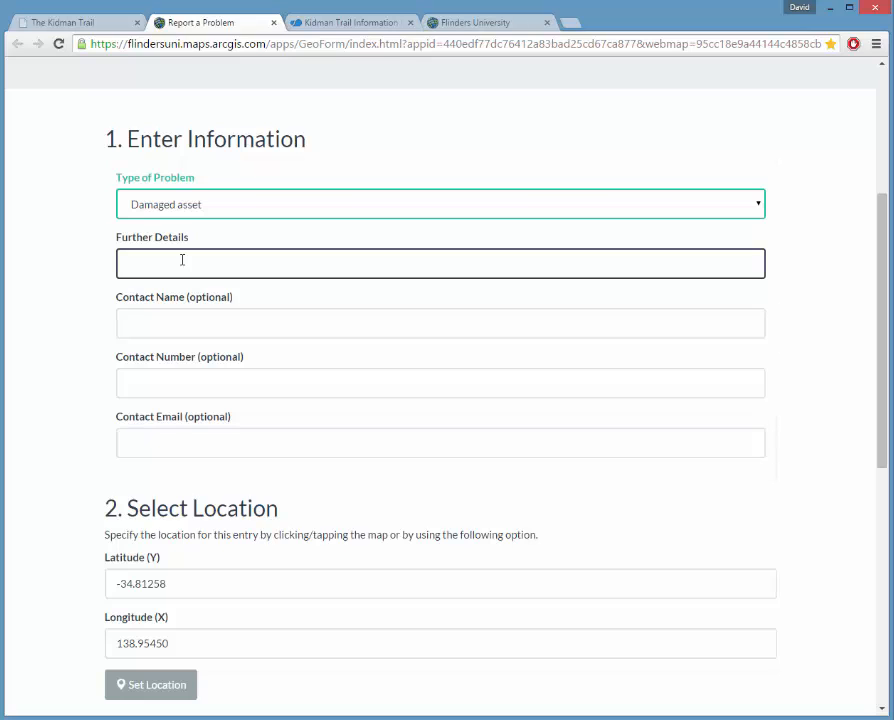
type("Direction marker knocked over")
left_click(186, 327)
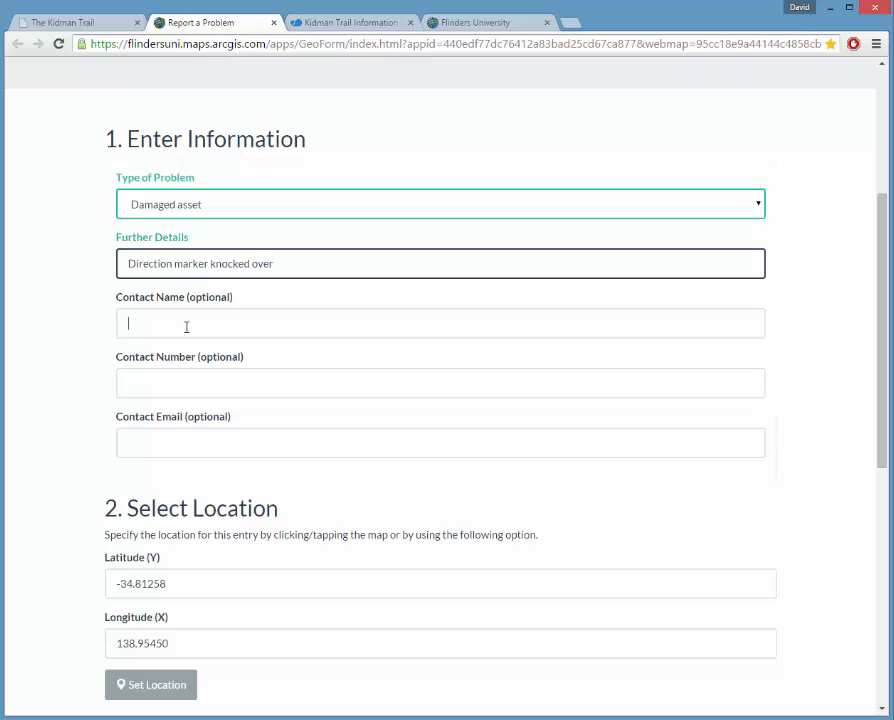
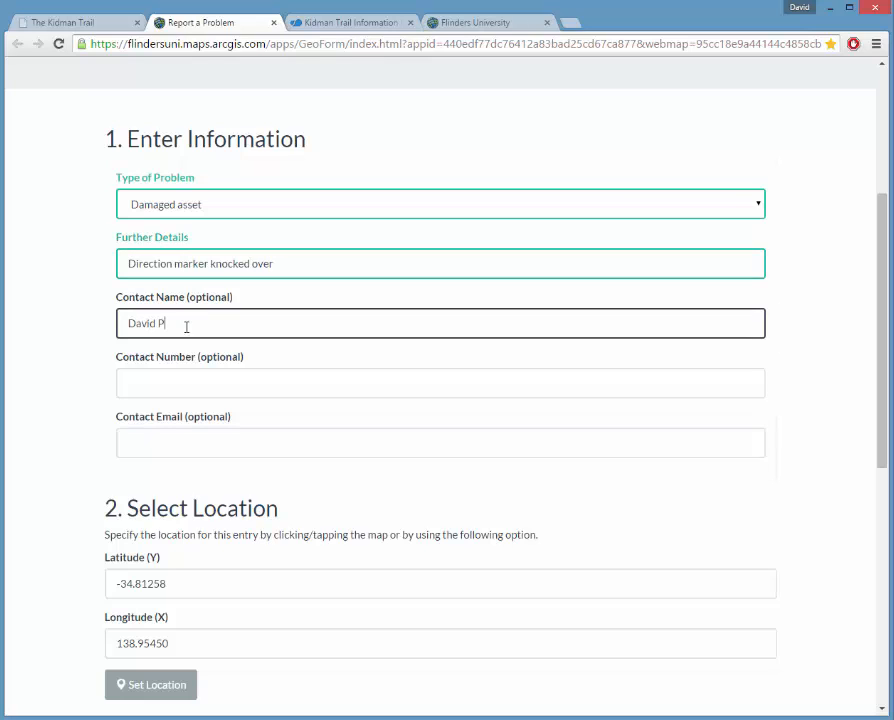
key("Tab")
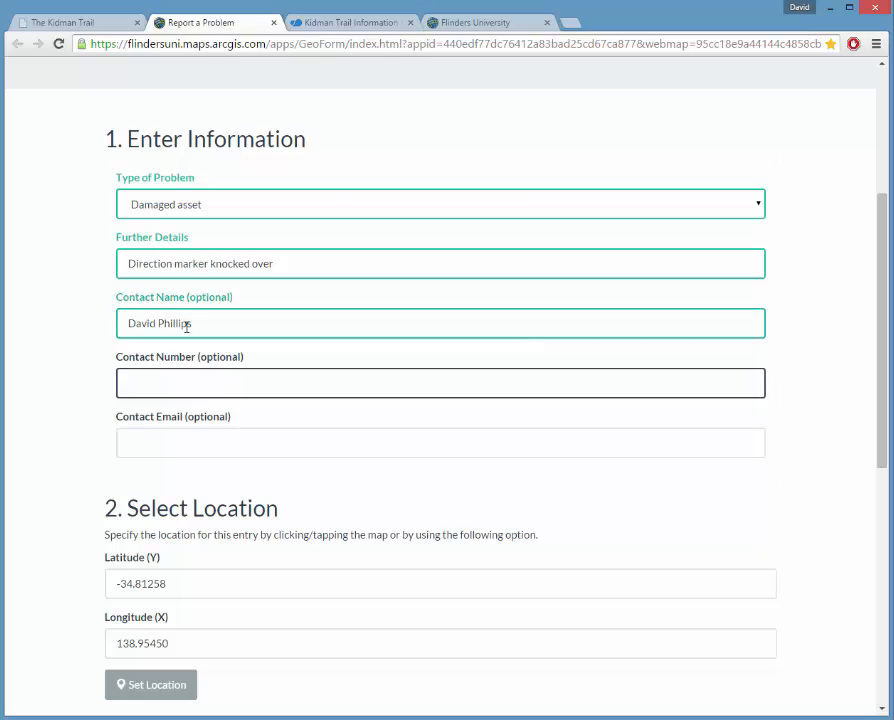
left_click(248, 442)
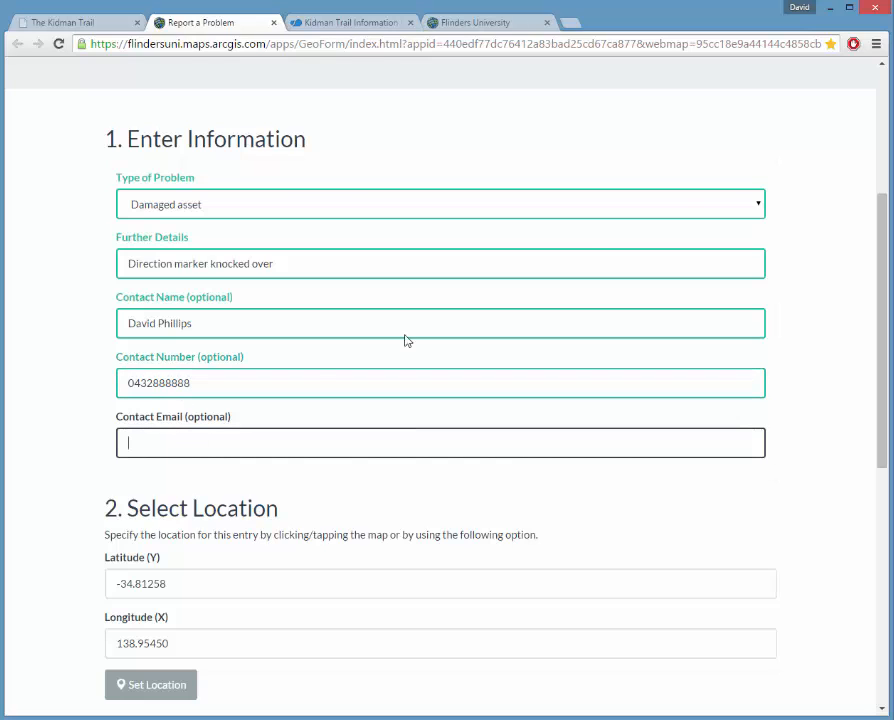
left_click_drag(884, 237, 872, 399)
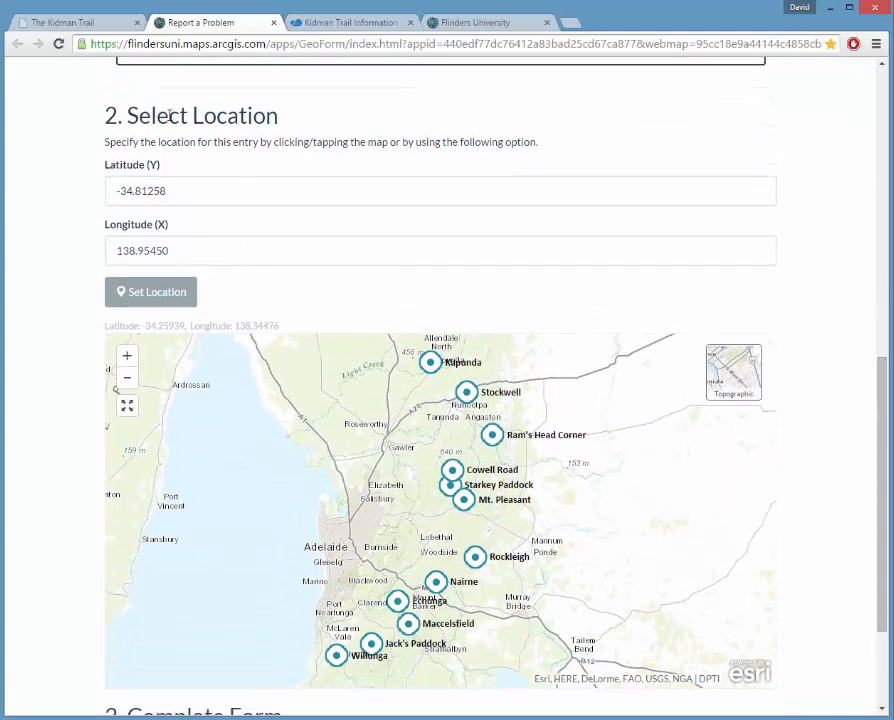
Zoom the form's location map in on the southern trail near Willunga.
left_click_drag(310, 442, 310, 430)
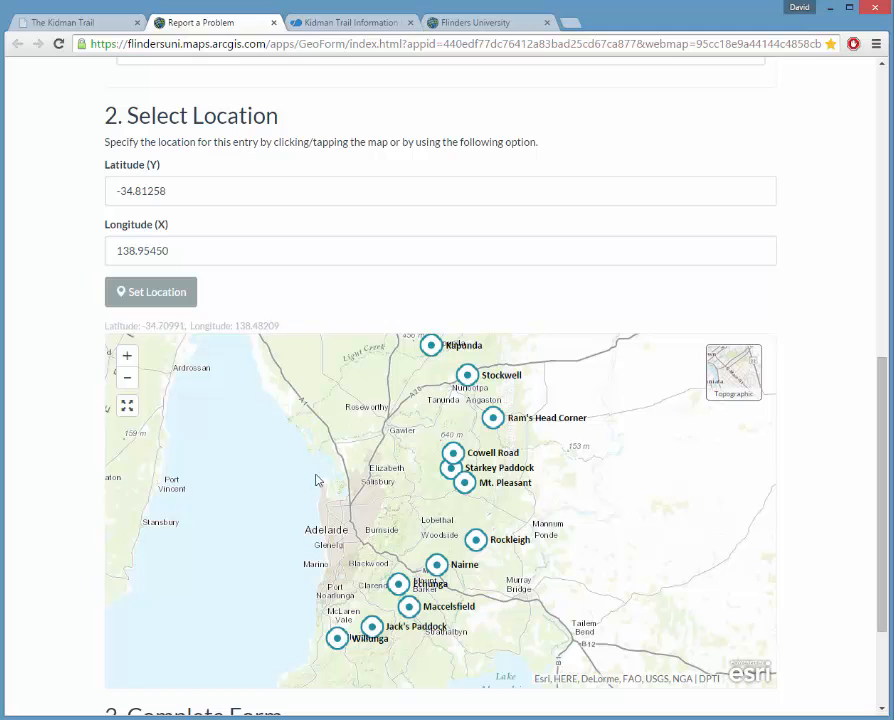
scroll(884, 401, "down", 3)
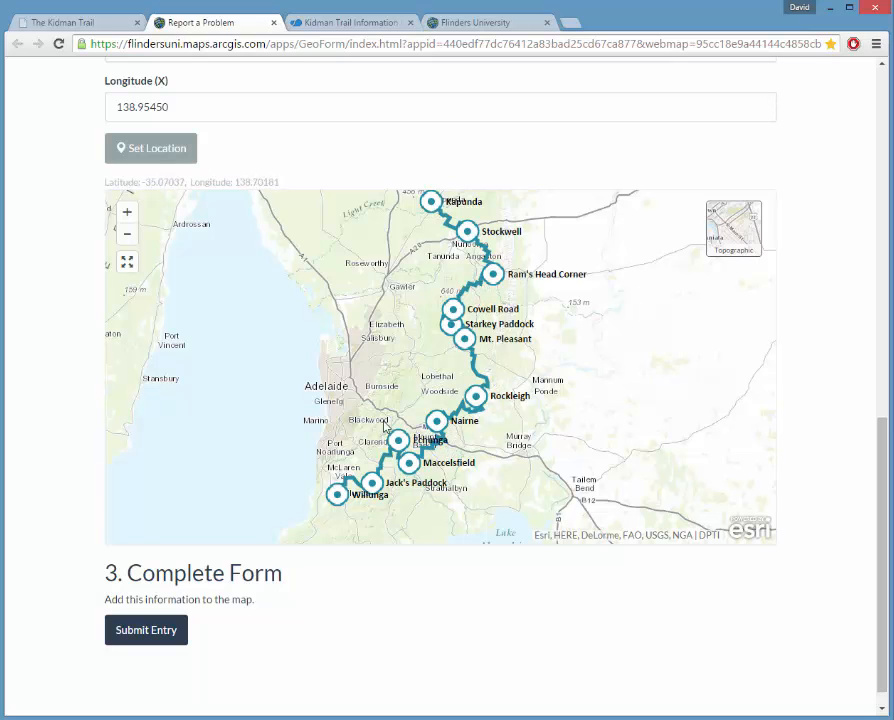
left_click_drag(562, 397, 523, 418)
scroll(325, 514, "up", 2)
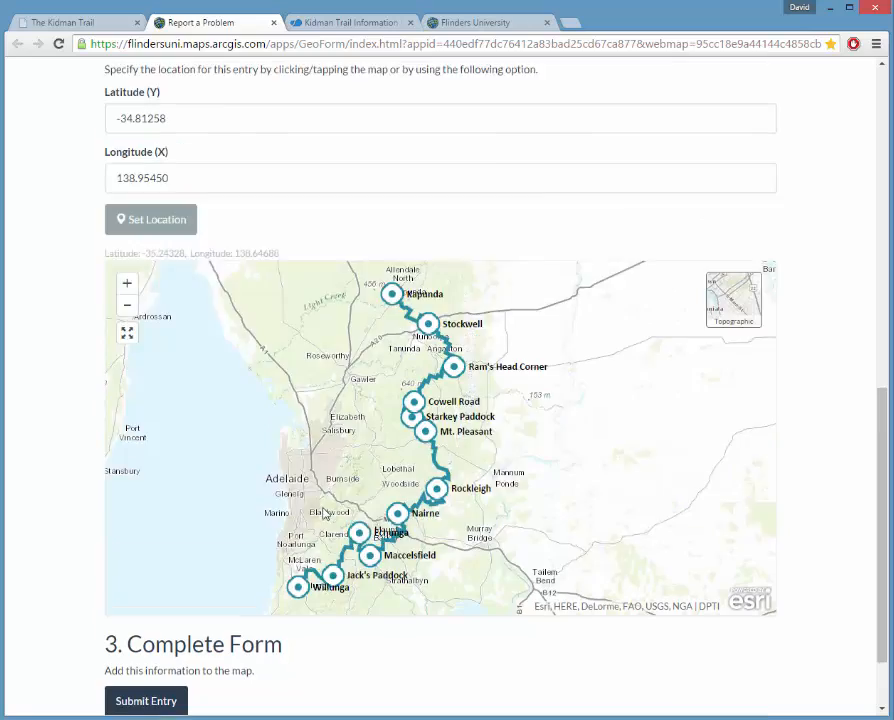
scroll(325, 517, "down", 2)
left_click_drag(309, 510, 305, 391)
scroll(313, 394, "up", 1)
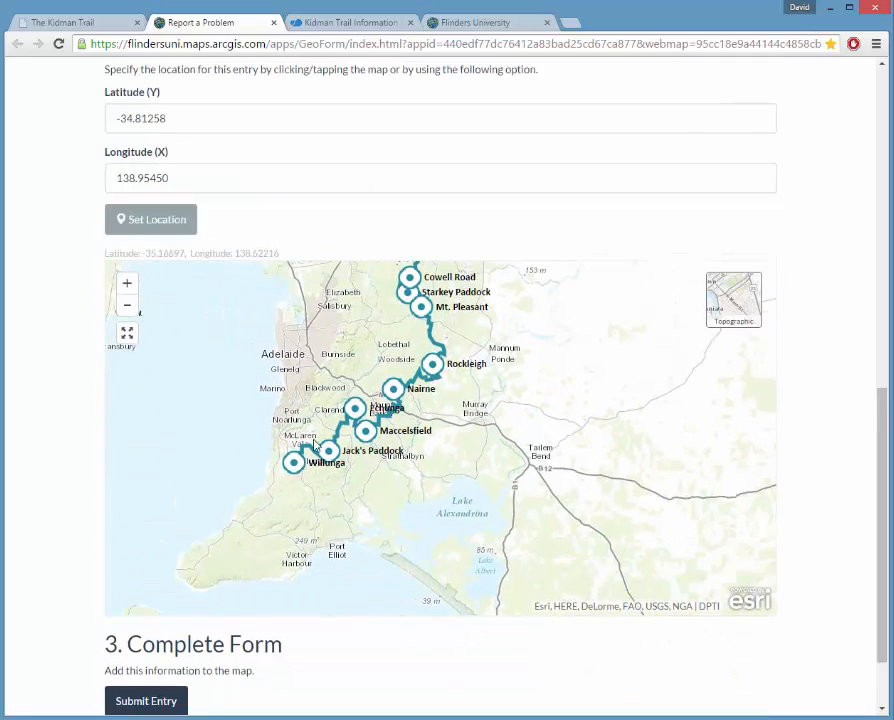
scroll(317, 443, "down", 2)
double_click(316, 405)
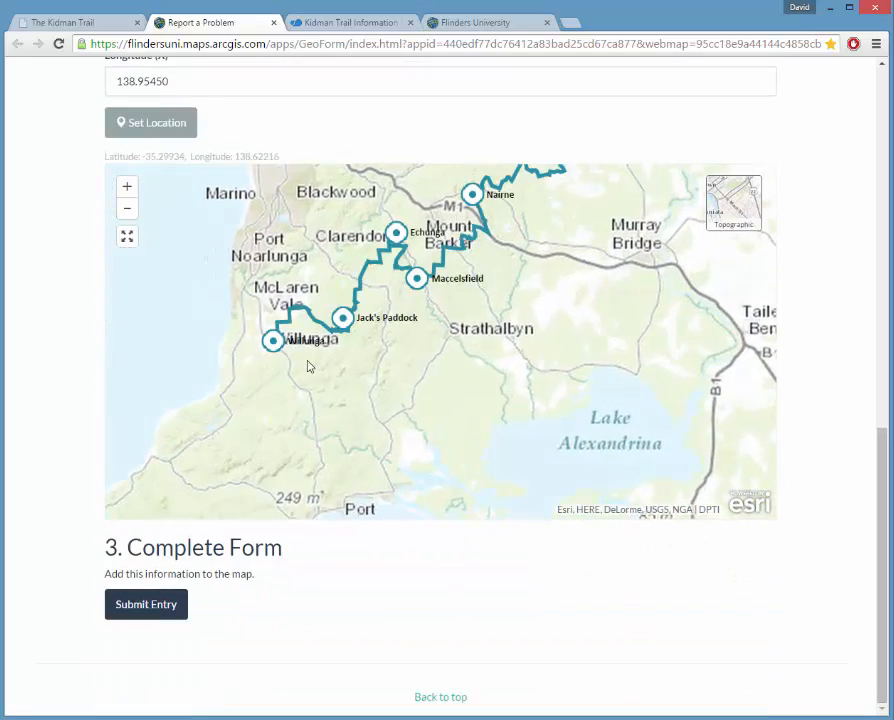
double_click(300, 335)
double_click(286, 324)
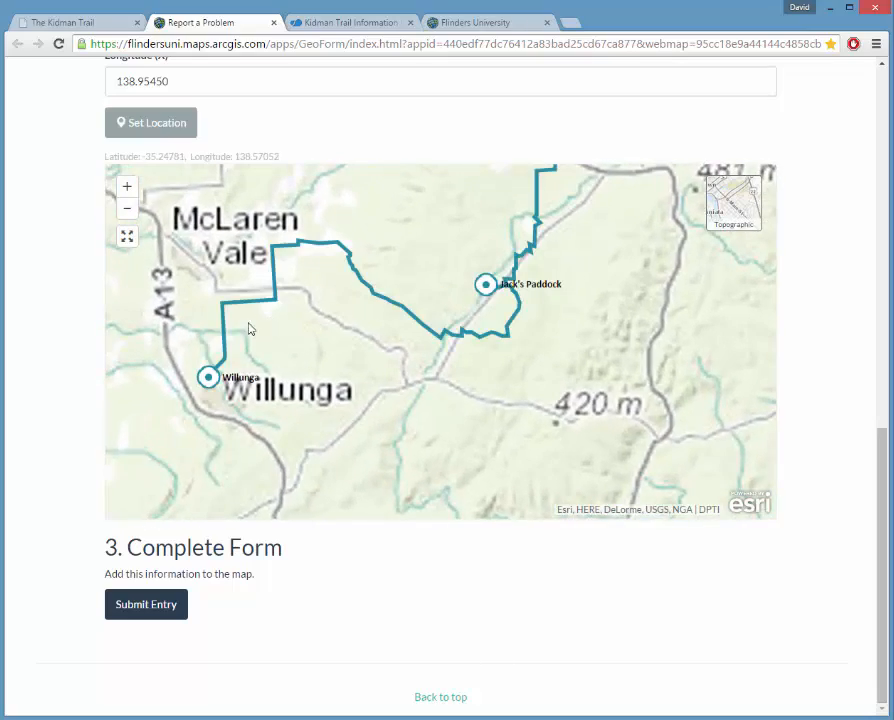
Pin the problem on the trail north of Willunga near Branson Rd and submit the entry.
left_click_drag(250, 330, 392, 420)
double_click(393, 422)
double_click(391, 424)
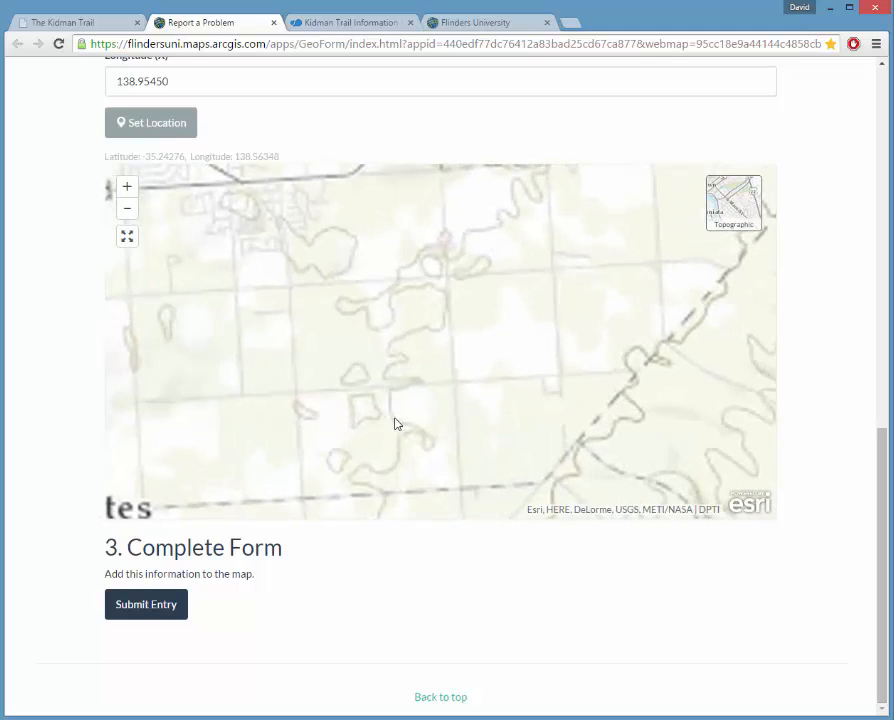
left_click_drag(380, 427, 380, 317)
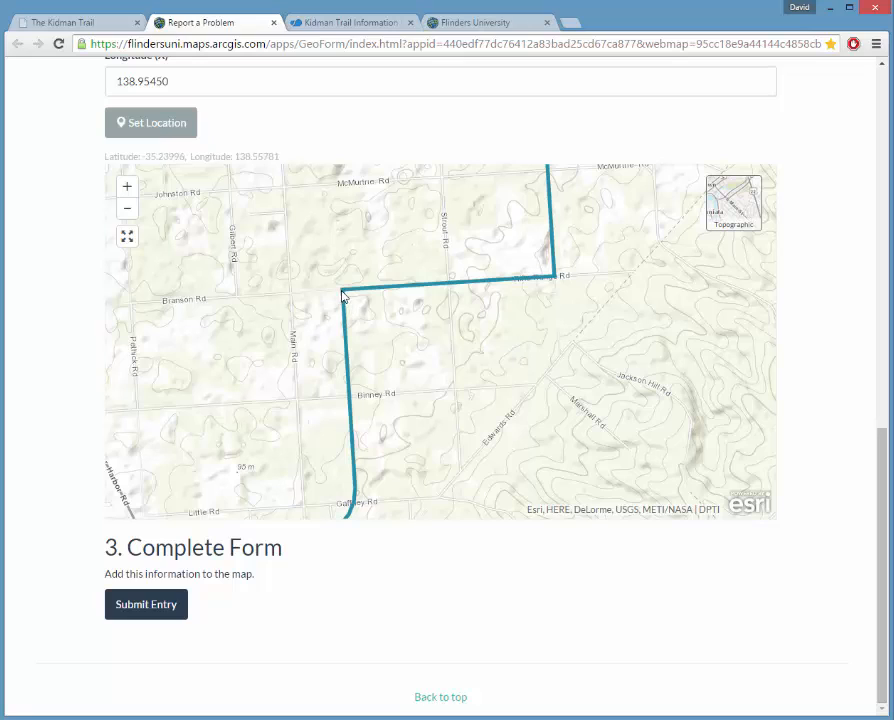
left_click(418, 338)
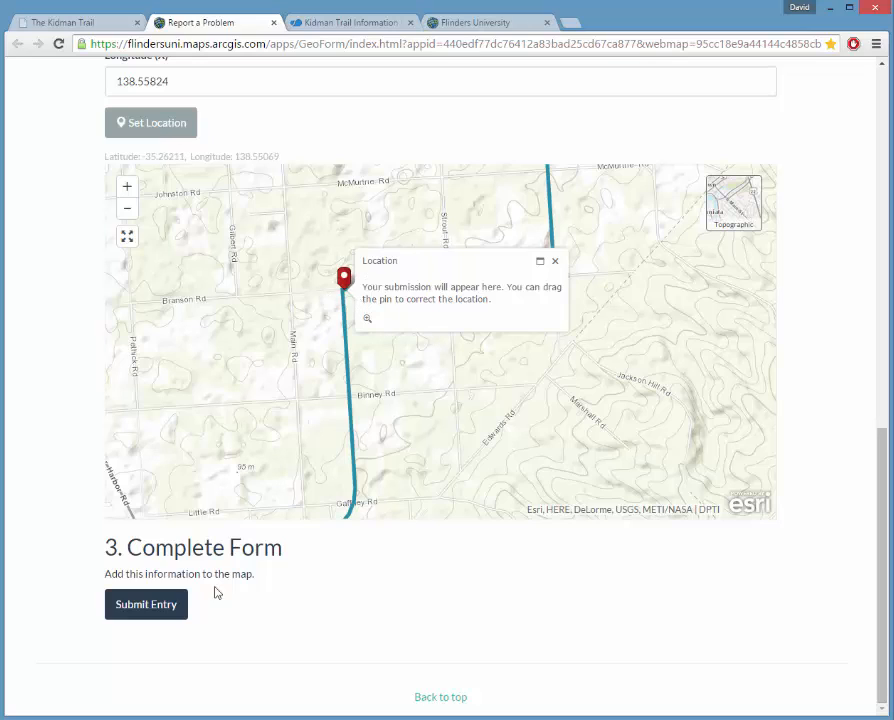
left_click(157, 614)
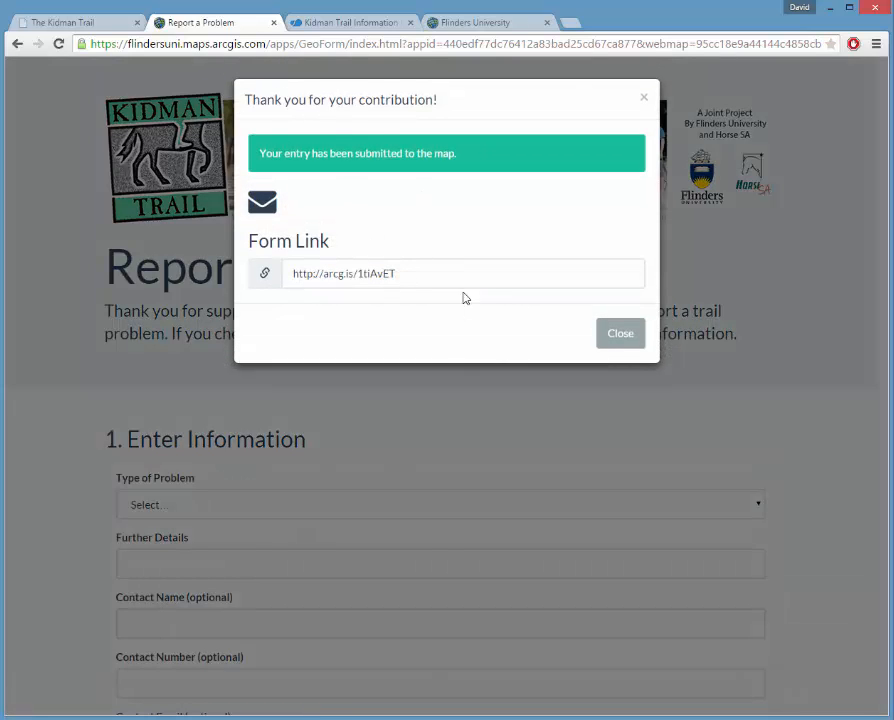
Close the thank-you confirmation and go to the Kidman Trail Information Map tab.
left_click(621, 340)
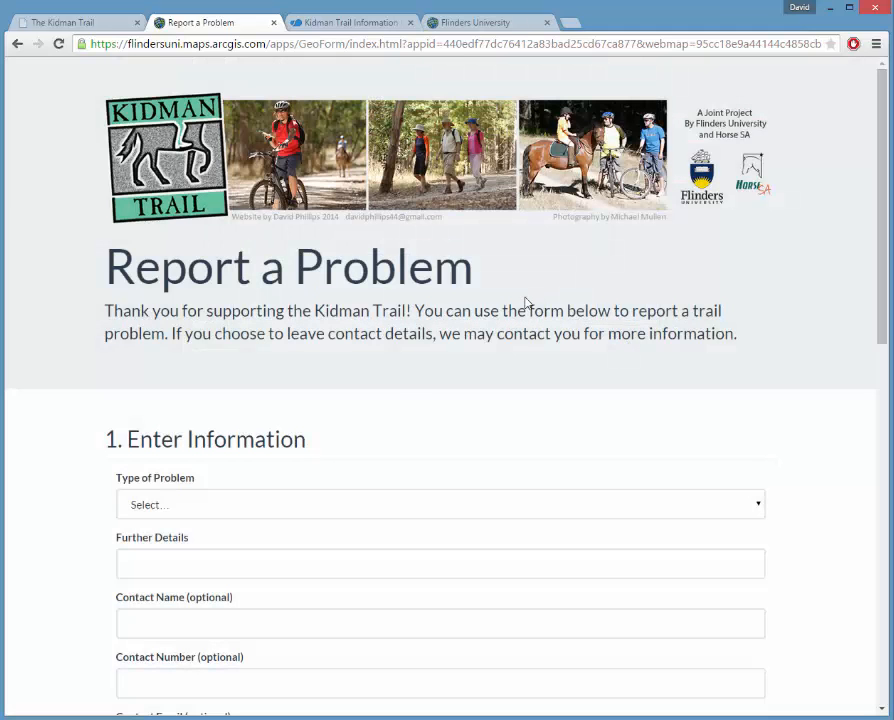
left_click(348, 24)
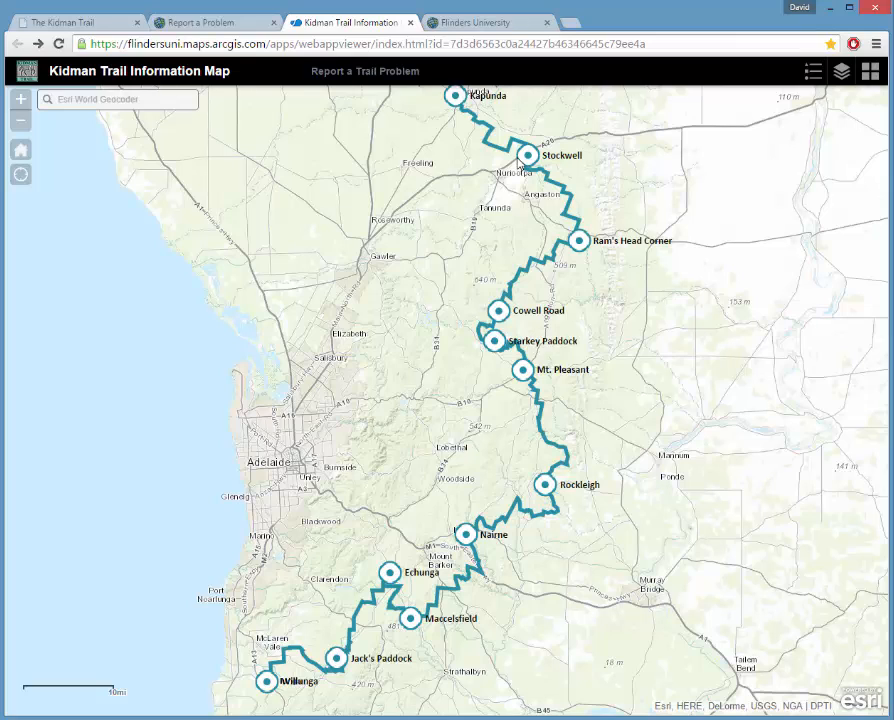
Zoom and pan the trail map in to Jack's Paddock so direction markers appear.
left_click_drag(546, 620, 416, 590)
scroll(305, 587, "up", 1)
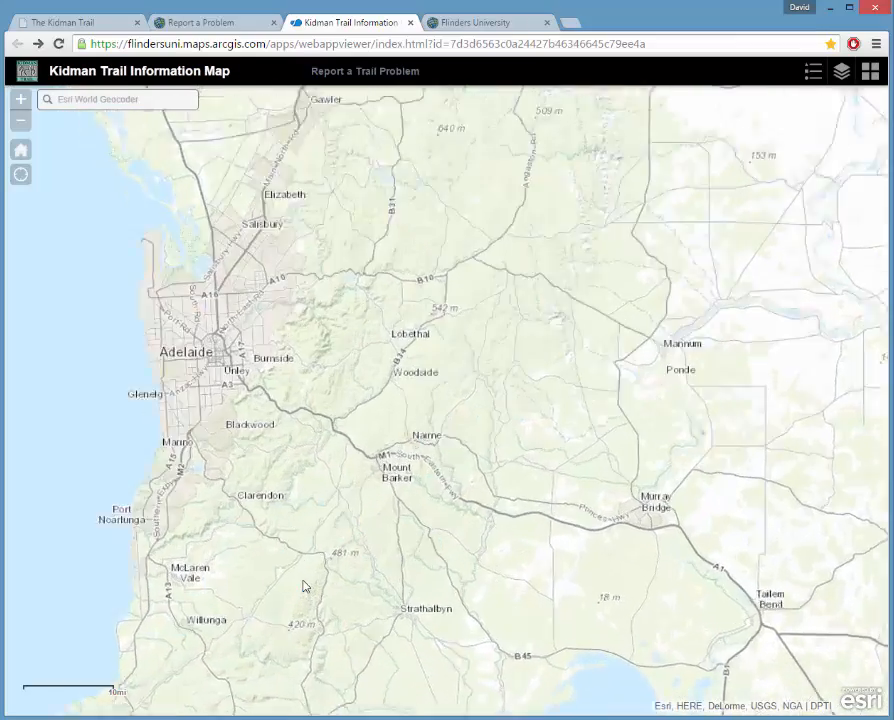
scroll(305, 587, "up", 2)
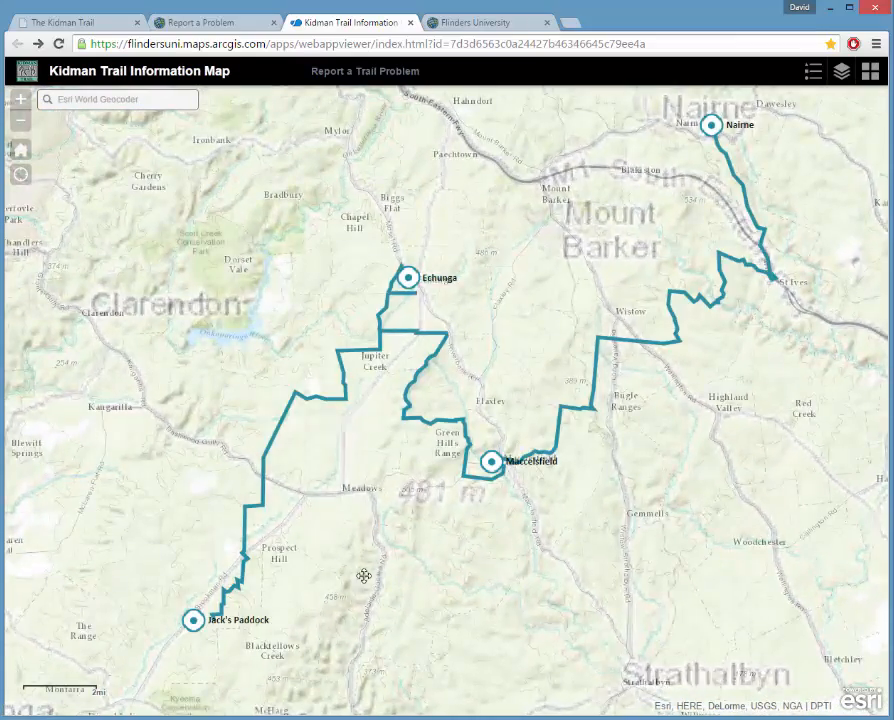
left_click_drag(363, 575, 614, 424)
scroll(524, 484, "up", 1)
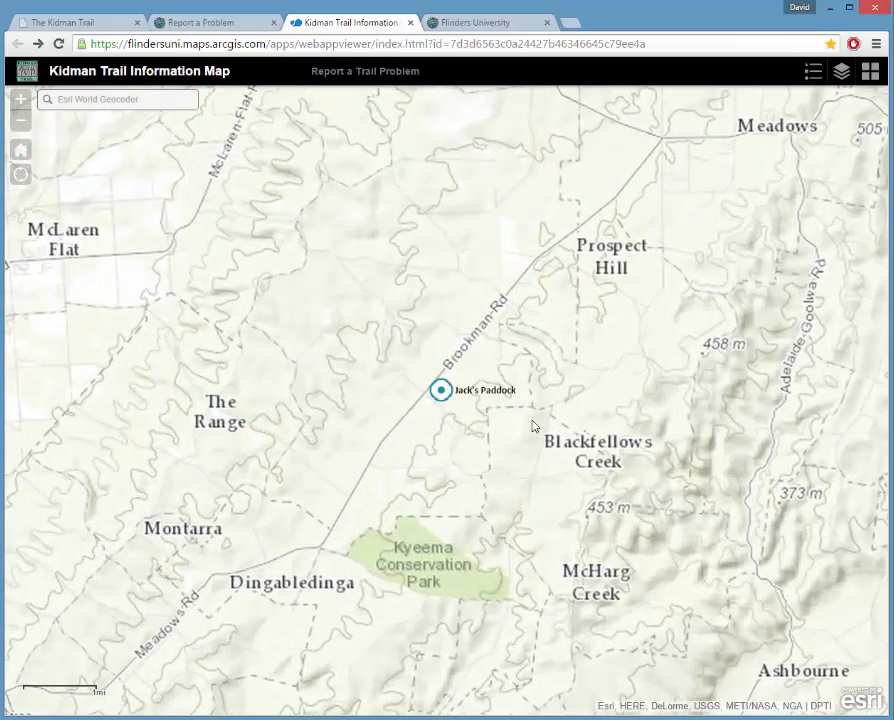
scroll(533, 427, "up", 1)
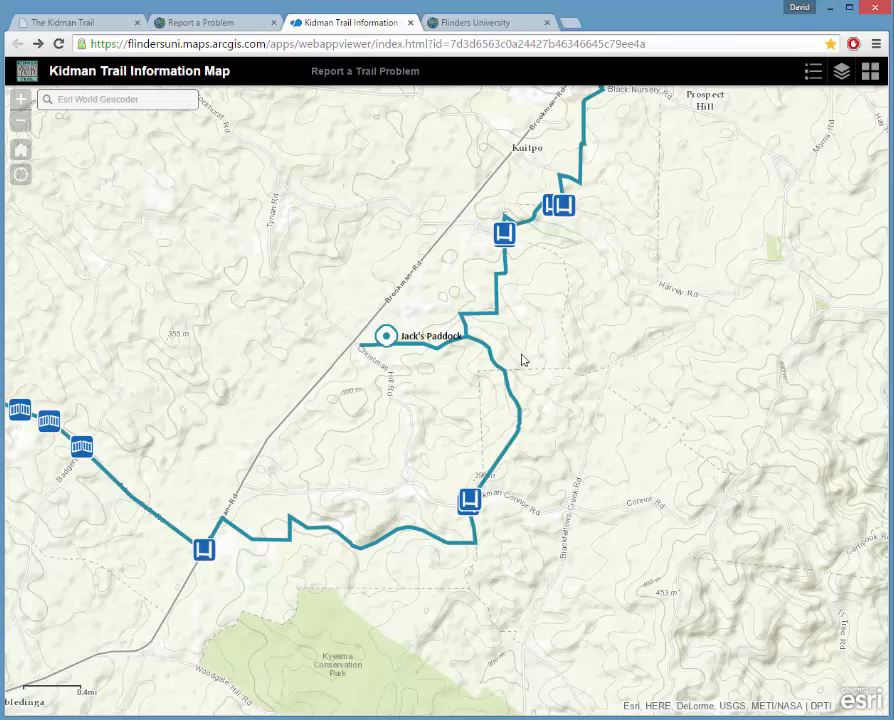
scroll(512, 406, "up", 1)
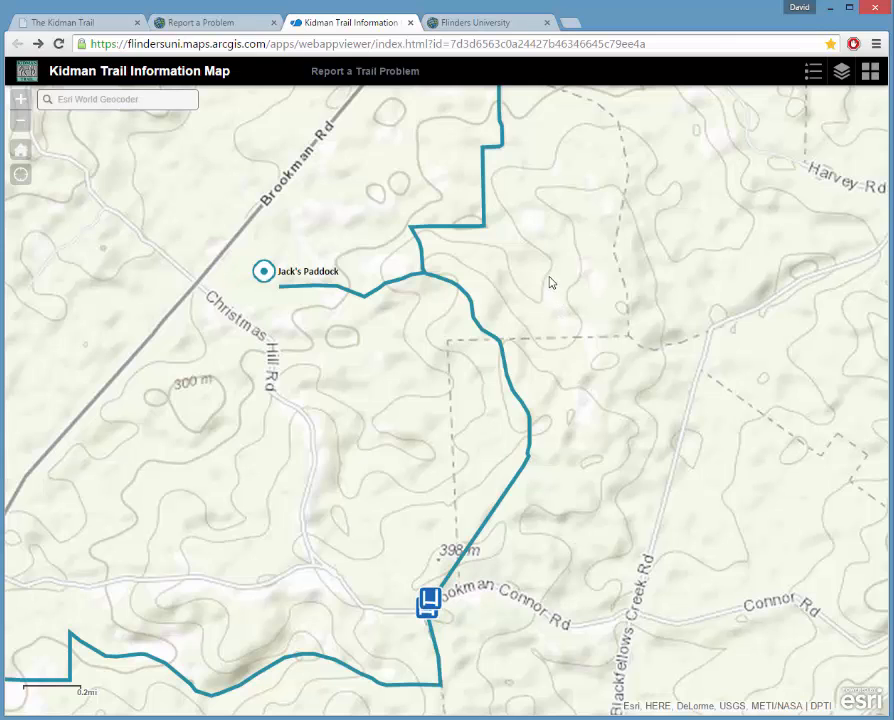
scroll(511, 291, "up", 1)
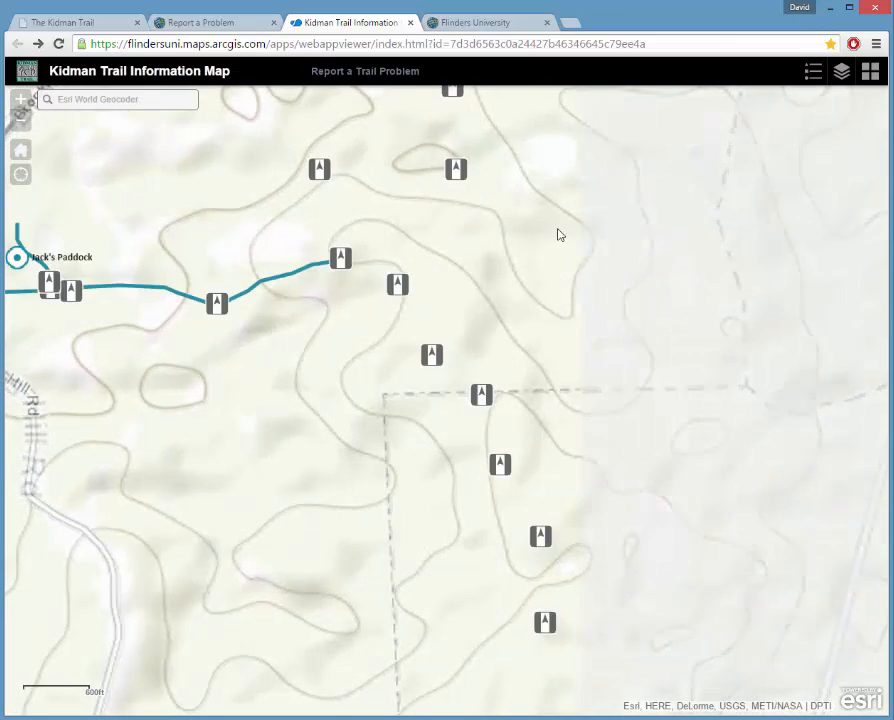
left_click_drag(510, 272, 610, 418)
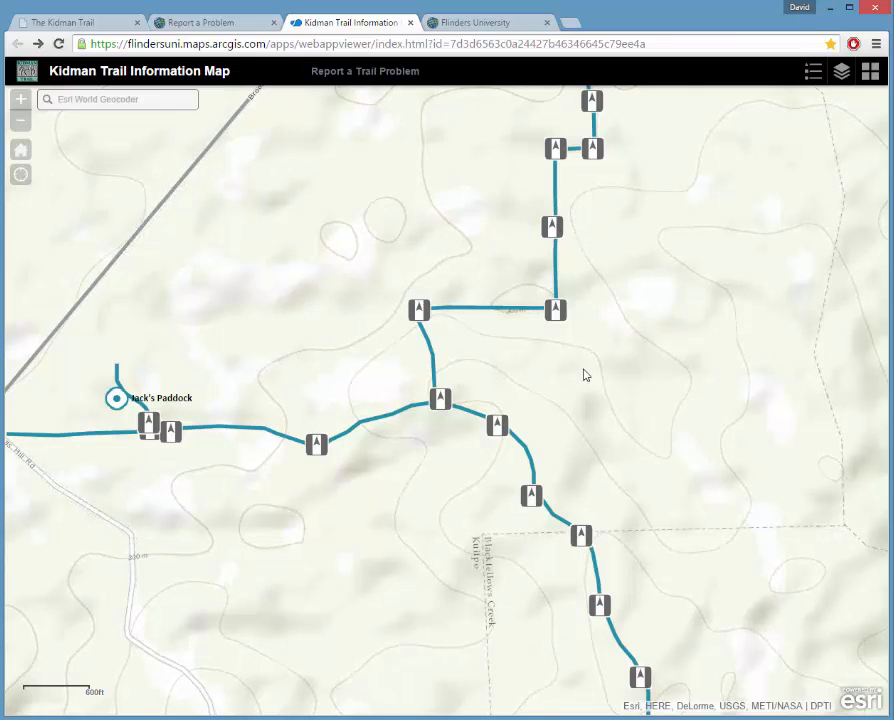
left_click_drag(321, 313, 375, 319)
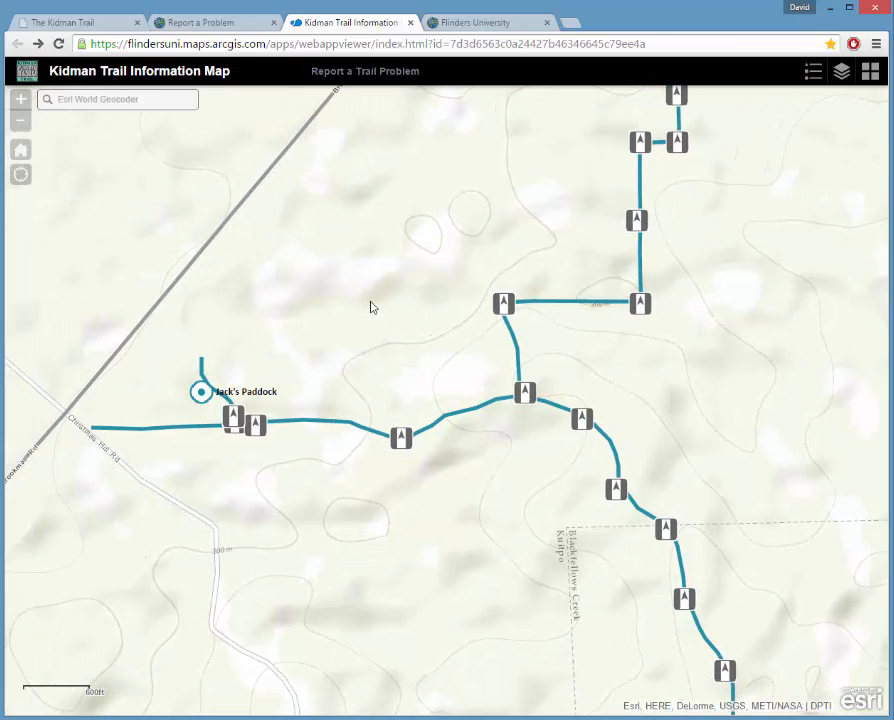
Read the Jack's Paddock Trailhead facilities popup, close it and zoom out slightly.
left_click(202, 394)
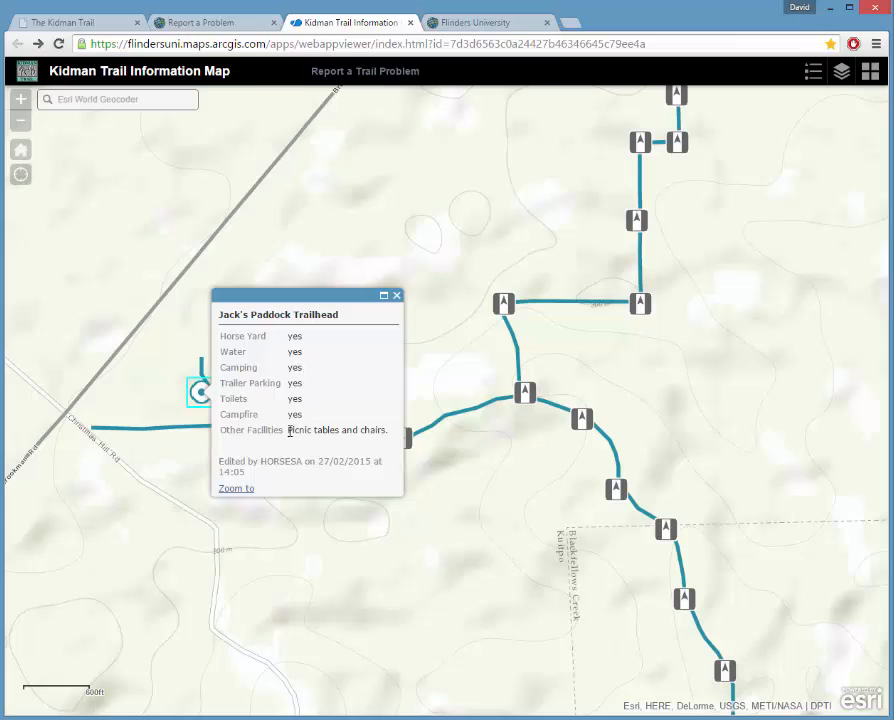
left_click(397, 297)
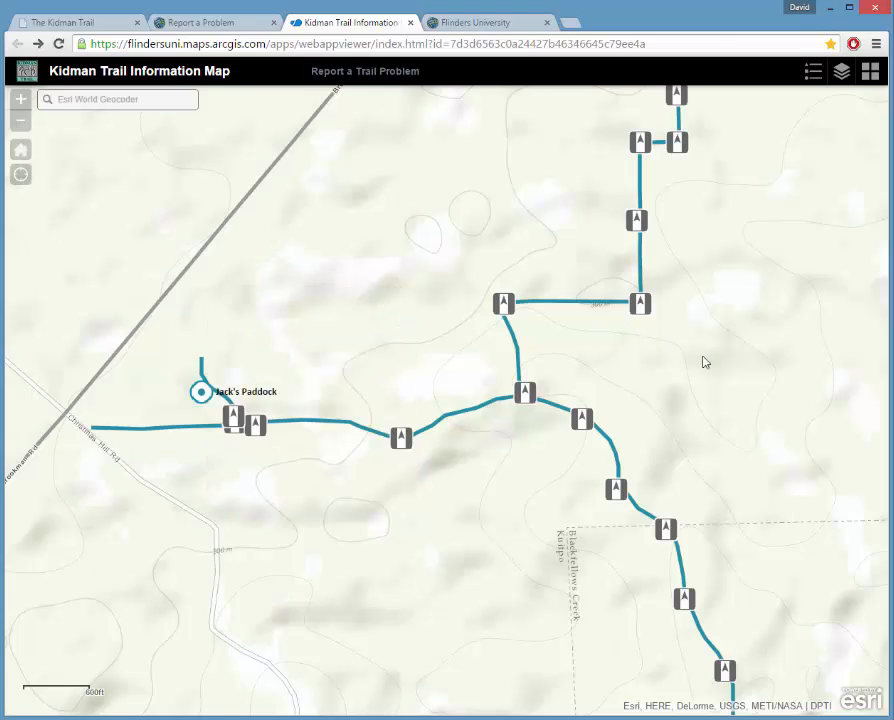
left_click_drag(704, 362, 744, 290)
scroll(579, 346, "down", 1)
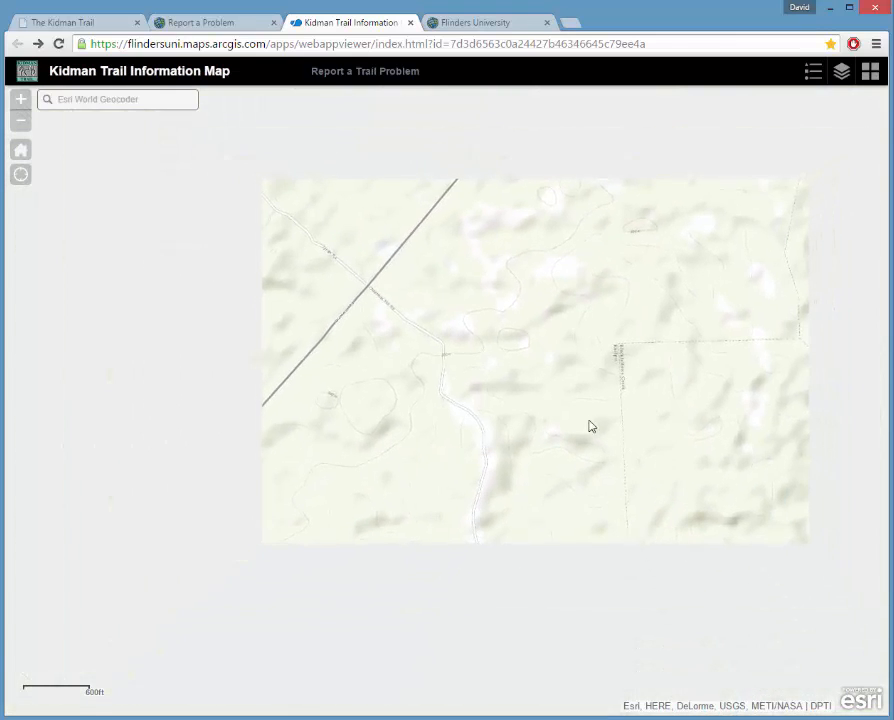
left_click_drag(520, 510, 551, 460)
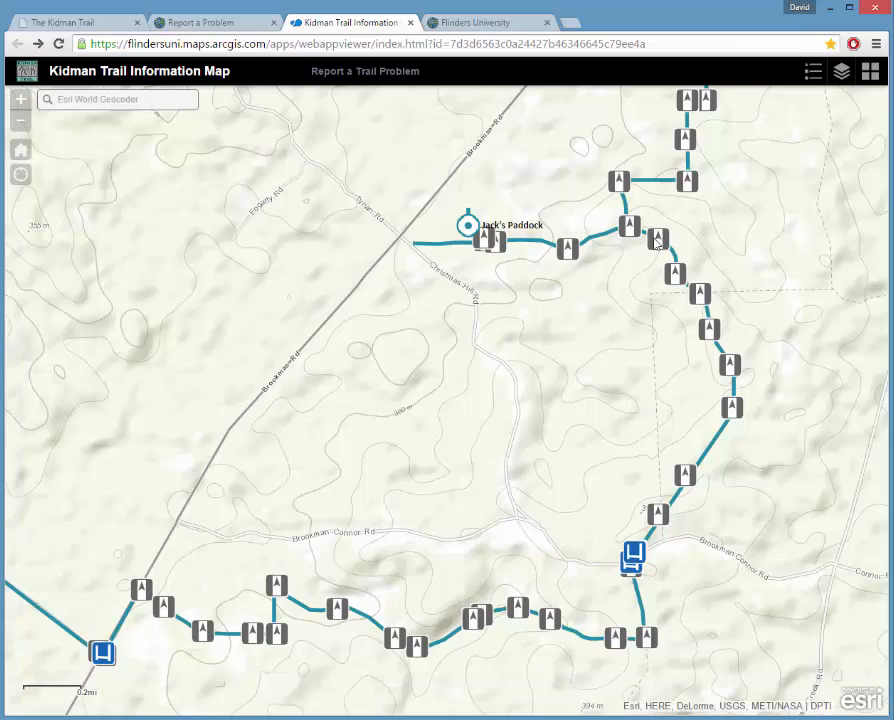
Show the Legend and move the map to the reported problem marker near Willunga.
left_click(813, 78)
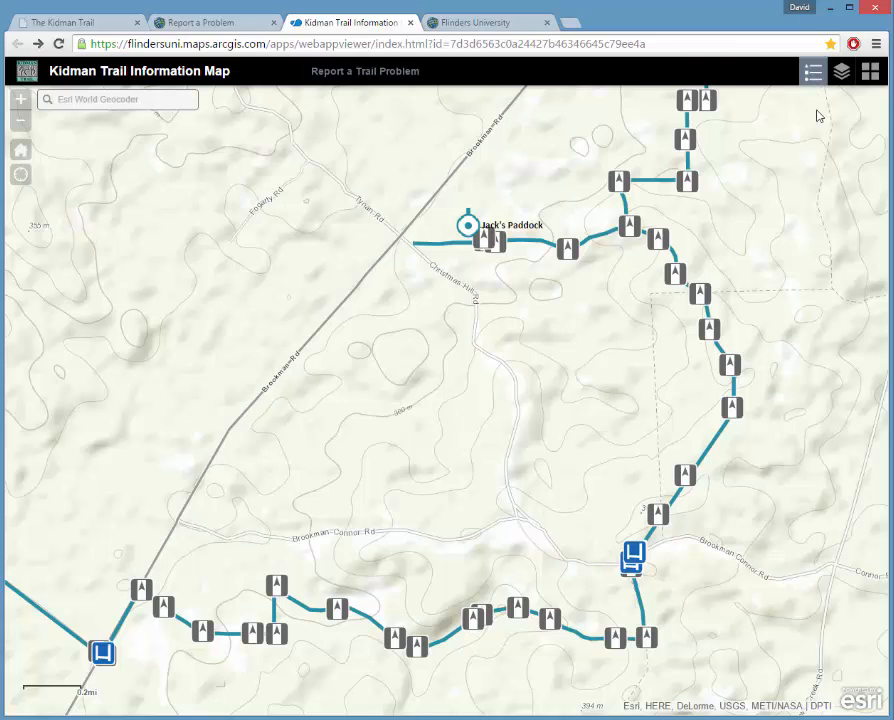
left_click_drag(547, 343, 291, 346)
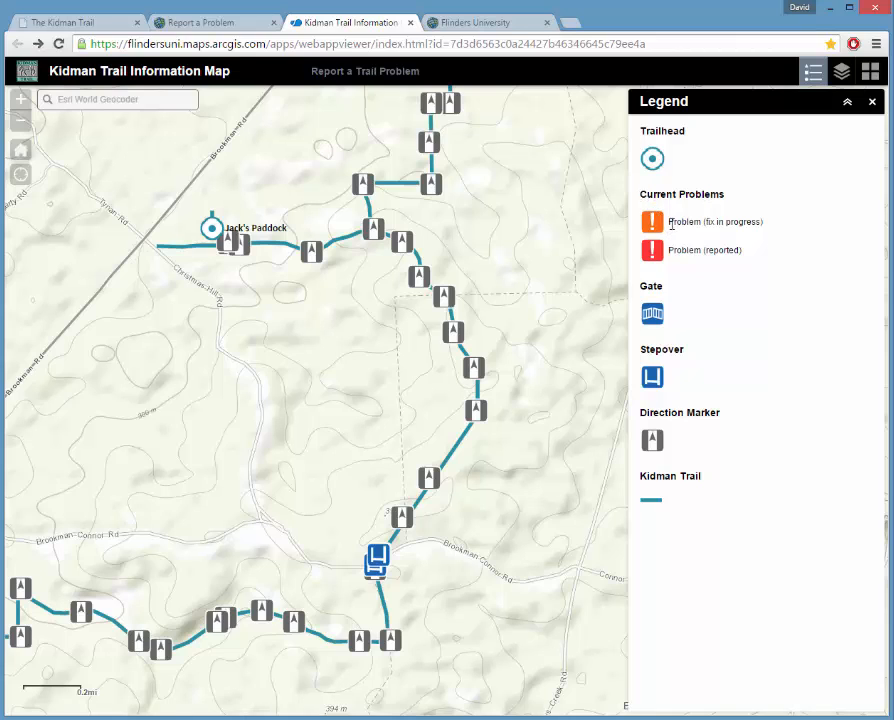
left_click_drag(436, 372, 514, 338)
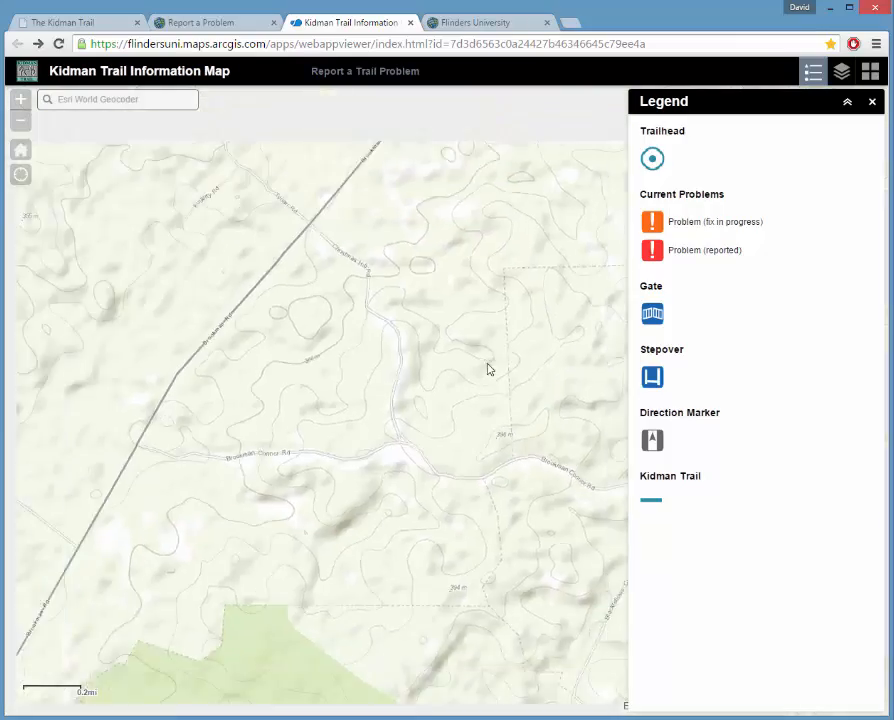
scroll(487, 369, "down", 3)
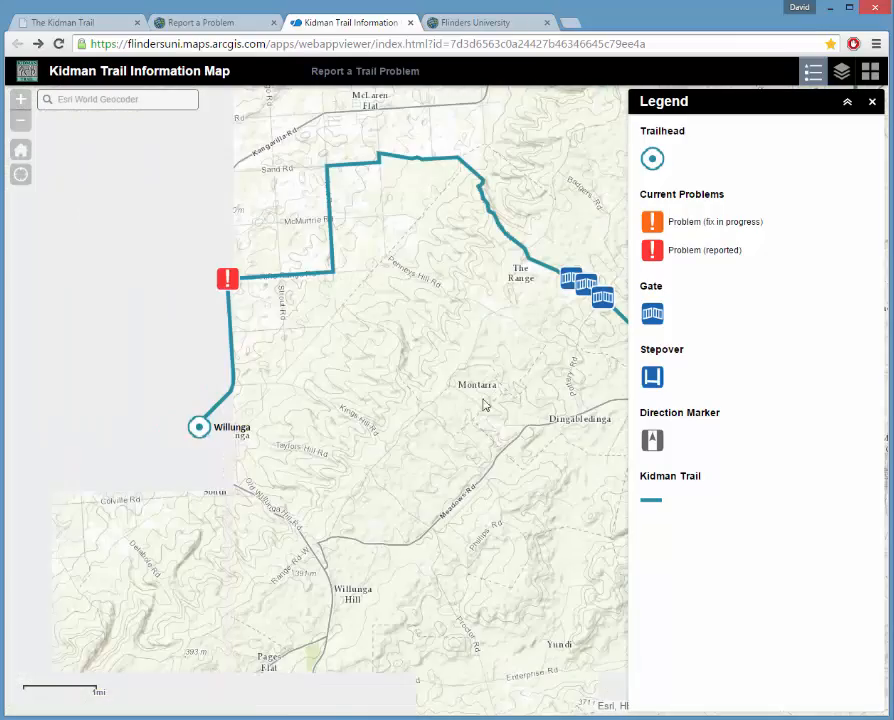
left_click_drag(253, 425, 366, 476)
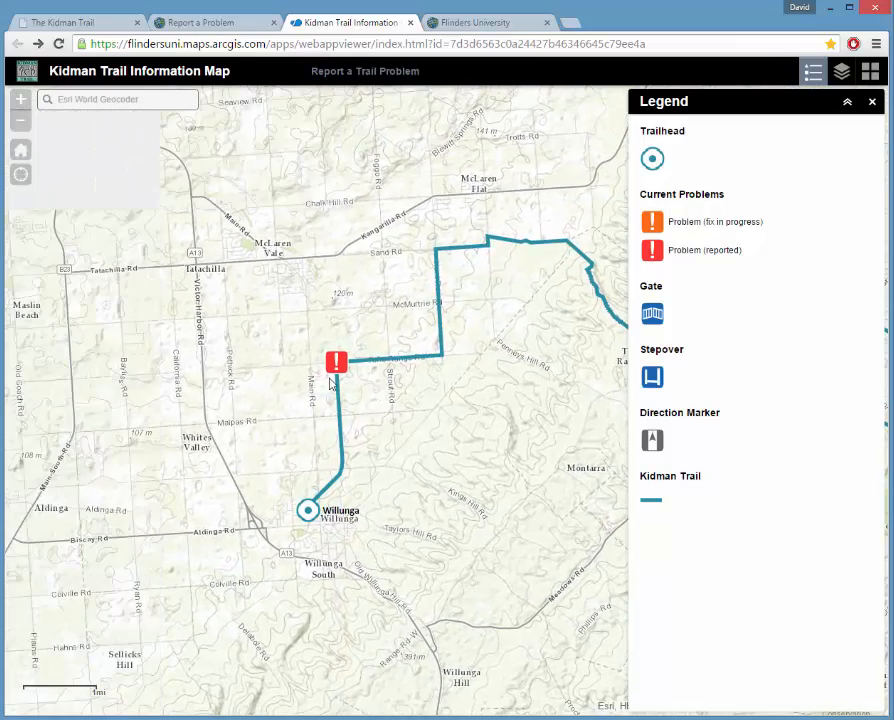
scroll(330, 383, "up", 4)
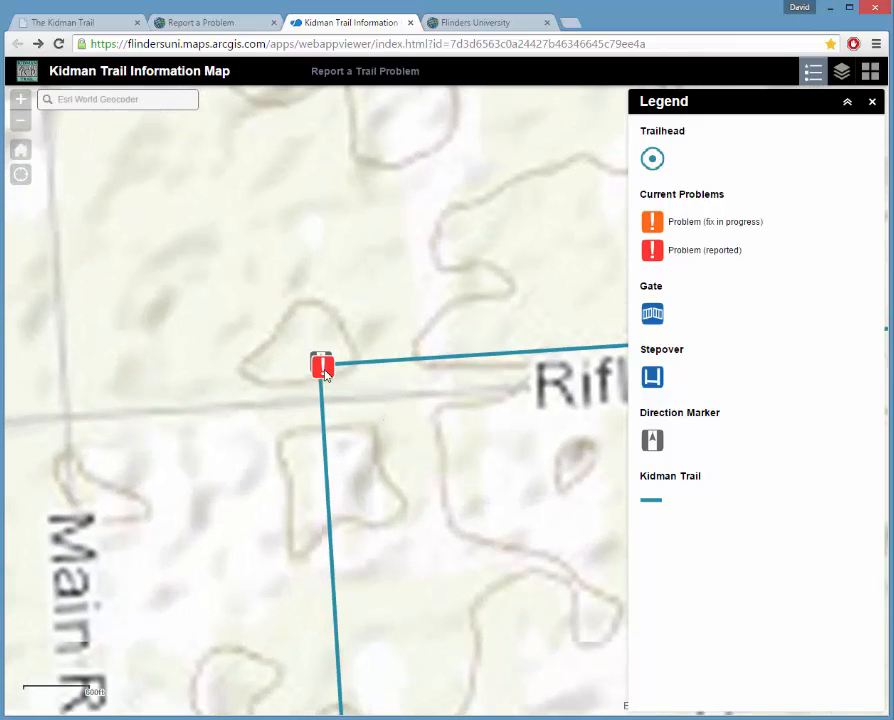
Review the damaged direction-marker report's details, close the Legend and pan east.
left_click(323, 369)
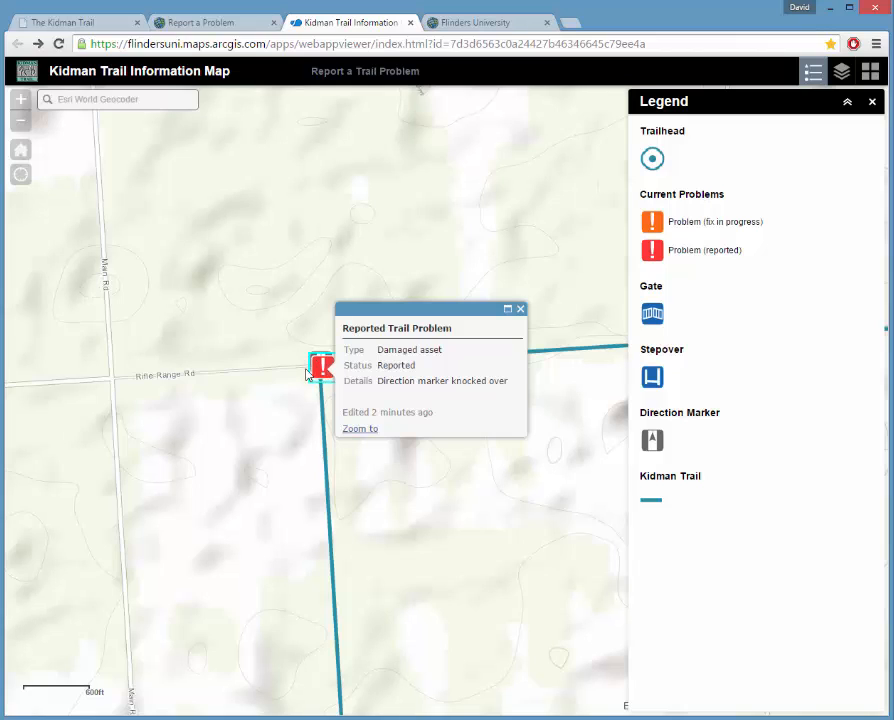
left_click(520, 312)
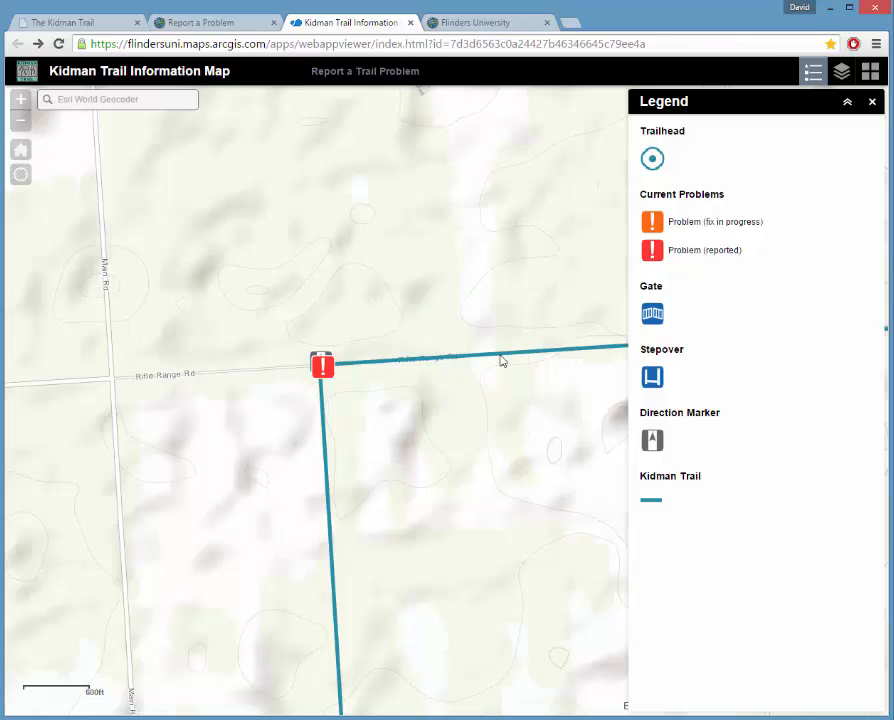
scroll(556, 414, "down", 2)
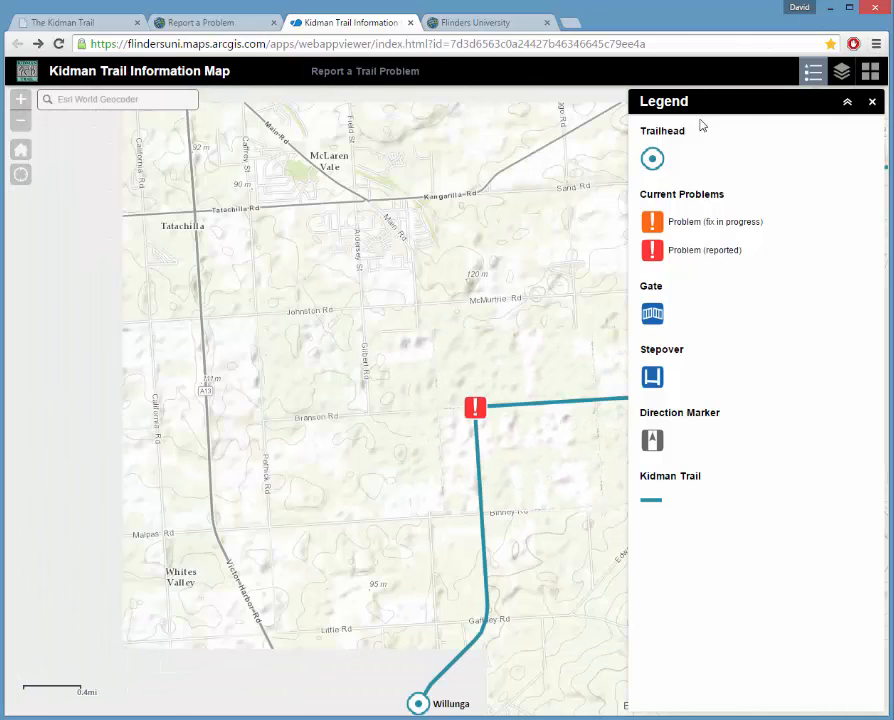
left_click(874, 104)
mouse_move(765, 225)
left_mouse_down()
mouse_move(726, 256)
mouse_move(492, 362)
left_mouse_up()
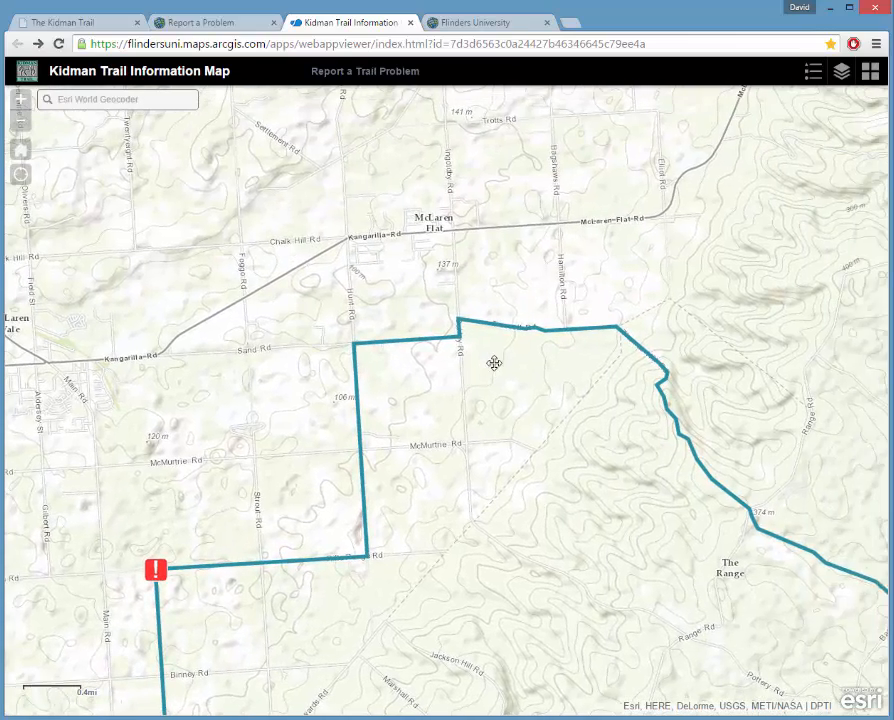
Around Jack's Paddock, hide then restore the Stepover, Gate and Direction Marker layers.
left_click(841, 71)
left_click_drag(470, 447, 160, 337)
left_click_drag(480, 354, 225, 327)
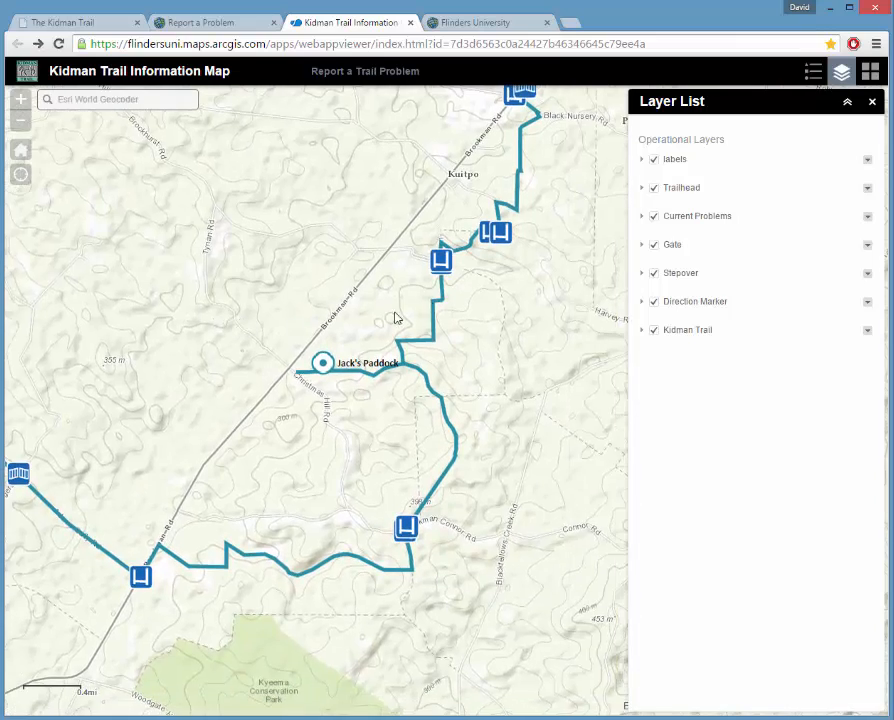
left_click_drag(410, 288, 365, 358)
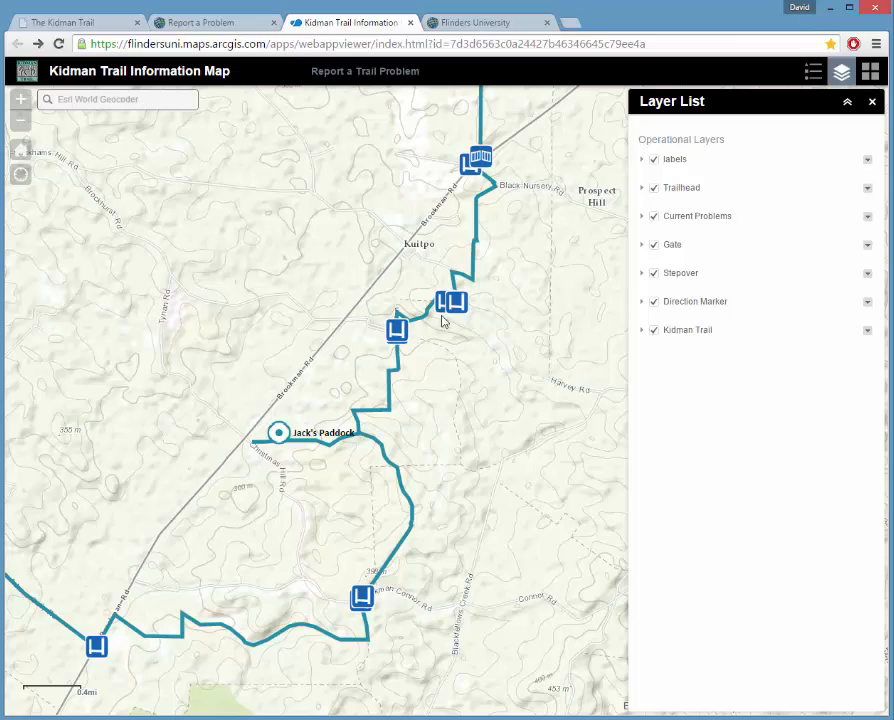
left_click(654, 273)
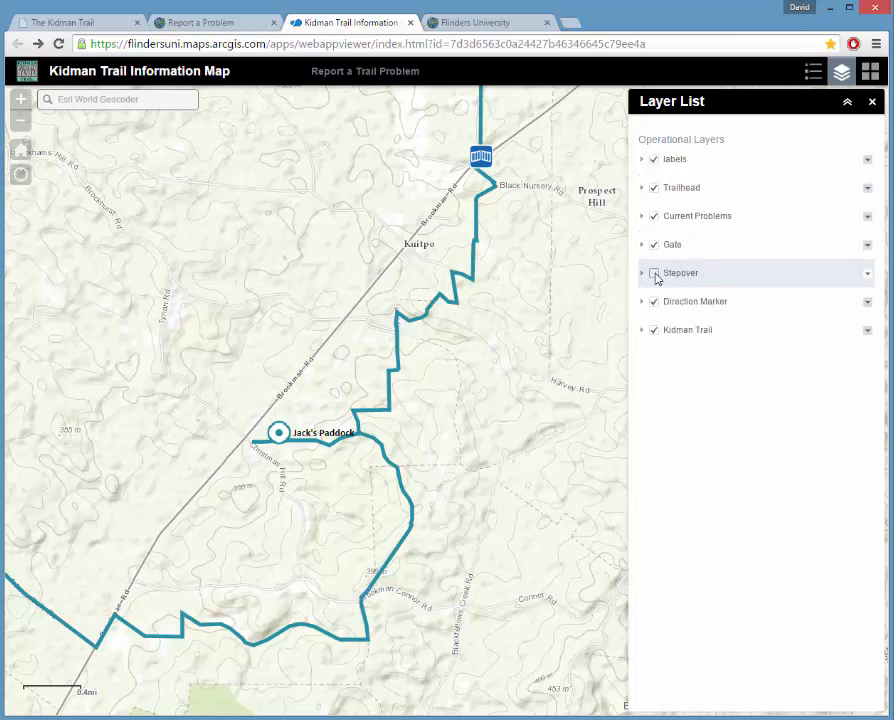
left_click(654, 245)
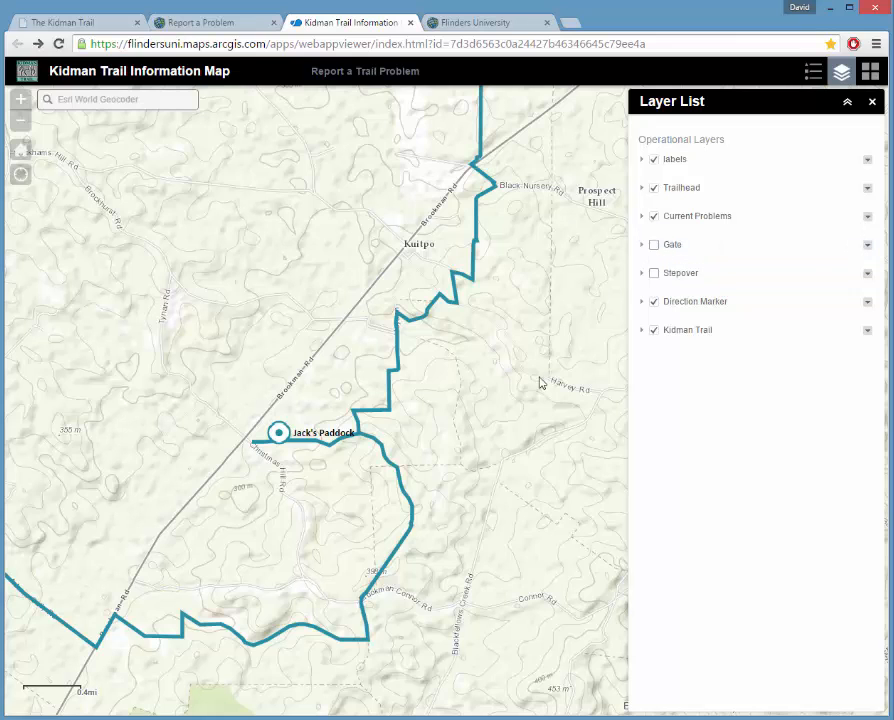
left_click_drag(485, 468, 501, 410)
scroll(388, 377, "up", 2)
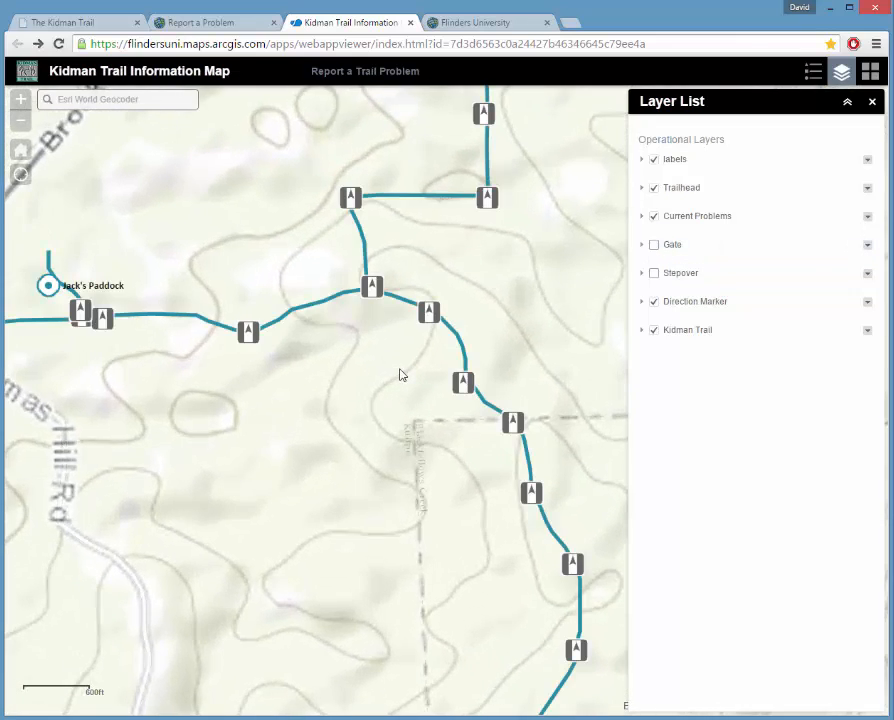
left_click(654, 301)
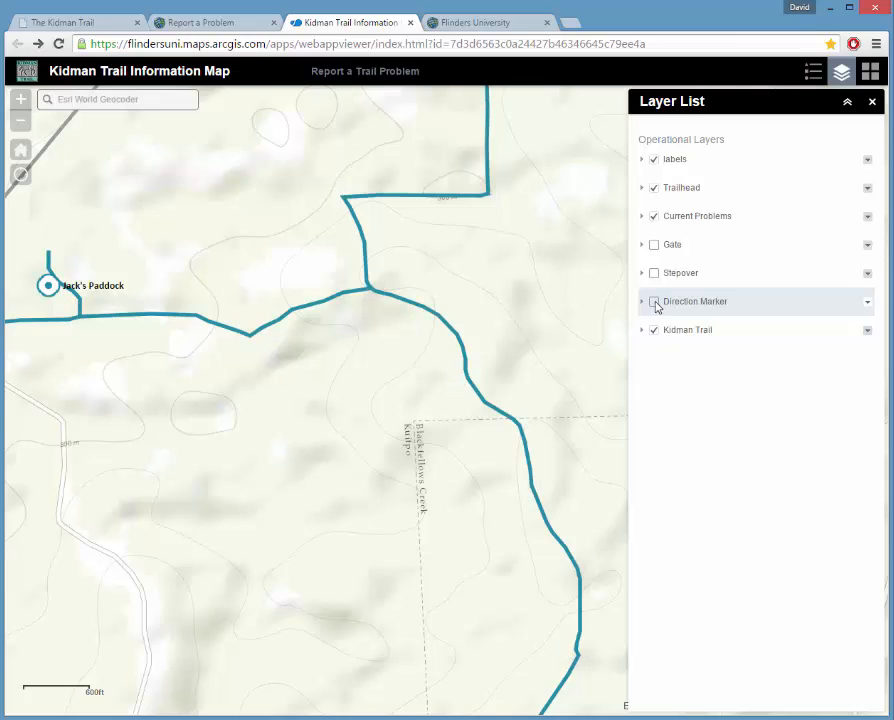
left_click(654, 301)
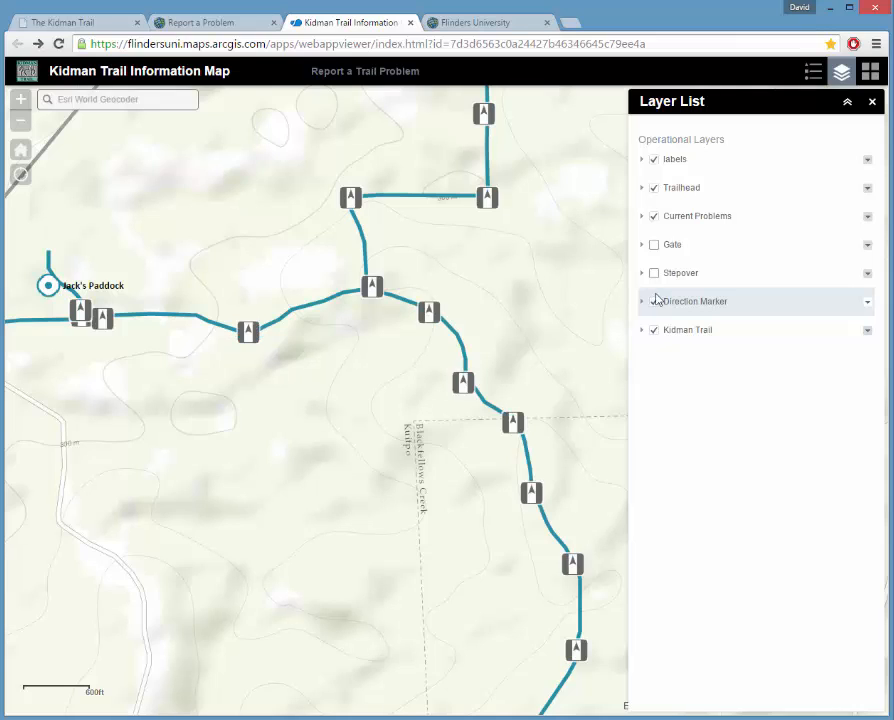
left_click(654, 273)
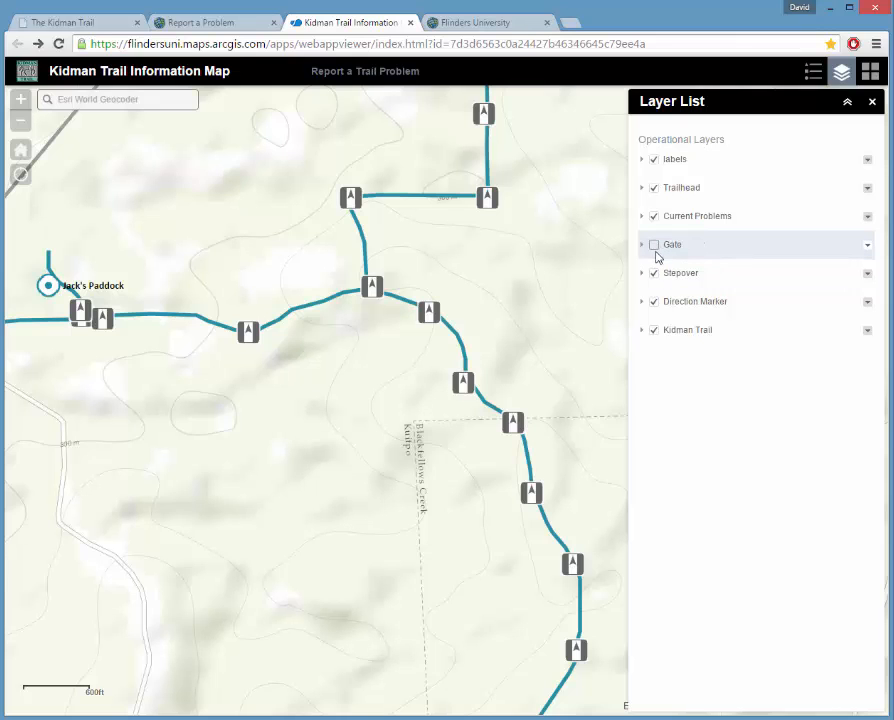
left_click(655, 245)
scroll(557, 355, "down", 1)
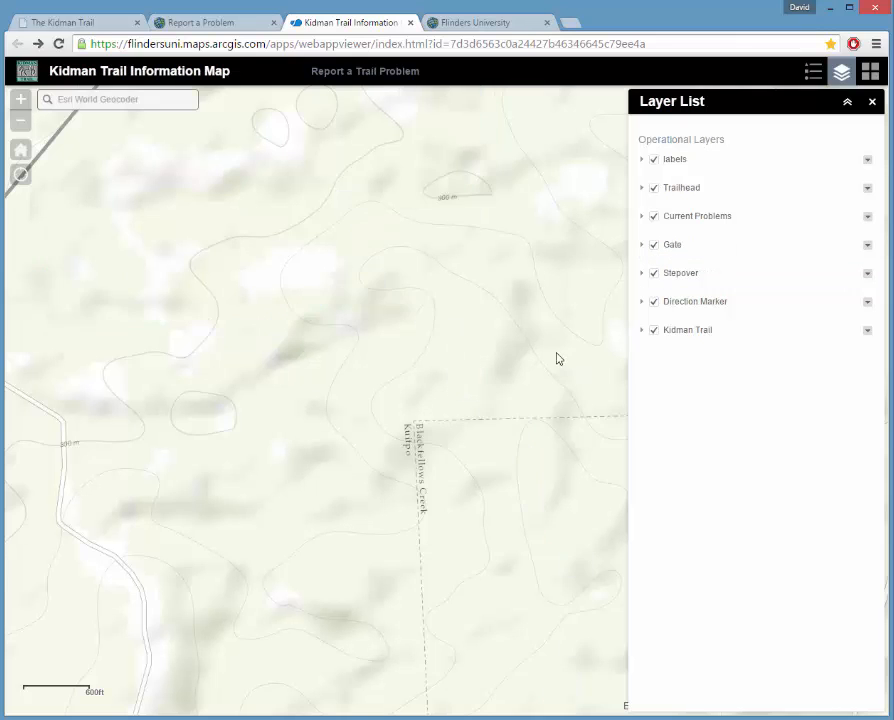
left_click(872, 104)
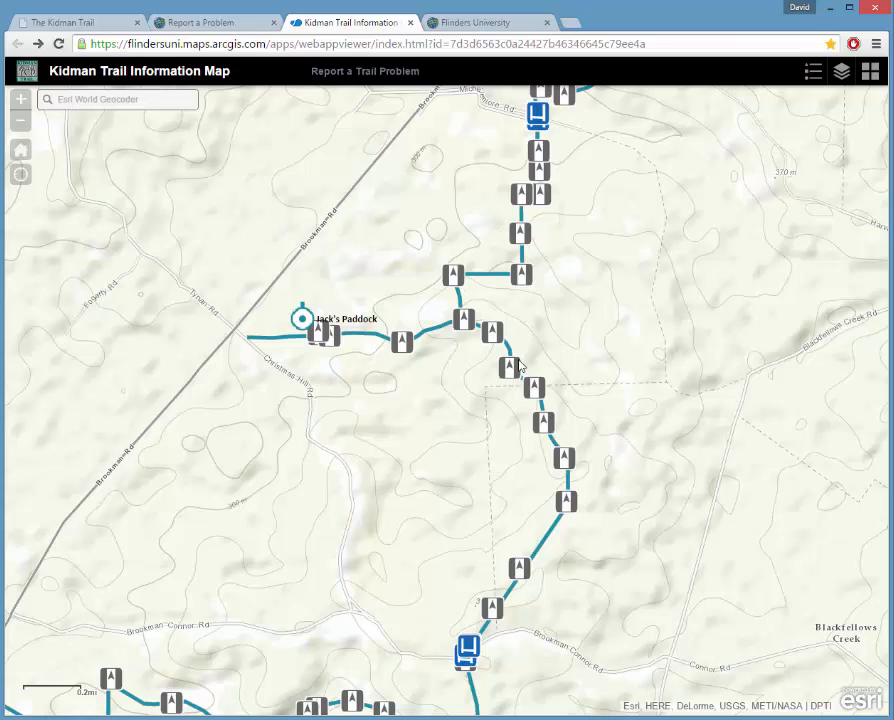
Zoom out and pan until the trail from Willunga north to Rockleigh is in view.
scroll(543, 398, "down", 1)
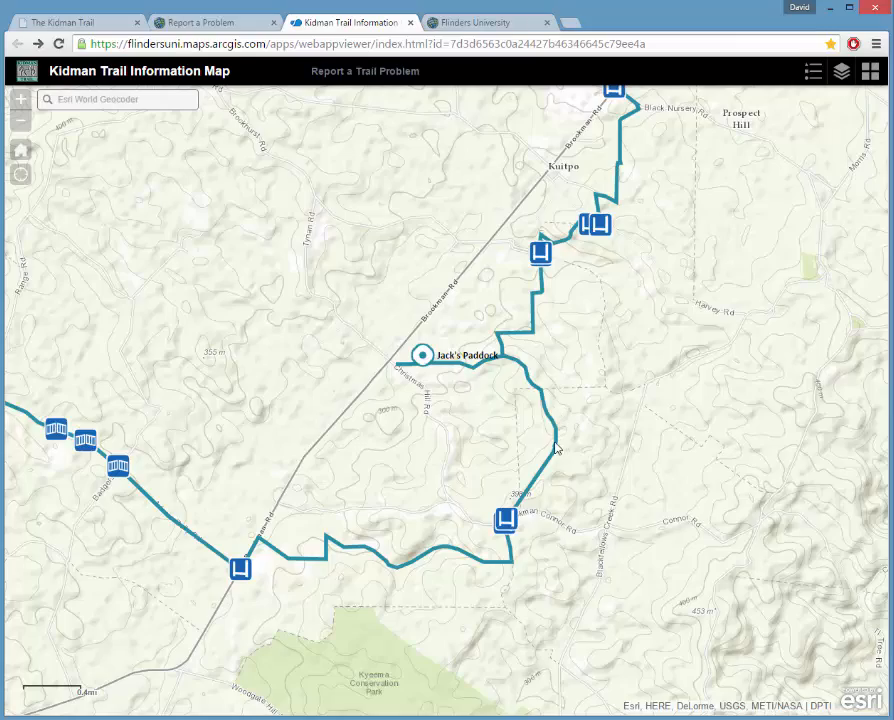
scroll(556, 448, "down", 1)
left_click_drag(651, 373, 487, 517)
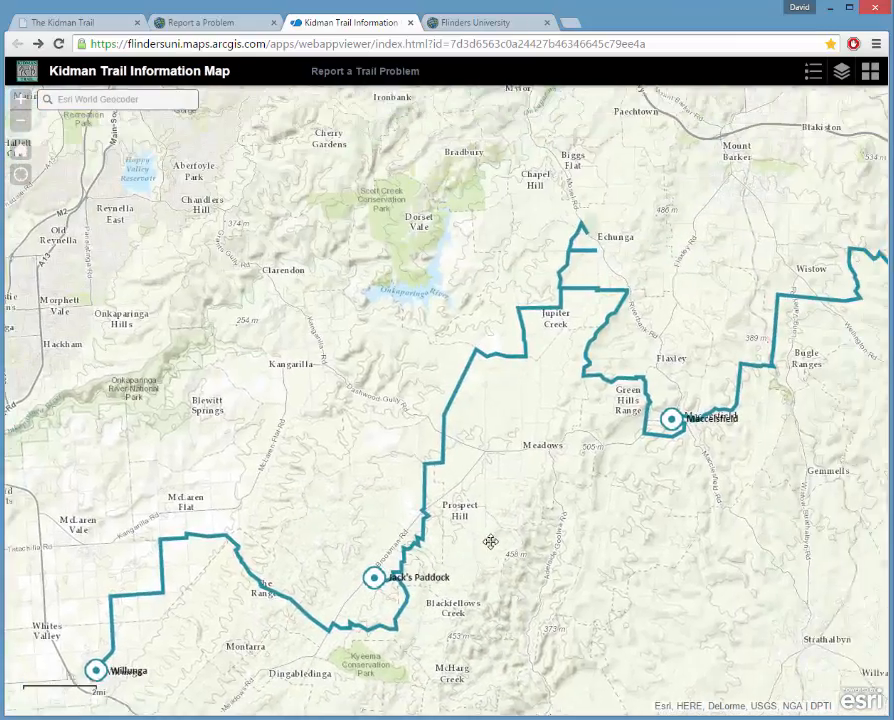
scroll(563, 501, "down", 1)
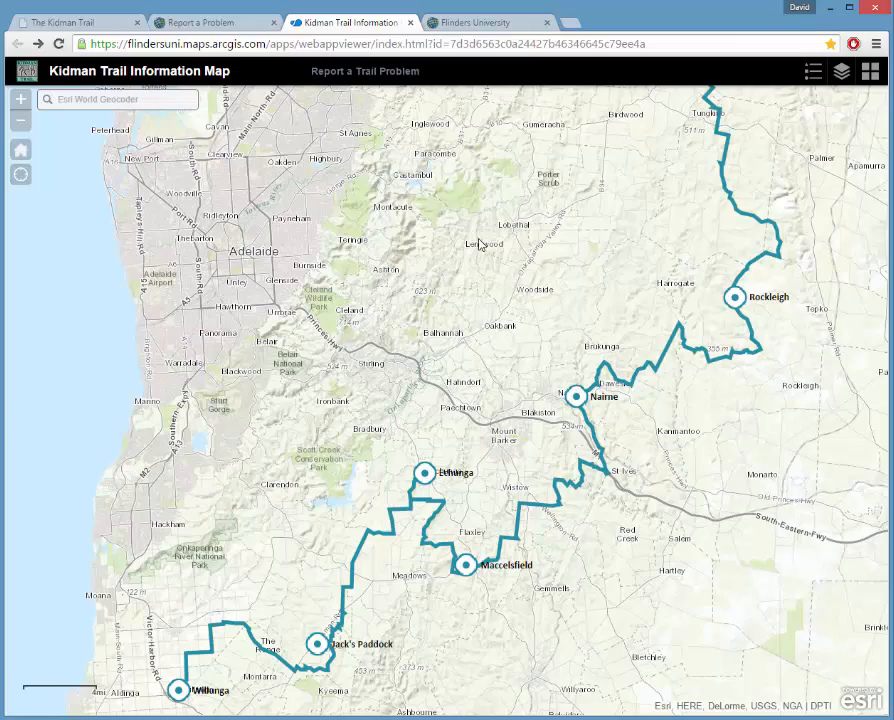
left_click_drag(692, 176, 584, 222)
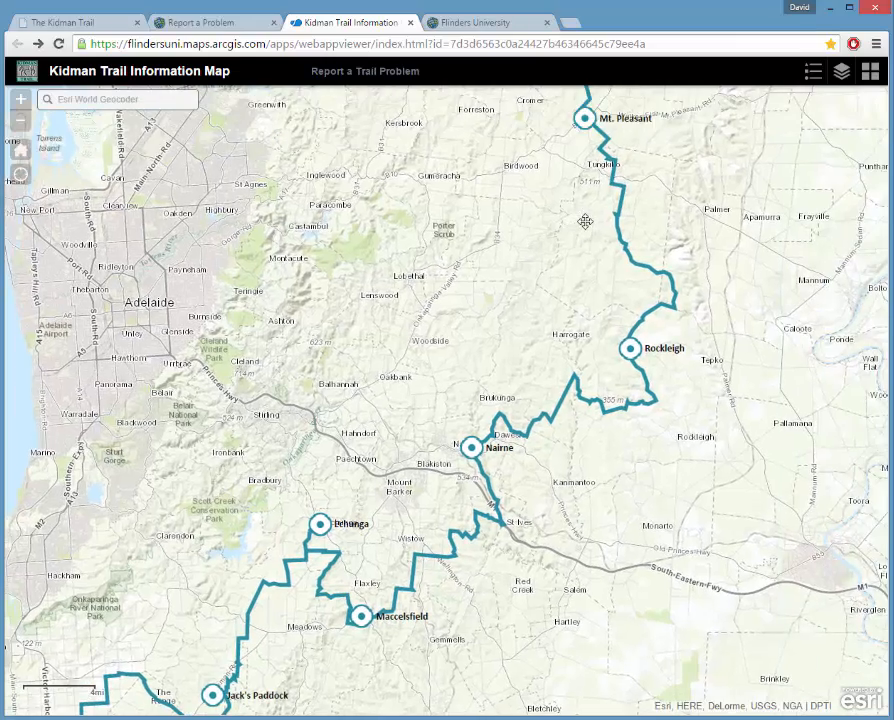
left_click_drag(469, 452, 520, 432)
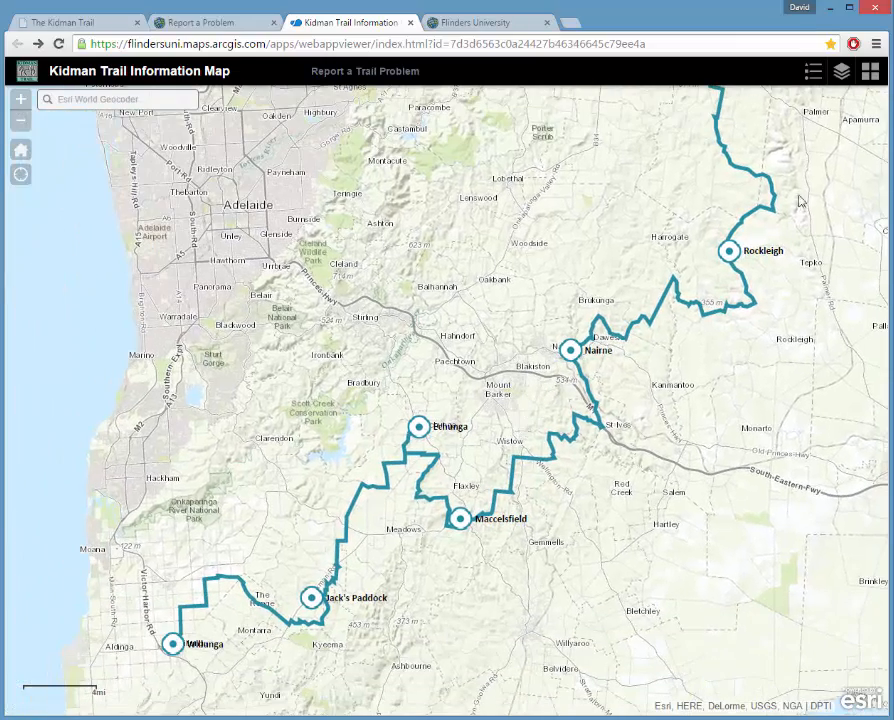
Switch the basemap to OpenStreetMap from the Basemap Gallery.
left_click(870, 71)
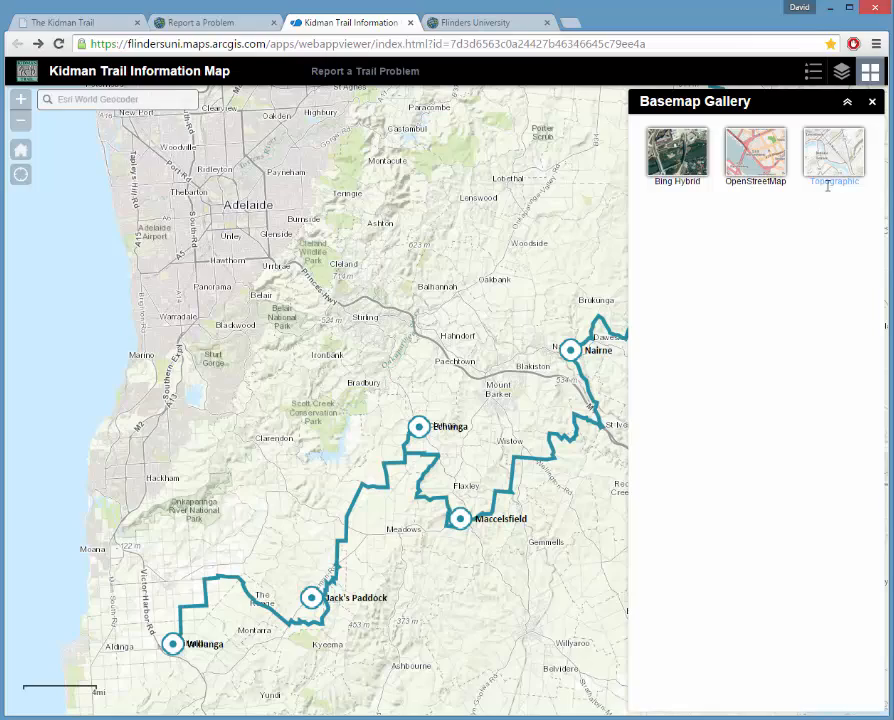
left_click_drag(438, 562, 374, 532)
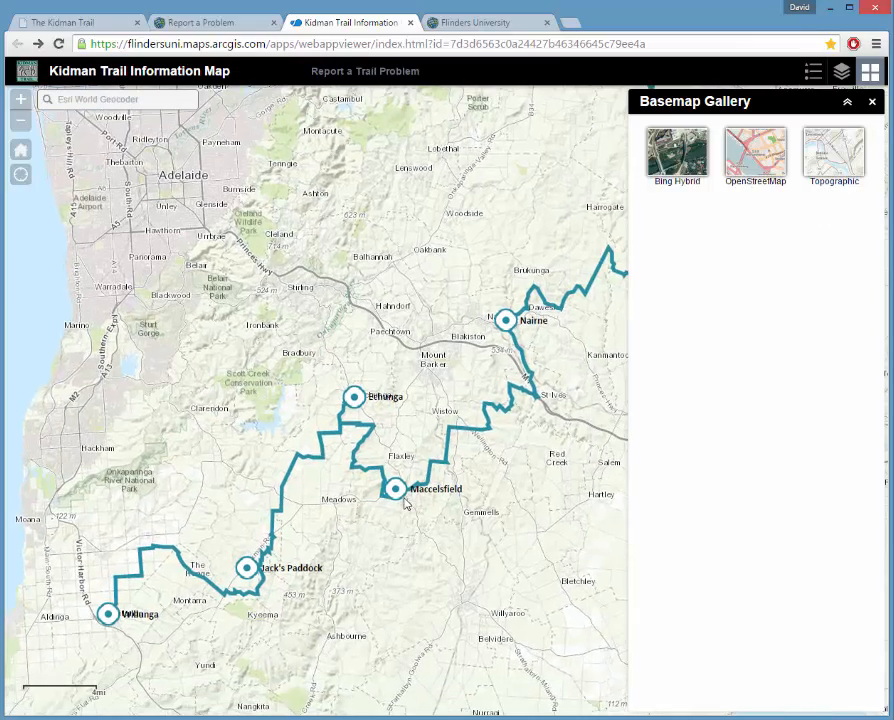
scroll(406, 504, "up", 1)
scroll(405, 504, "up", 1)
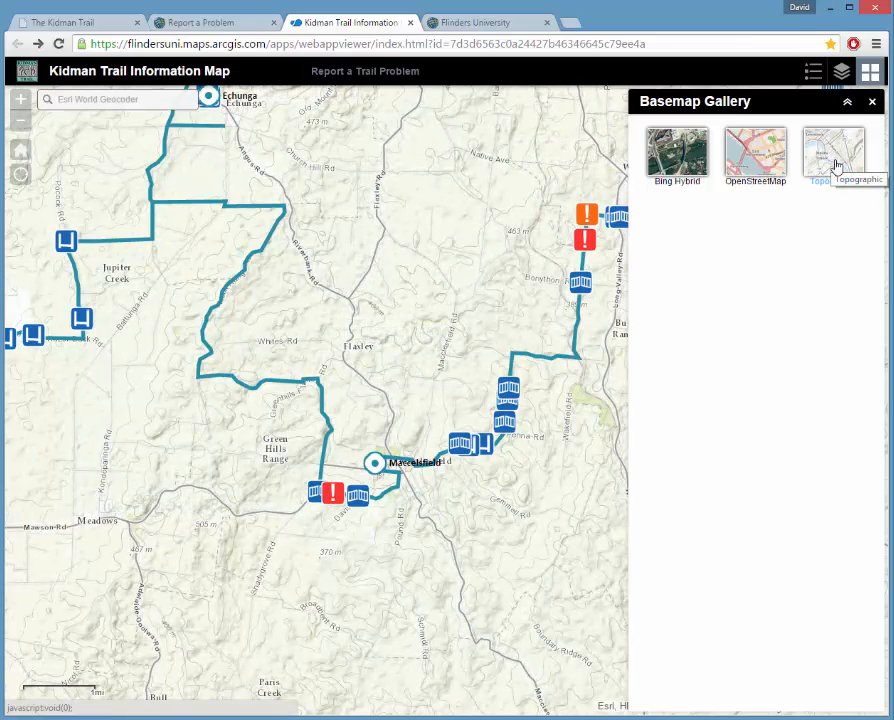
left_click(760, 163)
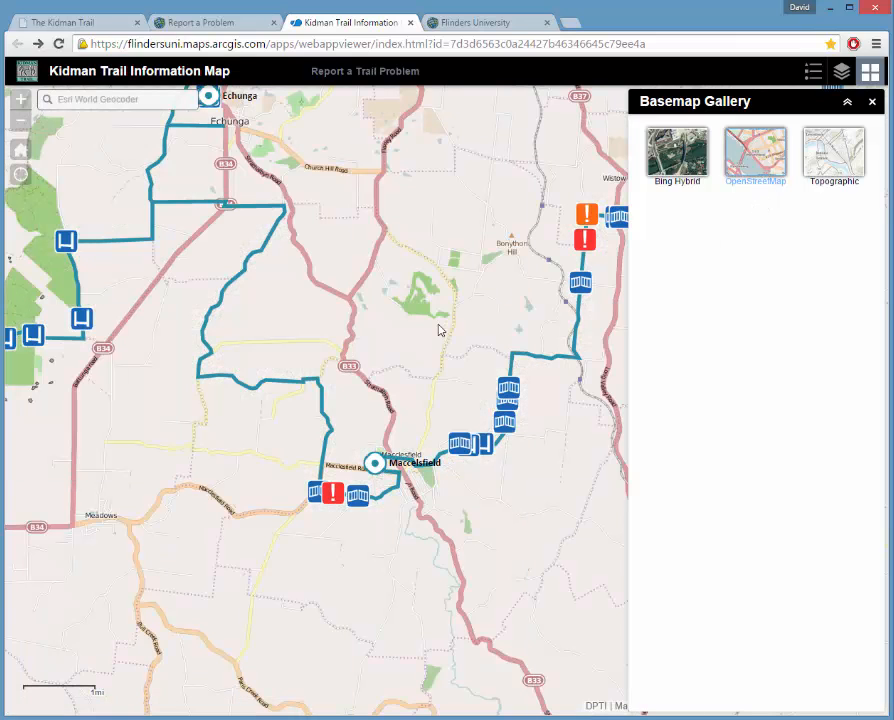
Zoom in near Jack's Paddock, apply the Bing Hybrid basemap and close the gallery.
left_click_drag(290, 290, 484, 400)
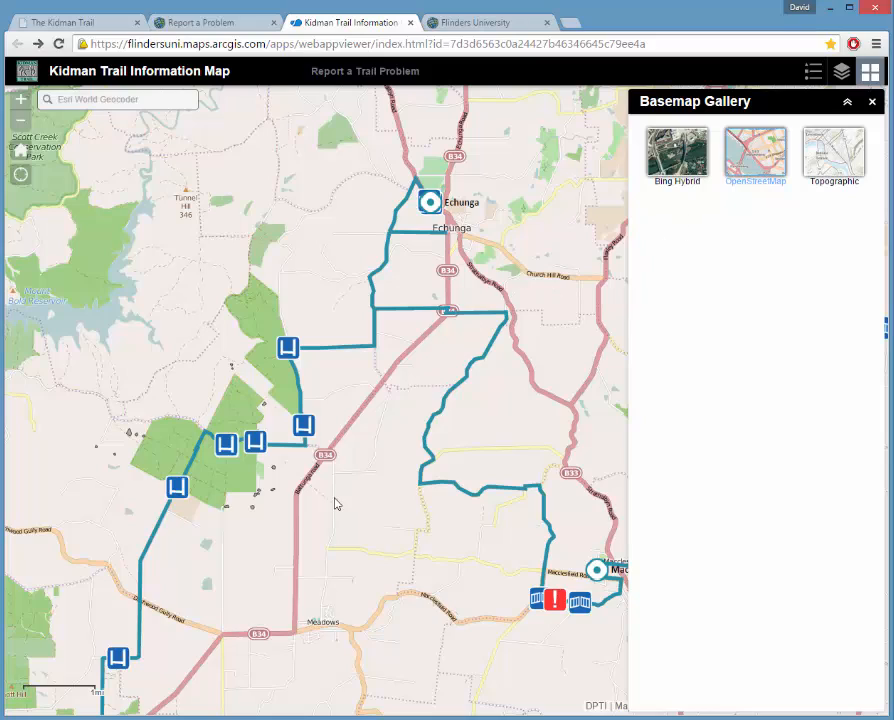
left_click_drag(337, 504, 560, 368)
left_click_drag(472, 475, 549, 283)
scroll(398, 558, "up", 1)
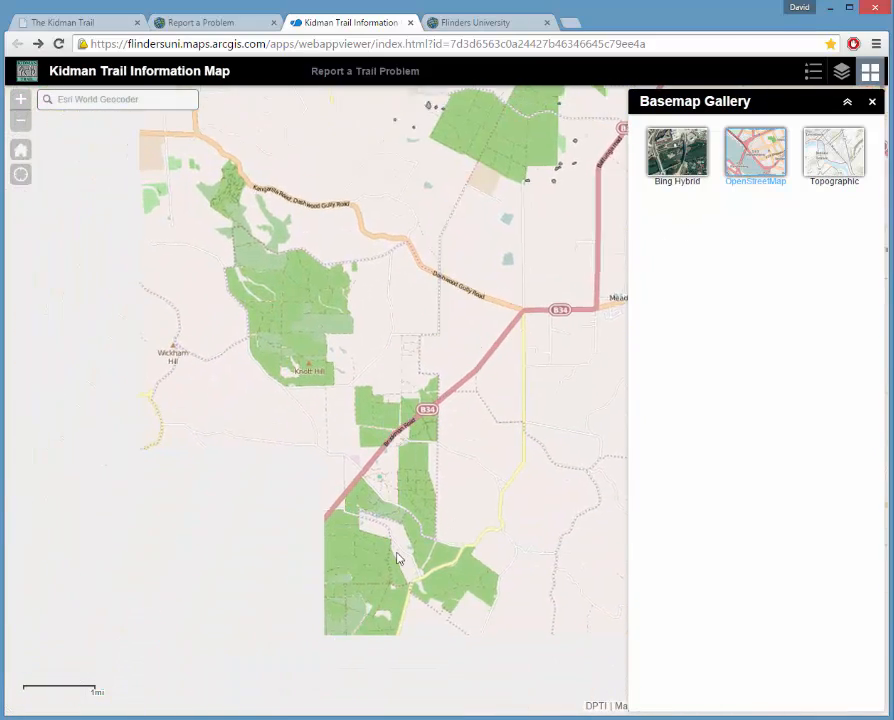
scroll(400, 556, "up", 2)
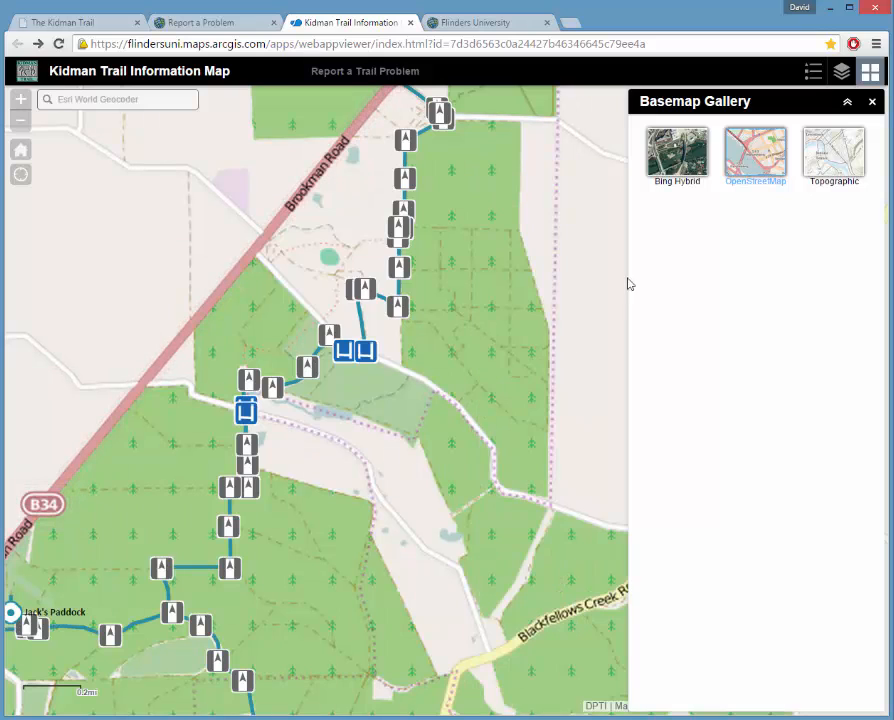
left_click(686, 158)
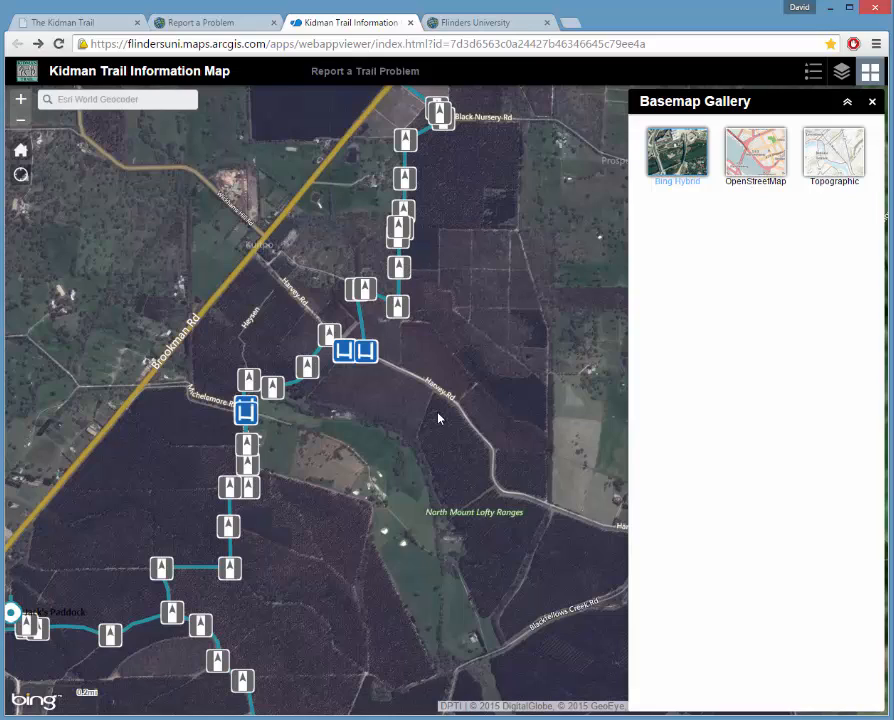
left_click_drag(438, 419, 570, 333)
left_click_drag(506, 474, 550, 324)
left_click_drag(464, 483, 482, 403)
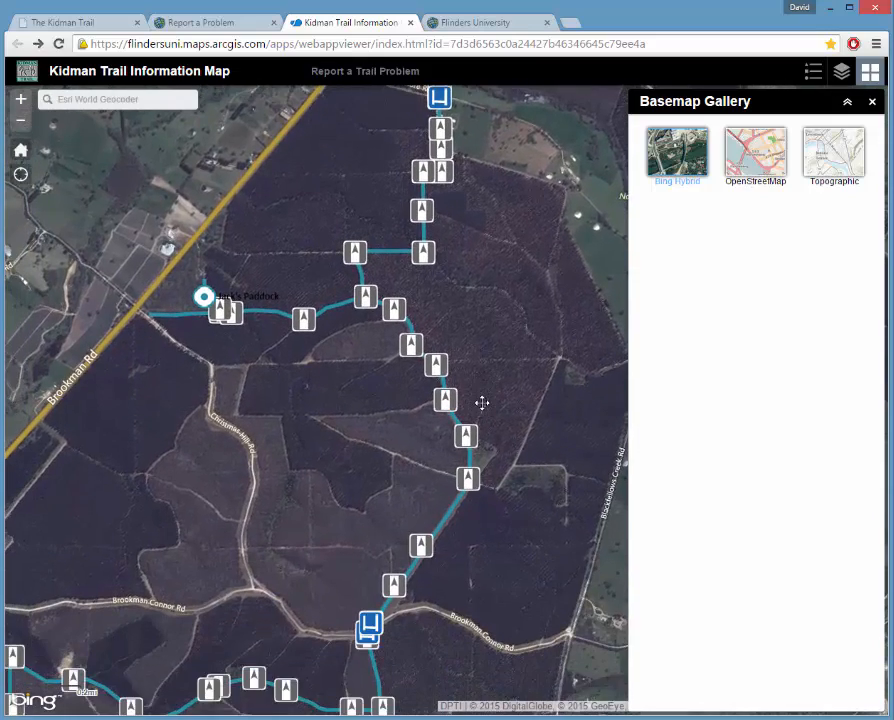
left_click_drag(442, 464, 462, 414)
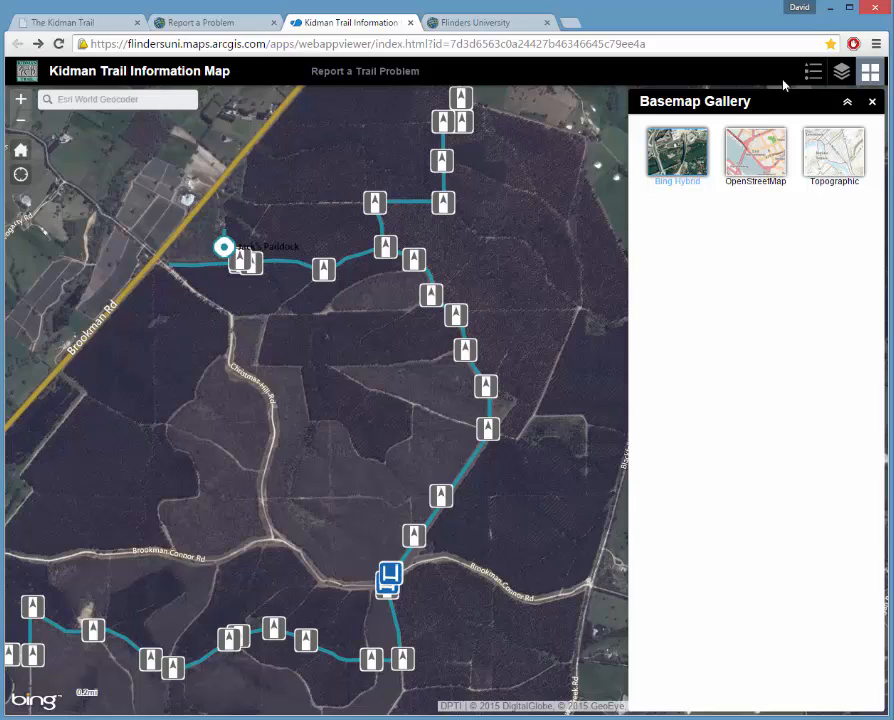
left_click(873, 105)
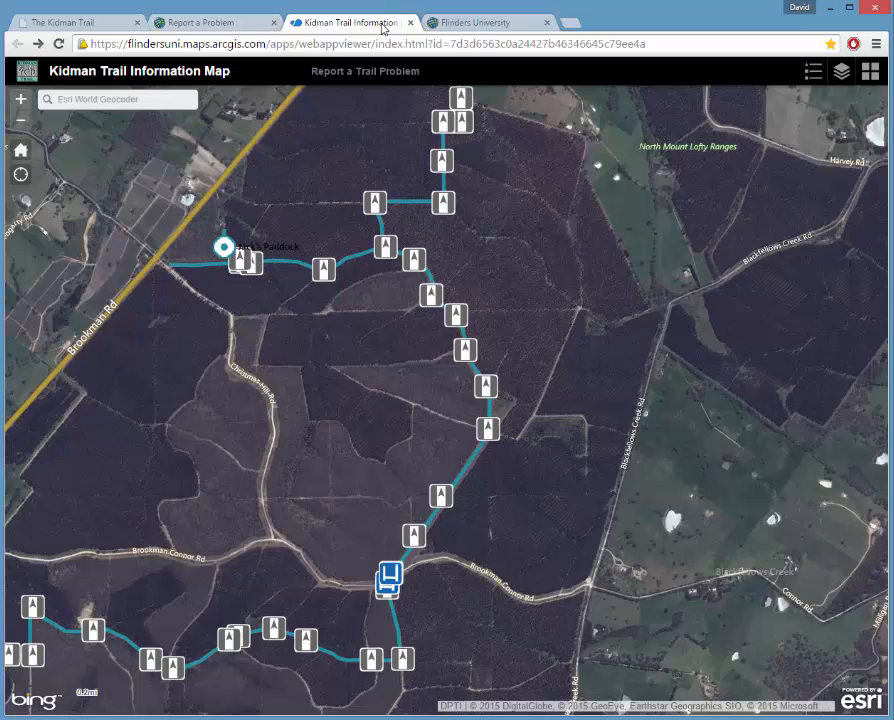
Sign in to the Flinders University portal with username and password, declining to save the password.
left_click(491, 24)
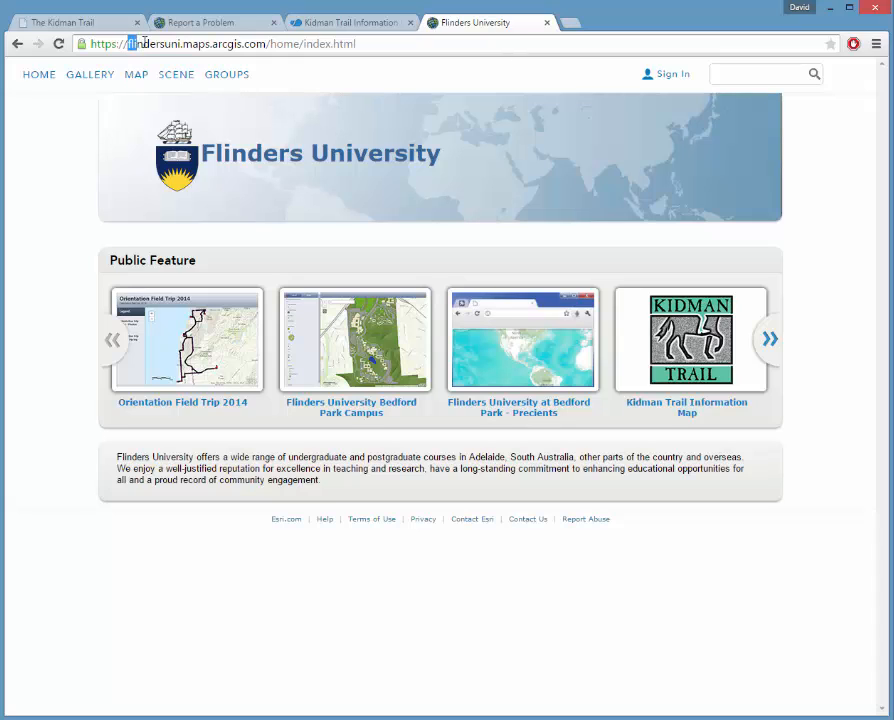
left_click_drag(128, 44, 266, 44)
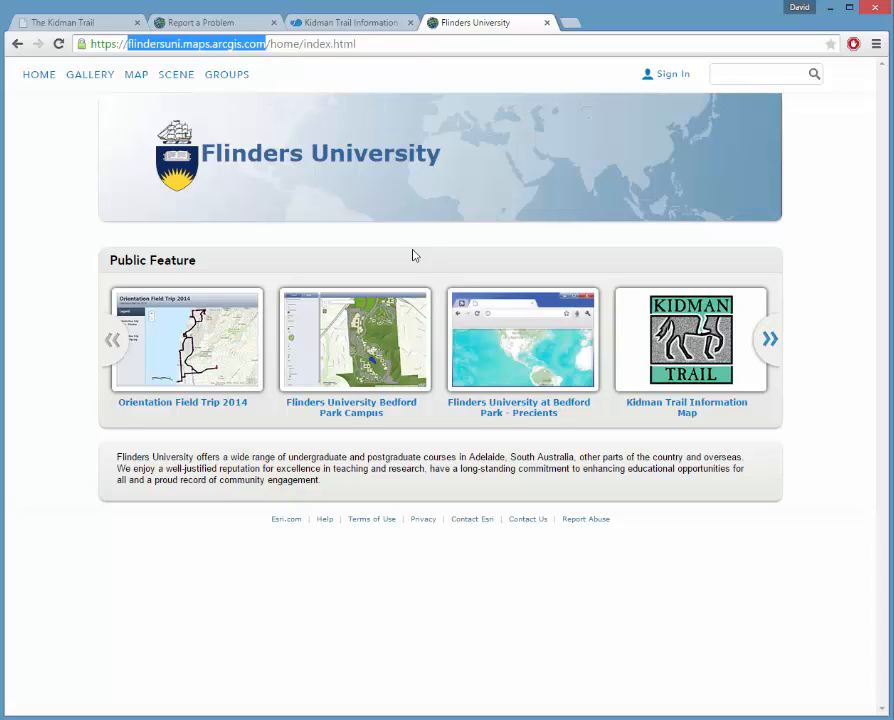
left_click(673, 80)
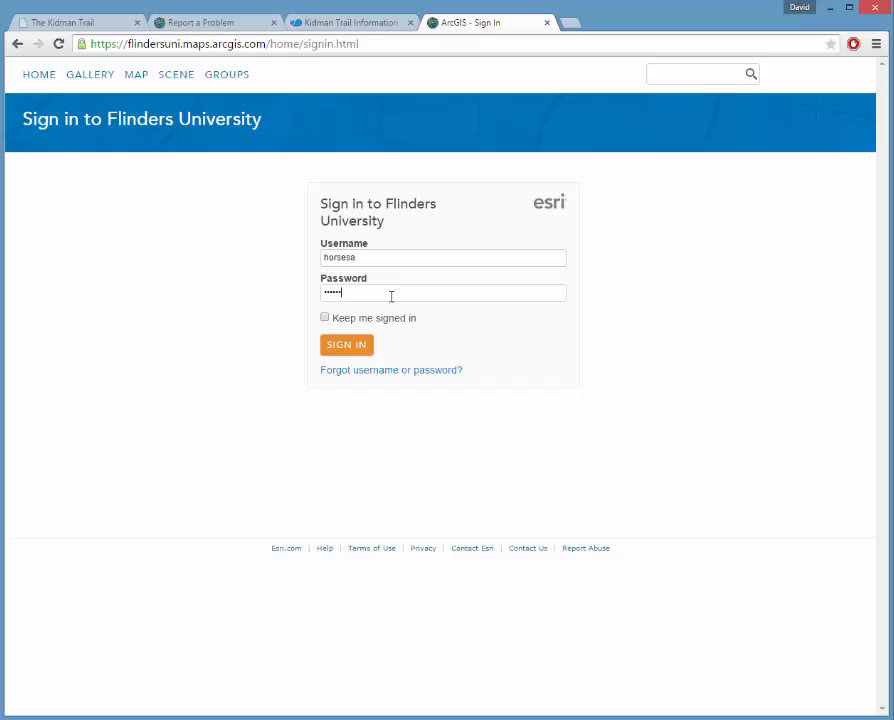
left_click(362, 354)
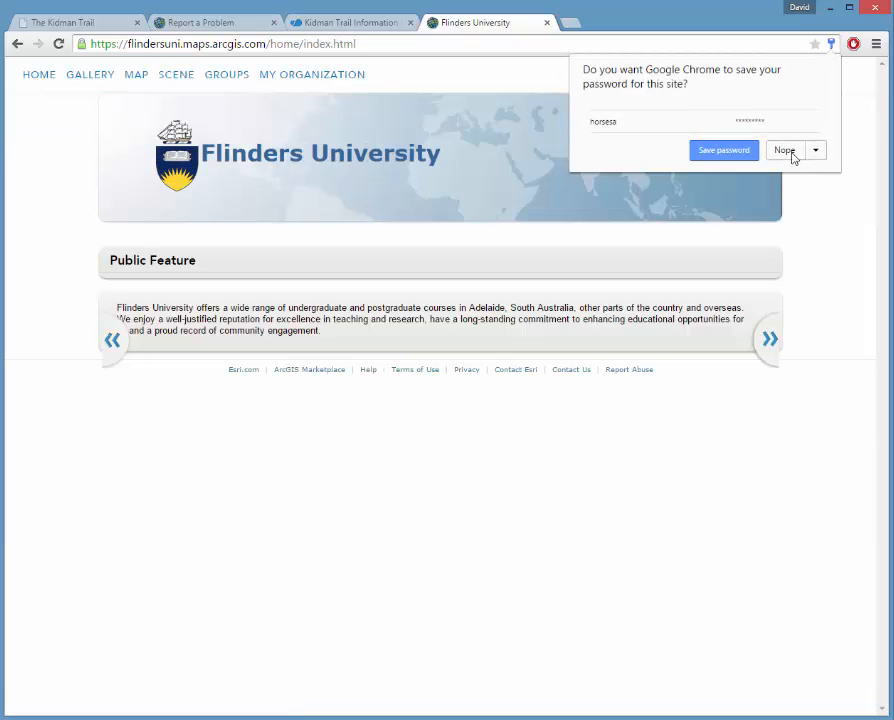
left_click(784, 150)
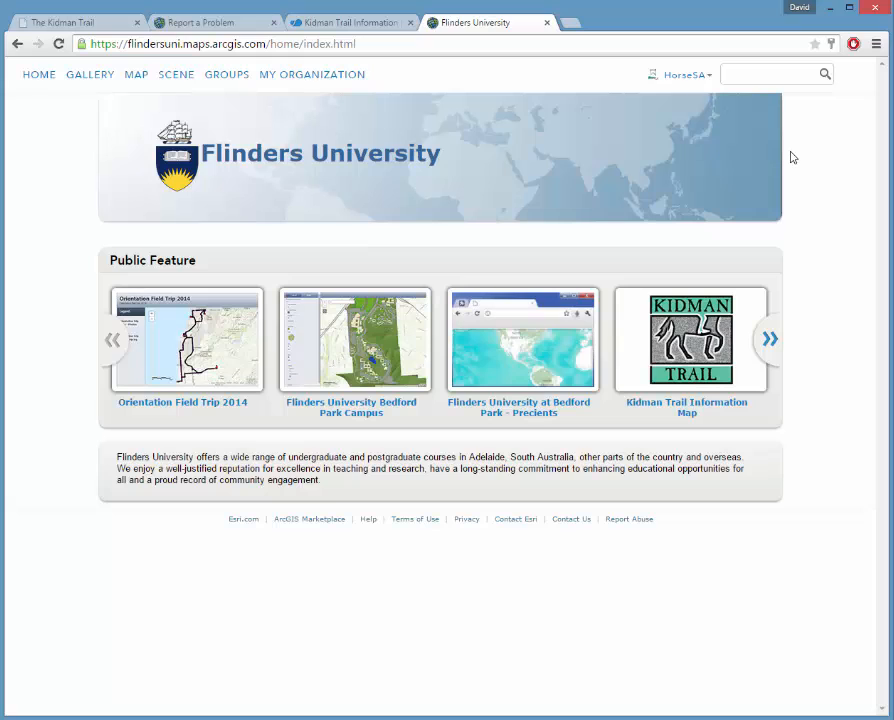
Go through My Groups to Horse SA Editors and launch the Kidman Trail Assets Administrator app.
left_click(708, 76)
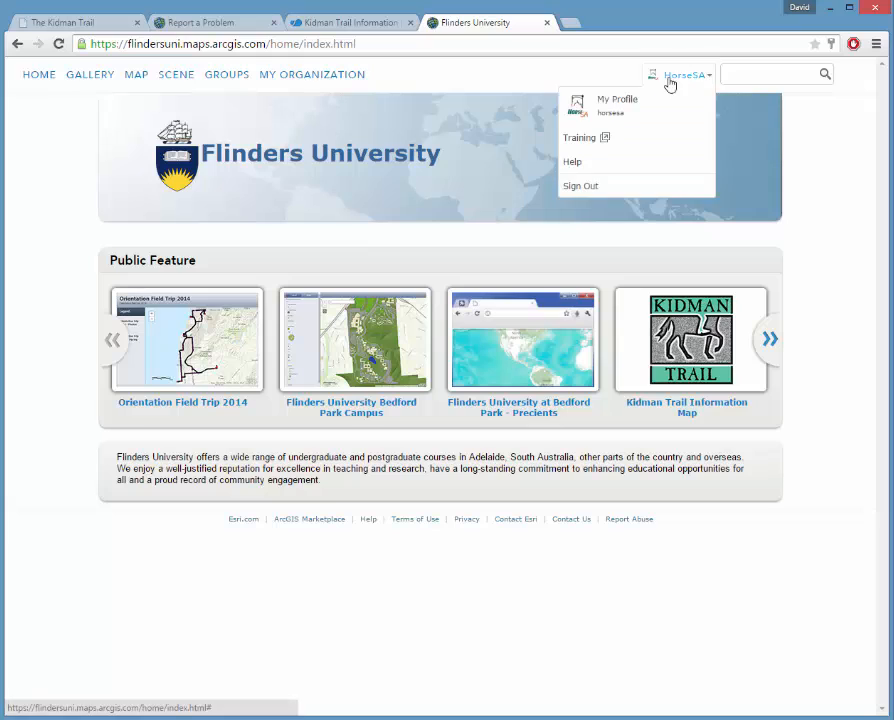
left_click(227, 83)
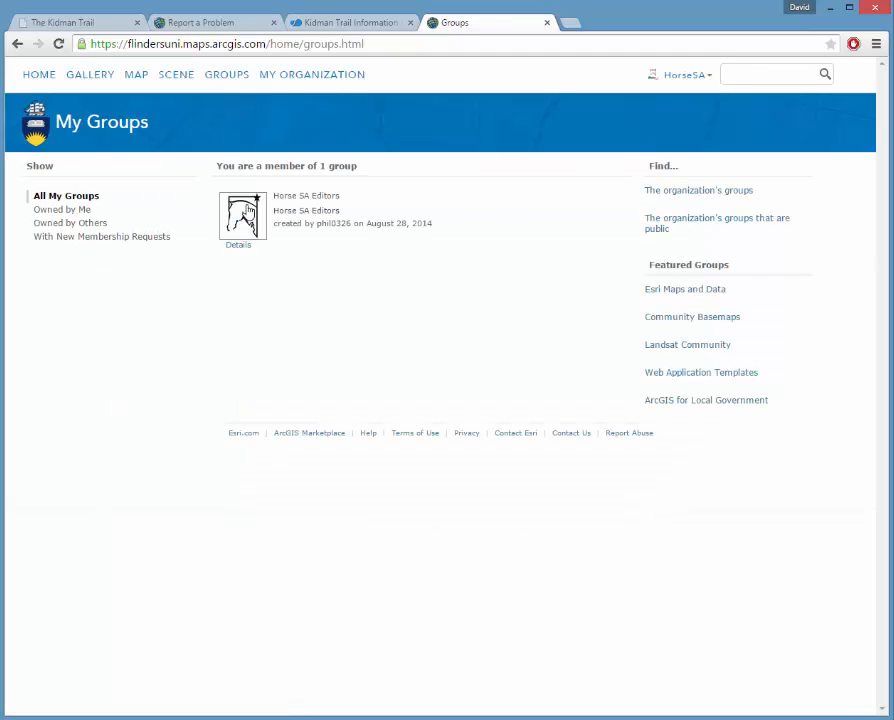
left_click(253, 215)
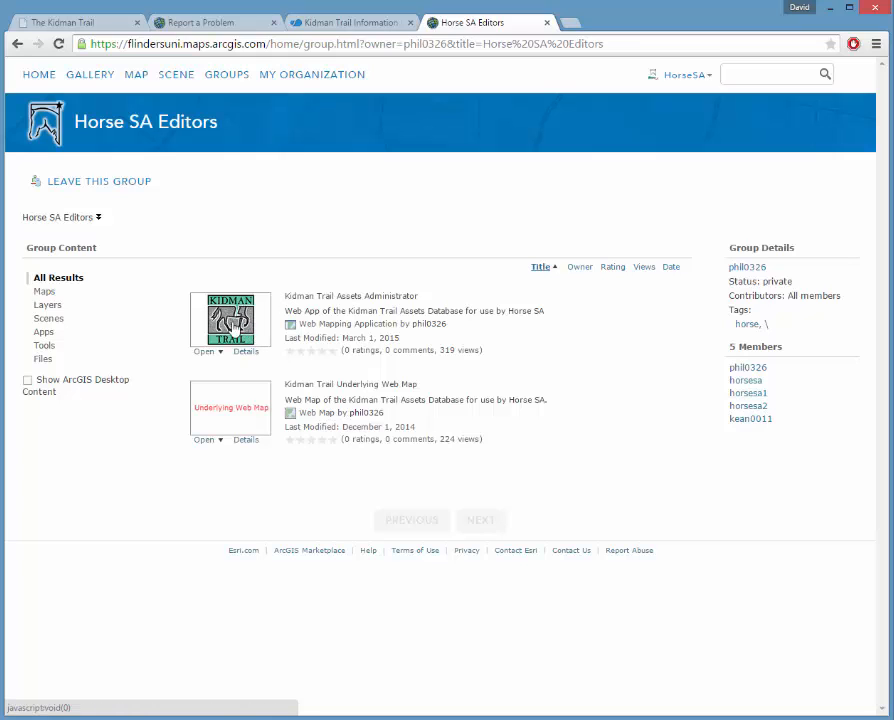
left_click(232, 328)
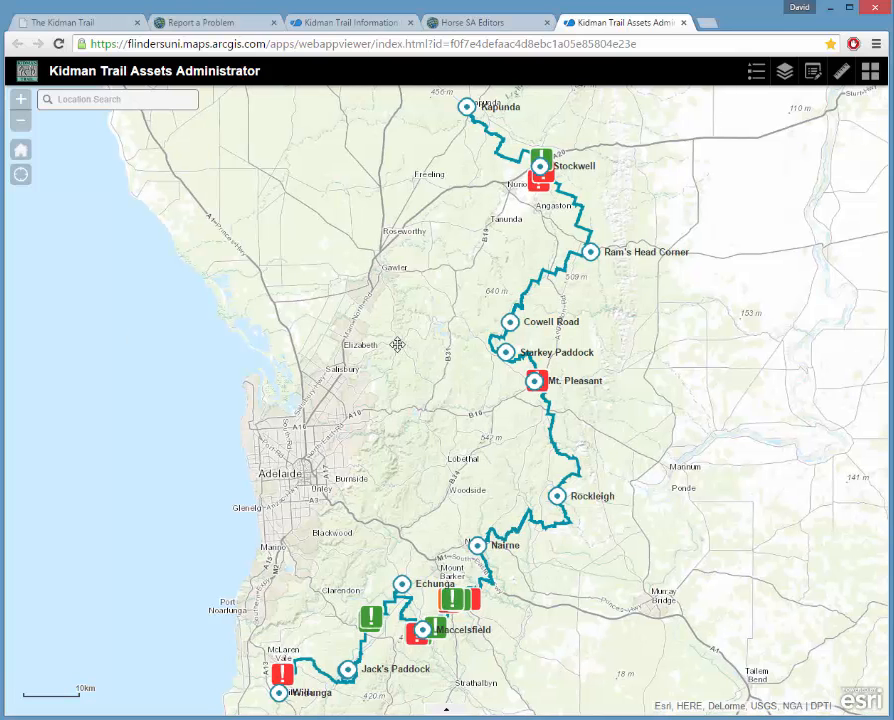
Pan and zoom toward the trail, then try My Location, which fails to find a position.
left_click_drag(407, 345, 396, 347)
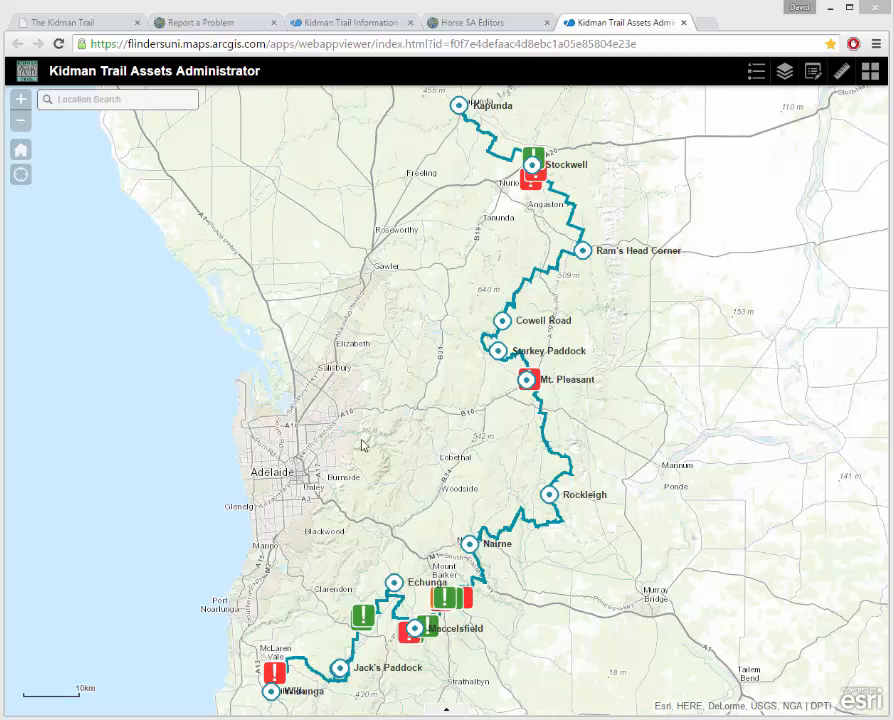
left_click_drag(435, 475, 512, 416)
scroll(418, 512, "up", 1)
scroll(379, 525, "up", 3)
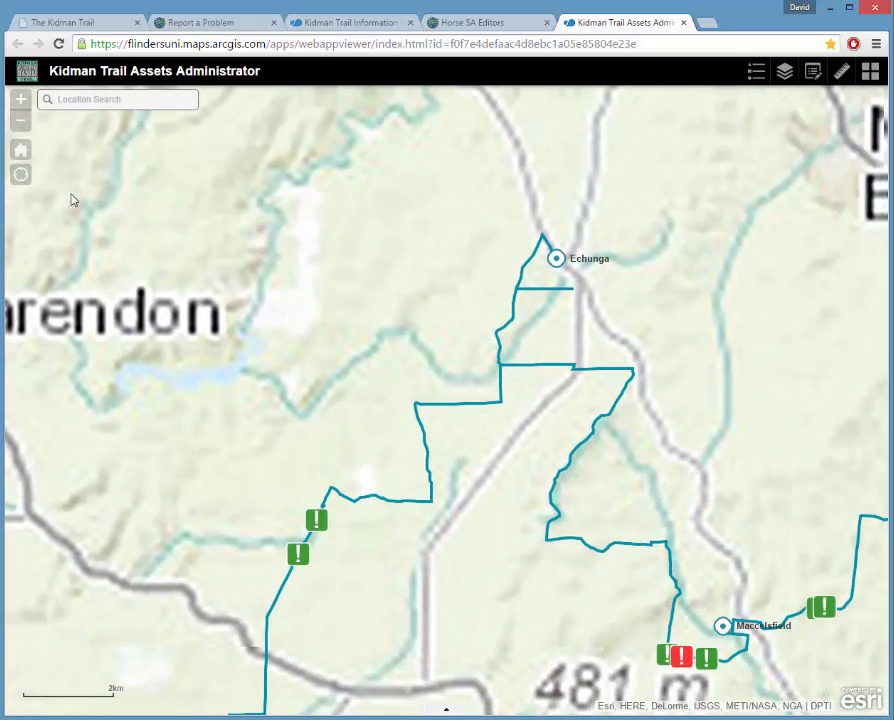
left_click(19, 177)
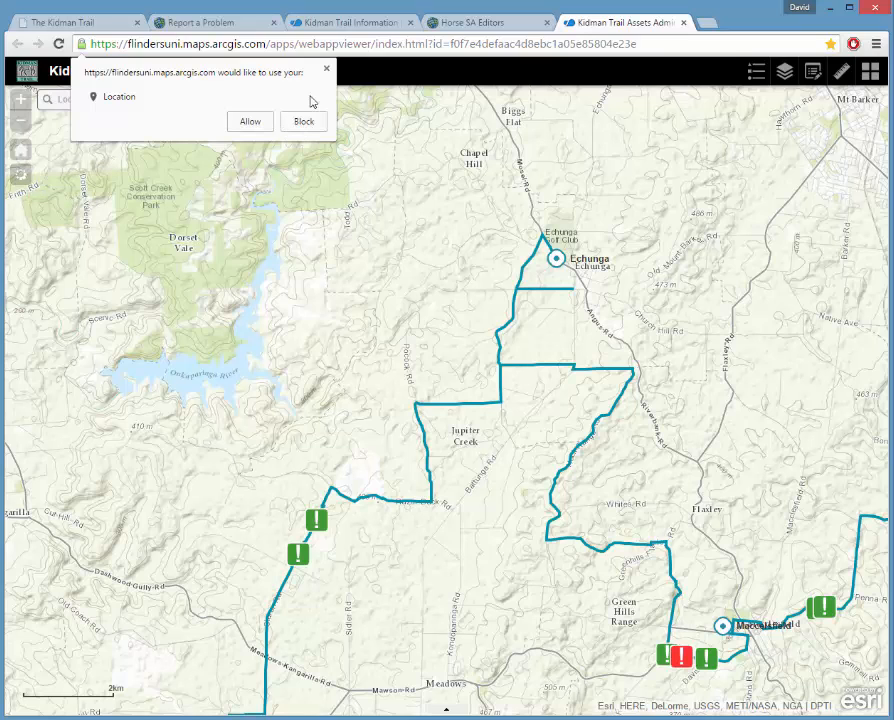
left_click(326, 69)
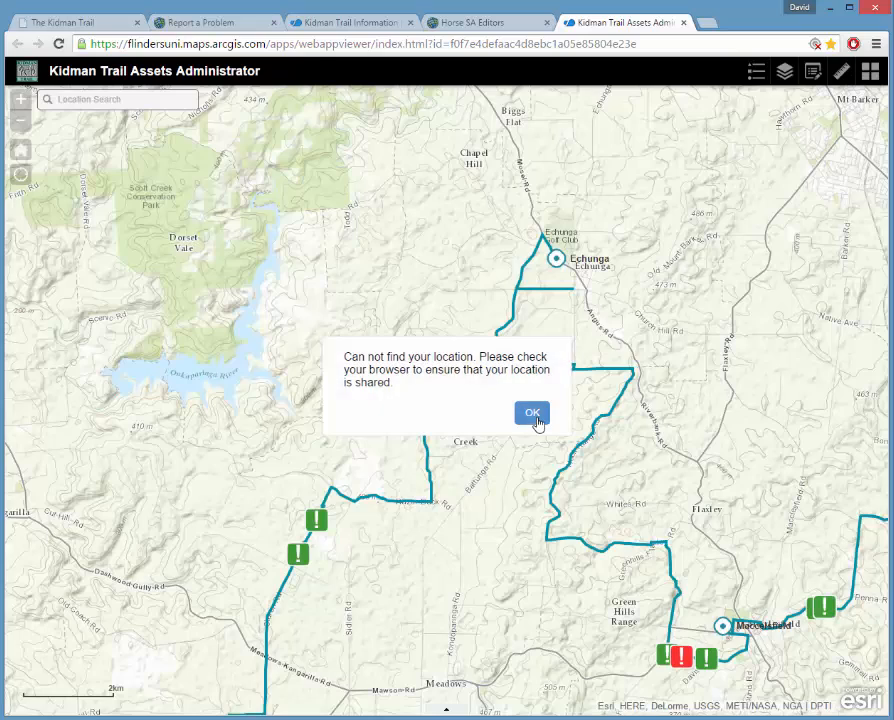
left_click(533, 417)
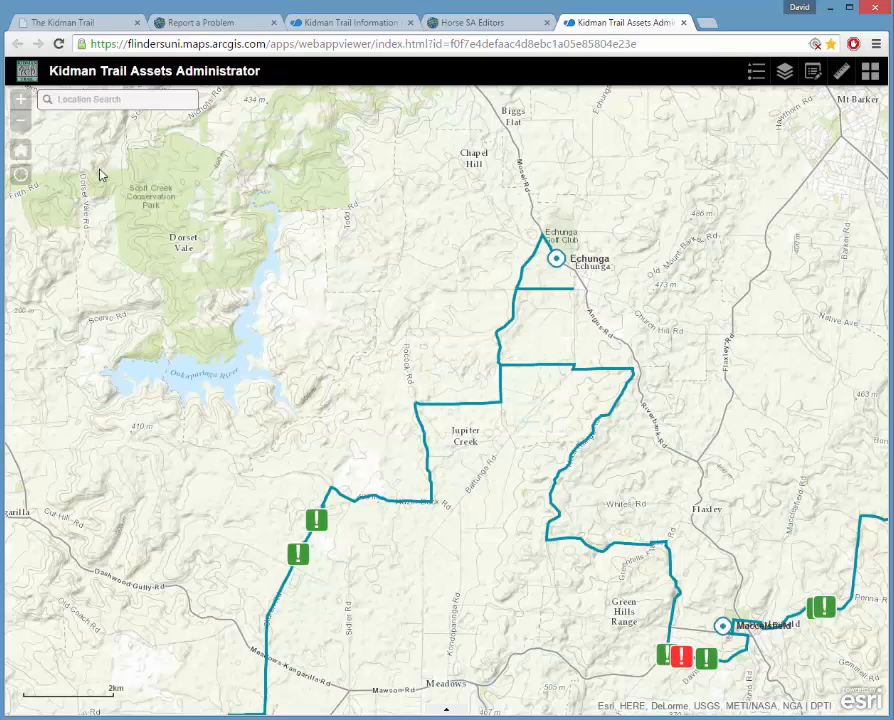
Reset to the default whole-trail extent and zoom in on the trail around Echunga.
left_click(21, 152)
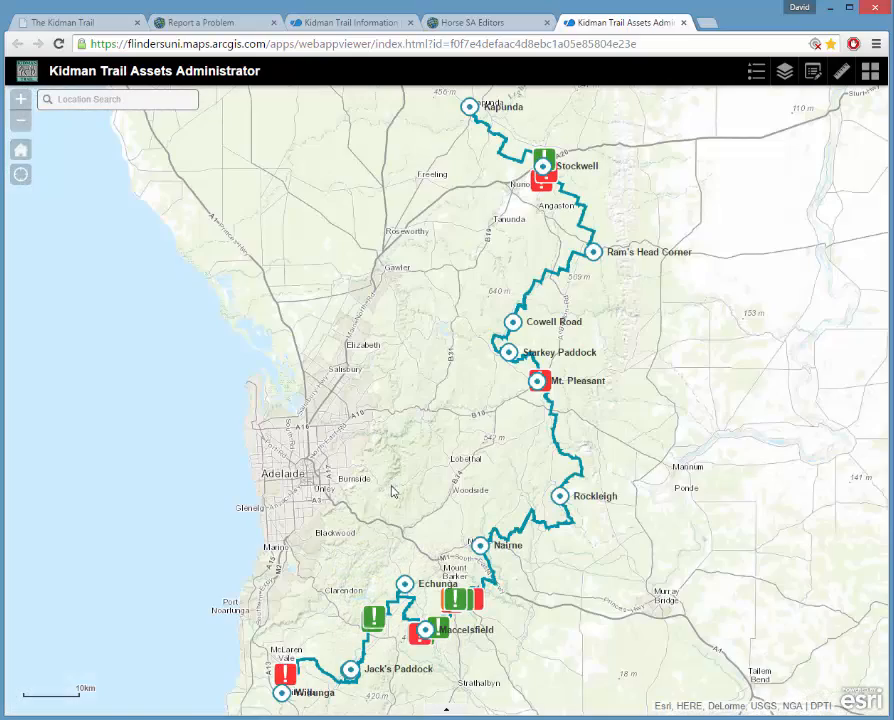
left_click_drag(442, 504, 466, 427)
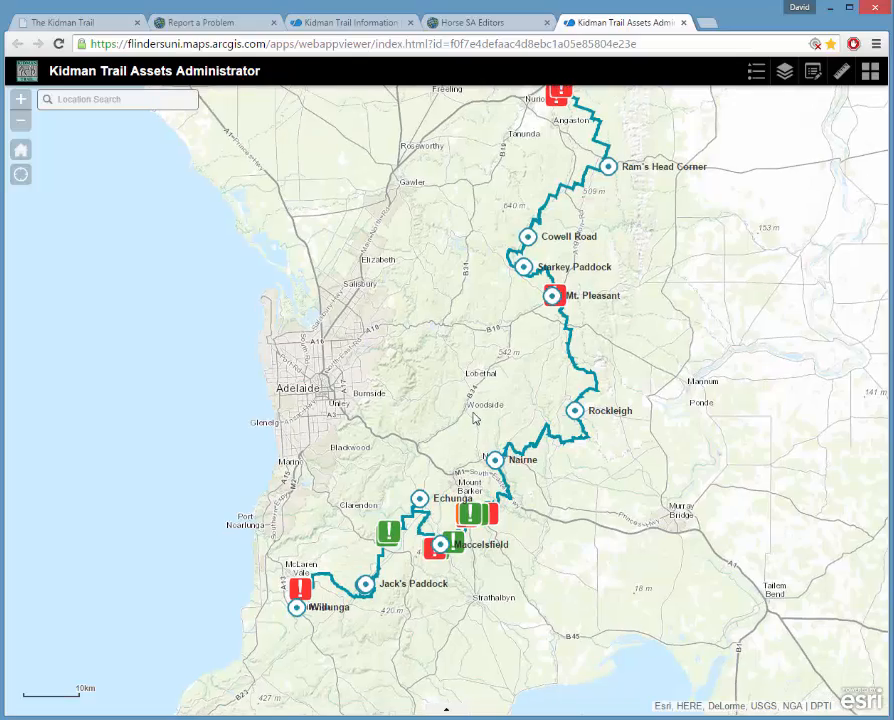
scroll(491, 537, "up", 2)
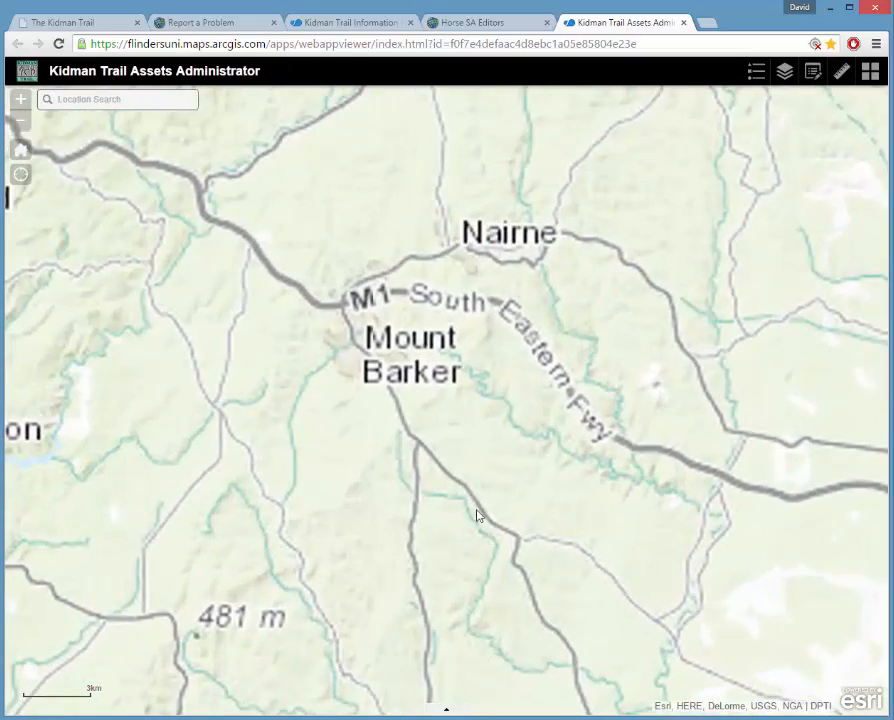
scroll(216, 466, "up", 1)
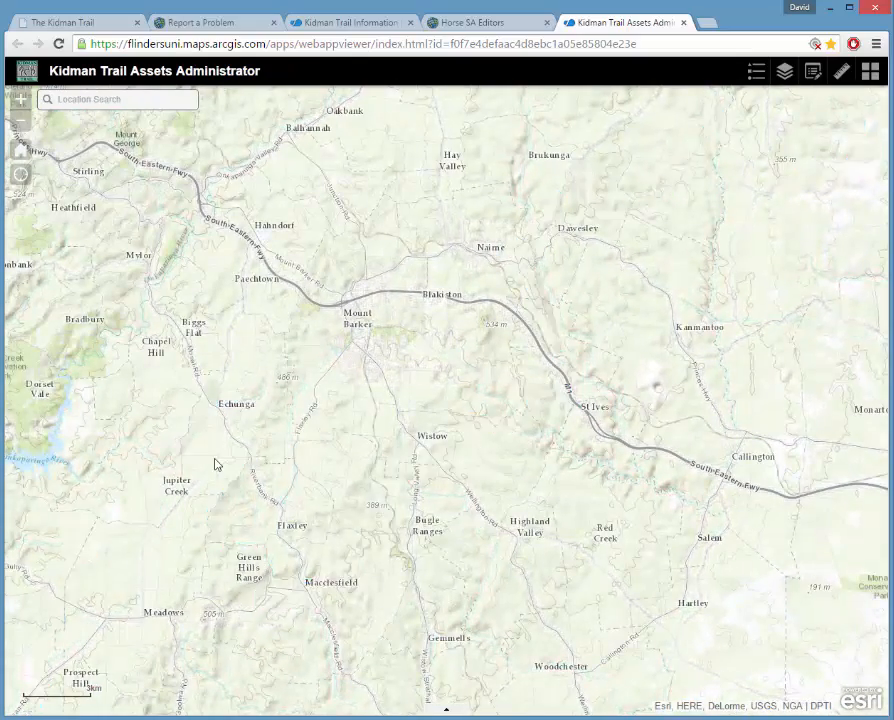
left_click_drag(339, 403, 504, 352)
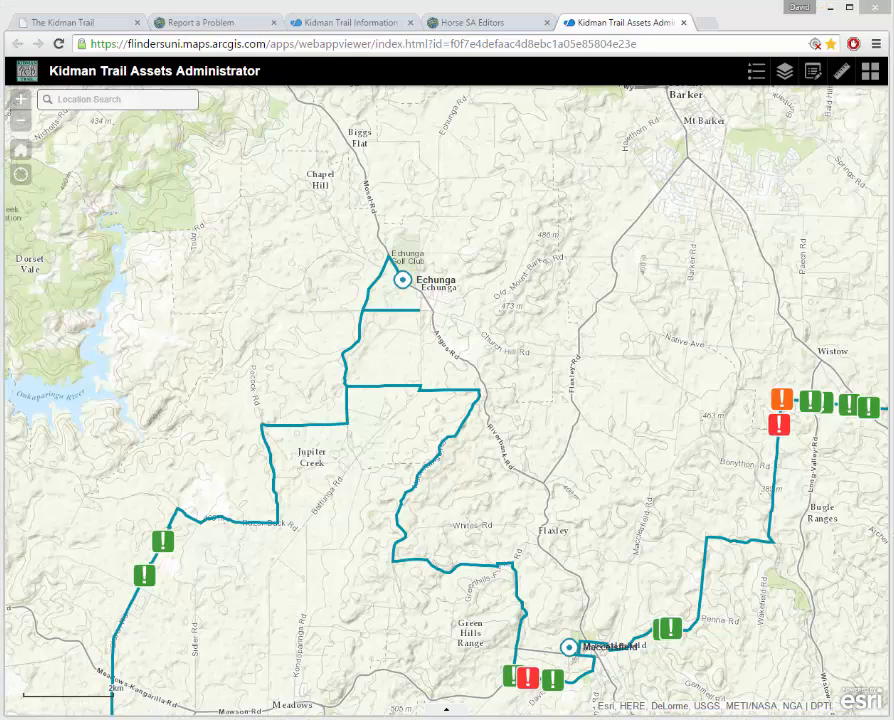
left_click_drag(337, 490, 340, 478)
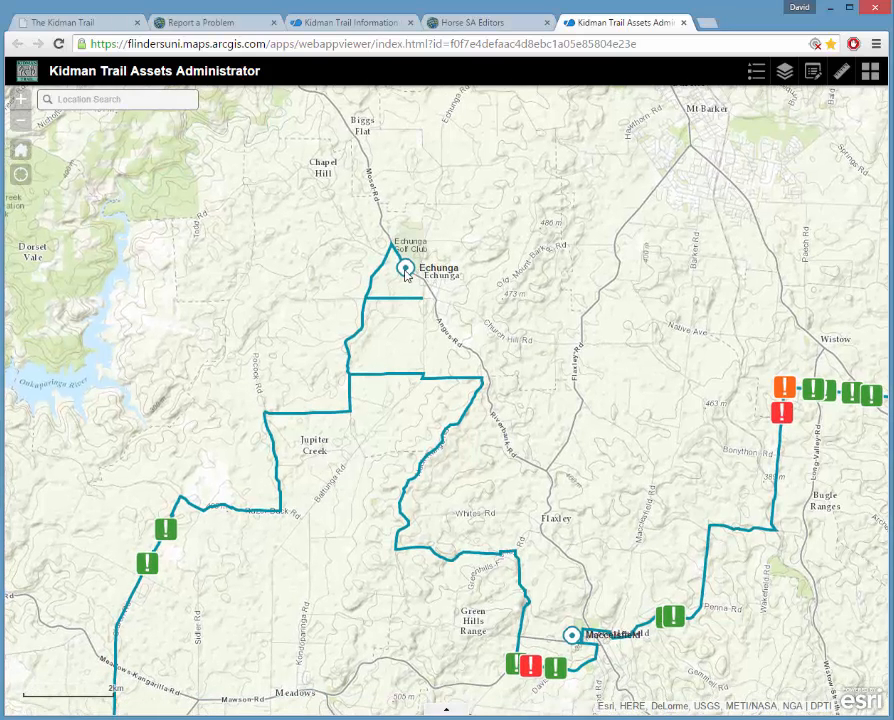
left_click(405, 270)
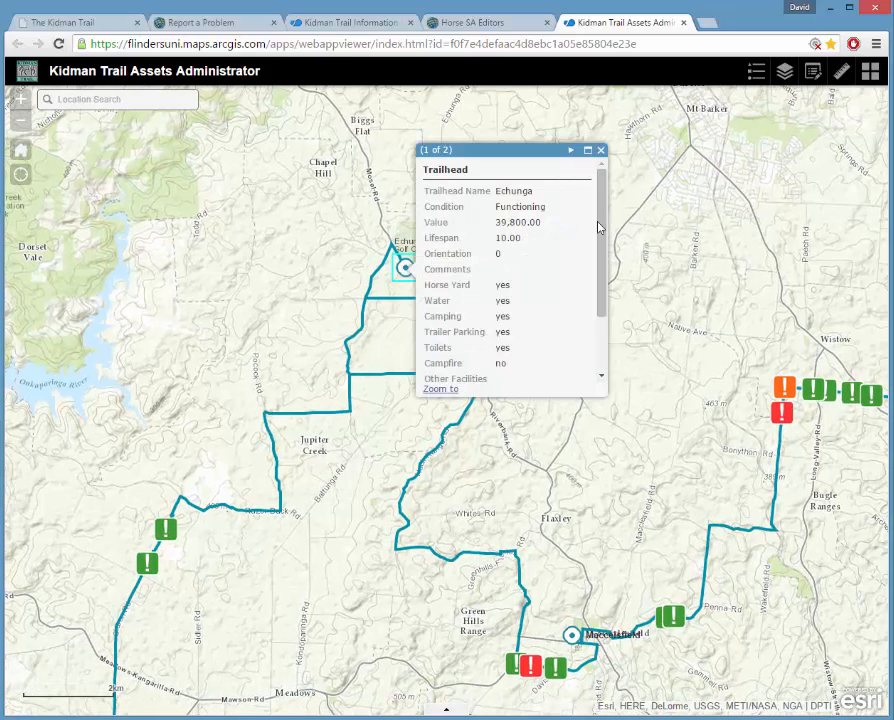
left_click_drag(600, 222, 606, 296)
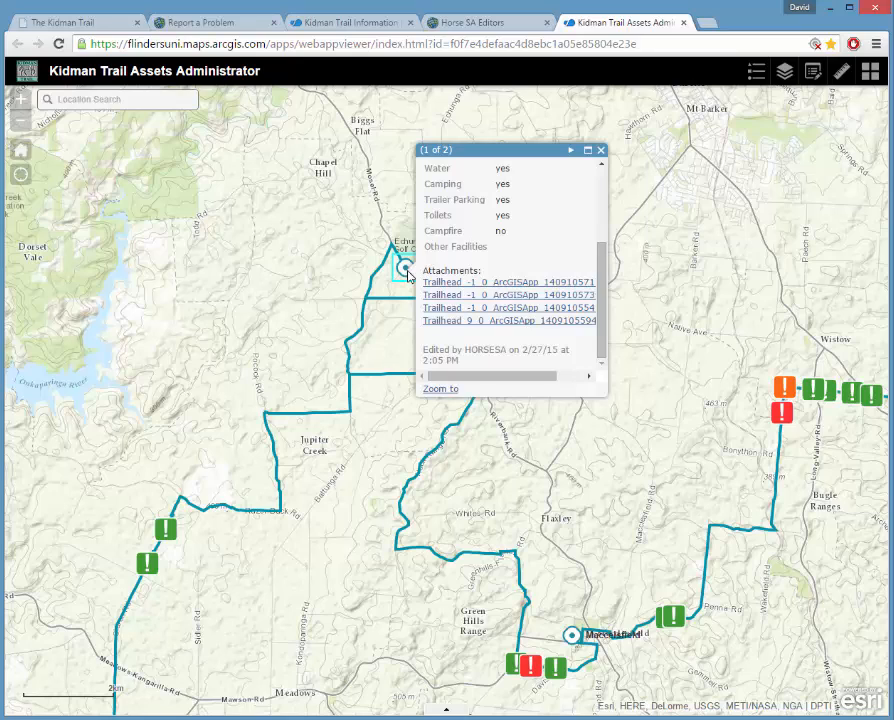
left_click(462, 284)
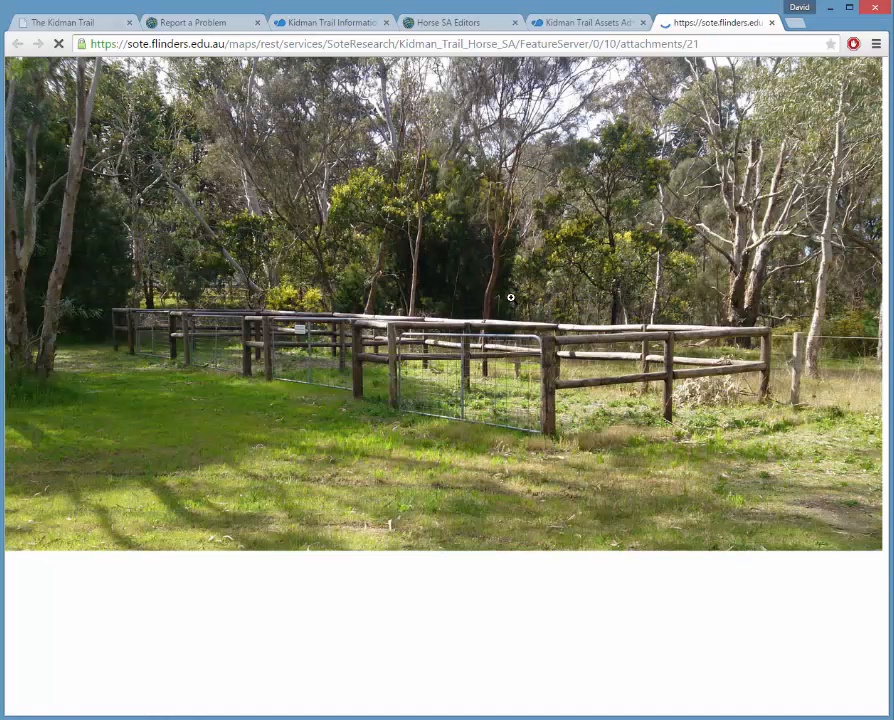
left_click(771, 23)
left_click(601, 150)
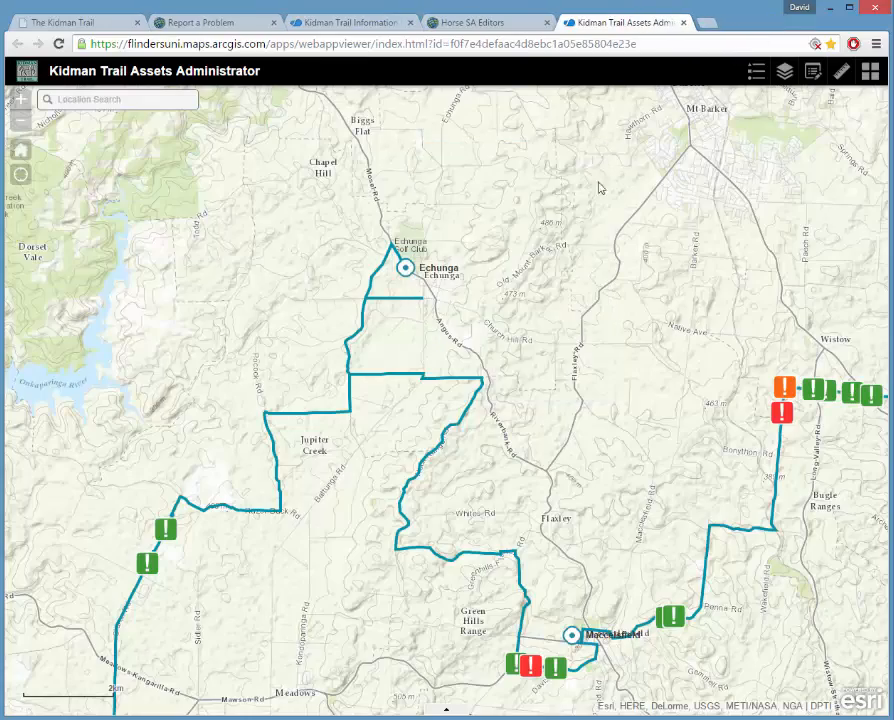
Zoom out from Wistow, pan north, and zoom in on Mount Pleasant's red problem marker.
left_click_drag(690, 400, 430, 415)
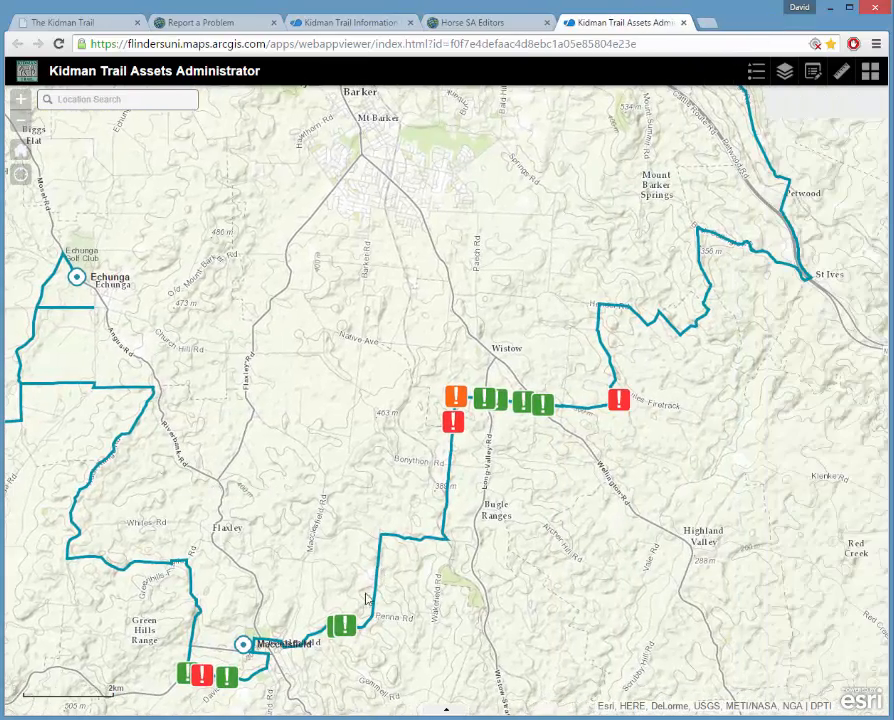
scroll(453, 572, "down", 1)
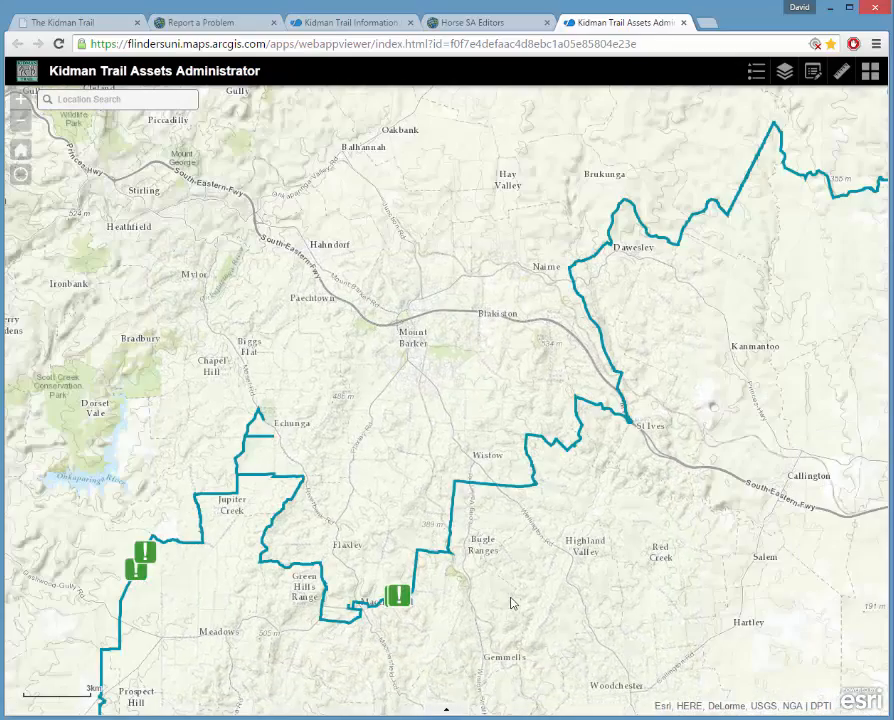
scroll(268, 631, "down", 1)
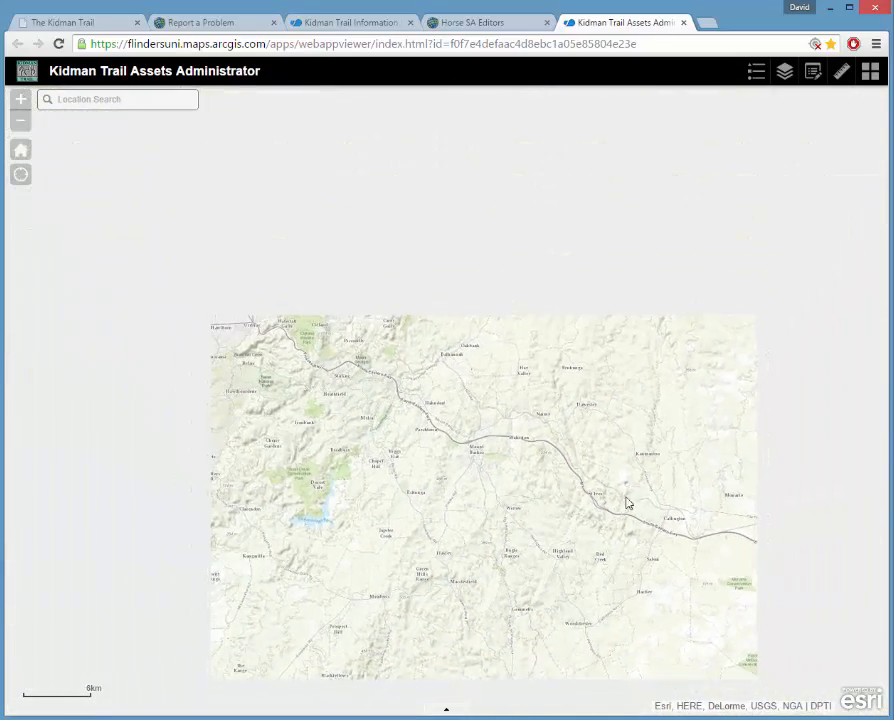
left_click_drag(740, 383, 585, 607)
left_click_drag(642, 325, 572, 418)
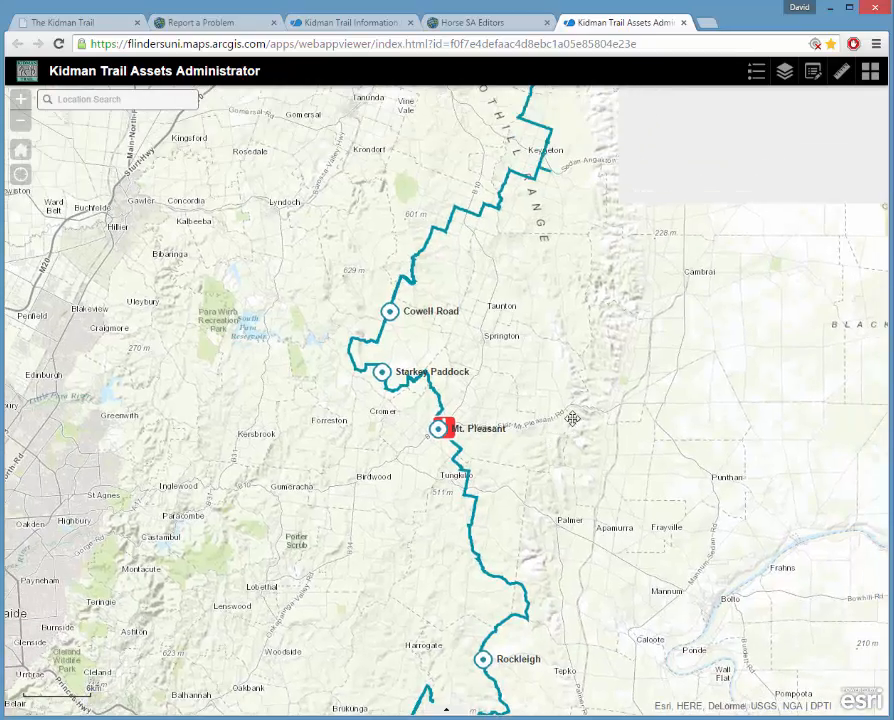
scroll(454, 472, "up", 1)
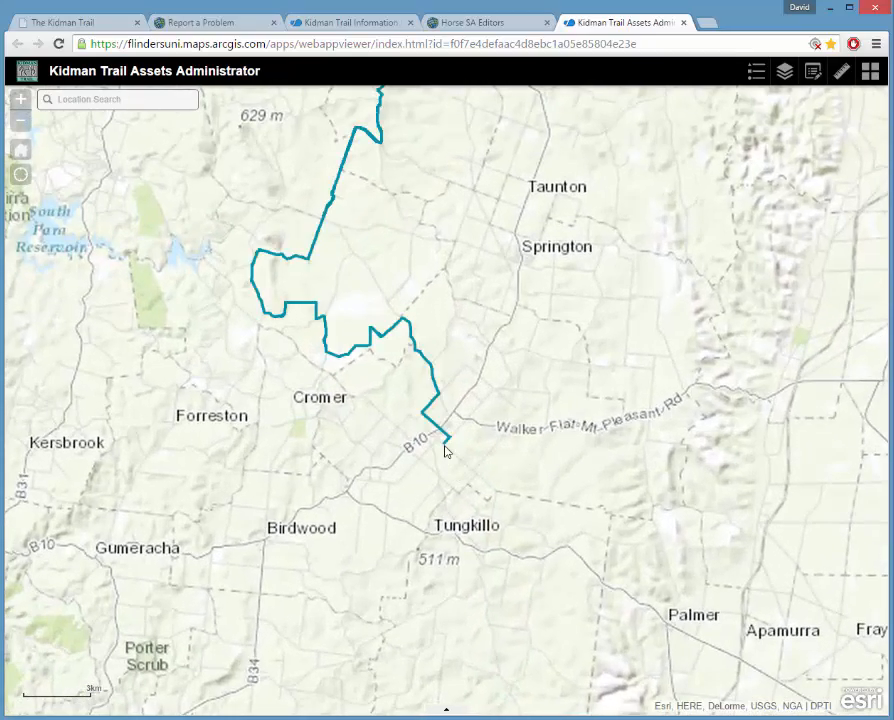
scroll(448, 454, "up", 1)
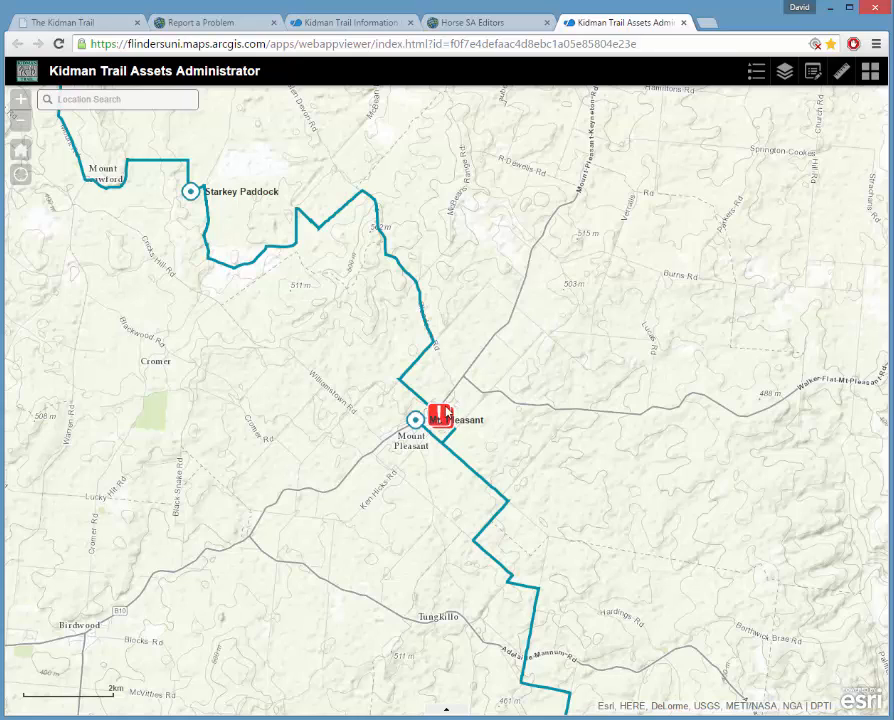
left_click(440, 415)
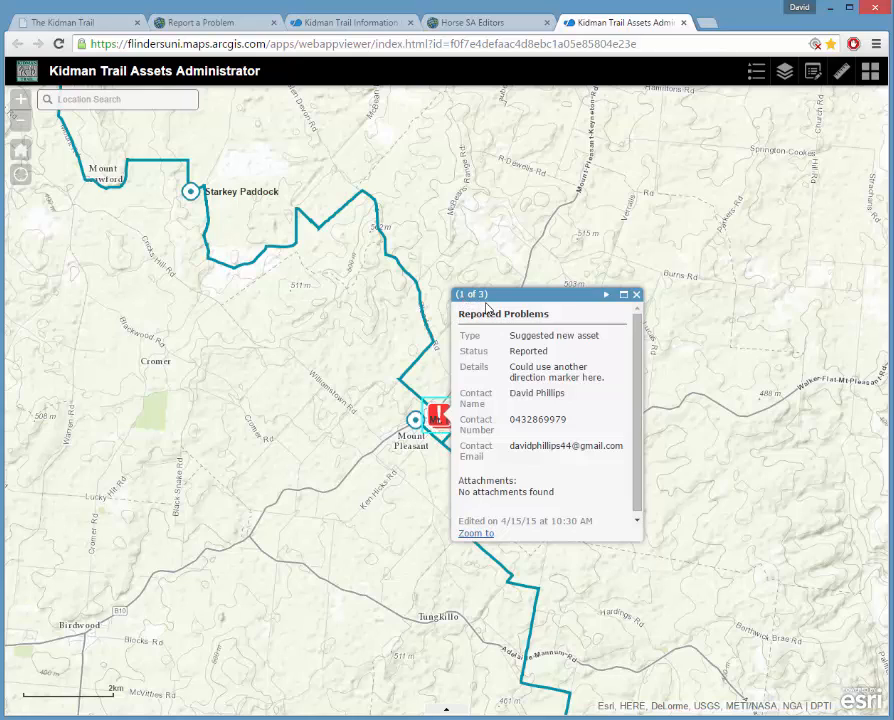
left_click(607, 296)
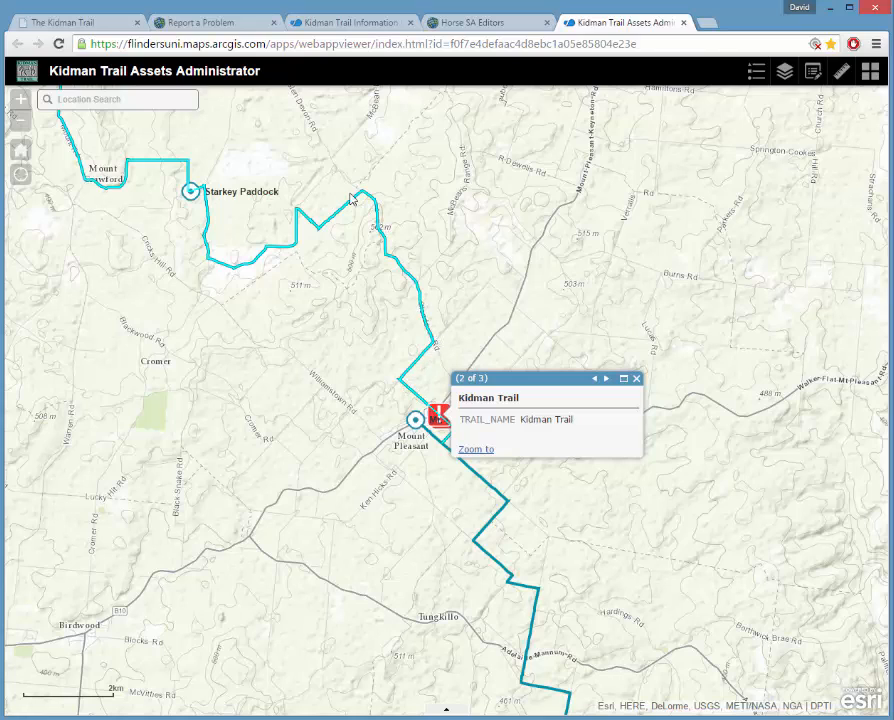
left_click(606, 379)
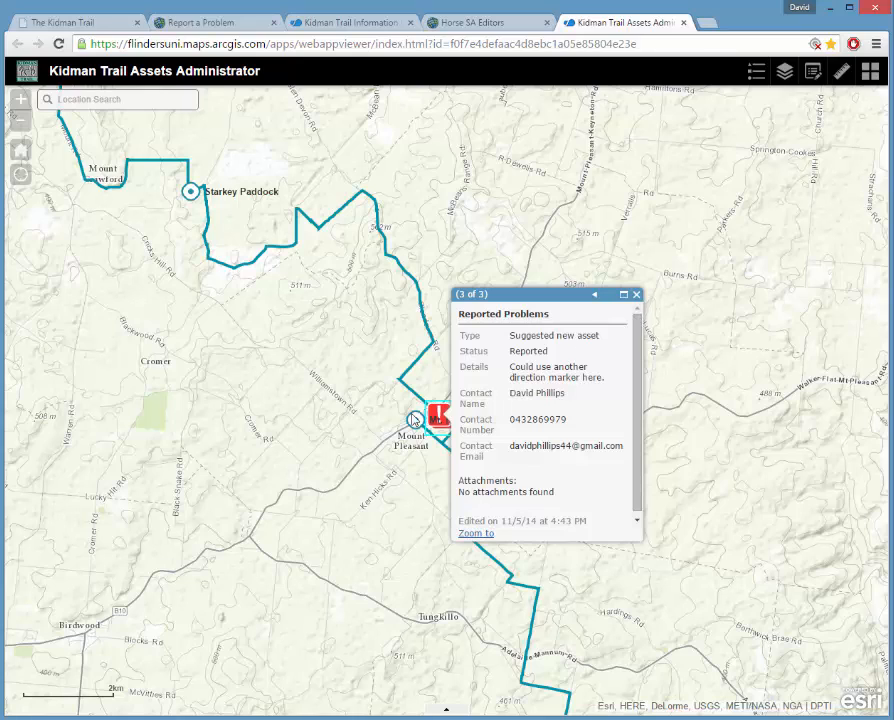
left_click(636, 294)
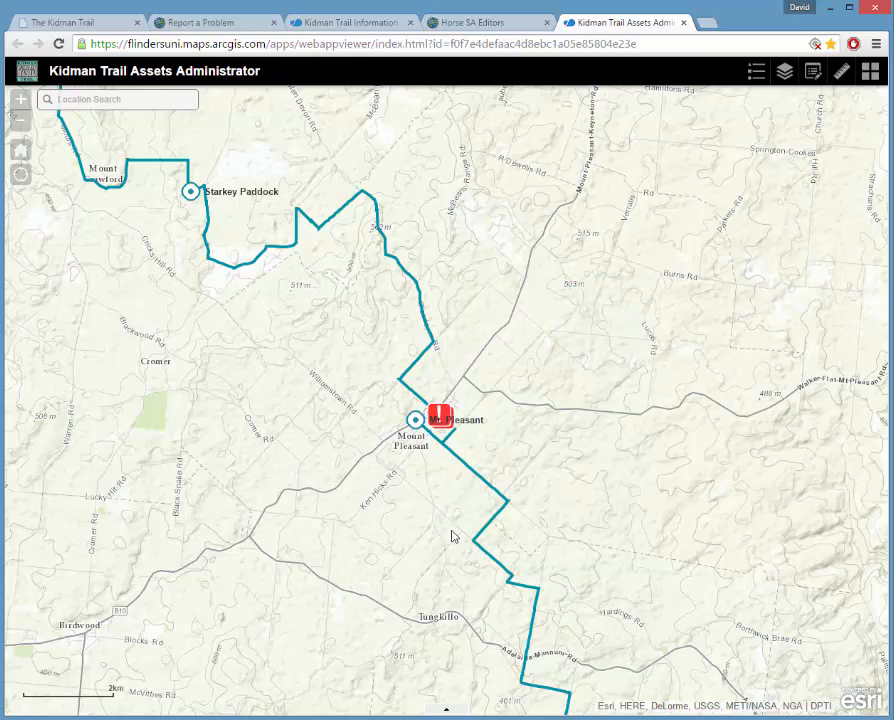
Frame the Tungkillo-to-Willunga trail, centre the problem markers near Wistow, and show the Legend.
left_click_drag(421, 531, 450, 497)
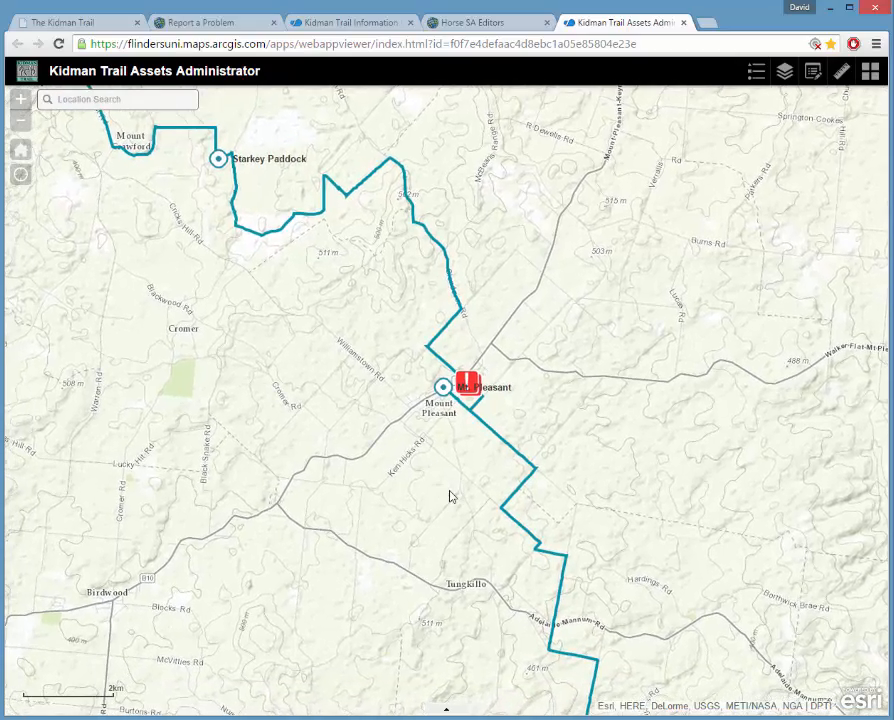
scroll(450, 497, "down", 2)
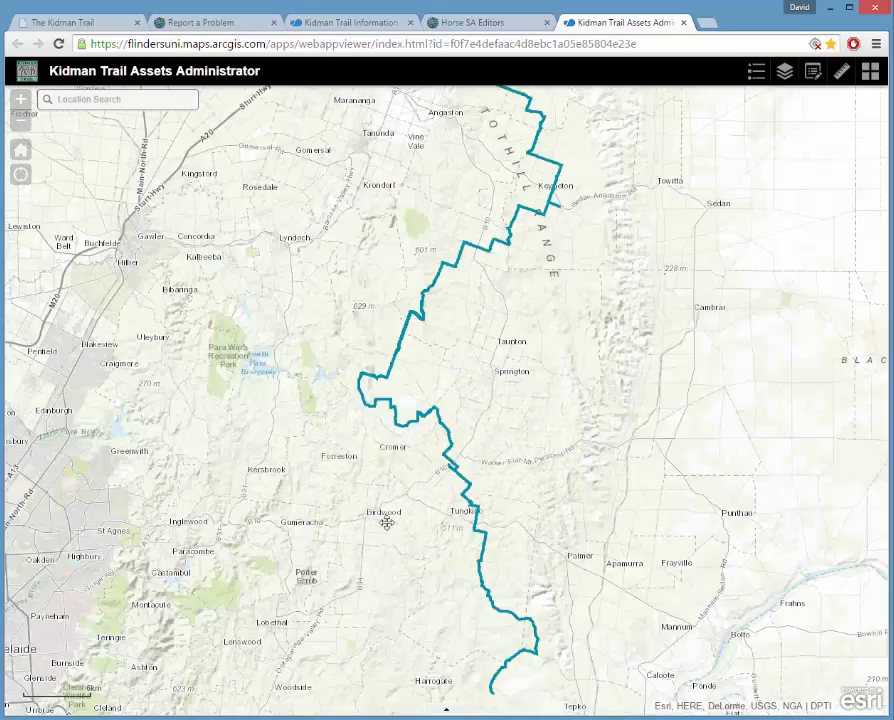
left_click_drag(386, 524, 500, 453)
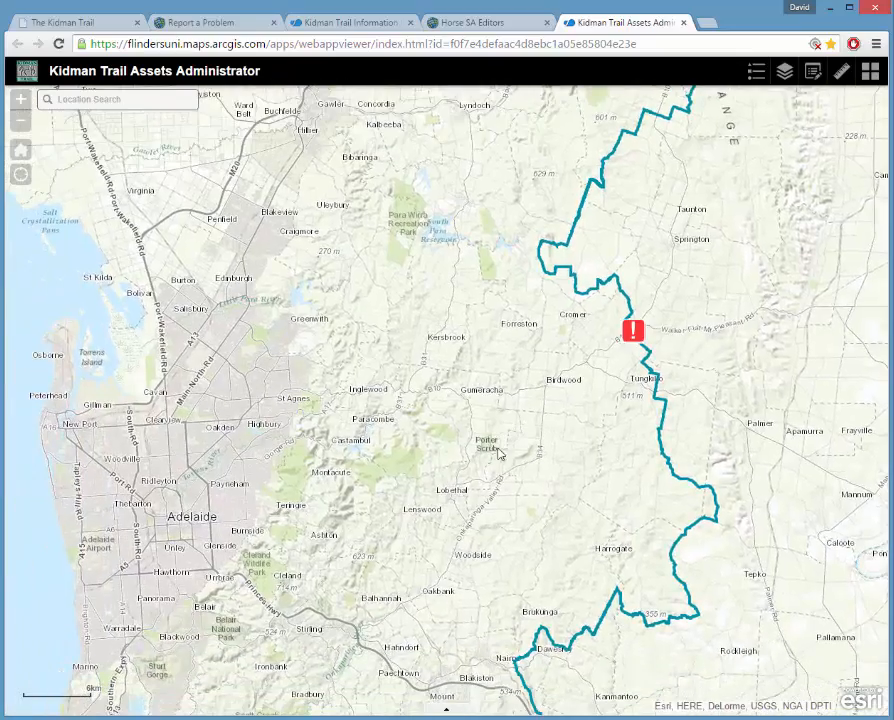
left_click_drag(539, 547, 532, 440)
left_click_drag(451, 501, 481, 367)
left_click_drag(424, 466, 426, 362)
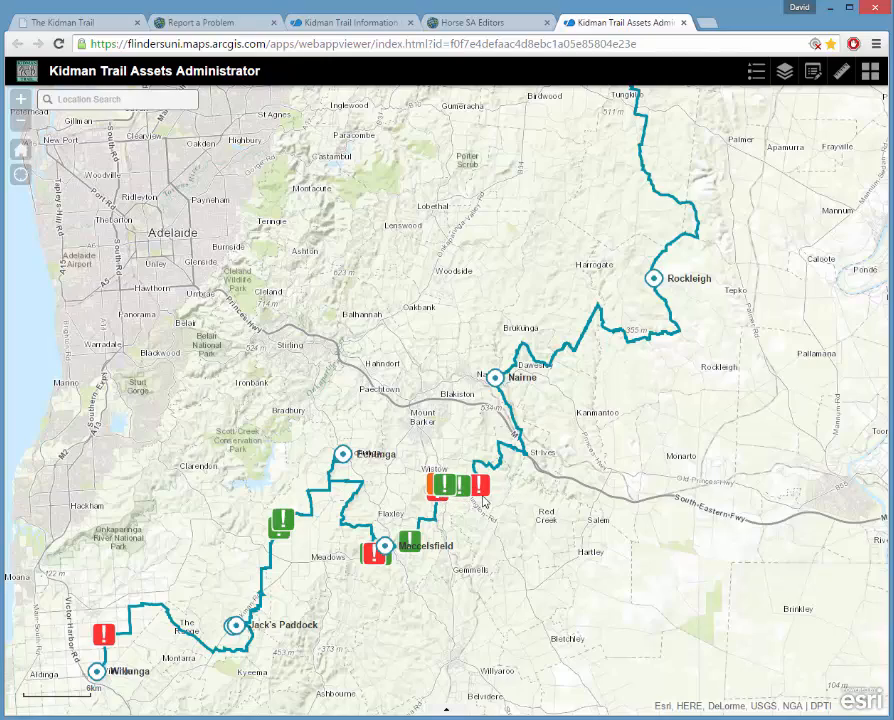
scroll(435, 508, "up", 3)
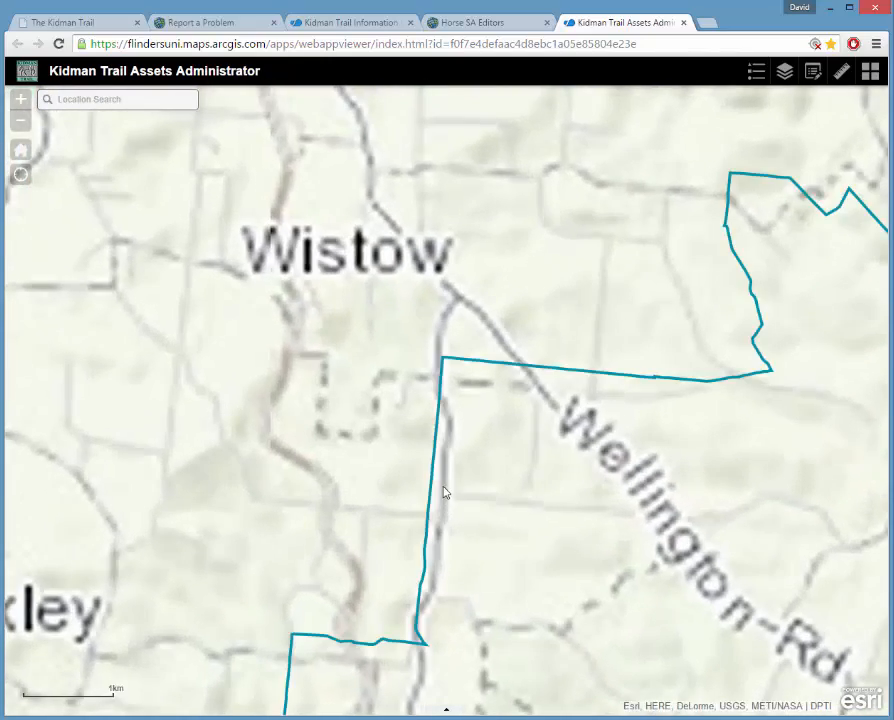
left_click_drag(558, 400, 410, 433)
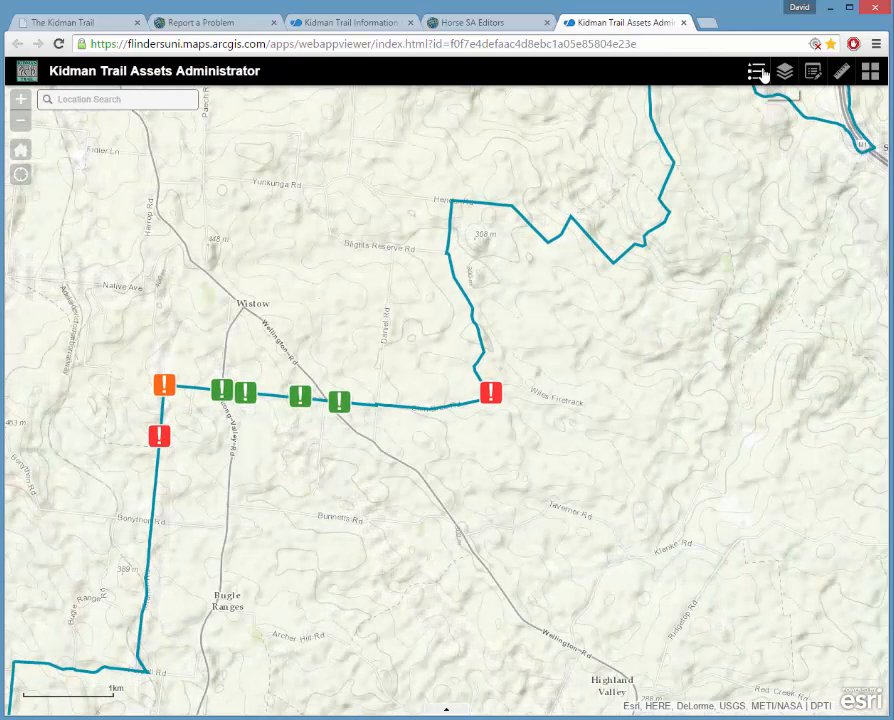
left_click(762, 73)
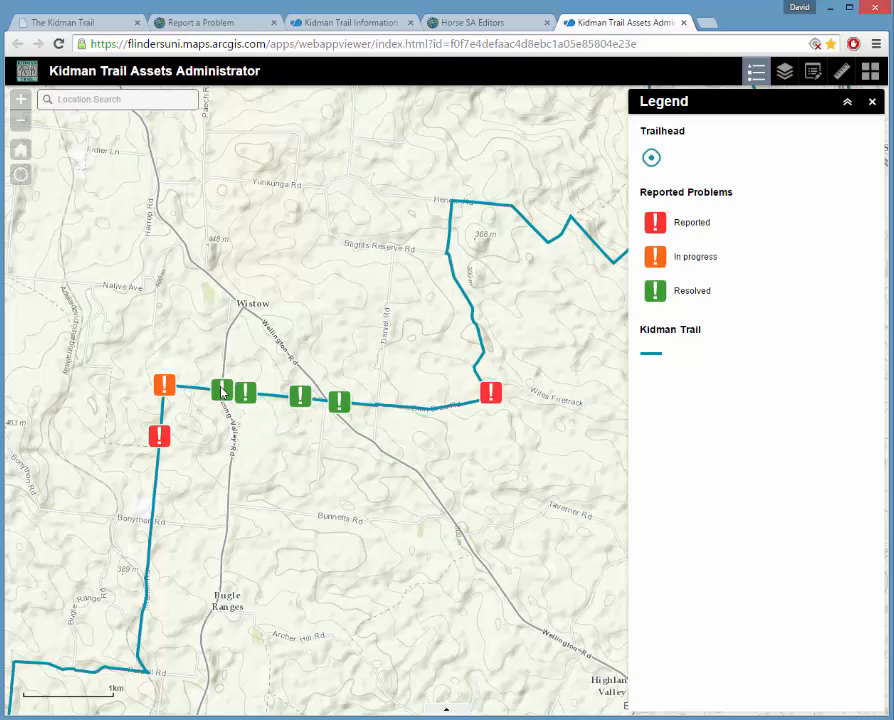
Swap the Legend for the Layer List, hide Reported Problems, show Direction Marker, and pan around Wistow.
left_click(872, 103)
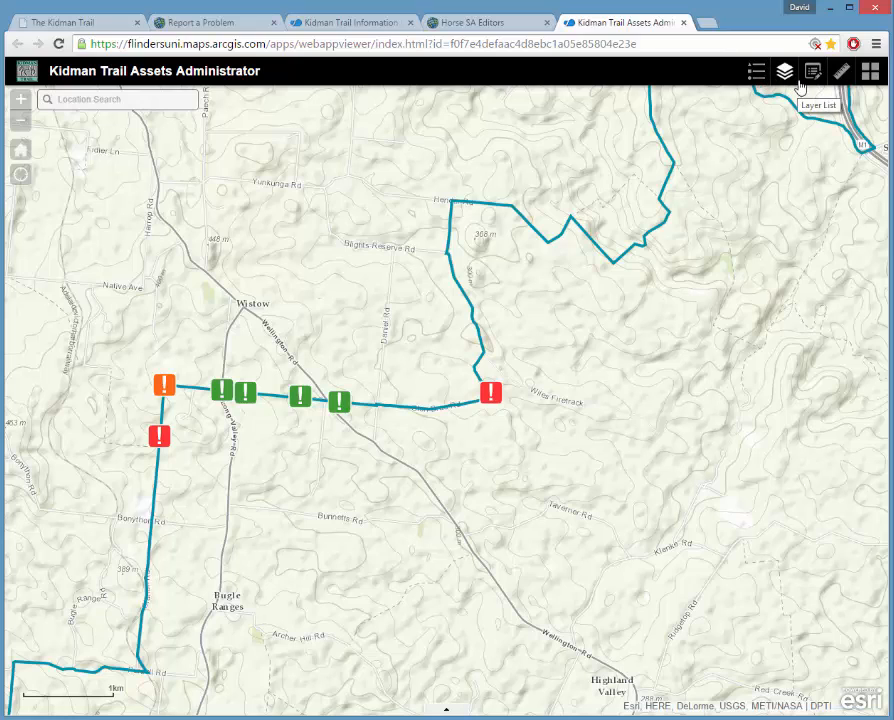
left_click(786, 84)
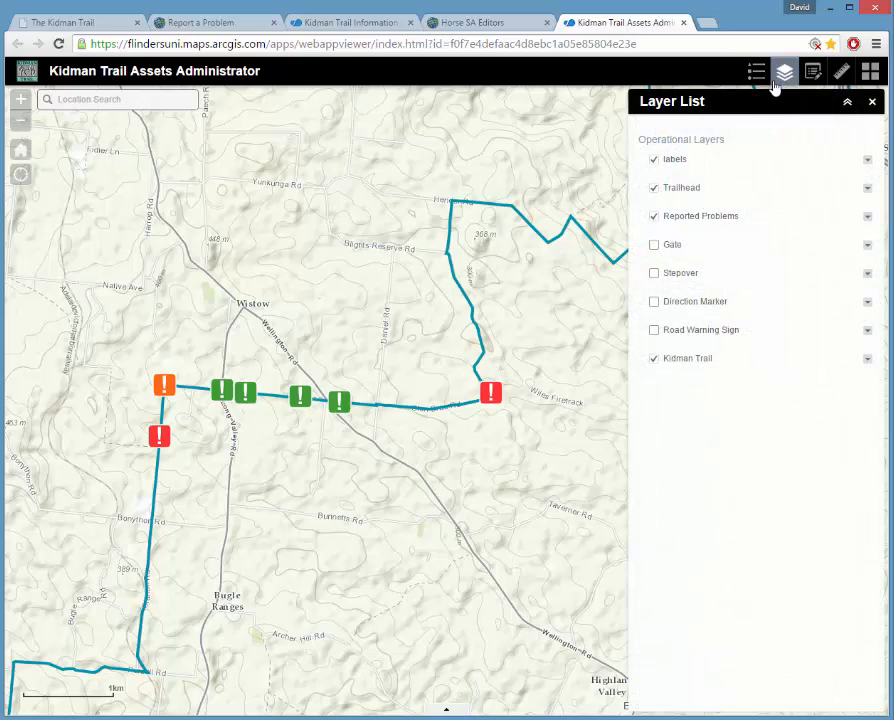
left_click(653, 218)
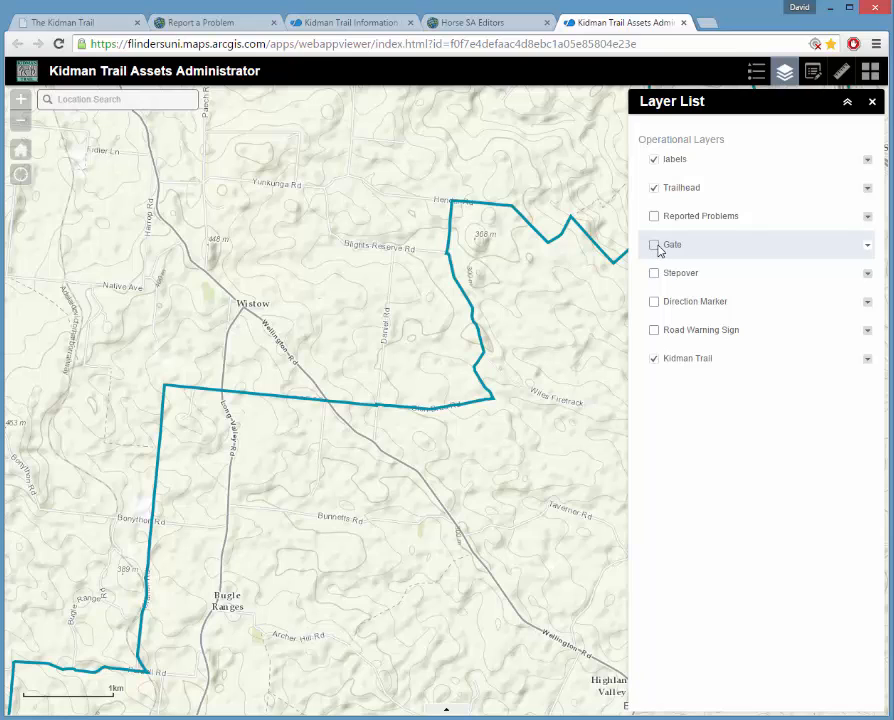
left_click(655, 303)
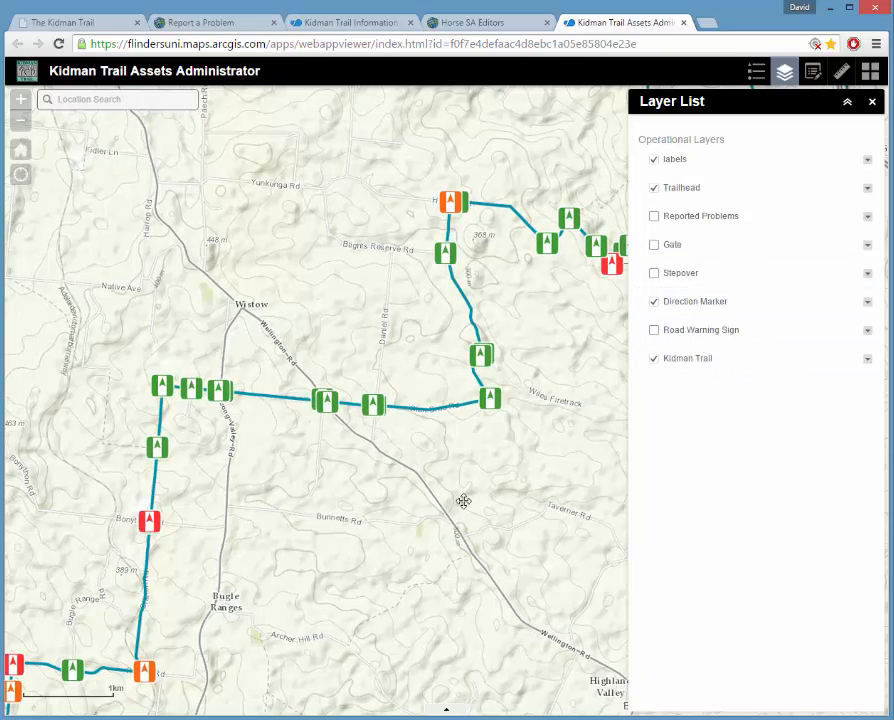
left_click_drag(463, 501, 361, 541)
left_click_drag(501, 471, 443, 525)
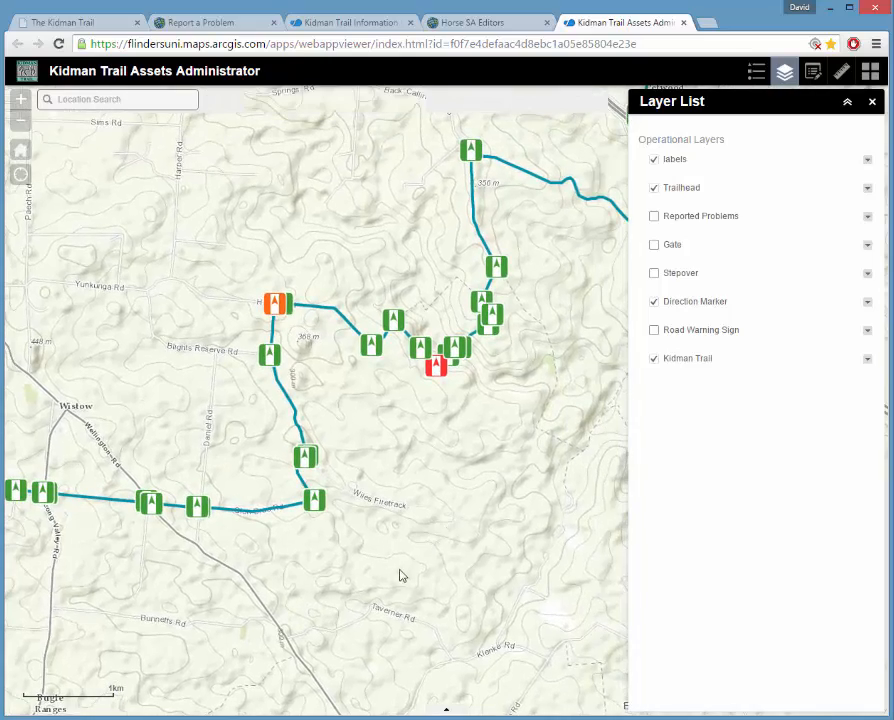
left_click_drag(400, 576, 480, 504)
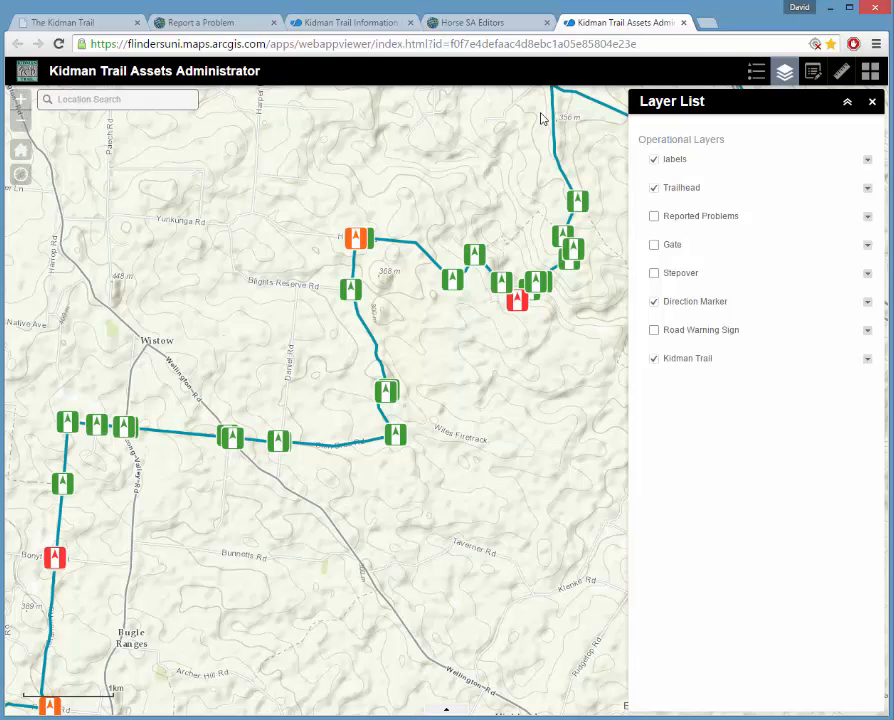
With the Legend open, zoom onto the red Major Problems marker and scroll its details to Comments.
left_click(872, 103)
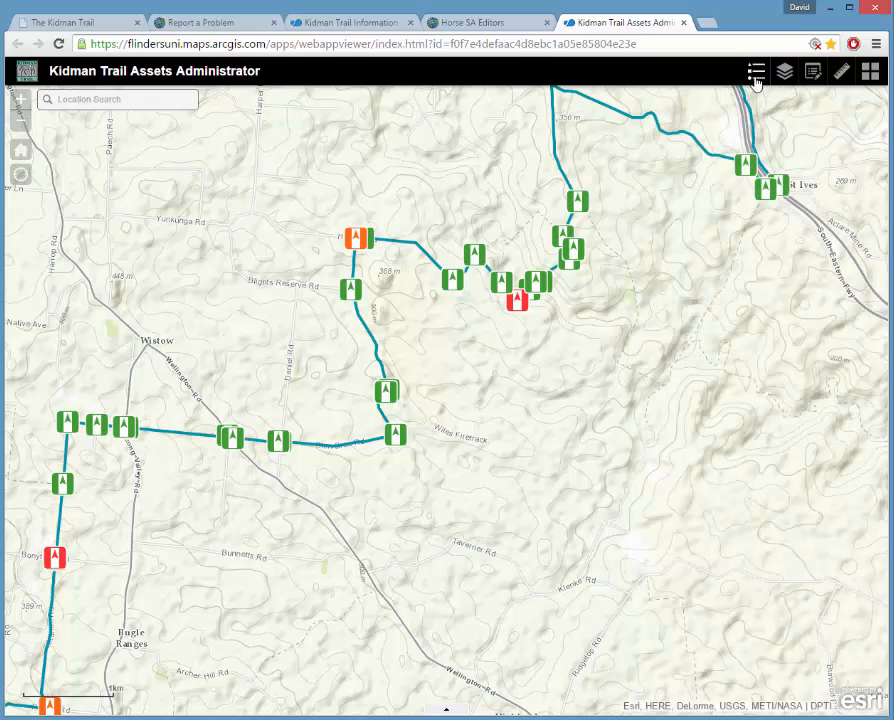
left_click(756, 76)
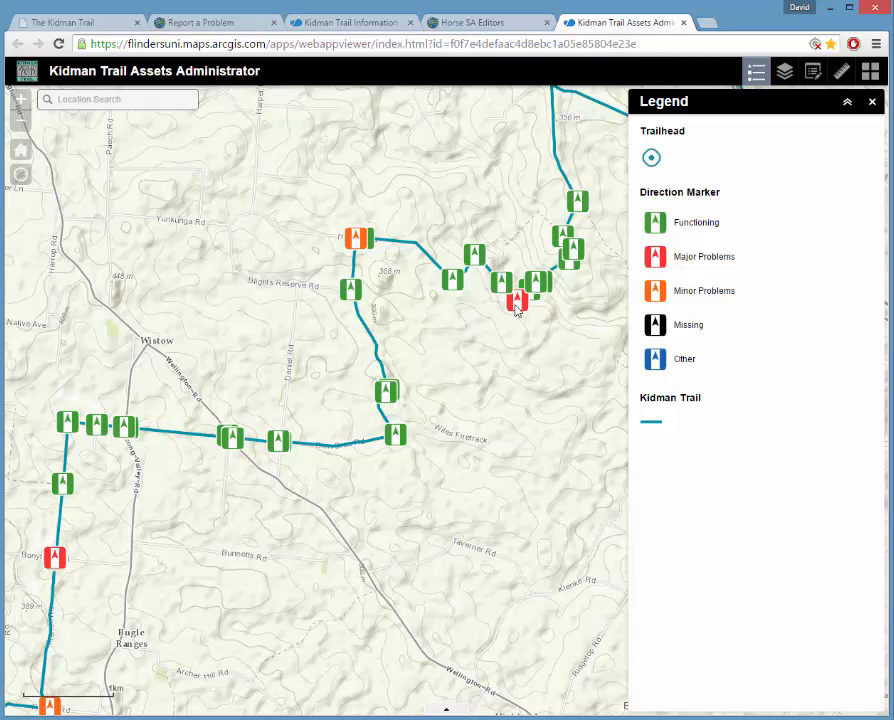
left_click_drag(556, 326, 508, 324)
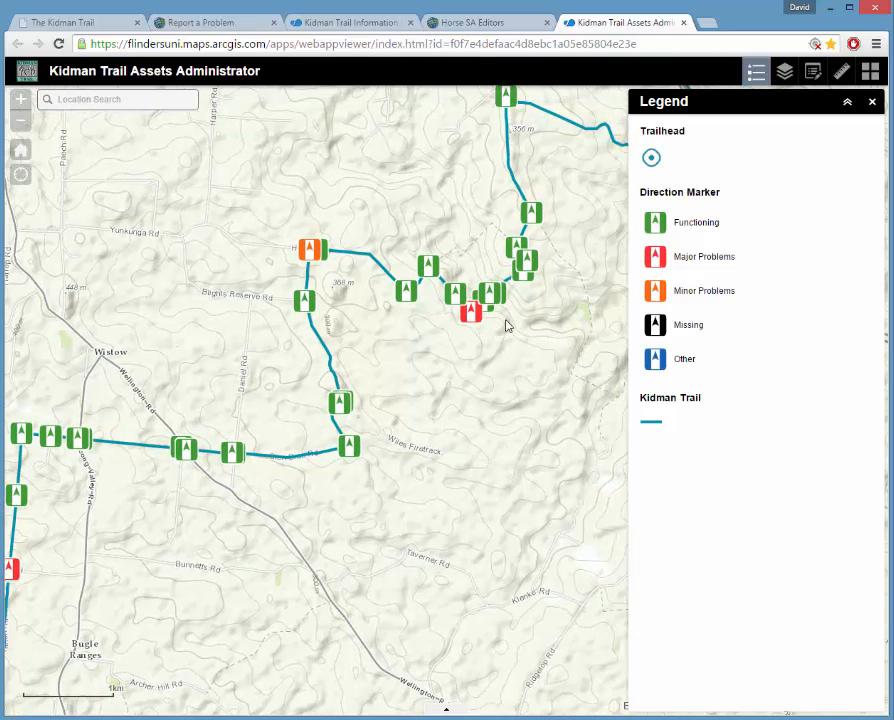
scroll(510, 326, "up", 1)
scroll(472, 335, "up", 1)
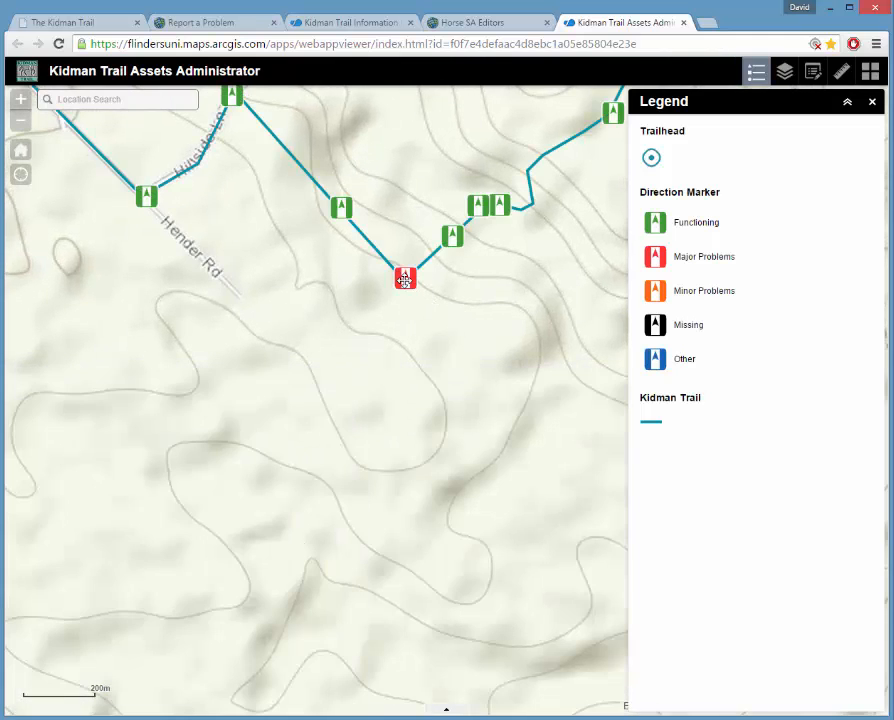
left_click(405, 280)
left_click_drag(600, 238, 604, 346)
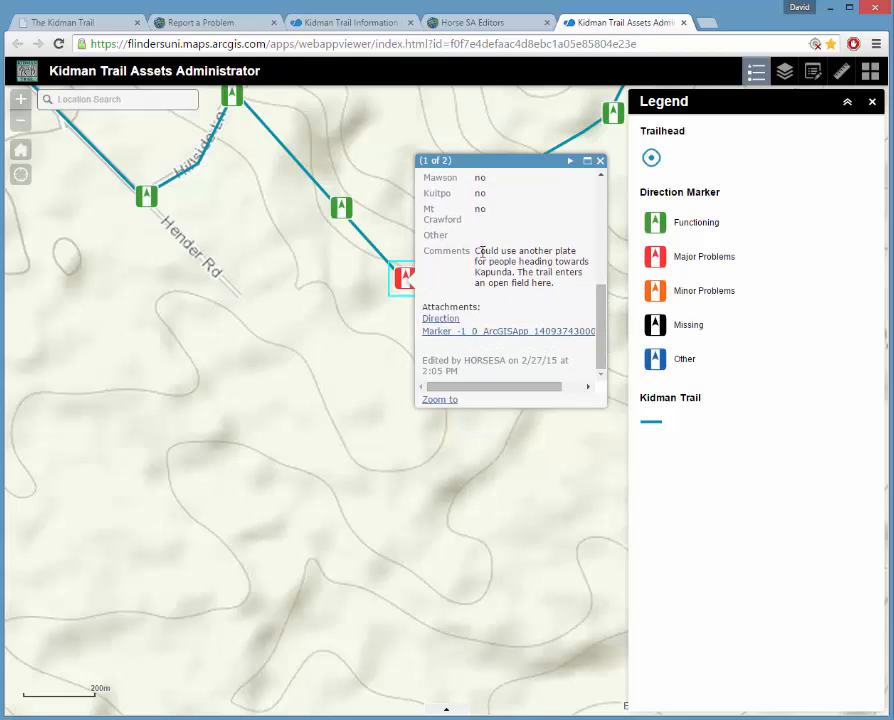
View the marker's attached gate-post photo, then close the photo tab and the marker's popup.
left_click_drag(476, 251, 507, 257)
left_click(516, 330)
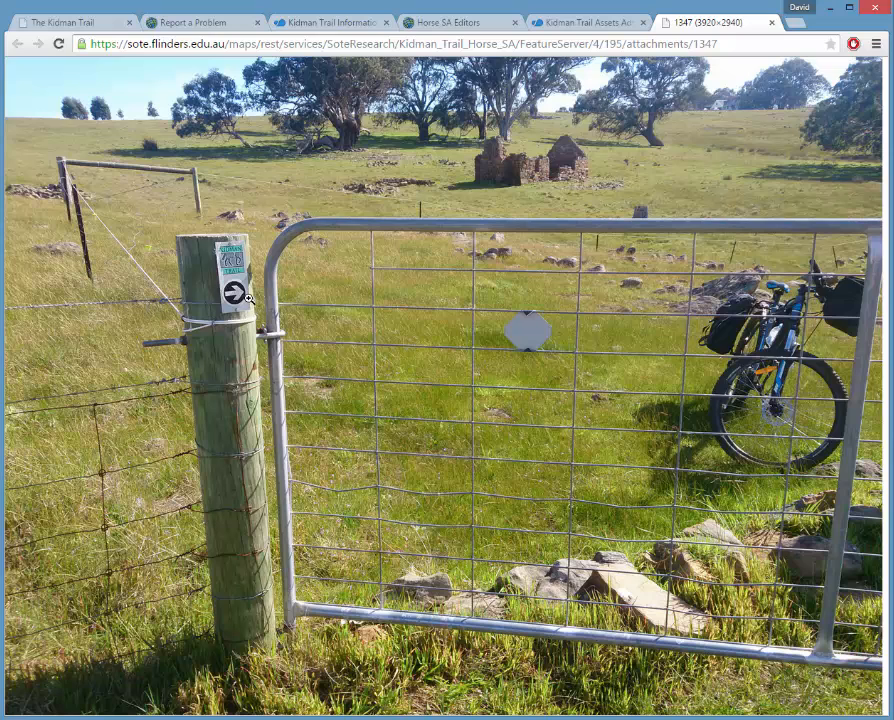
left_click(589, 23)
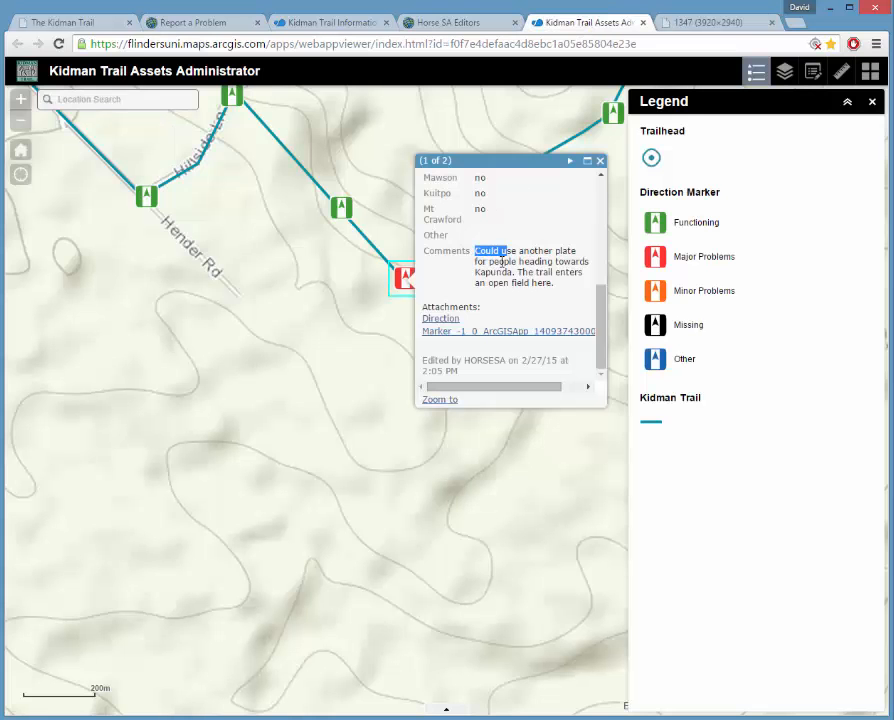
mouse_move(601, 329)
left_mouse_down()
mouse_move(612, 213)
mouse_move(610, 350)
left_mouse_up()
left_click(718, 22)
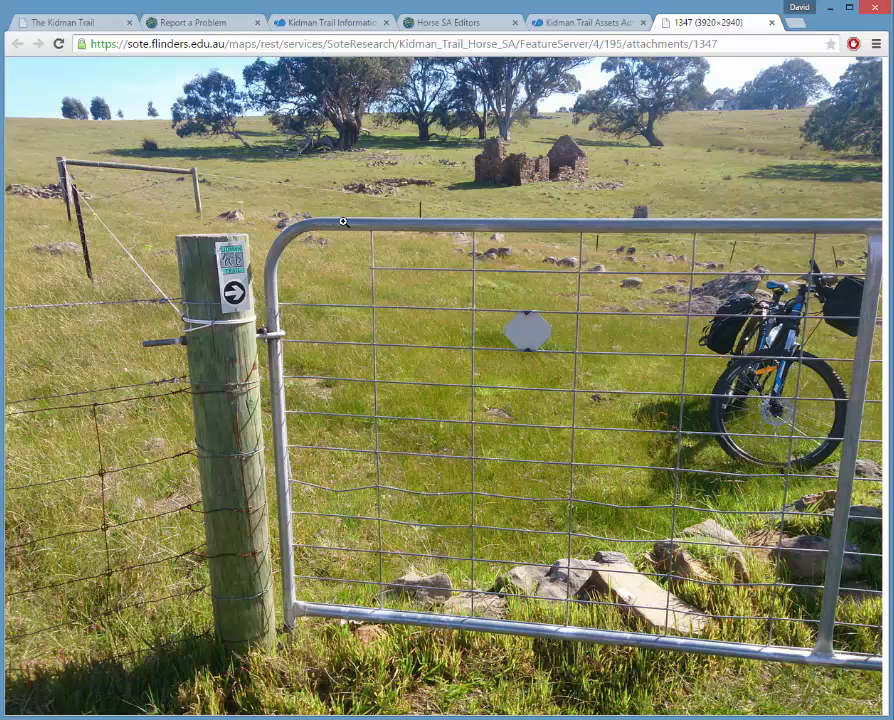
left_click(771, 23)
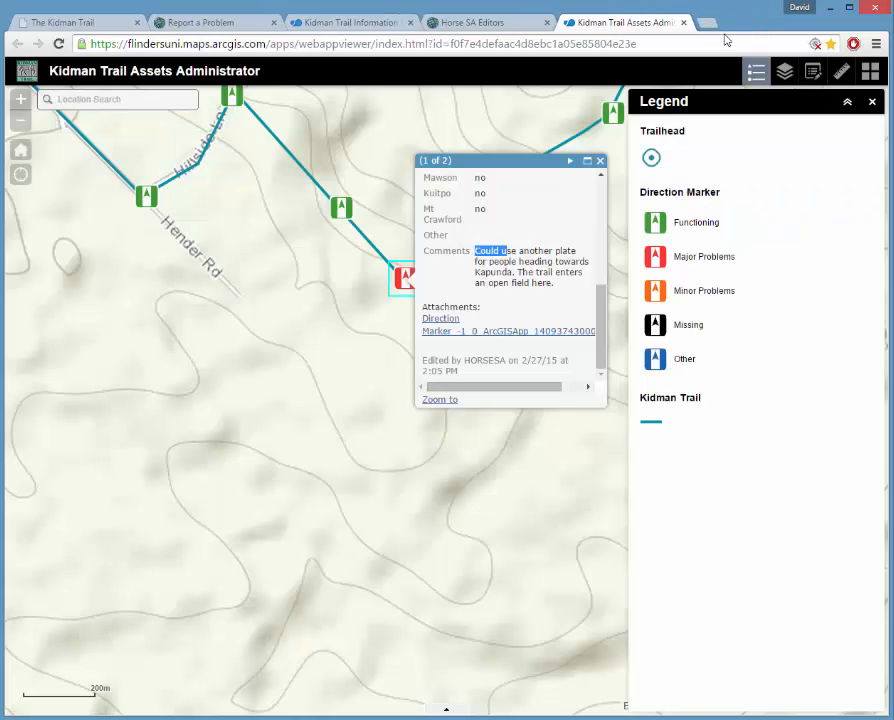
left_click(601, 162)
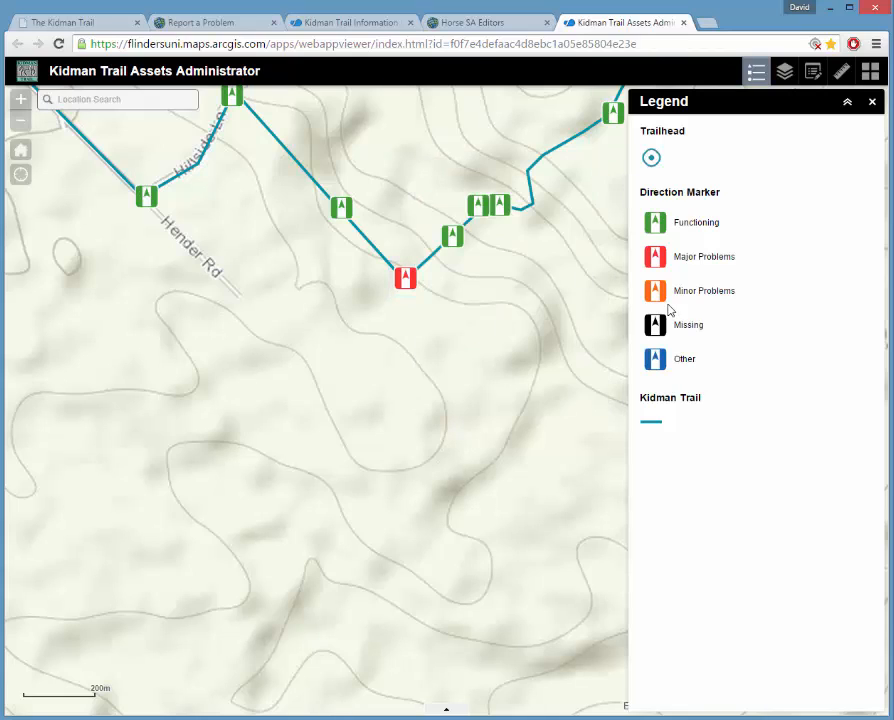
Pan and zoom out to the 1km scale, then close the Legend.
left_click_drag(692, 291, 704, 304)
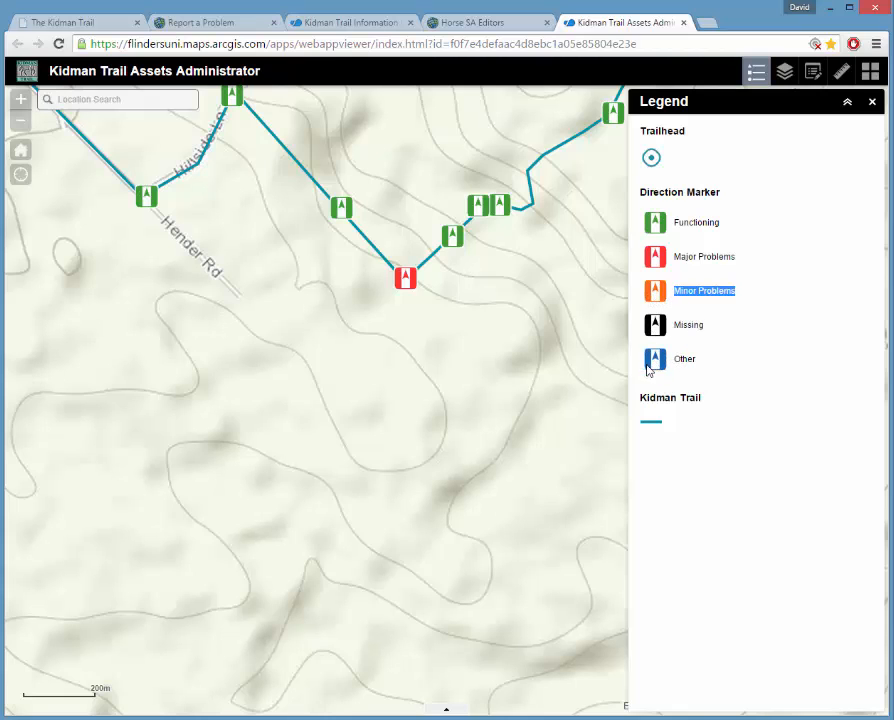
left_click_drag(462, 316, 511, 416)
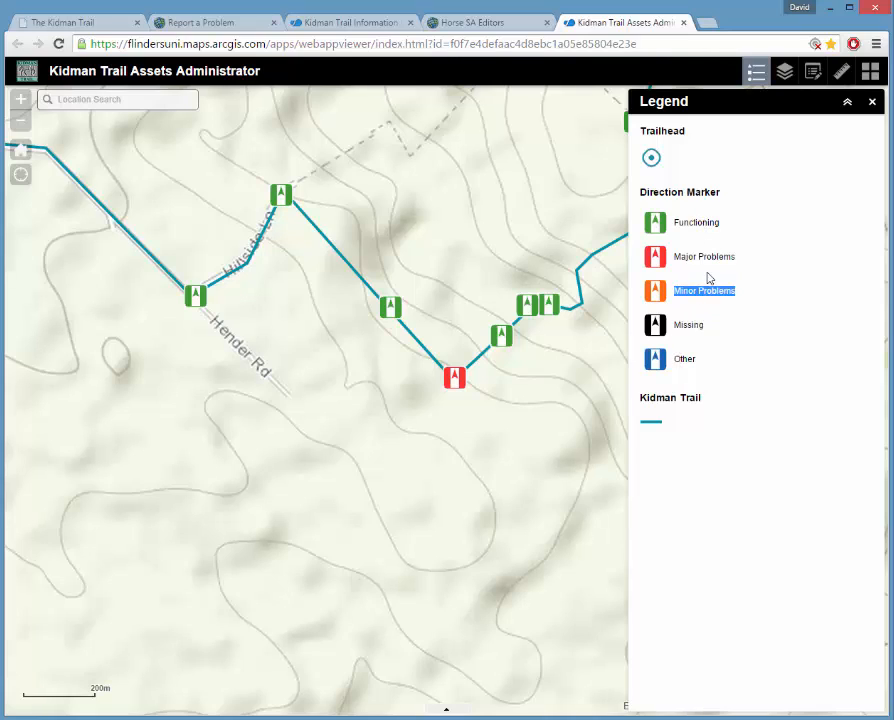
left_click(695, 359)
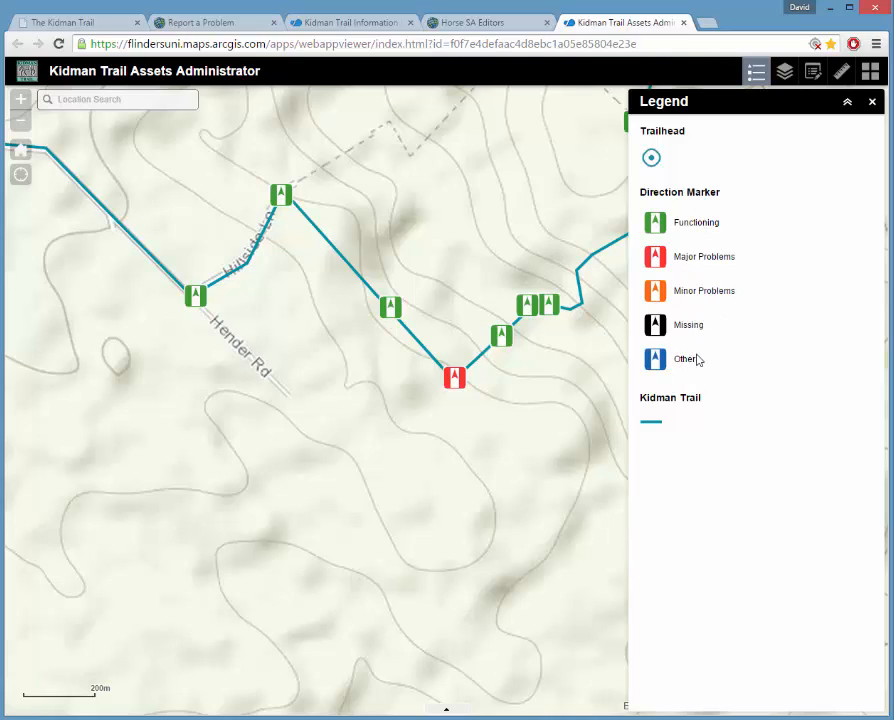
scroll(516, 270, "down", 2)
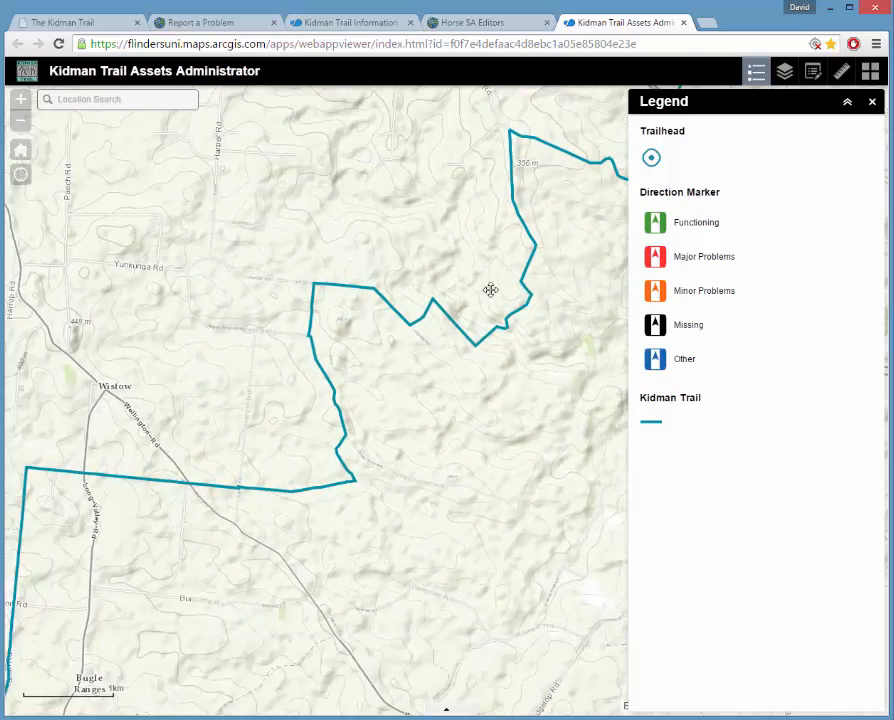
left_click(872, 102)
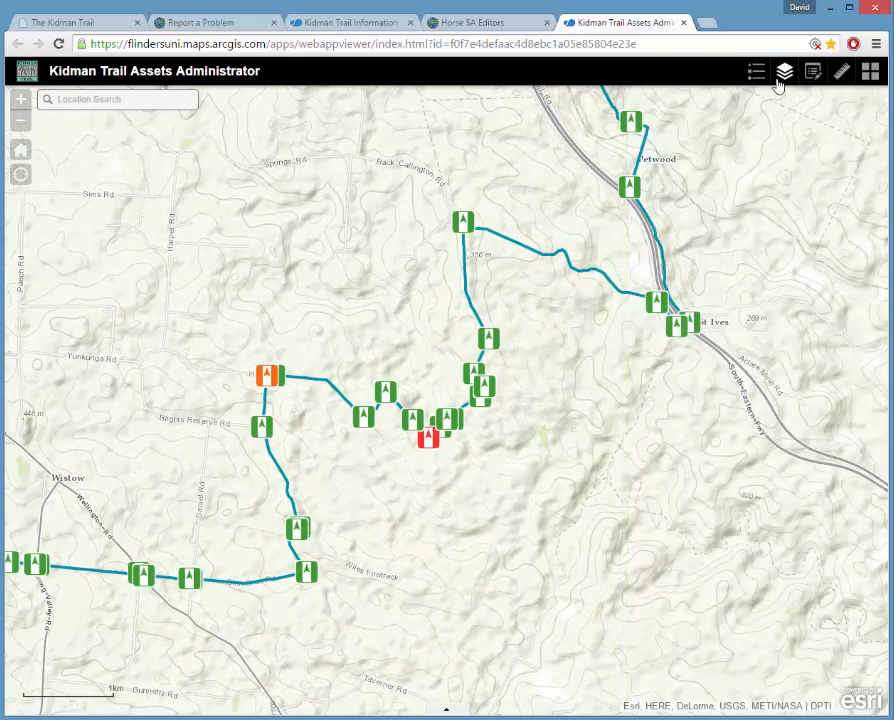
left_click(784, 72)
Hide the Direction Marker layer and show the Gate and Stepover layers.
left_click(655, 302)
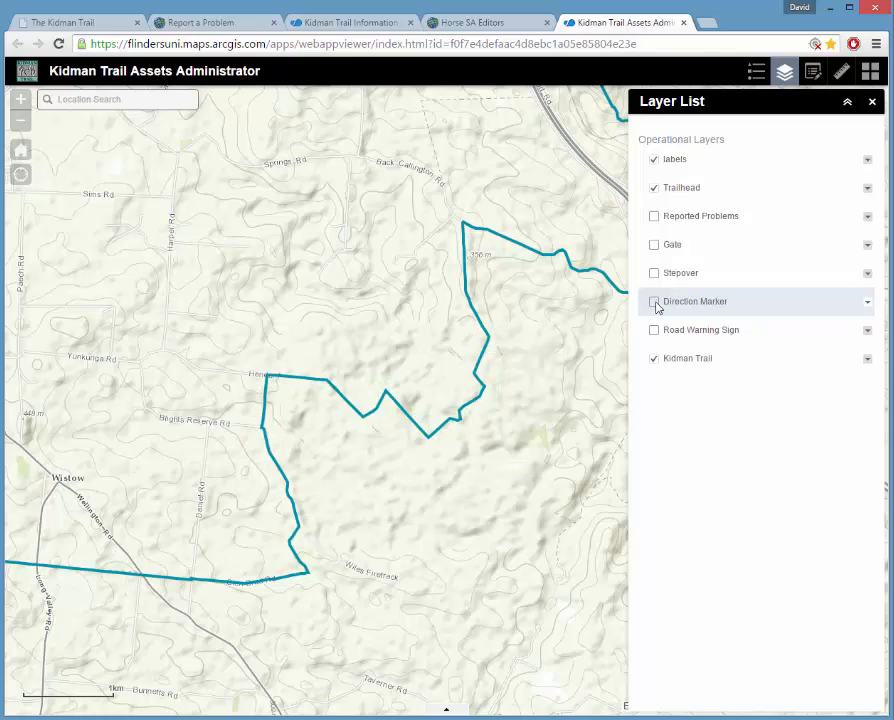
left_click(655, 245)
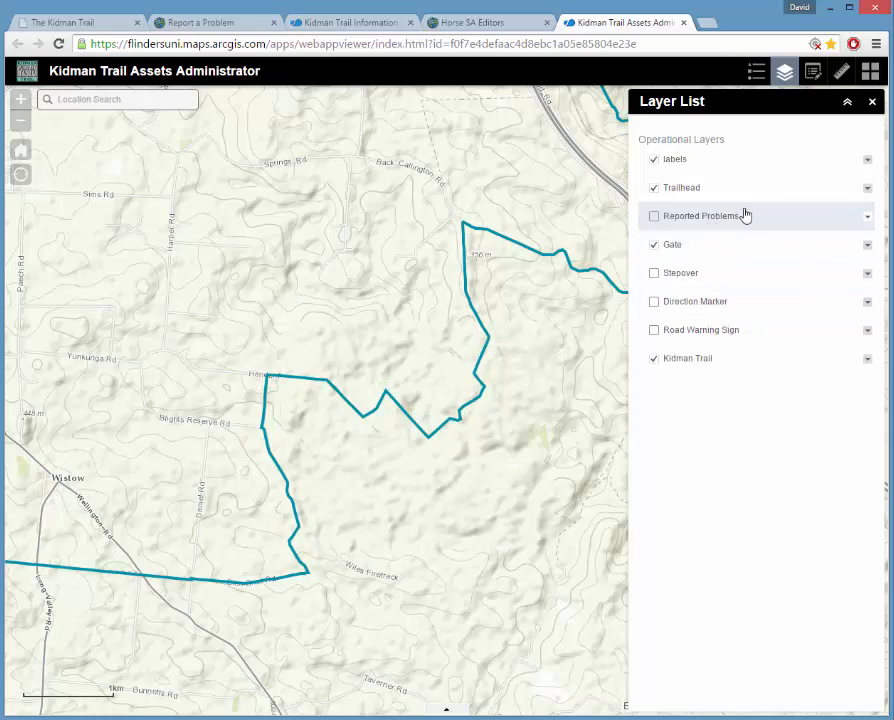
left_click(654, 273)
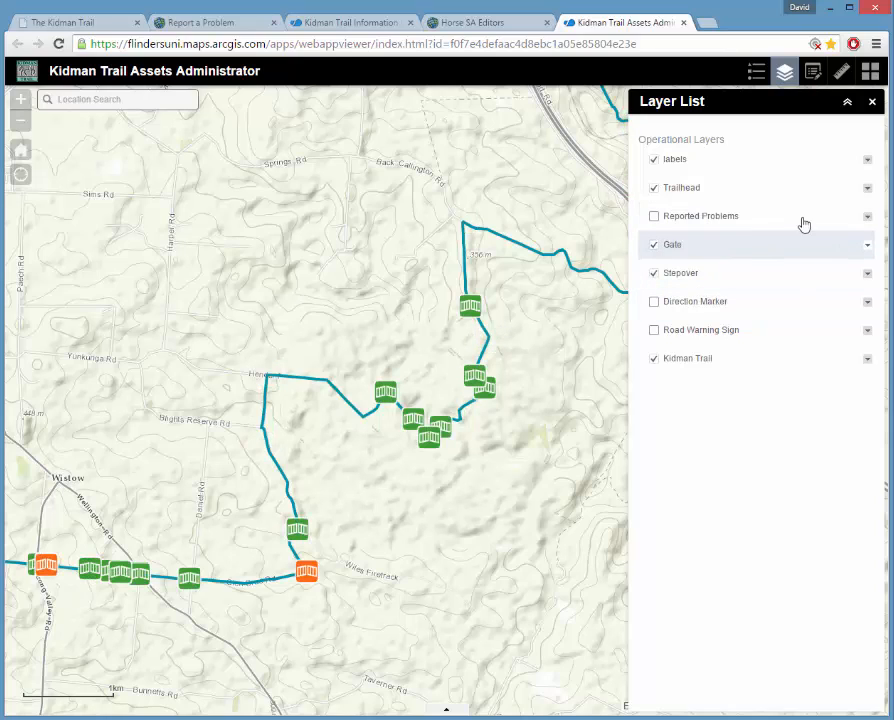
left_click(872, 102)
Check the gate and stepover legend, then pan the map from Wistow toward St Ives.
left_click(757, 72)
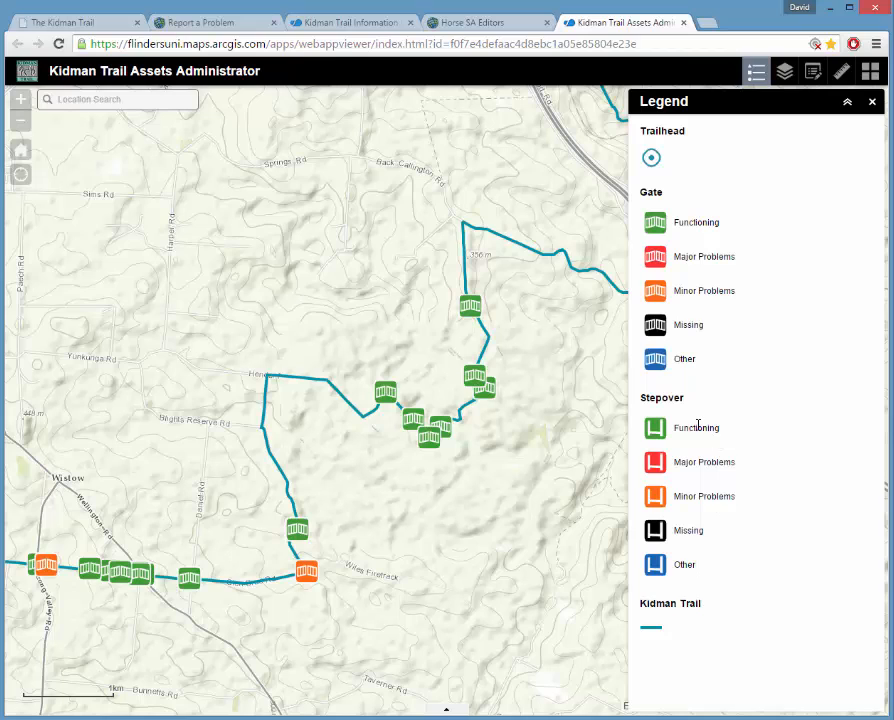
left_click(873, 103)
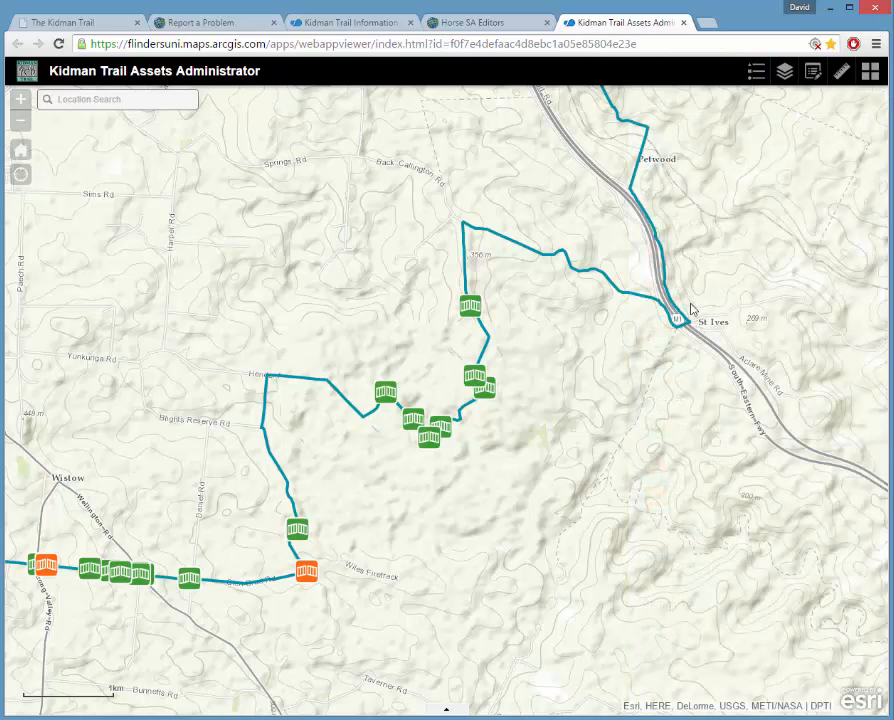
left_click_drag(420, 562, 605, 492)
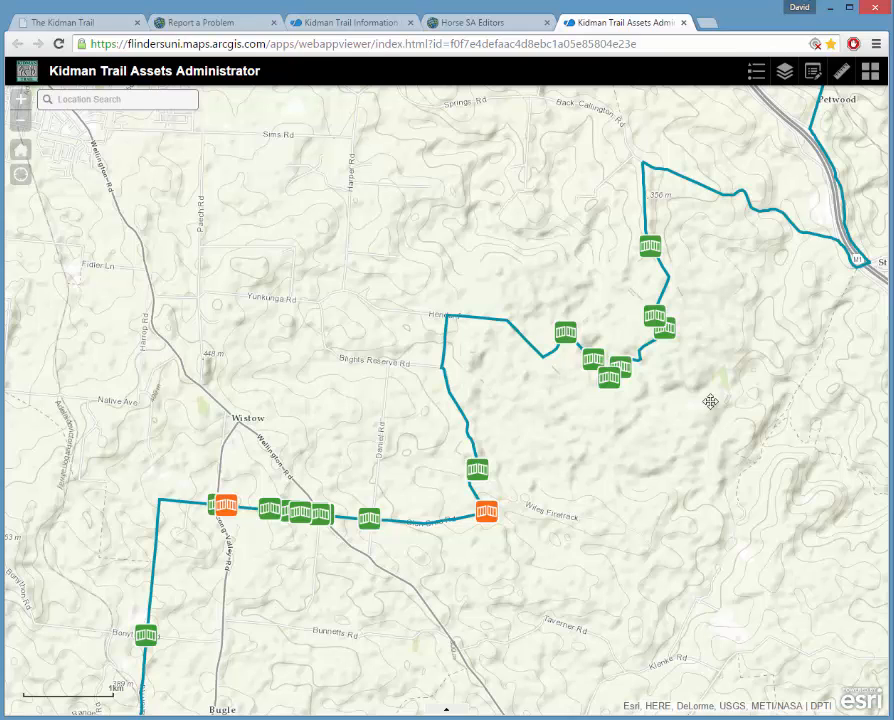
left_click_drag(710, 404, 571, 405)
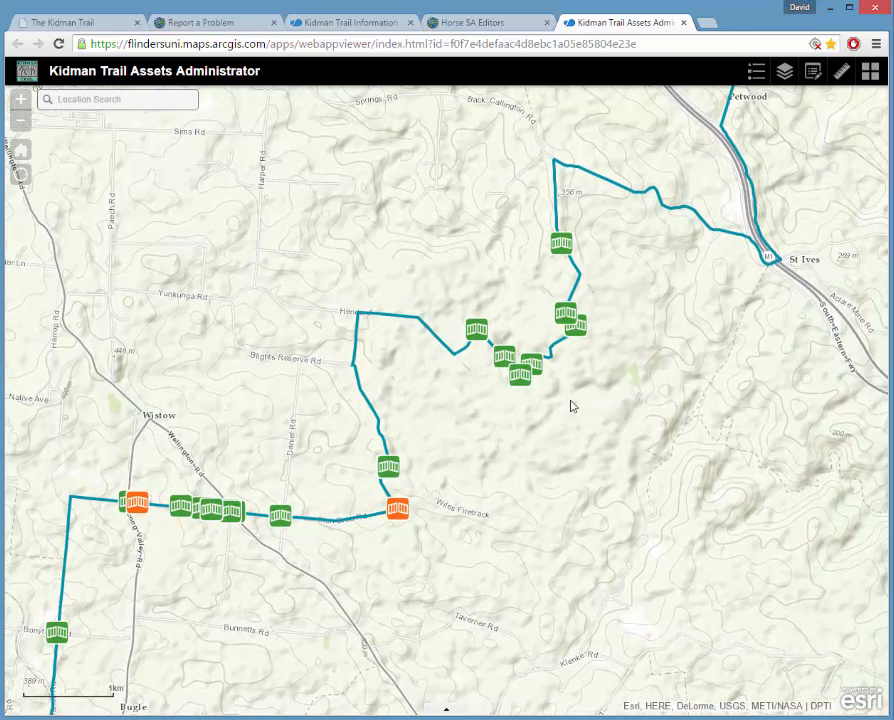
Start editing, zoom to the gate cluster, and set a gate's Condition to Major Problems.
left_click(813, 72)
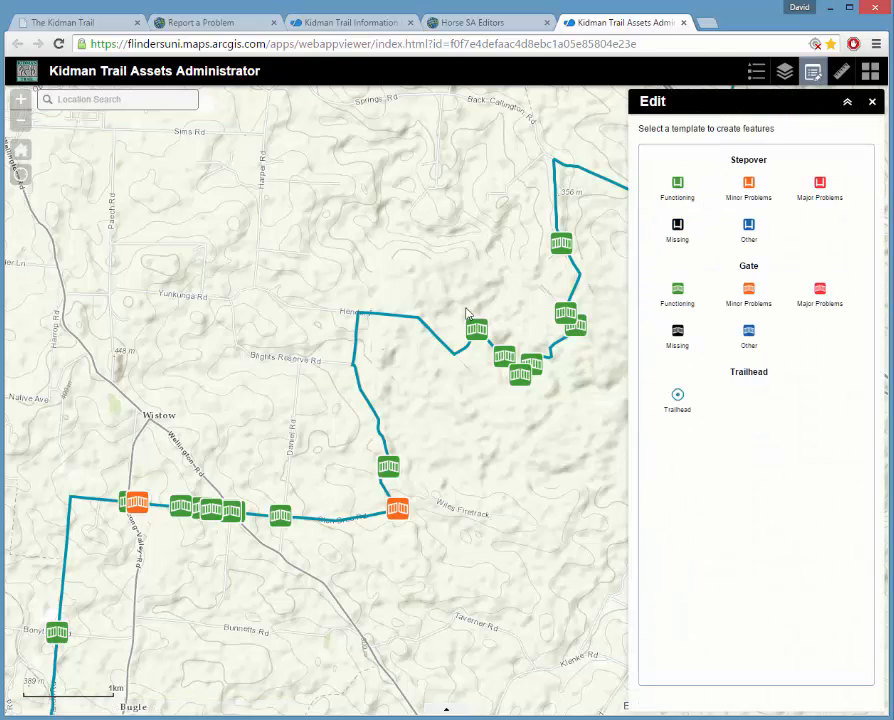
left_click_drag(466, 316, 268, 319)
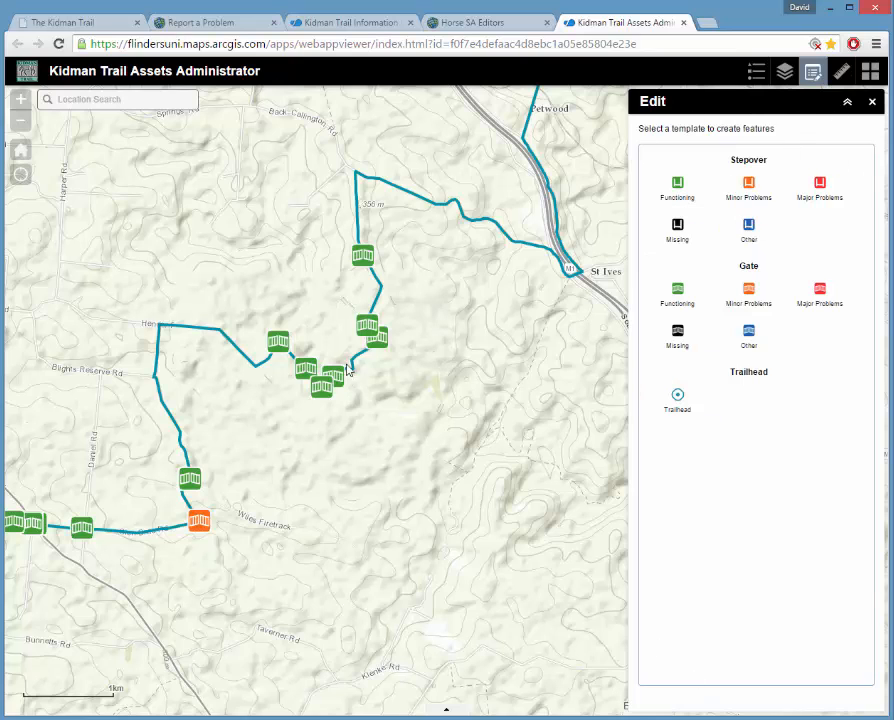
scroll(348, 370, "up", 2)
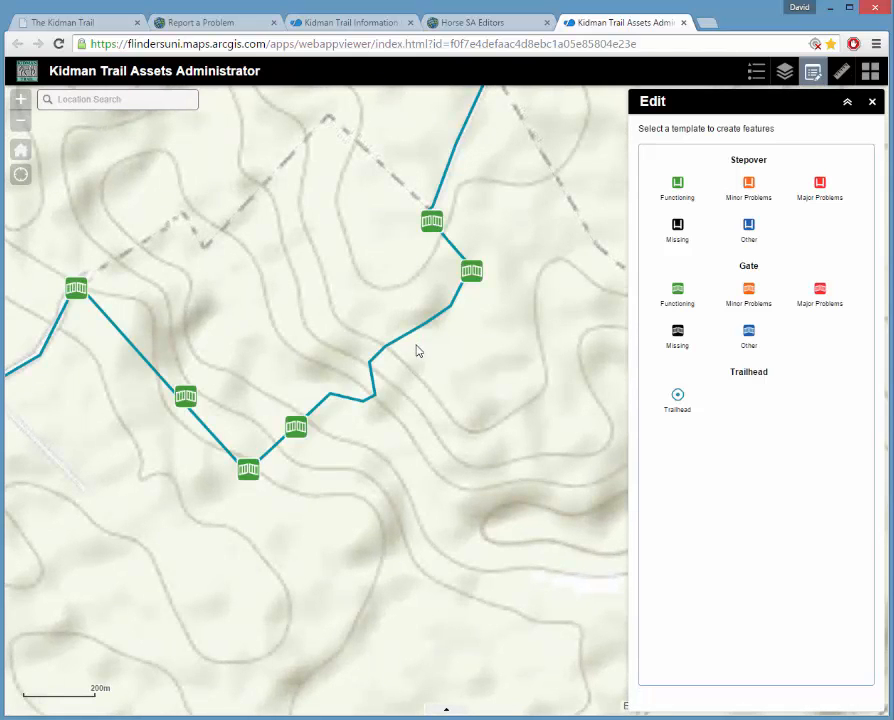
left_click(431, 228)
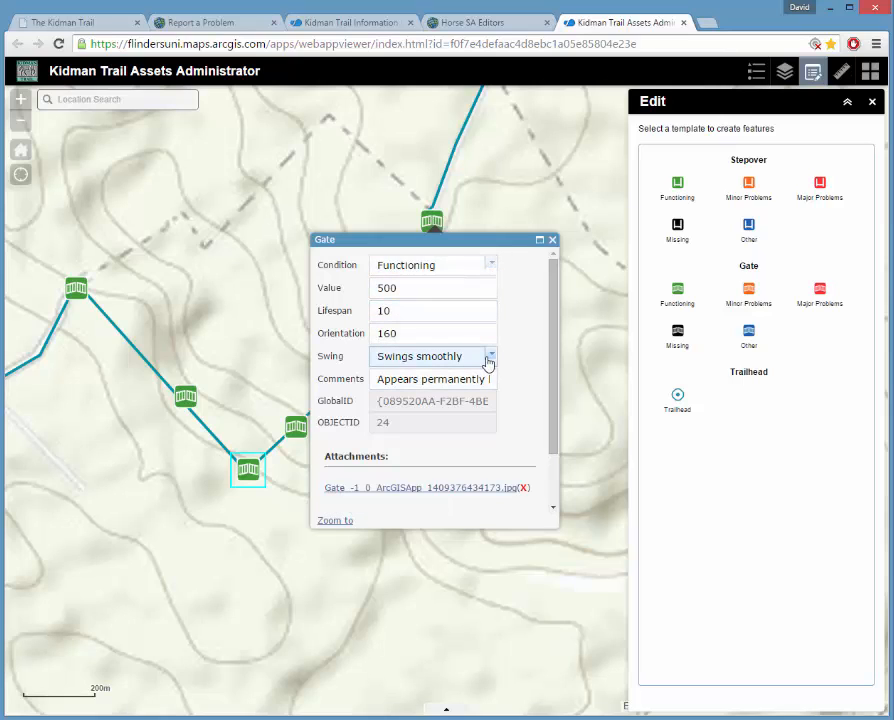
left_click(491, 269)
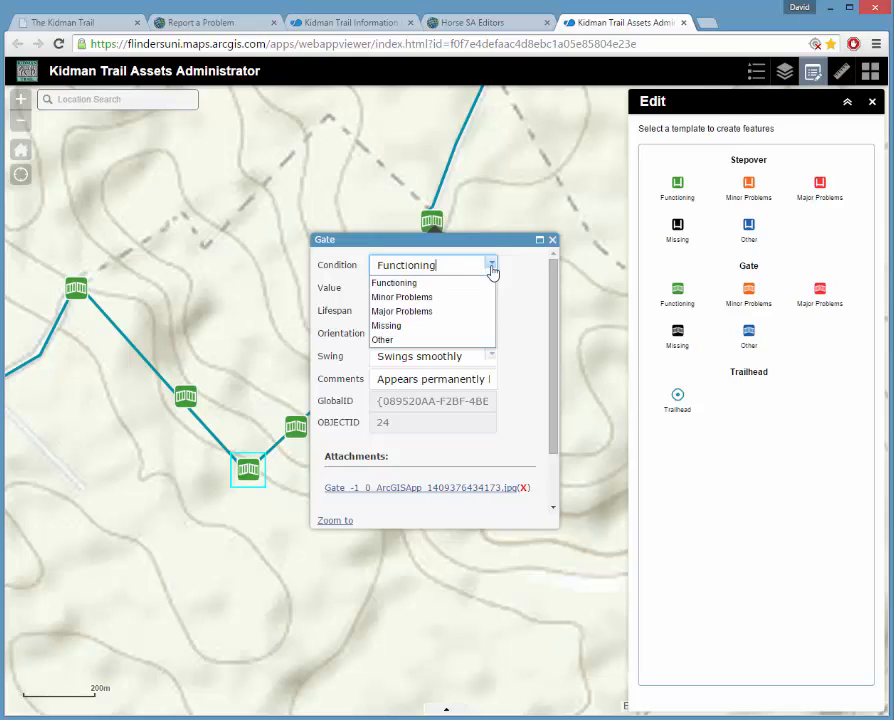
left_click(405, 313)
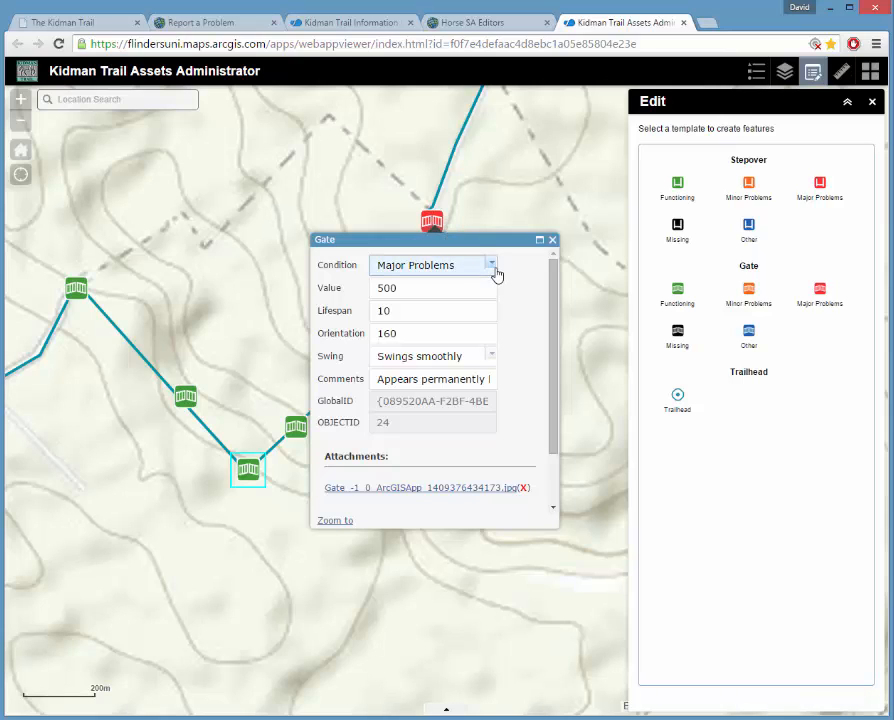
Review the gate's comment, set its Condition back to Functioning, and close the editor.
left_click(380, 380)
left_click_drag(380, 380, 512, 391)
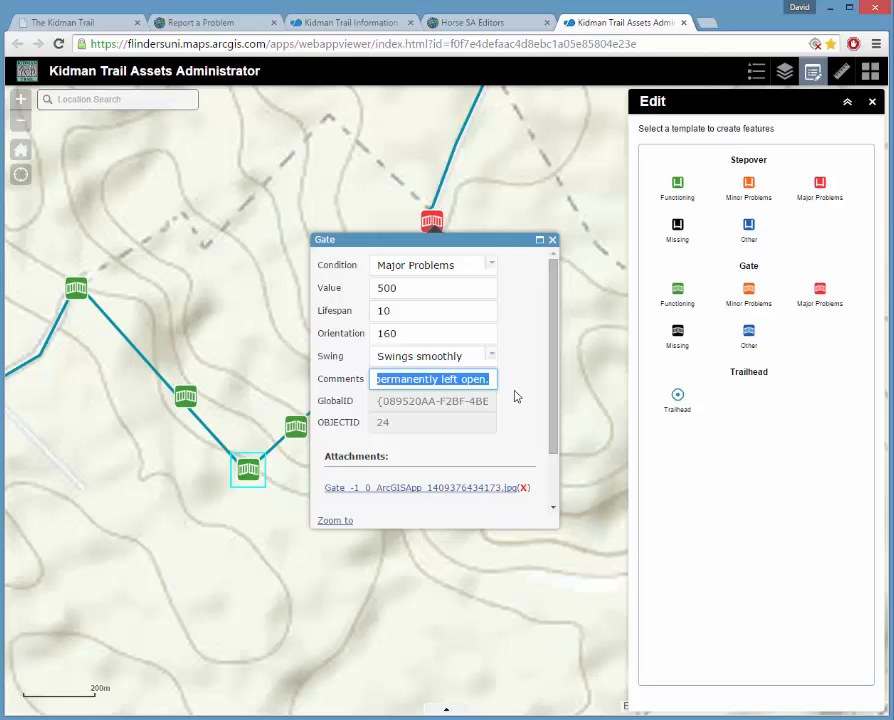
left_click(492, 265)
left_click(407, 287)
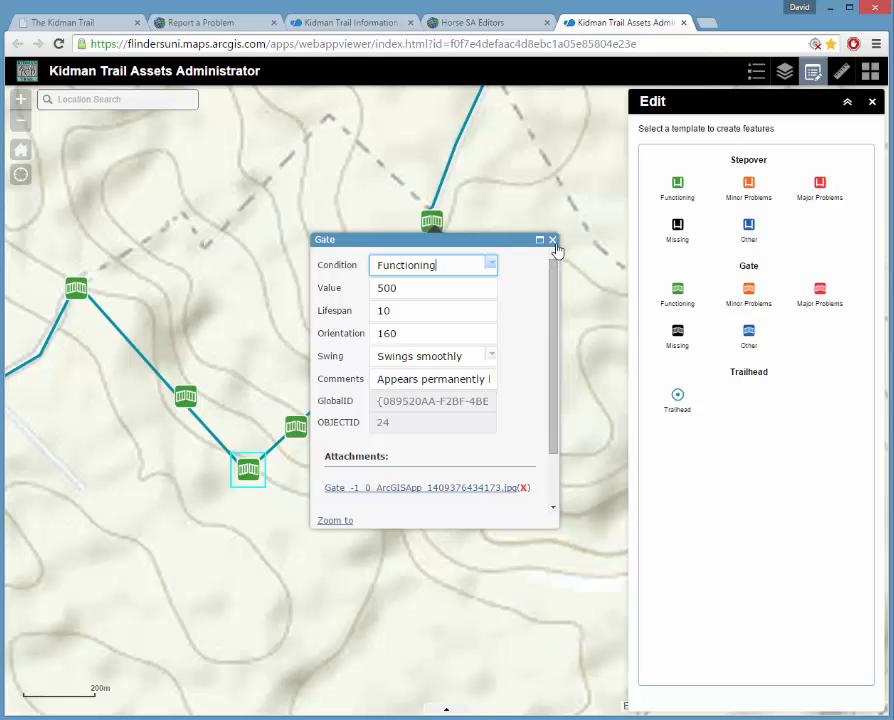
left_click(551, 241)
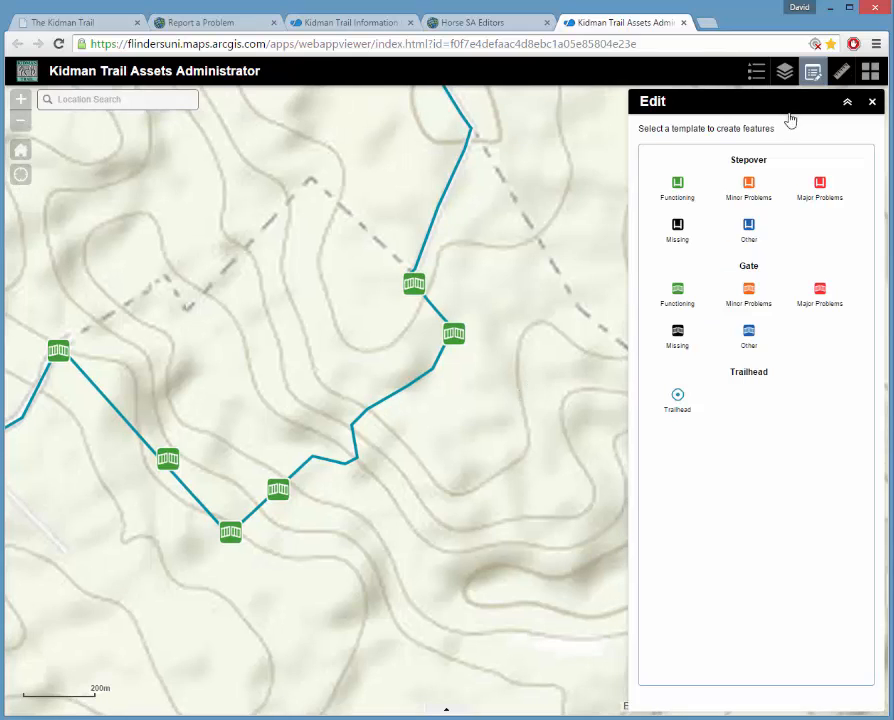
Close the Edit panel, then hide the Gate and Stepover layers and show Reported Problems.
left_click(872, 102)
left_click(786, 78)
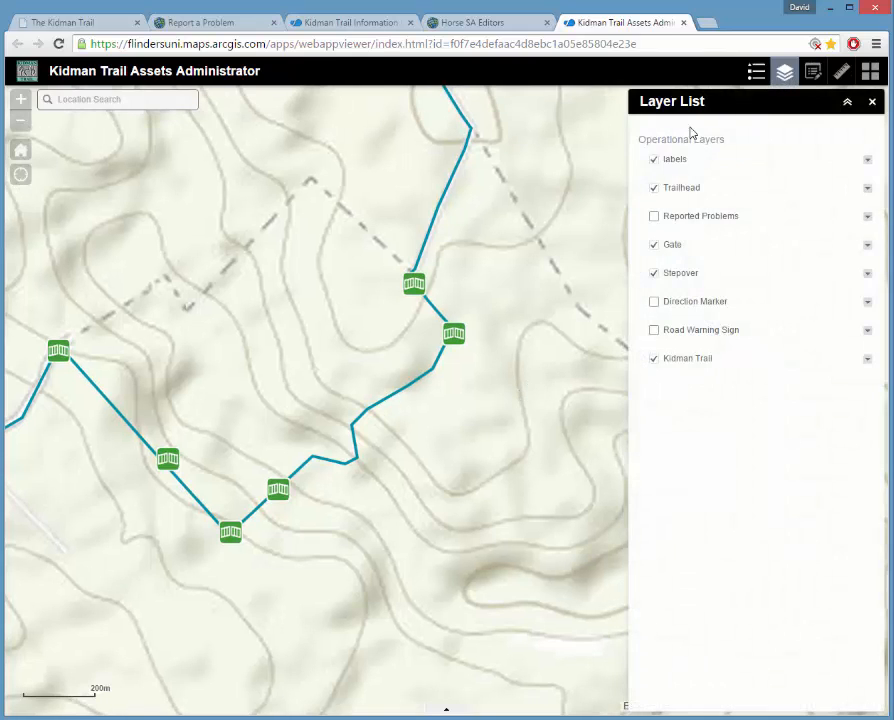
left_click(657, 252)
left_click(655, 273)
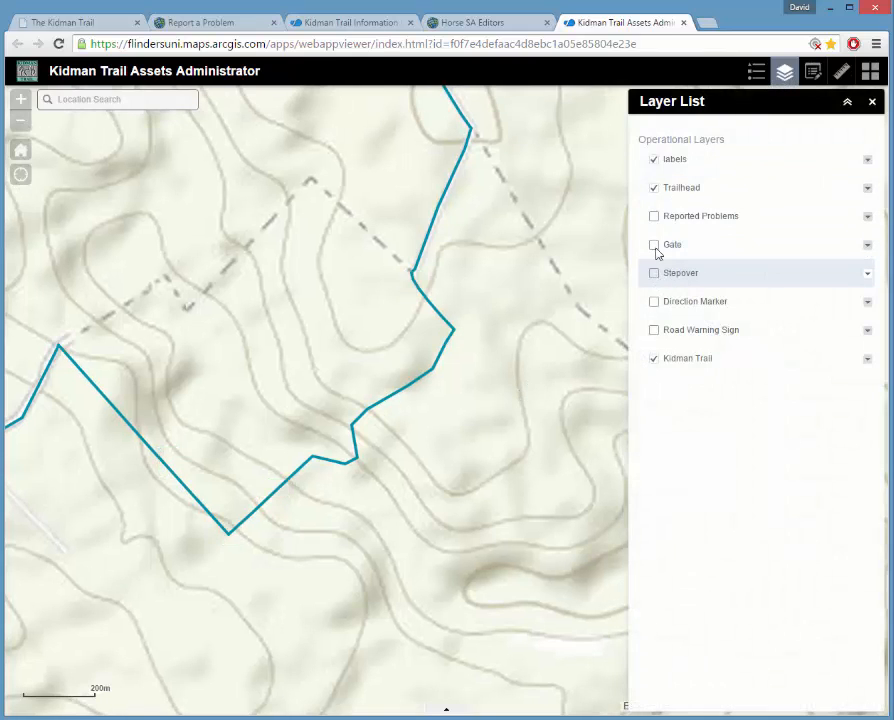
left_click(655, 216)
Zoom the map onto the trail near Long Valley Rd and close the Layer List.
scroll(454, 482, "down", 3)
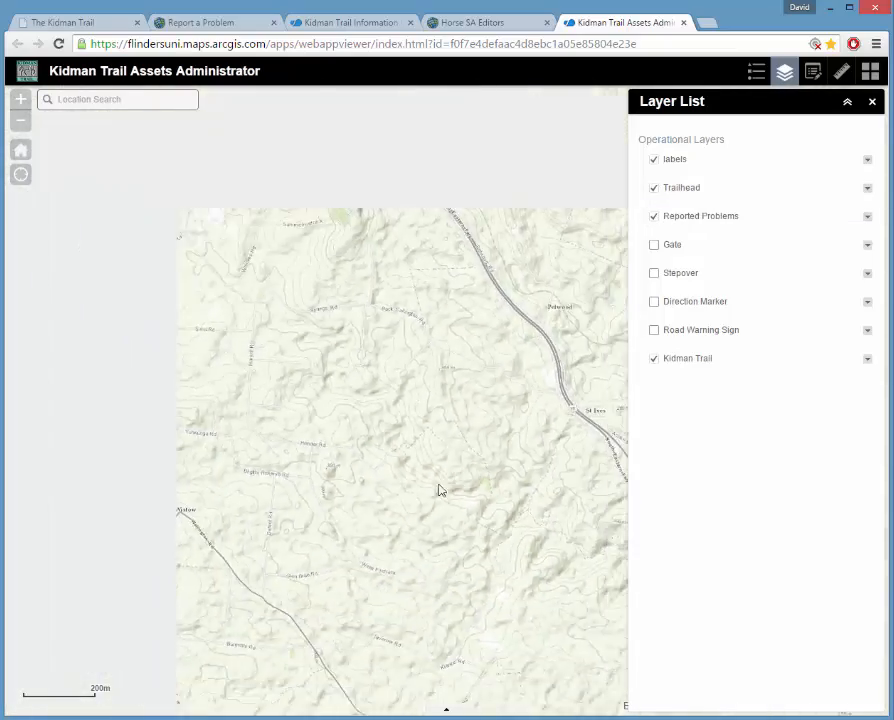
left_click_drag(268, 643, 452, 453)
scroll(360, 353, "up", 1)
scroll(360, 355, "up", 1)
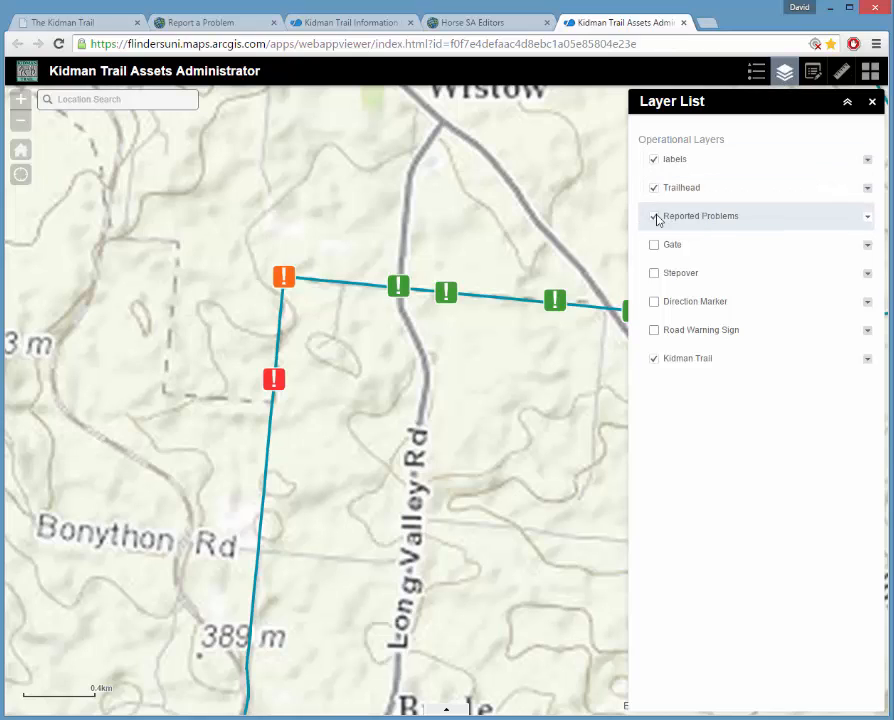
left_click(872, 101)
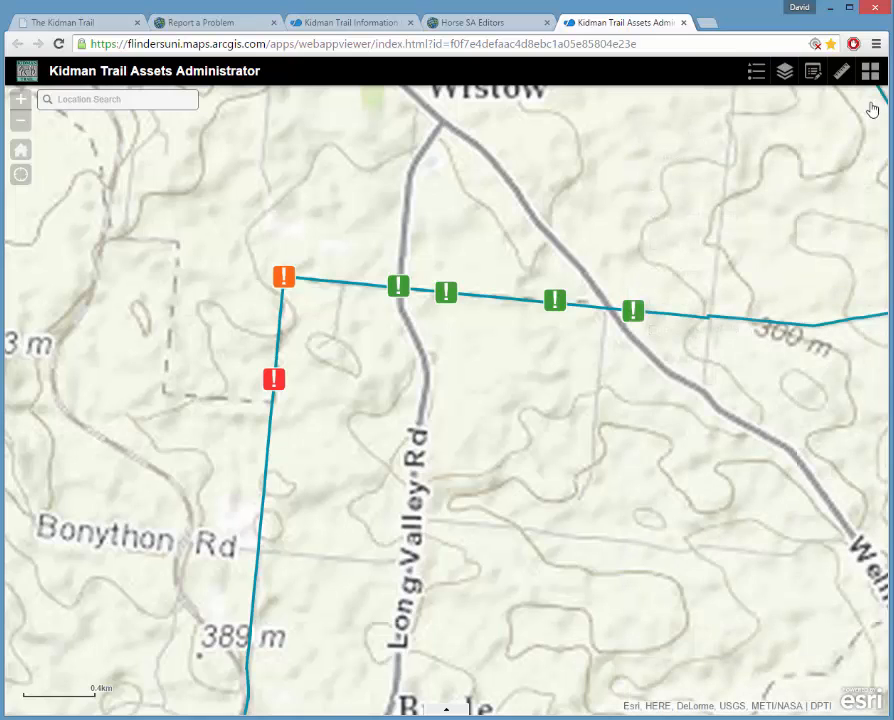
left_click(812, 74)
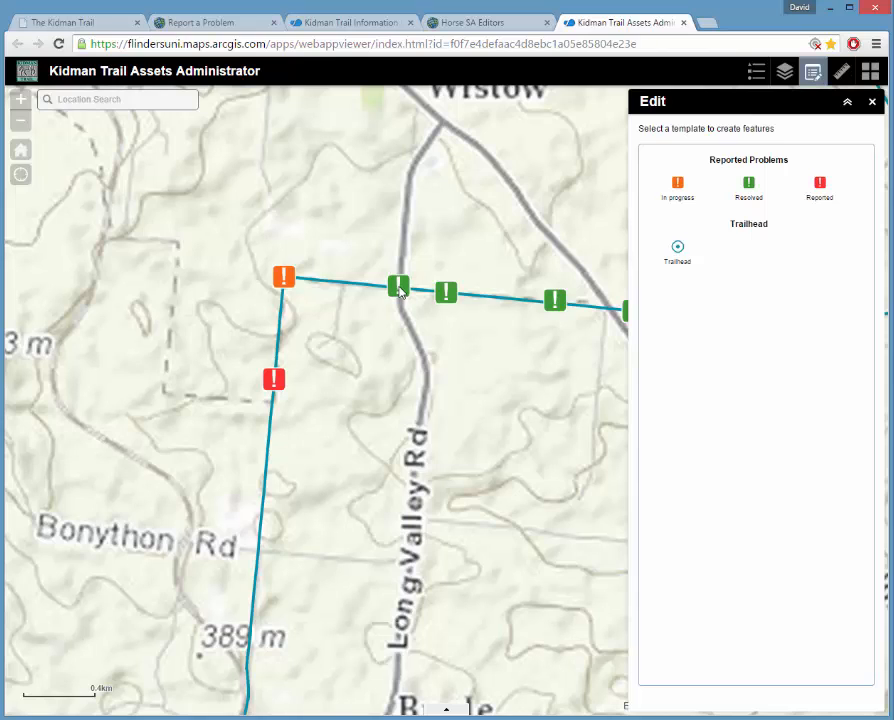
left_click(284, 277)
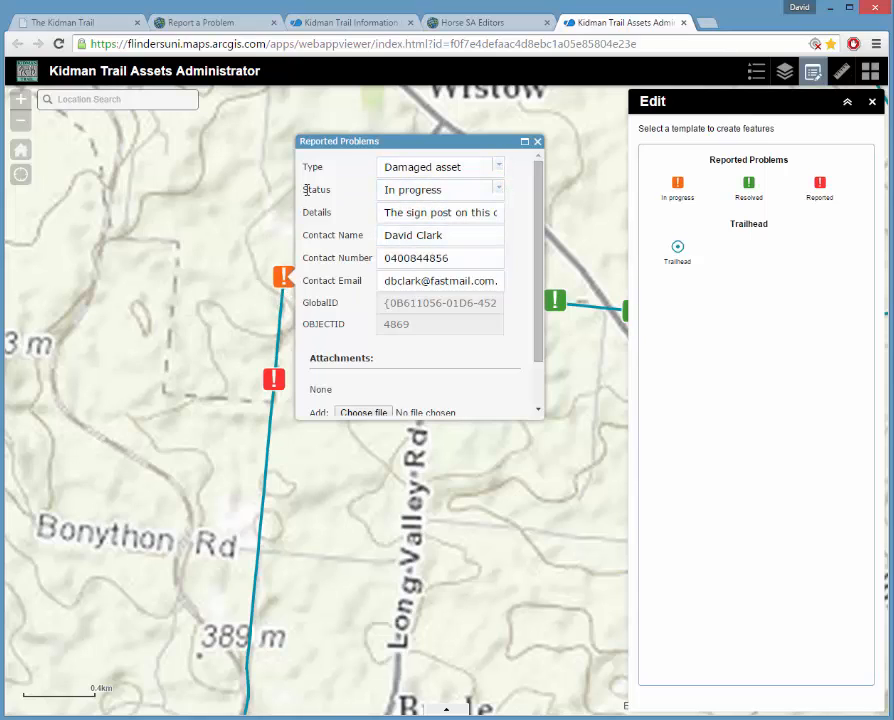
left_click(500, 192)
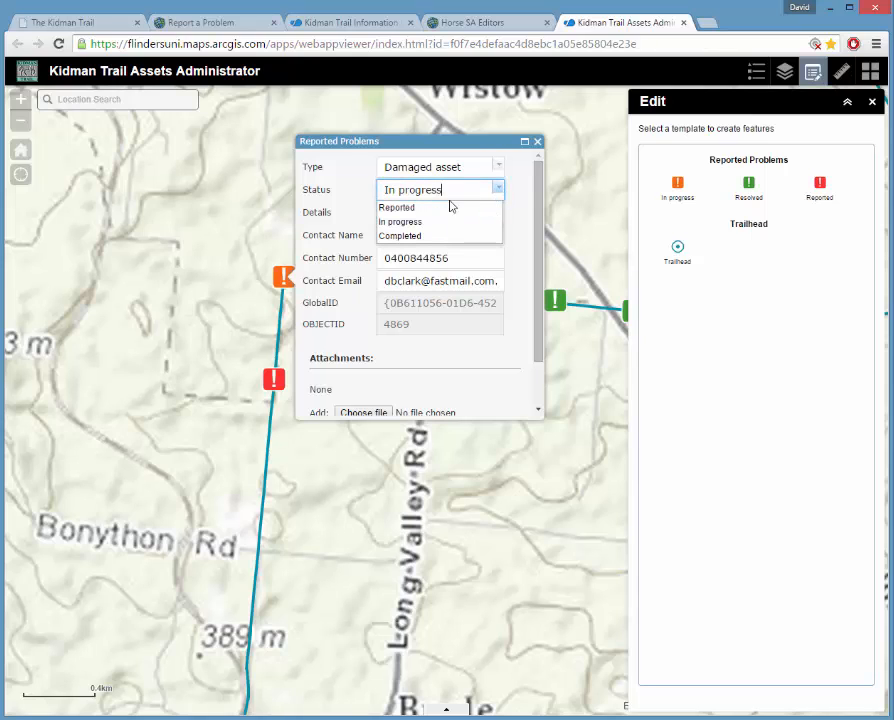
left_click(405, 236)
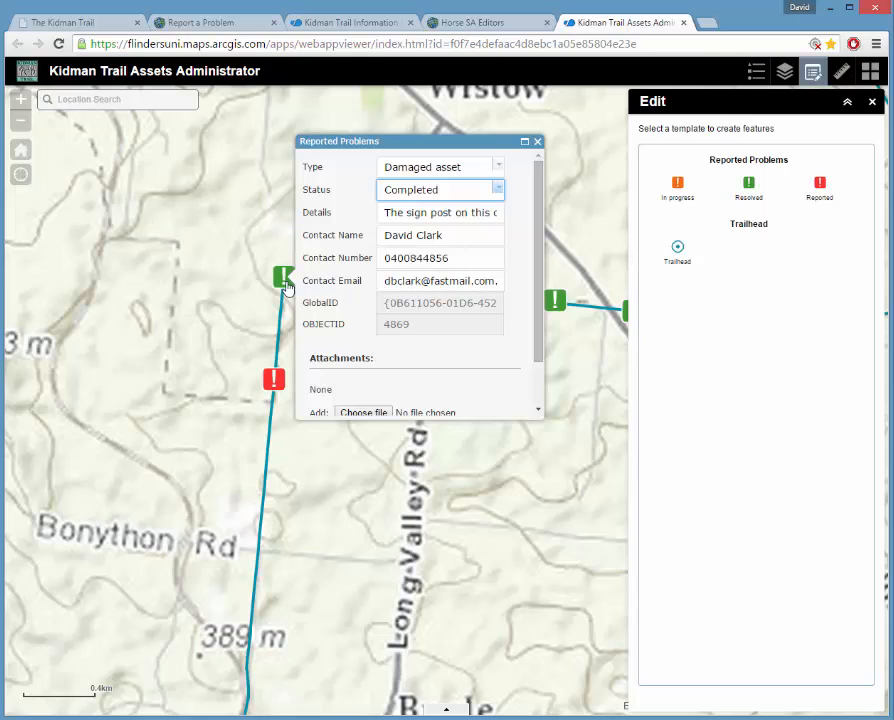
left_click(499, 190)
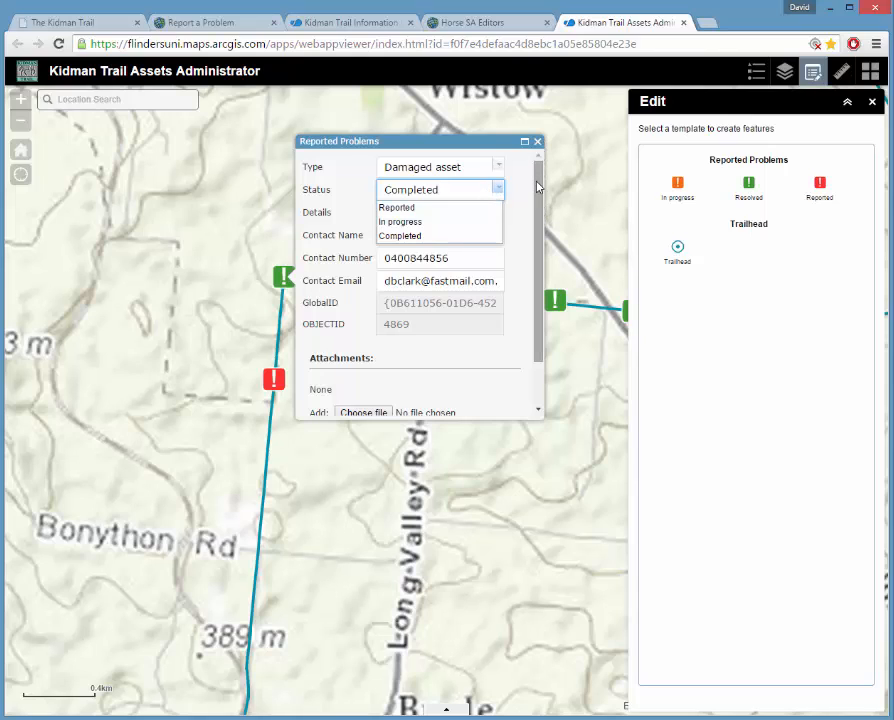
left_click(445, 222)
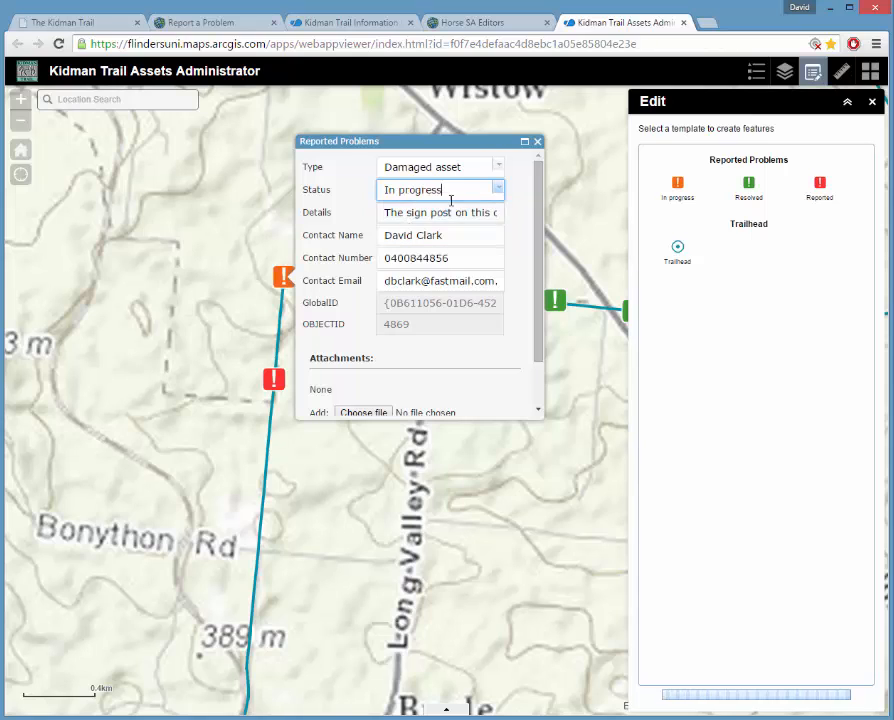
left_click(538, 145)
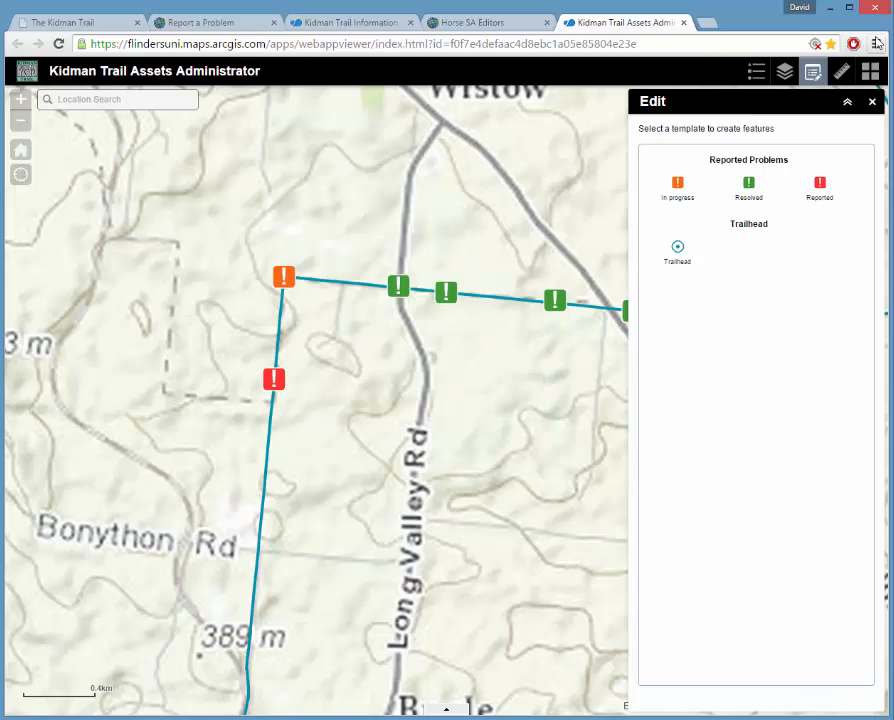
left_click(872, 104)
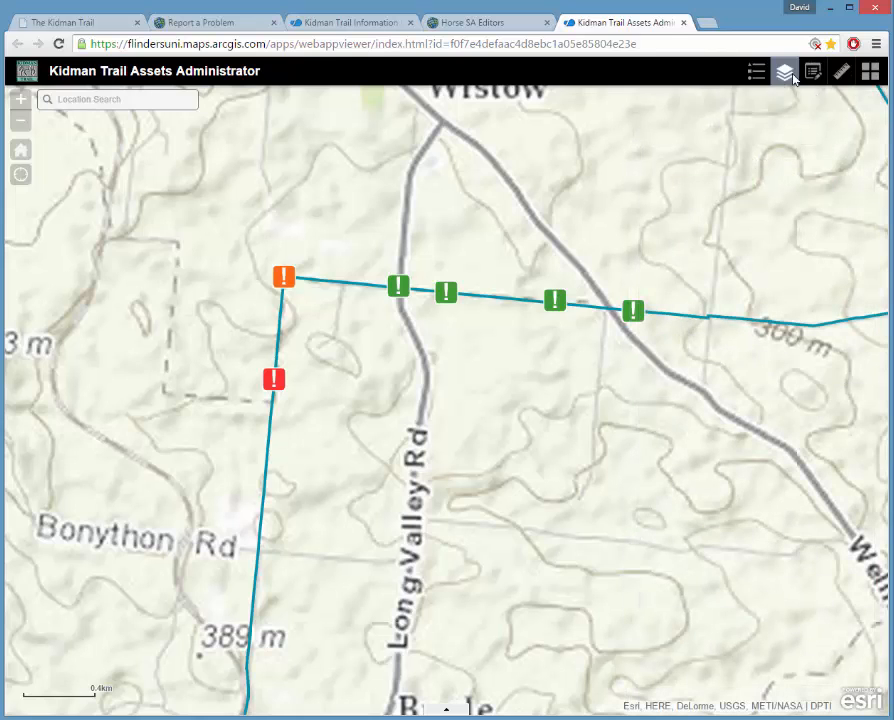
Swap Reported Problems for Direction Marker, pan to Wiles Firetrack, and bring up the Edit templates.
left_click(790, 76)
left_click(654, 217)
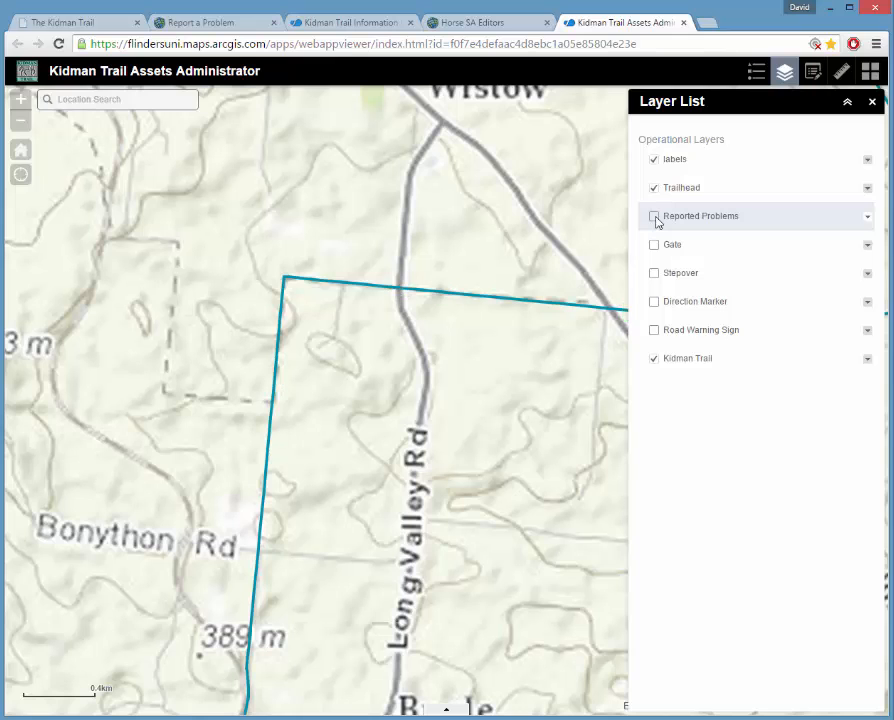
left_click(654, 301)
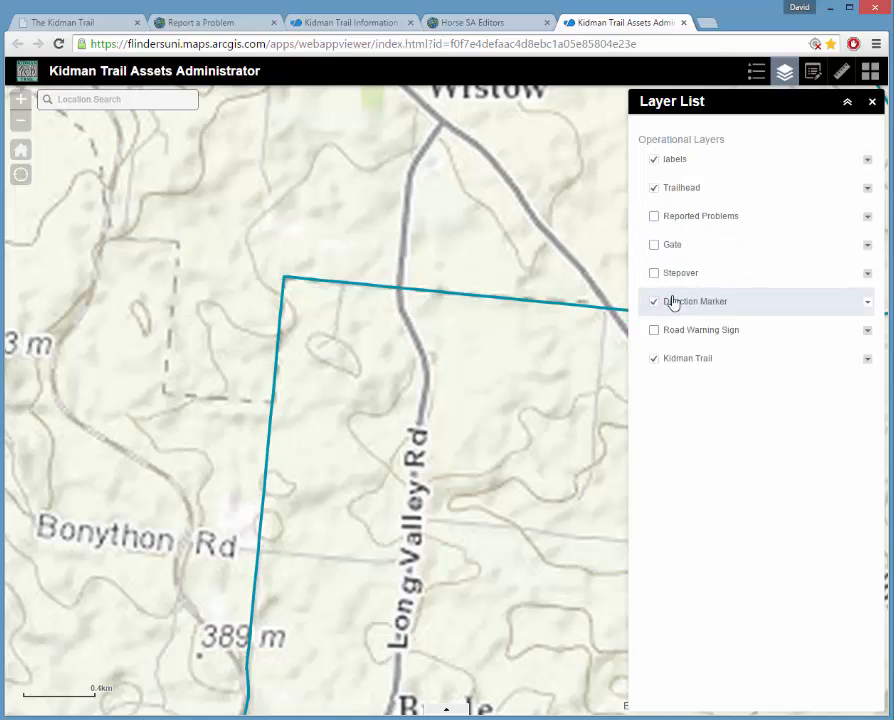
left_click(872, 102)
left_click_drag(625, 426, 196, 464)
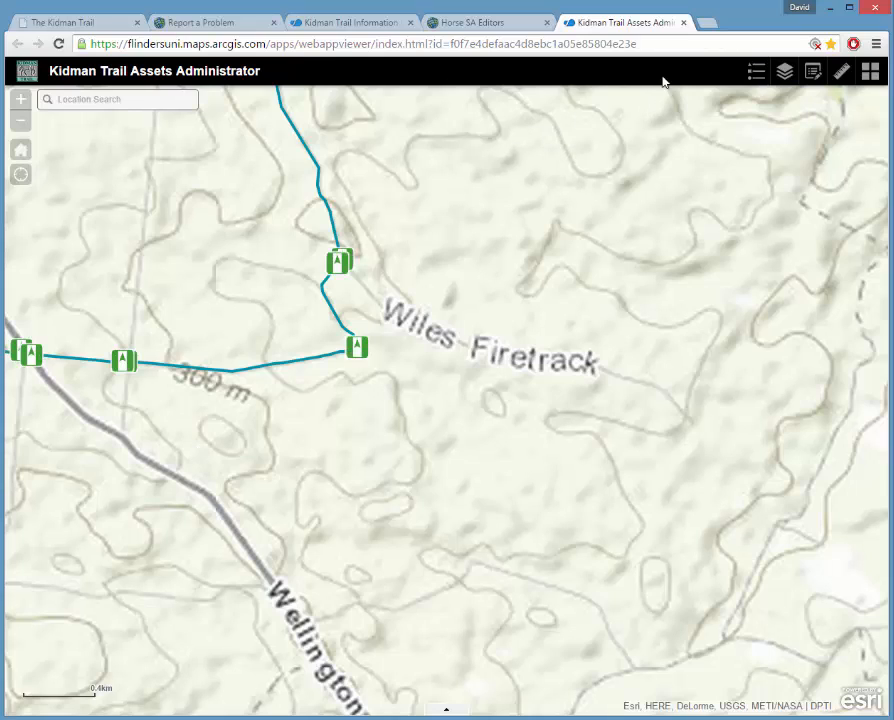
left_click(814, 74)
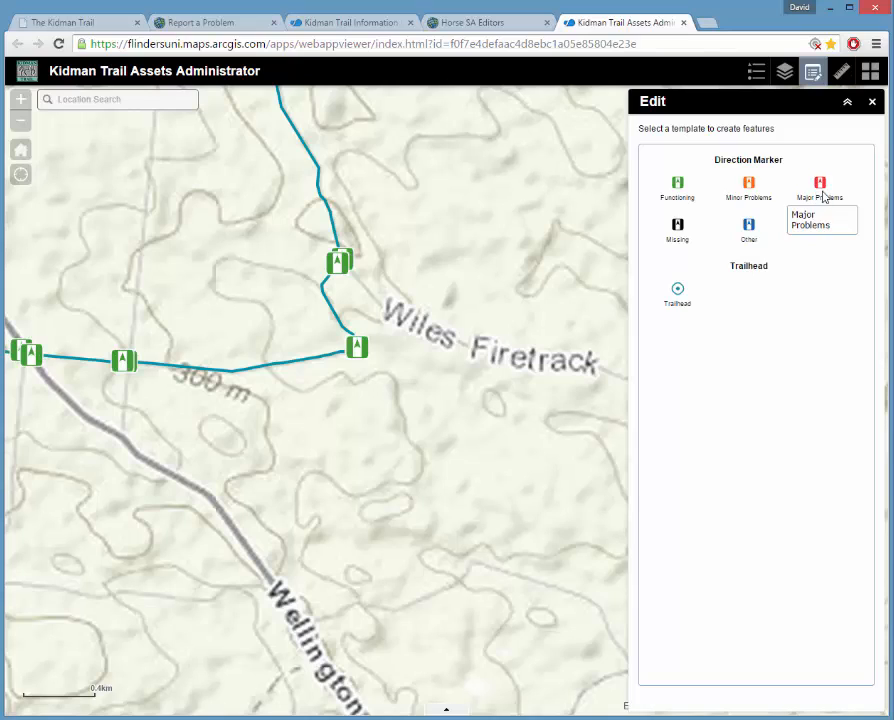
Place a Functioning direction marker on the trail, keeping Condition Functioning and 2 plates.
left_click(676, 197)
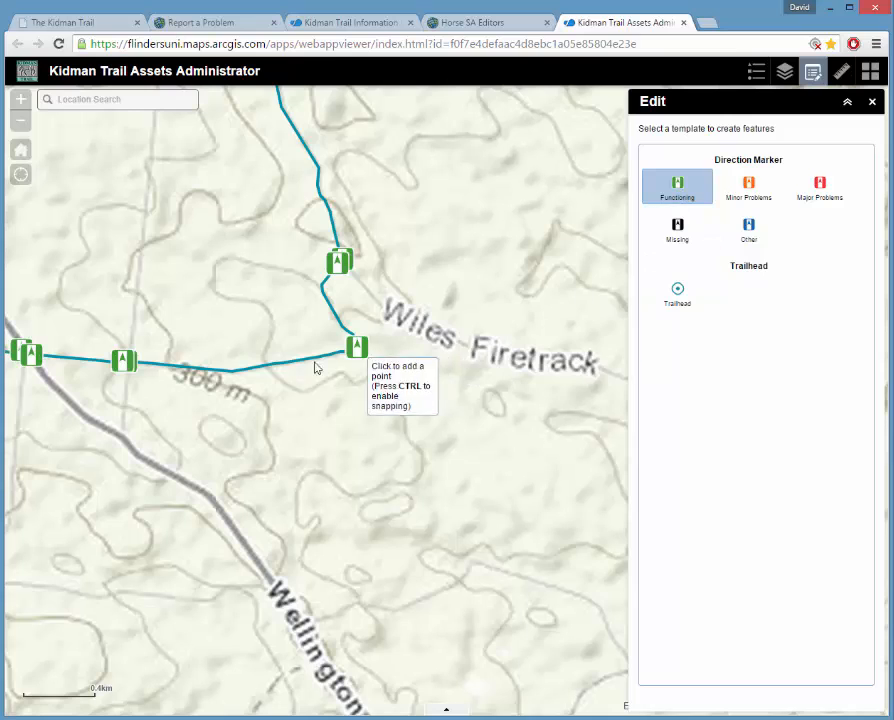
left_click(233, 372)
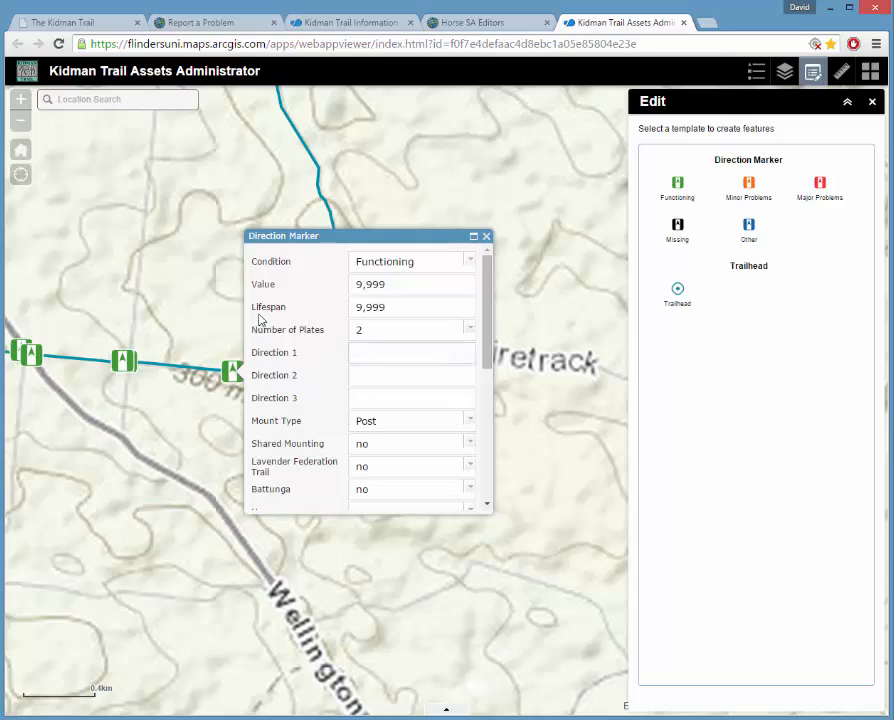
left_click(472, 264)
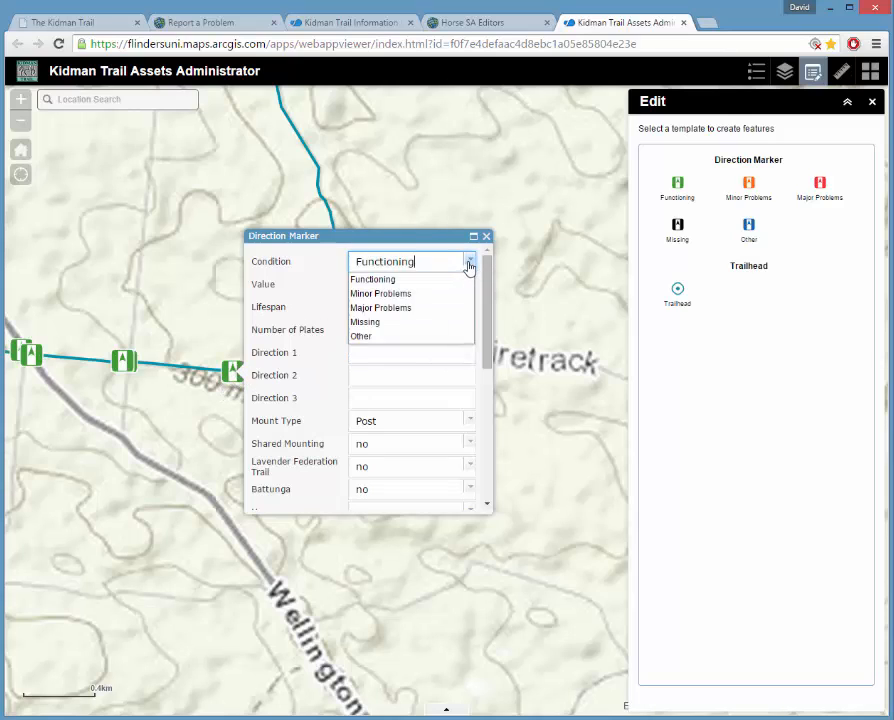
left_click(472, 266)
mouse_move(486, 332)
left_mouse_down()
mouse_move(490, 344)
mouse_move(494, 314)
mouse_move(497, 324)
left_mouse_up()
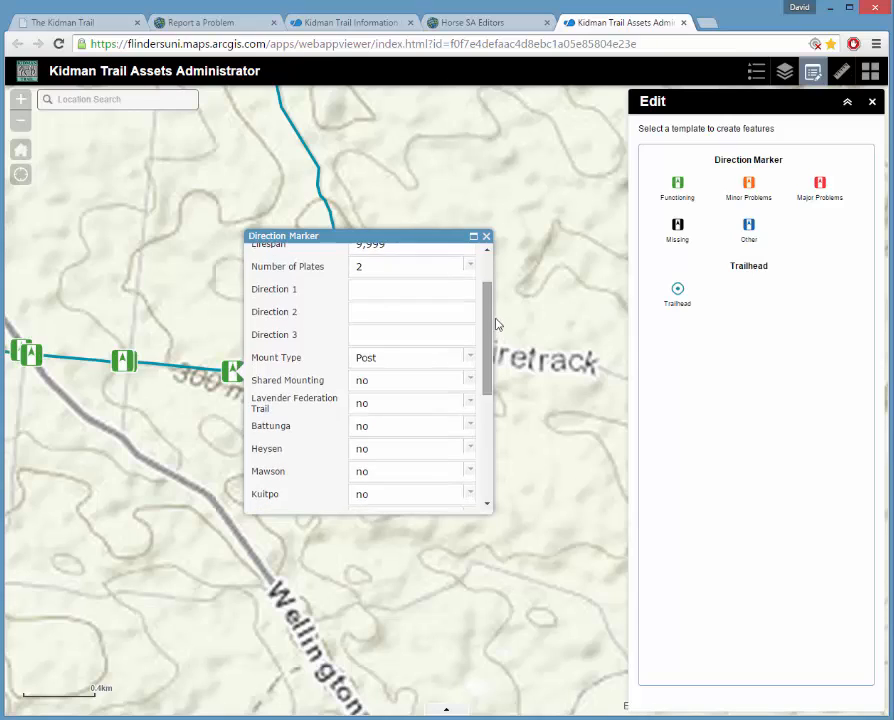
left_click(471, 268)
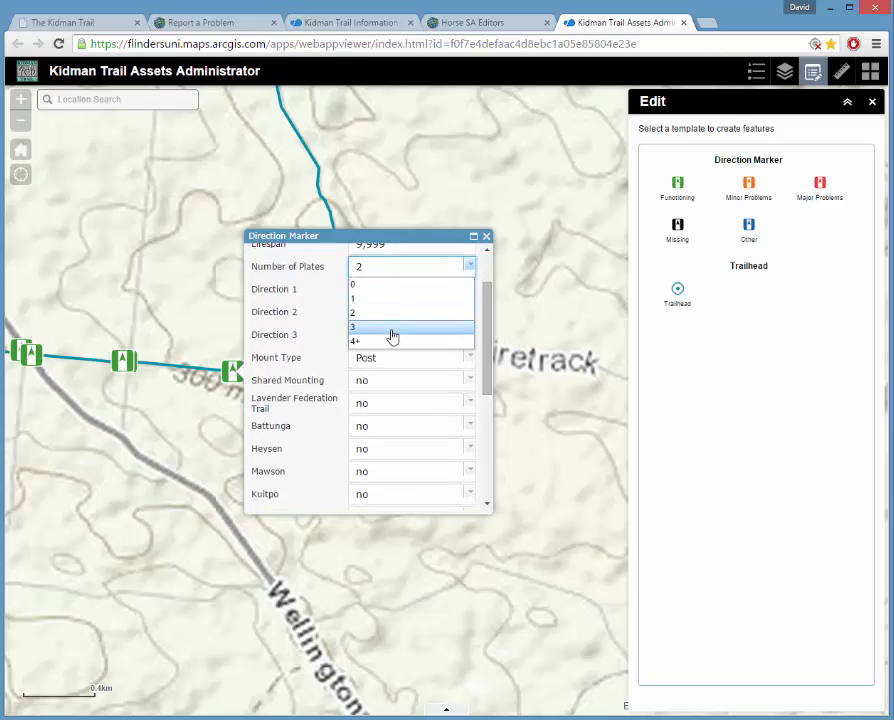
left_click(322, 331)
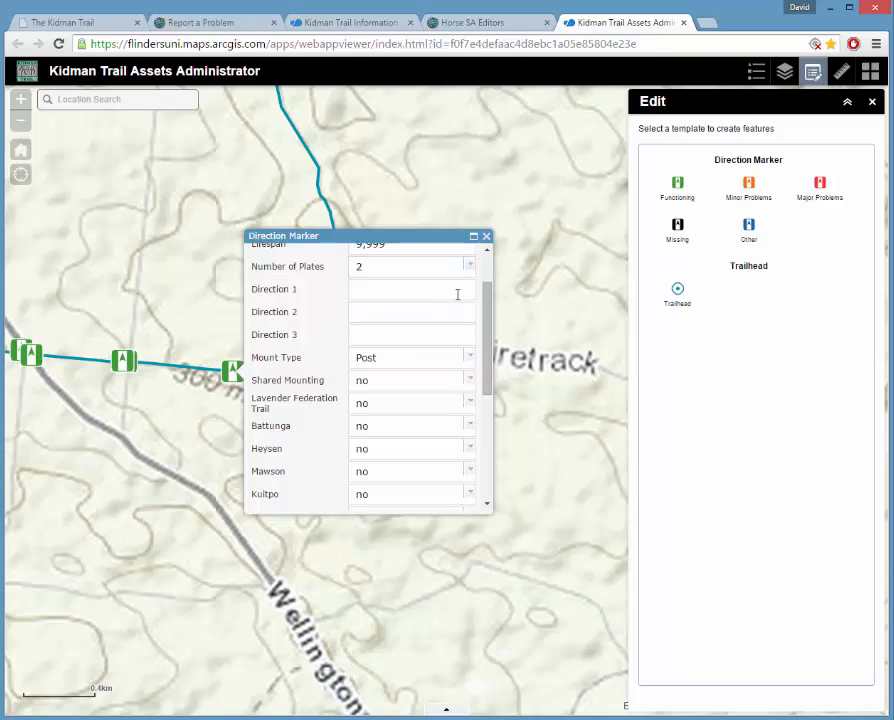
Keep Mount Type as Post, set Heysen to yes, and begin attaching a file.
left_click_drag(488, 322, 486, 340)
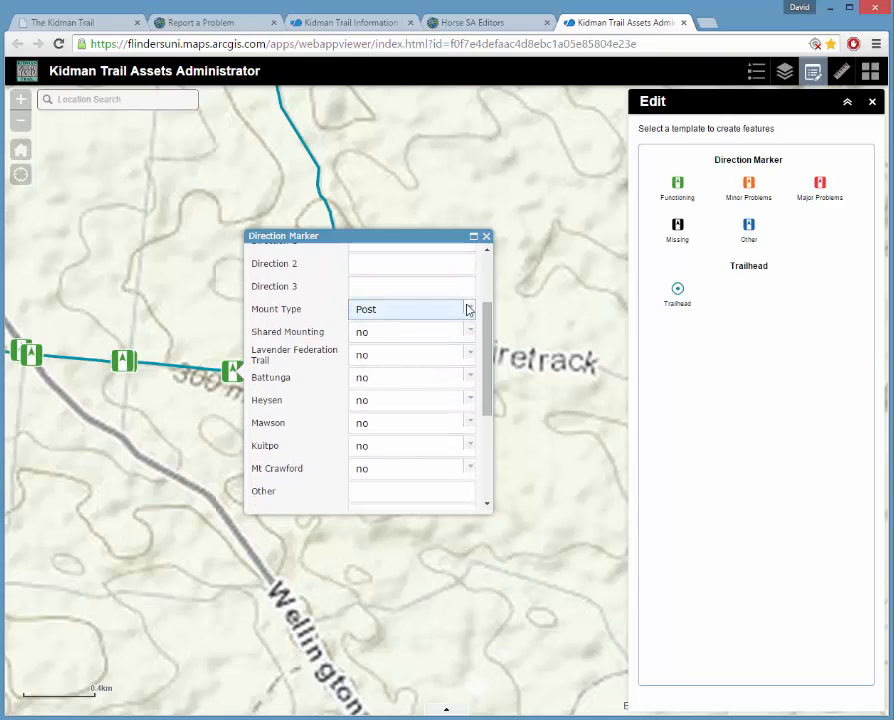
scroll(438, 306, "up", 1)
left_click(369, 296)
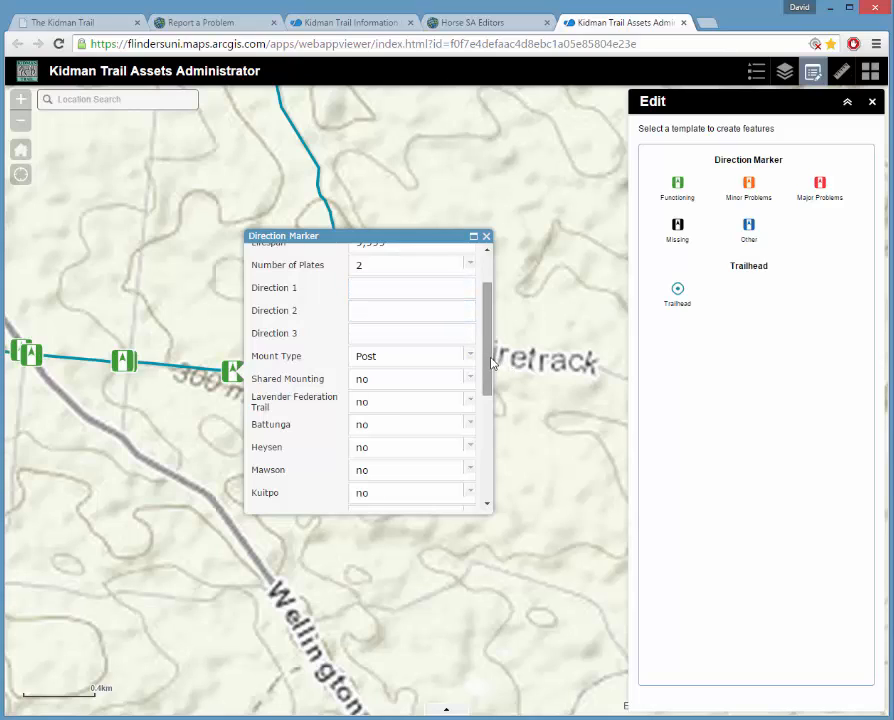
left_click(364, 293)
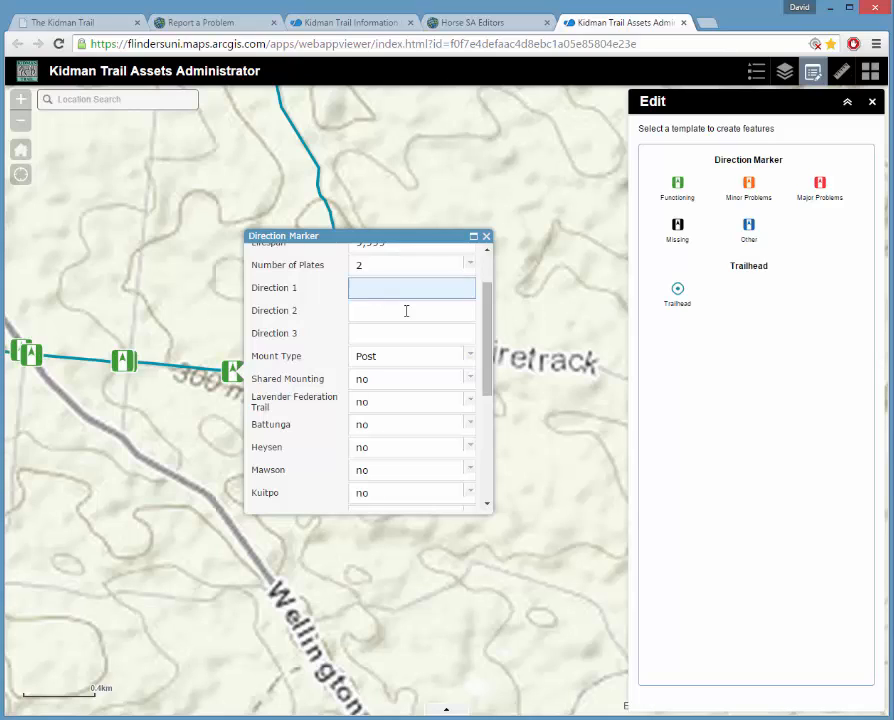
left_click(470, 360)
left_click(470, 360)
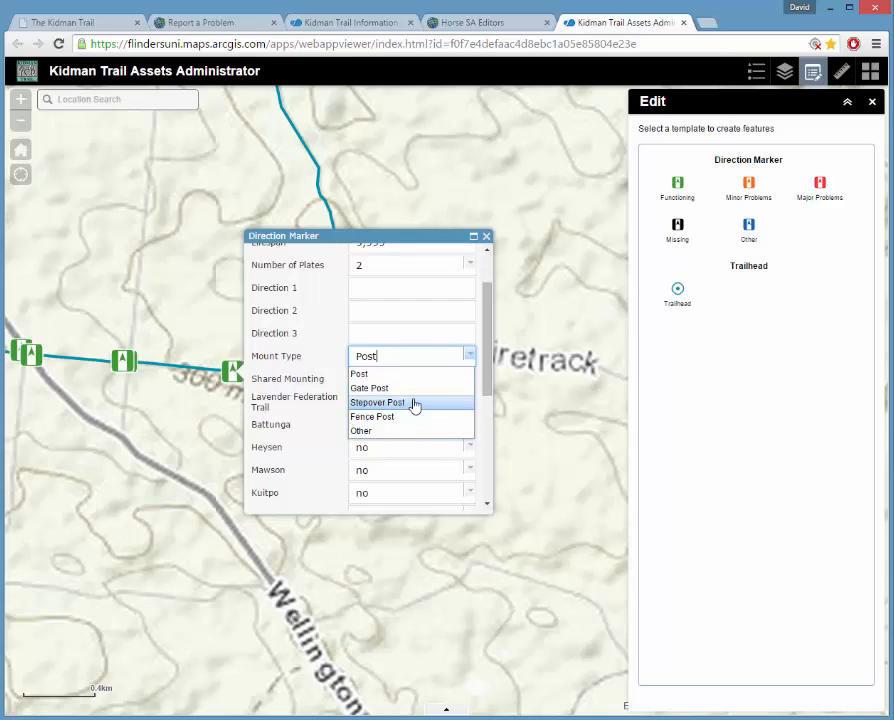
left_click(485, 342)
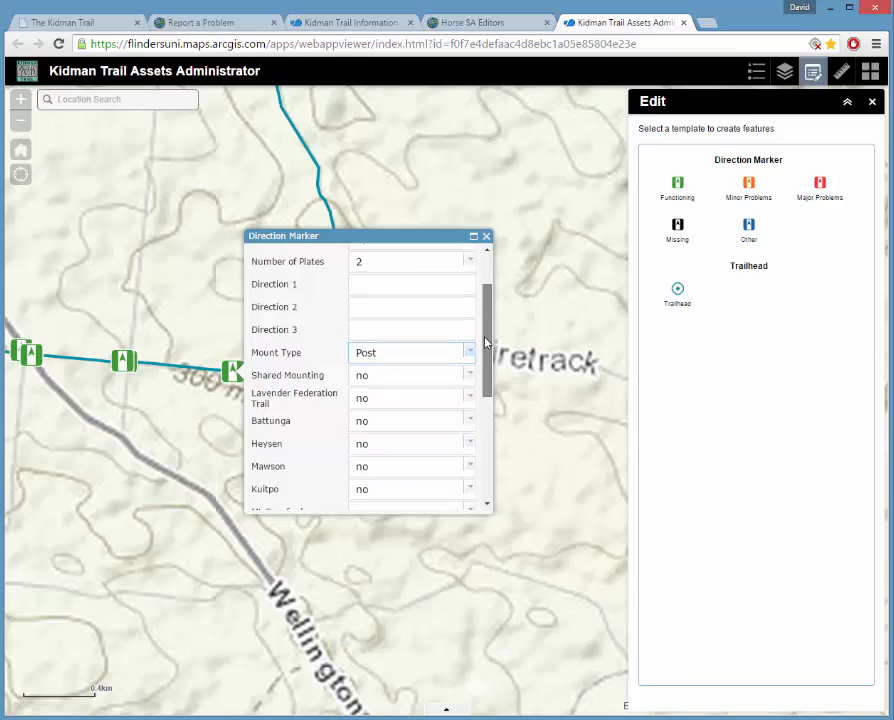
left_click_drag(485, 342, 486, 370)
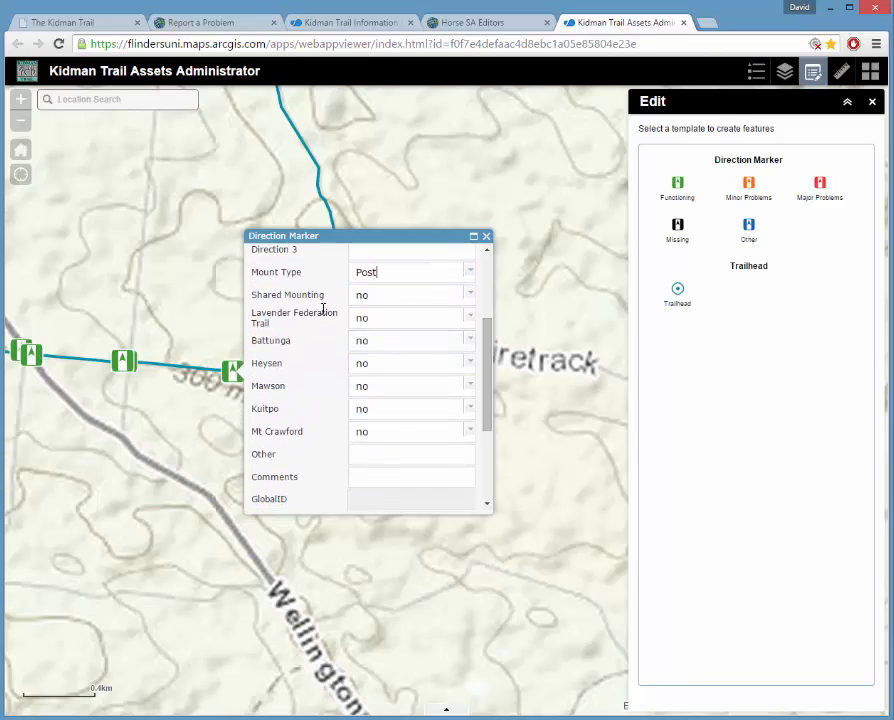
left_click(472, 369)
left_click(363, 397)
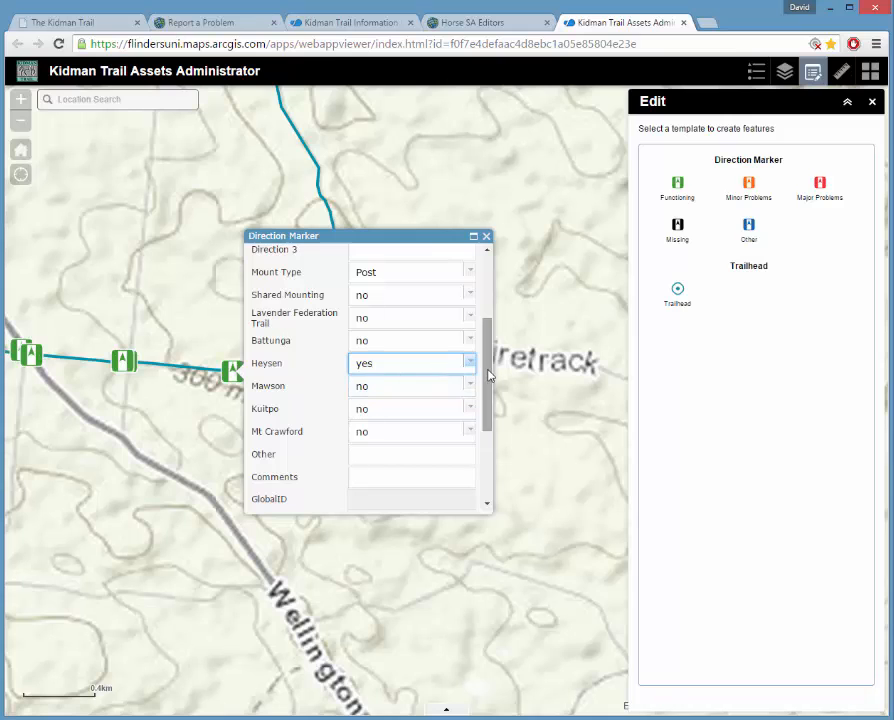
left_click_drag(490, 374, 485, 442)
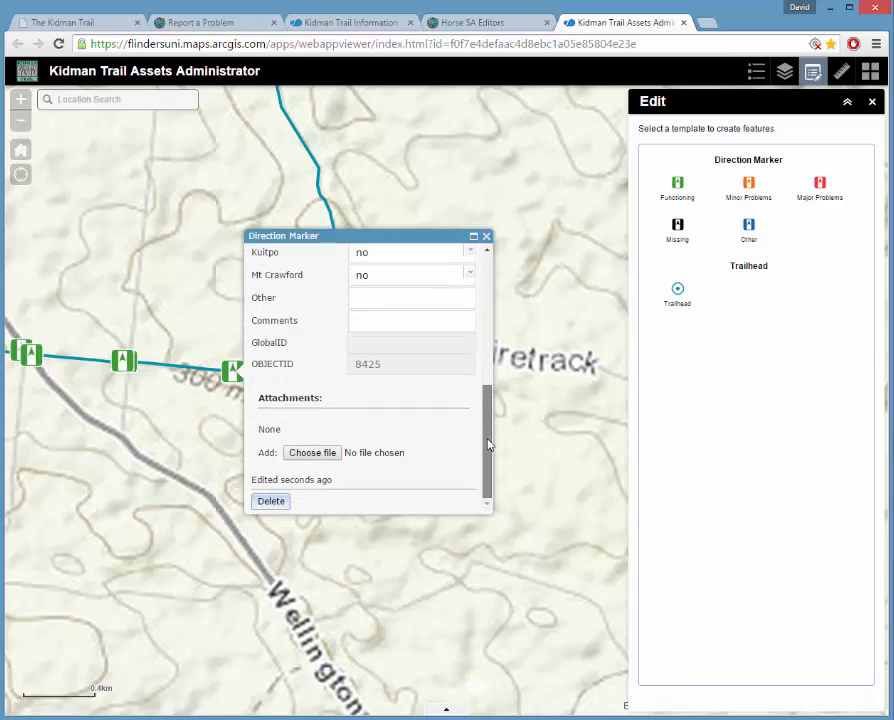
left_click(305, 455)
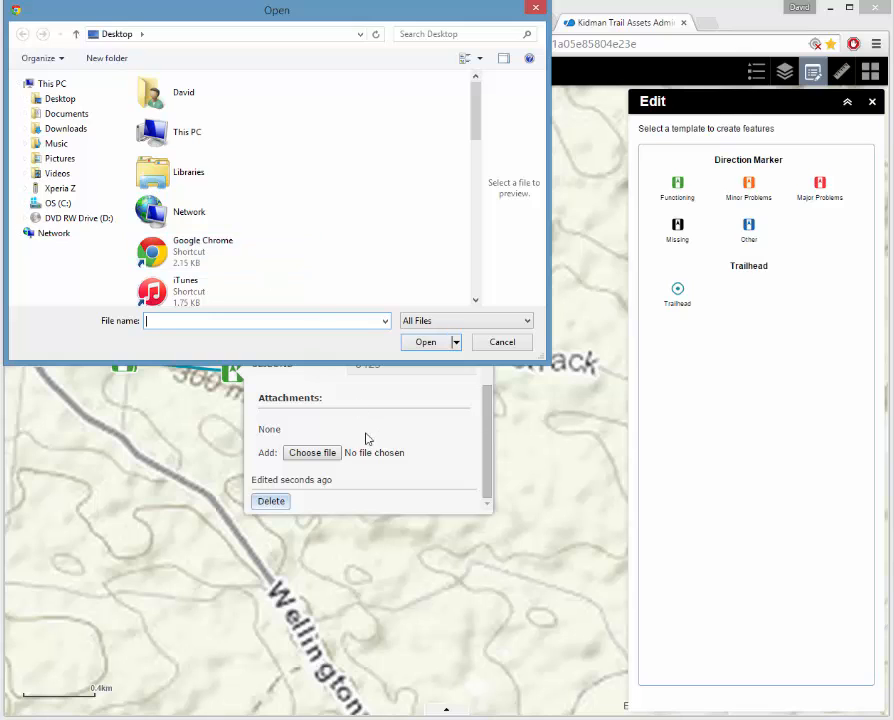
Cancel the attachment, delete the new Wiles Firetrack direction marker, and close the Edit panel.
left_click(500, 342)
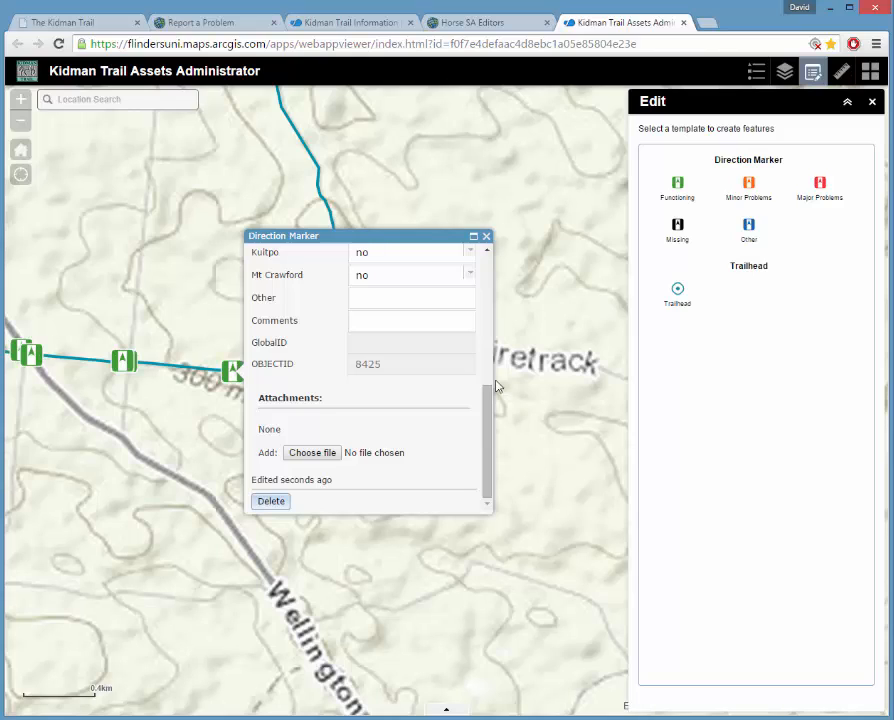
left_click(486, 237)
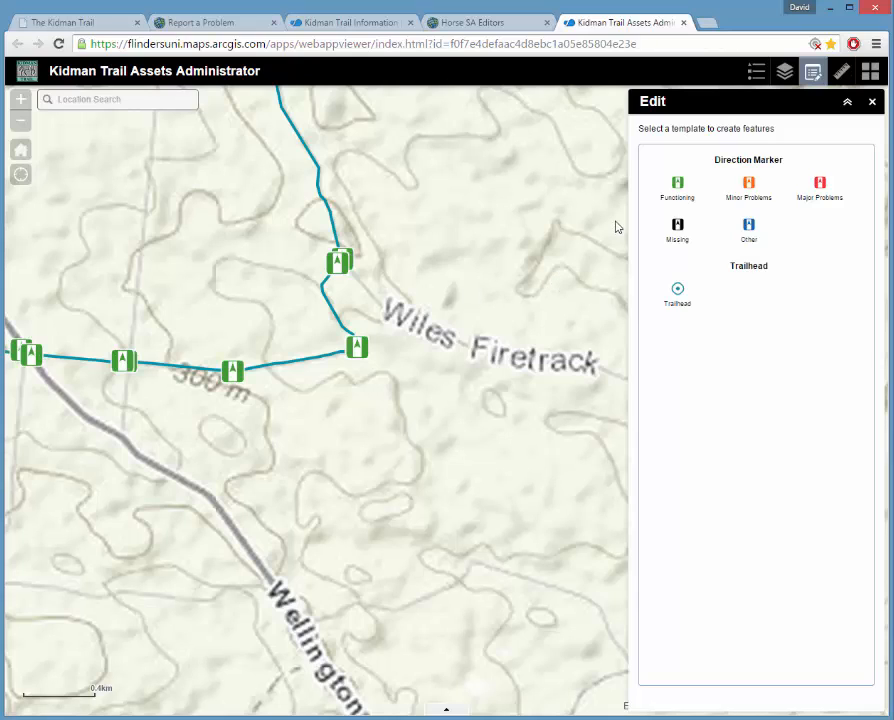
left_click(232, 372)
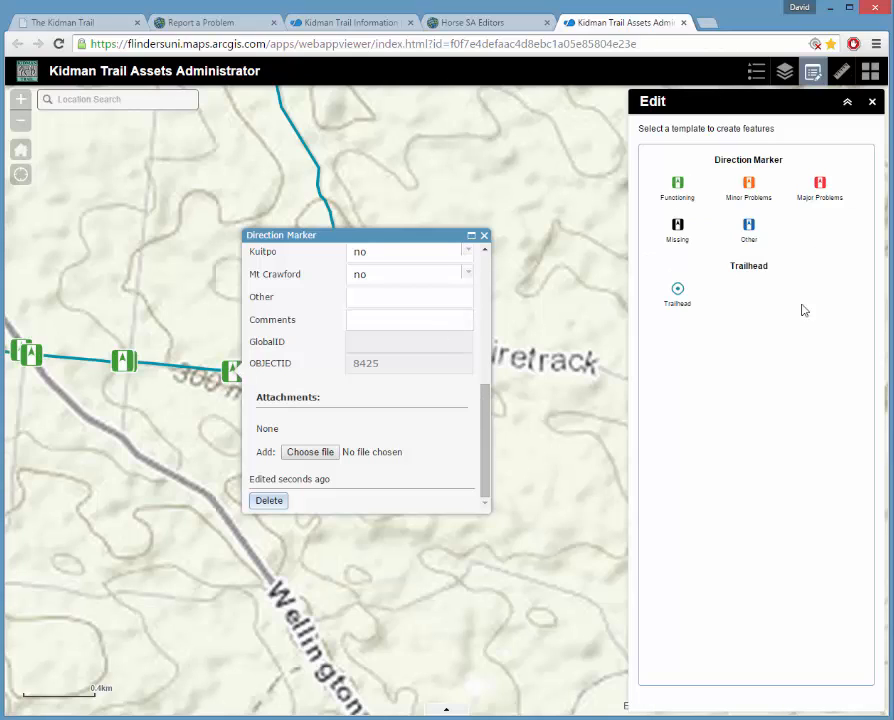
left_click(270, 501)
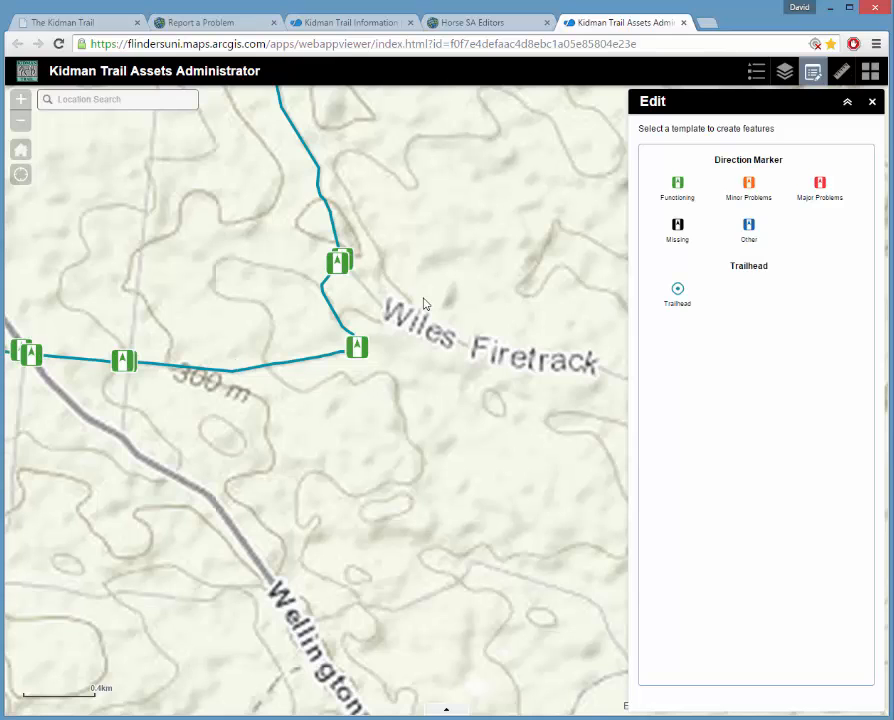
left_click(872, 102)
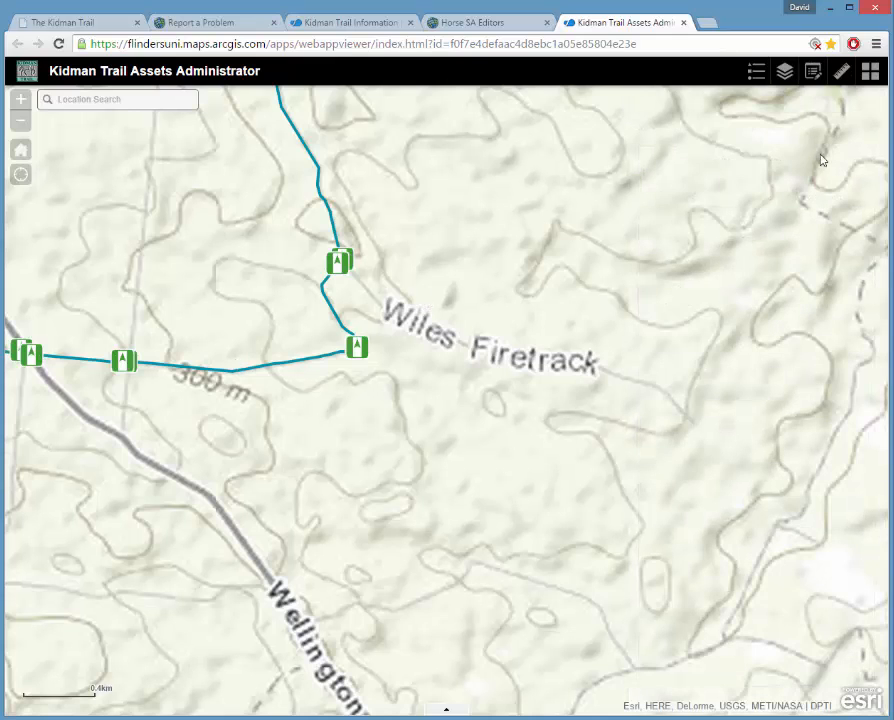
Bring the trail near Back Callington Rd into view and set Measurement to distance in kilometres.
scroll(453, 327, "down", 2)
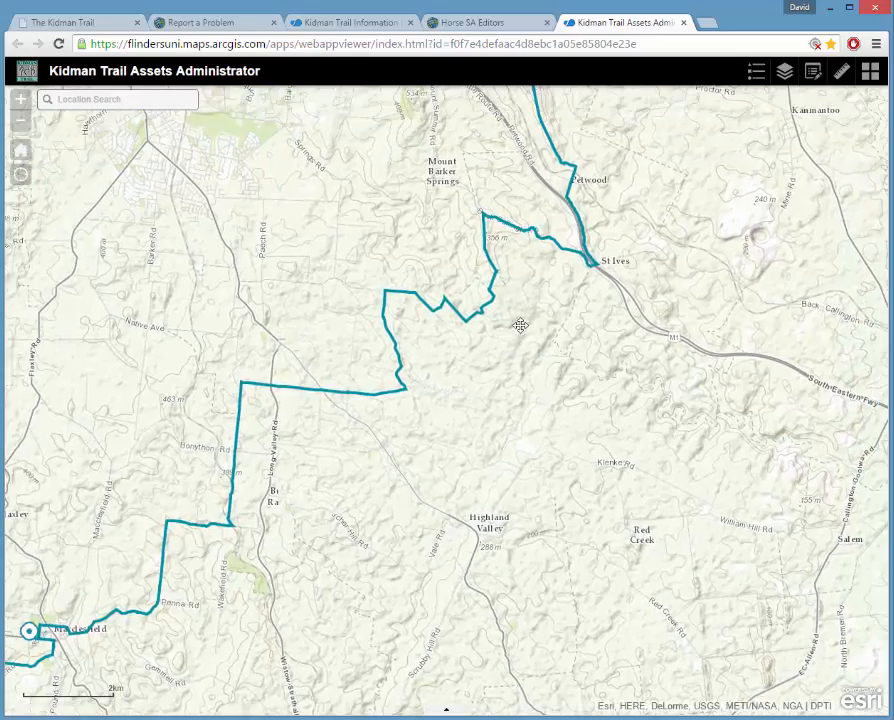
left_click_drag(524, 317, 527, 487)
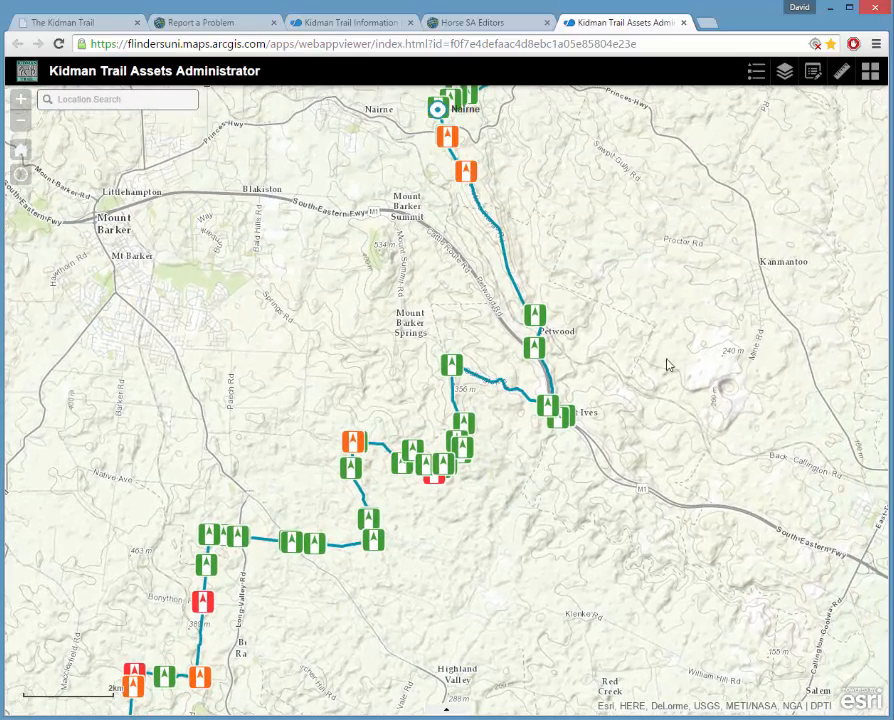
left_click(841, 76)
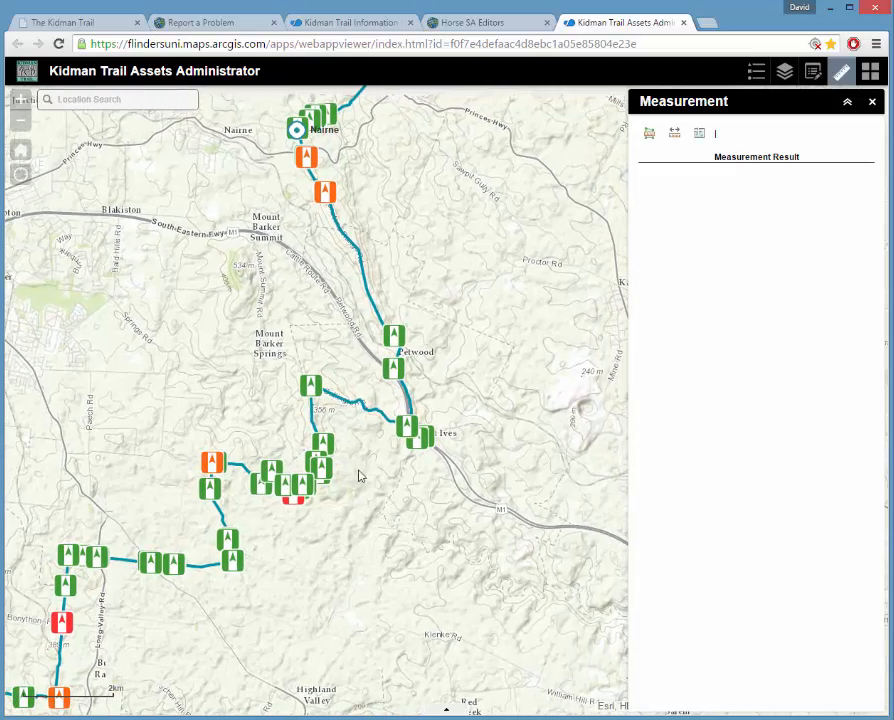
scroll(366, 458, "up", 3)
mouse_move(437, 488)
left_mouse_down()
mouse_move(306, 560)
mouse_move(343, 560)
left_mouse_up()
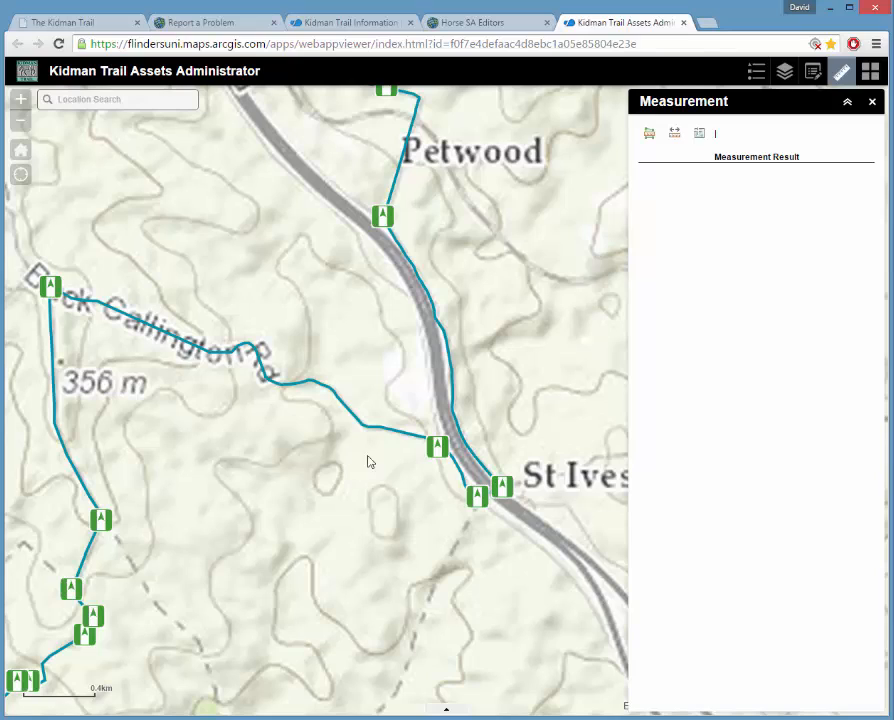
left_click(675, 134)
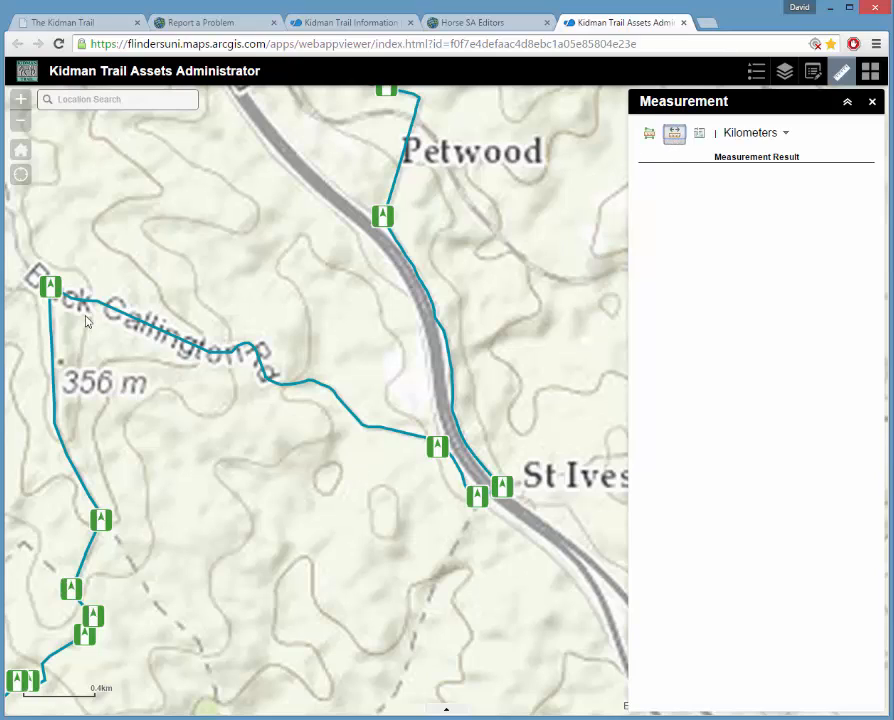
Trace the trail from the Back Callington Rd marker to the St Ives marker.
left_click(49, 288)
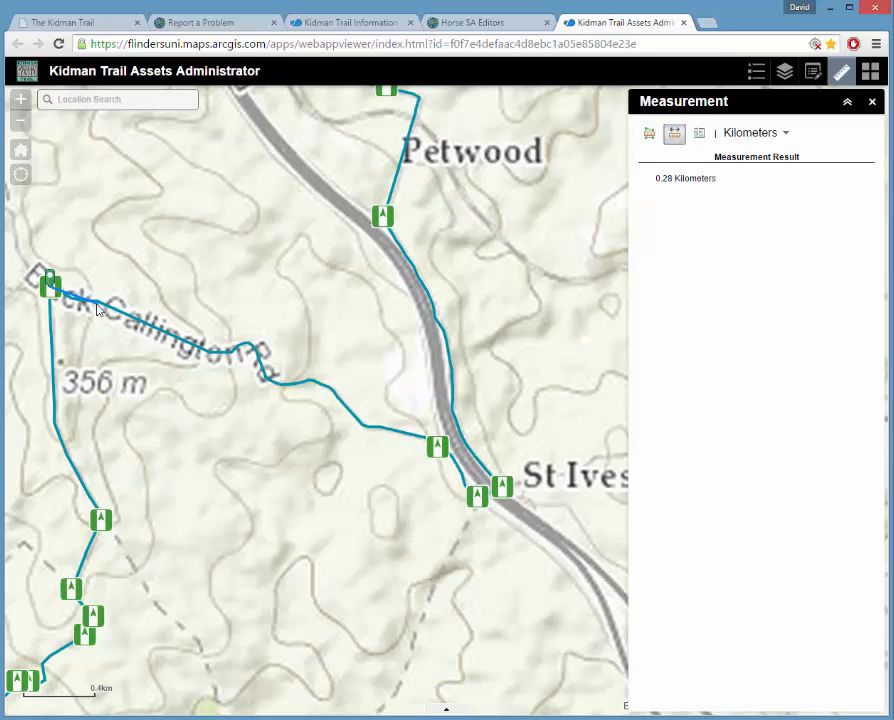
left_click(95, 294)
double_click(207, 355)
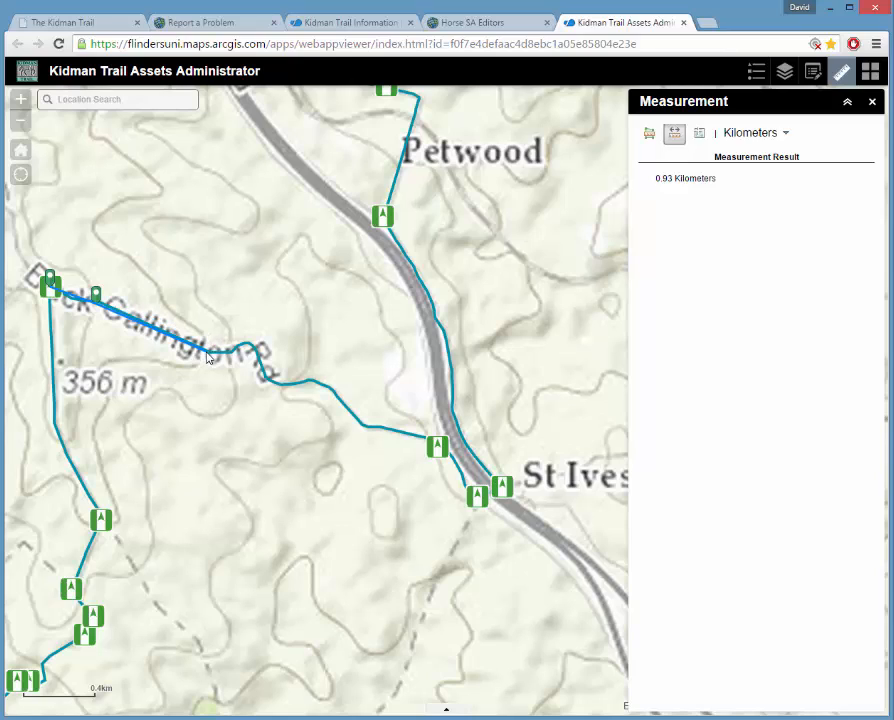
left_click(207, 350)
left_click(251, 345)
left_click(271, 373)
left_click(322, 371)
left_click(368, 424)
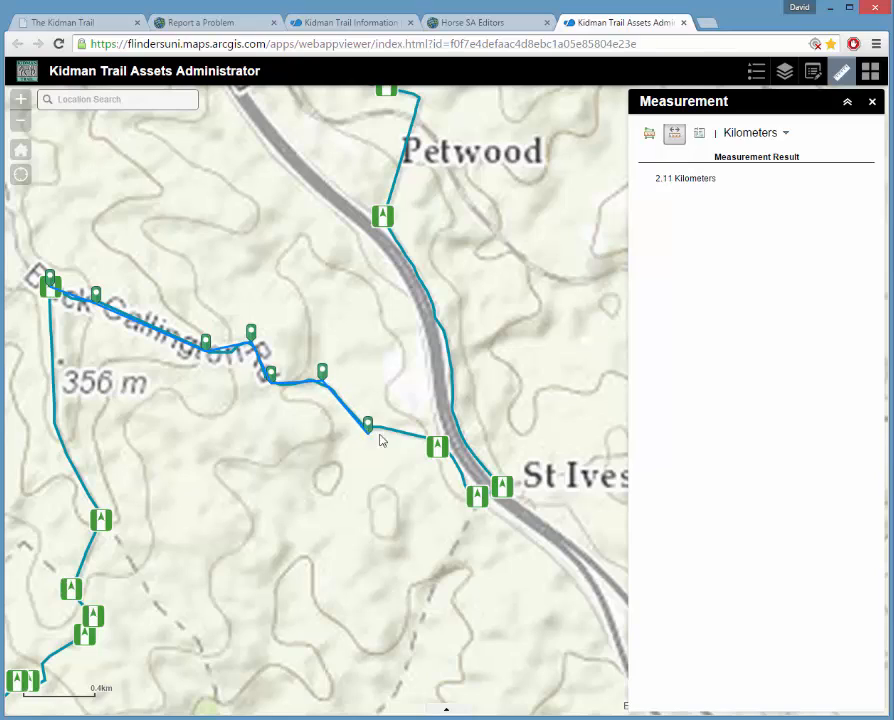
left_click(443, 447)
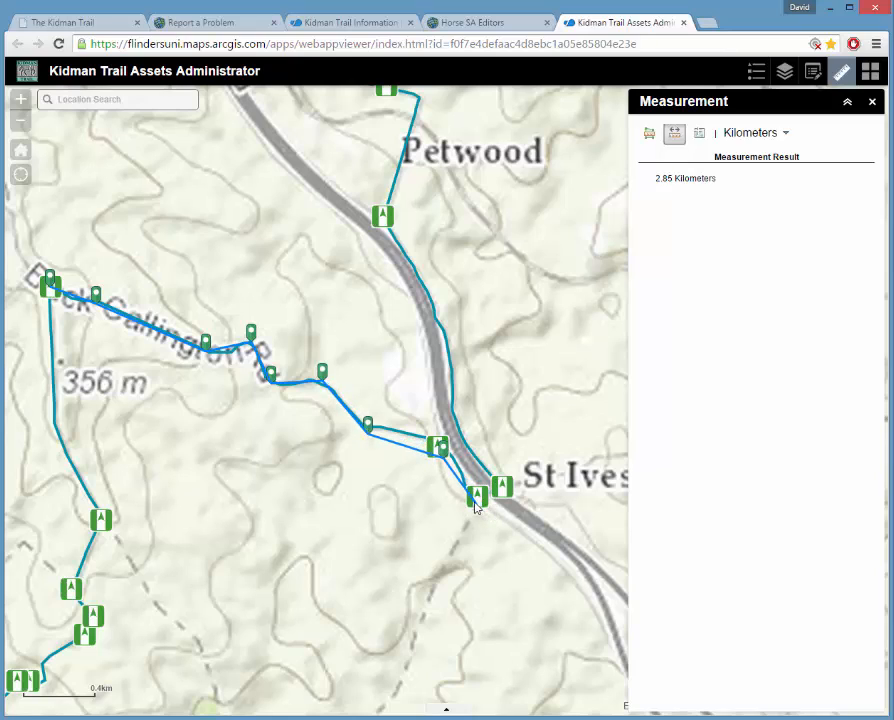
double_click(474, 492)
Read the 2.83 km result and close the Measurement tool to clear the lines.
left_click_drag(657, 179, 707, 182)
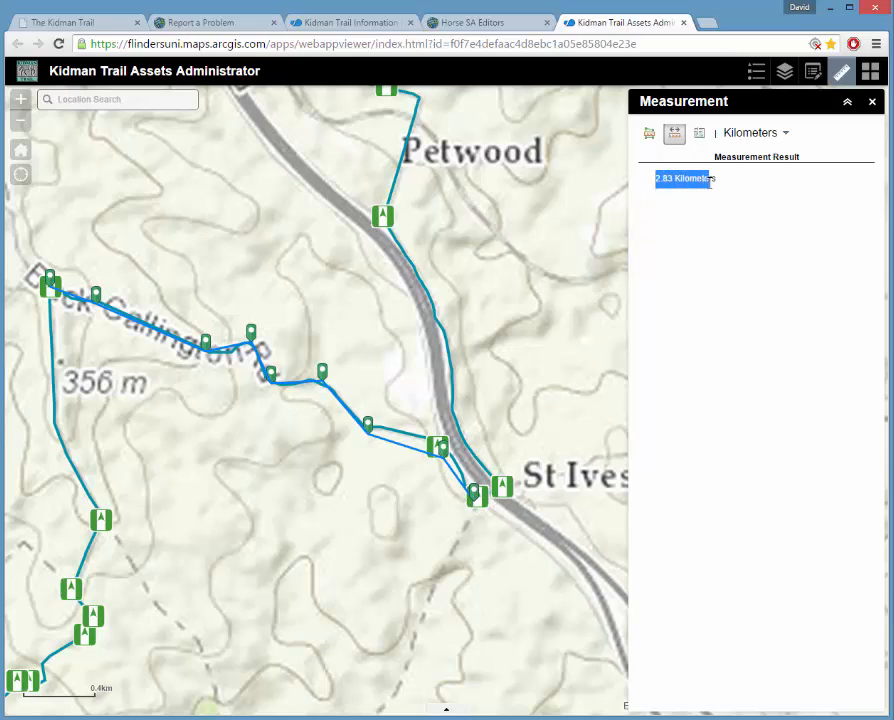
left_click(716, 183)
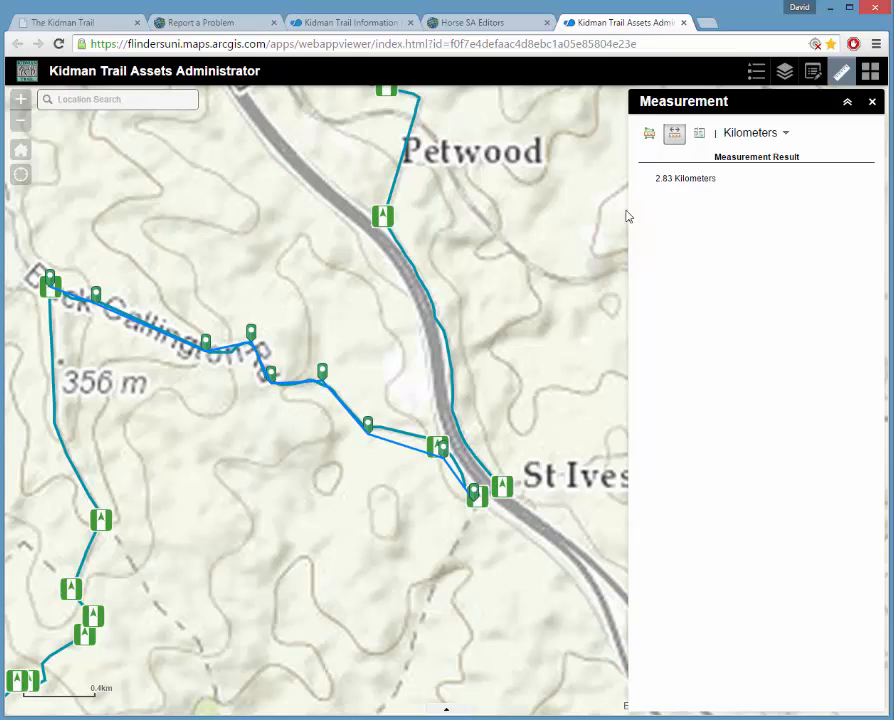
left_click(872, 103)
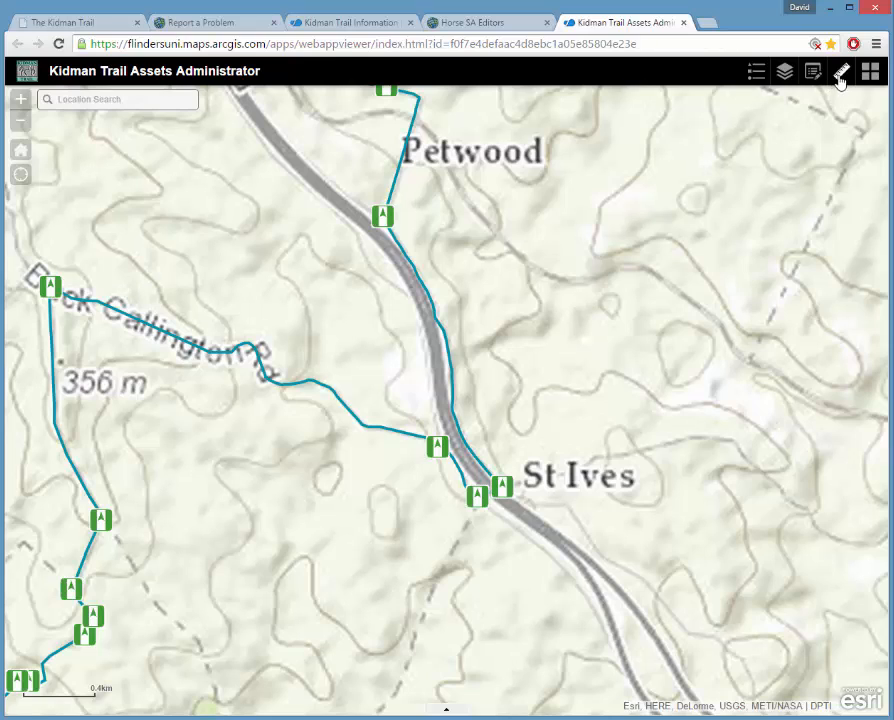
In the Layer List, hide Direction Marker and show Reported Problems.
left_click(841, 72)
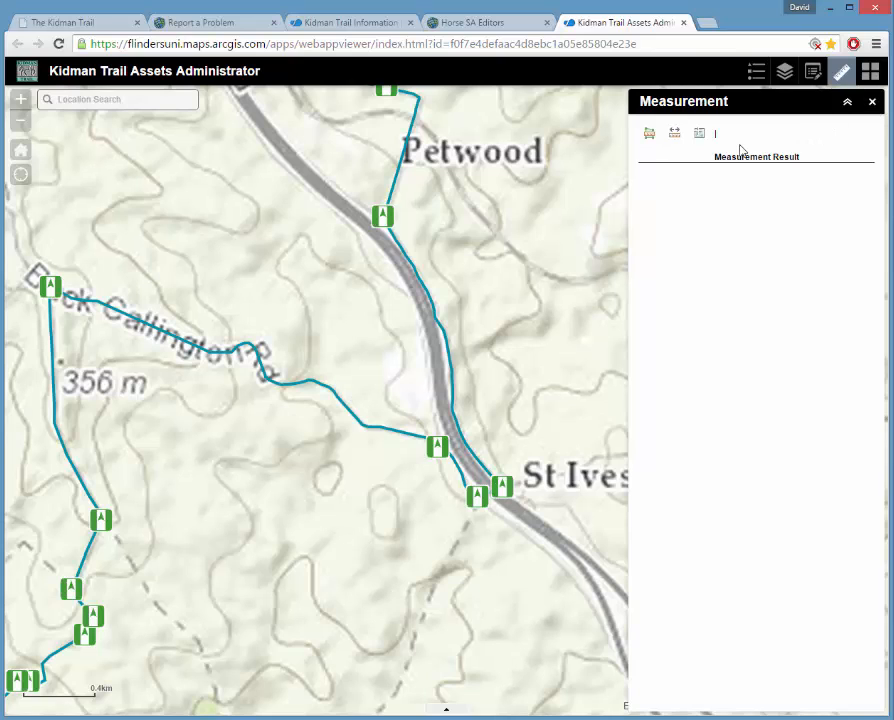
left_click(872, 104)
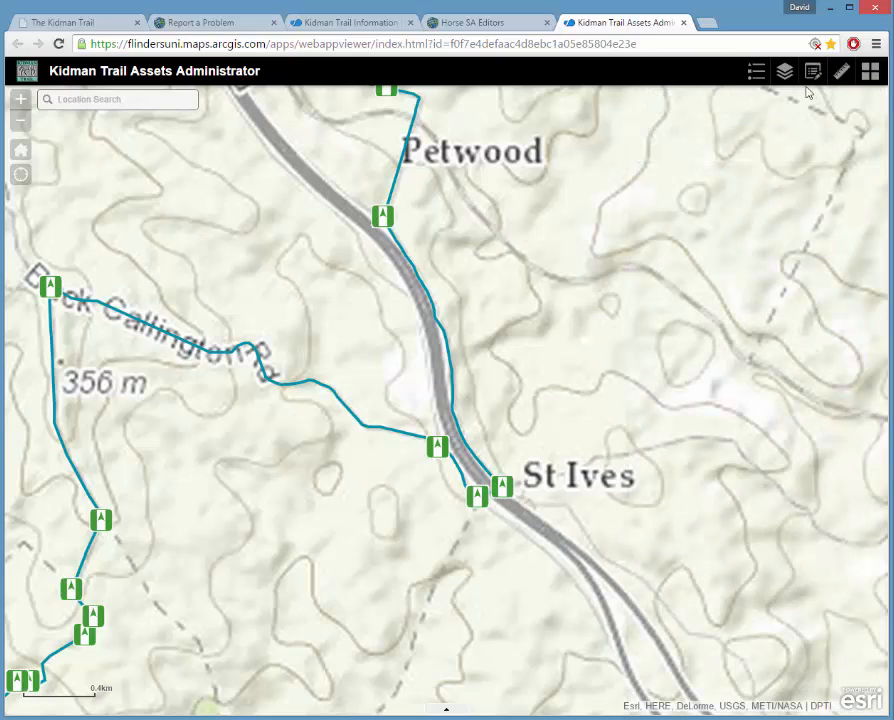
left_click(787, 75)
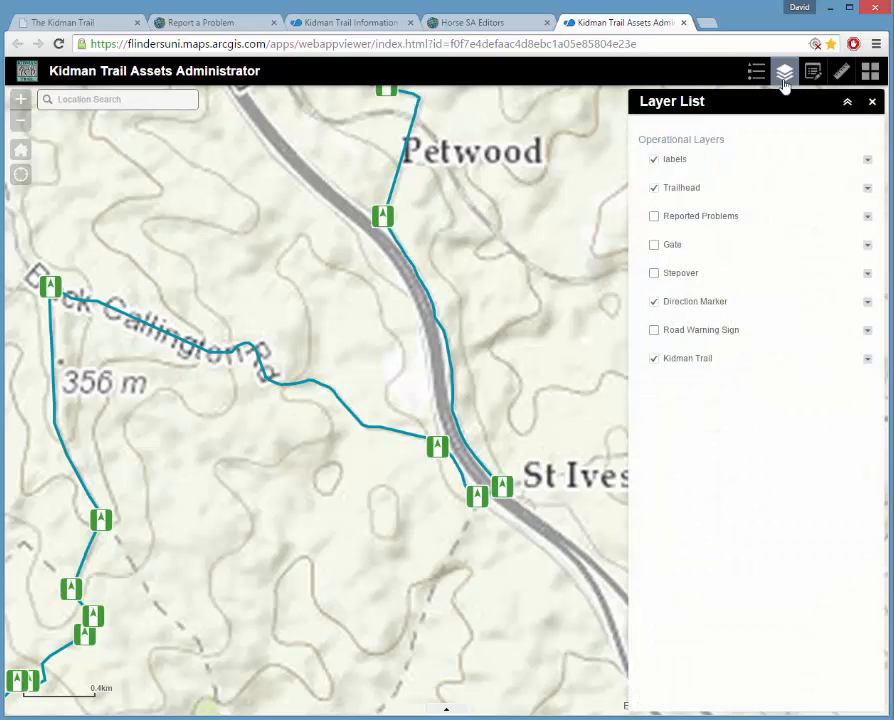
left_click(655, 302)
left_click(655, 218)
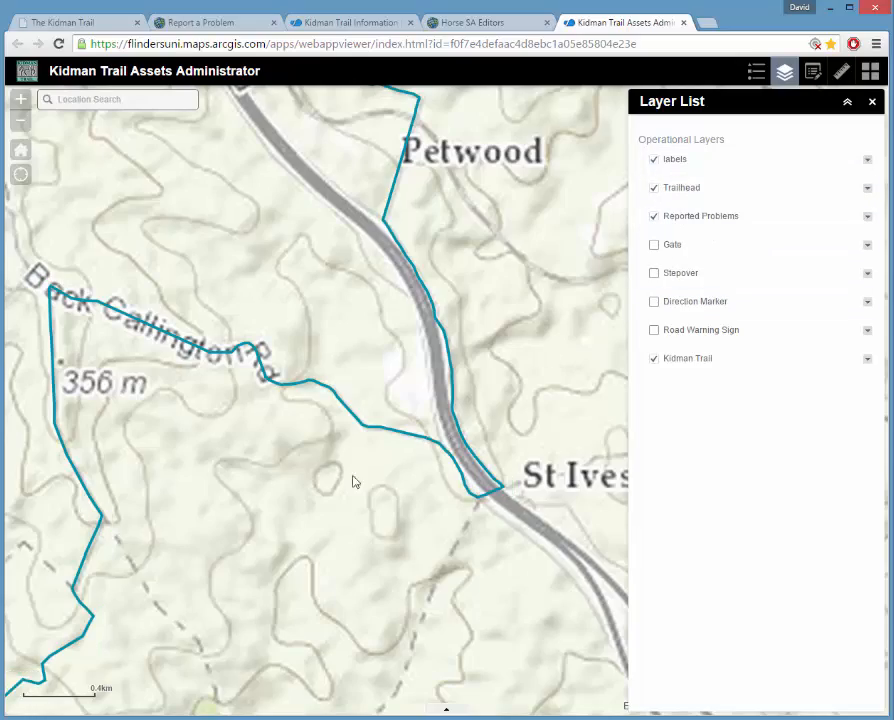
Zoom to the red problem marker at Rifle Range Rd and view its details.
scroll(350, 482, "down", 3)
left_click_drag(199, 652, 588, 382)
mouse_move(280, 489)
left_mouse_down()
mouse_move(418, 402)
mouse_move(549, 354)
mouse_move(355, 525)
left_mouse_up()
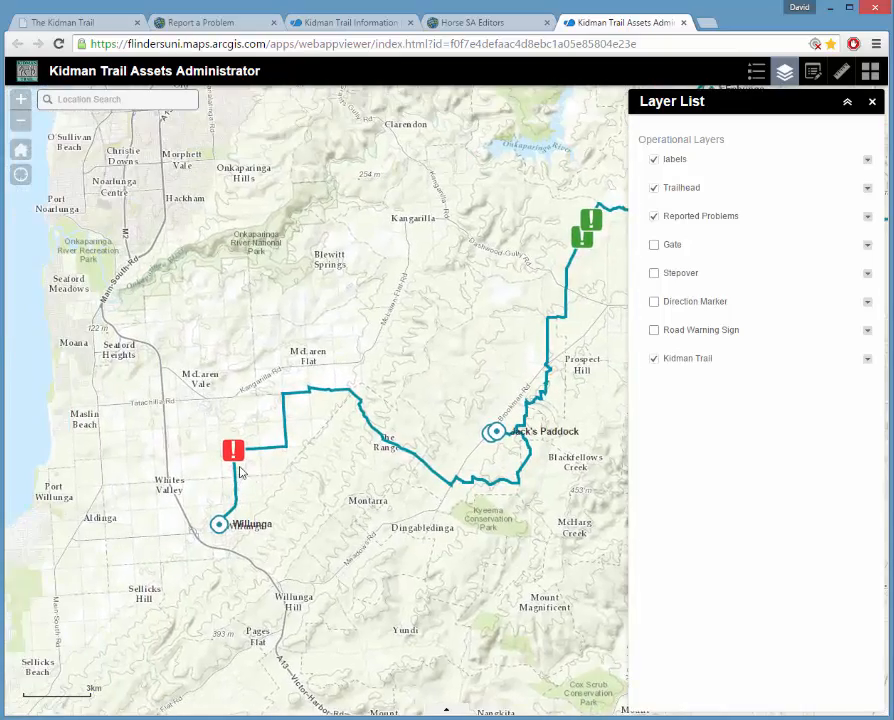
scroll(241, 470, "up", 3)
left_click_drag(241, 404, 302, 455)
scroll(242, 417, "up", 2)
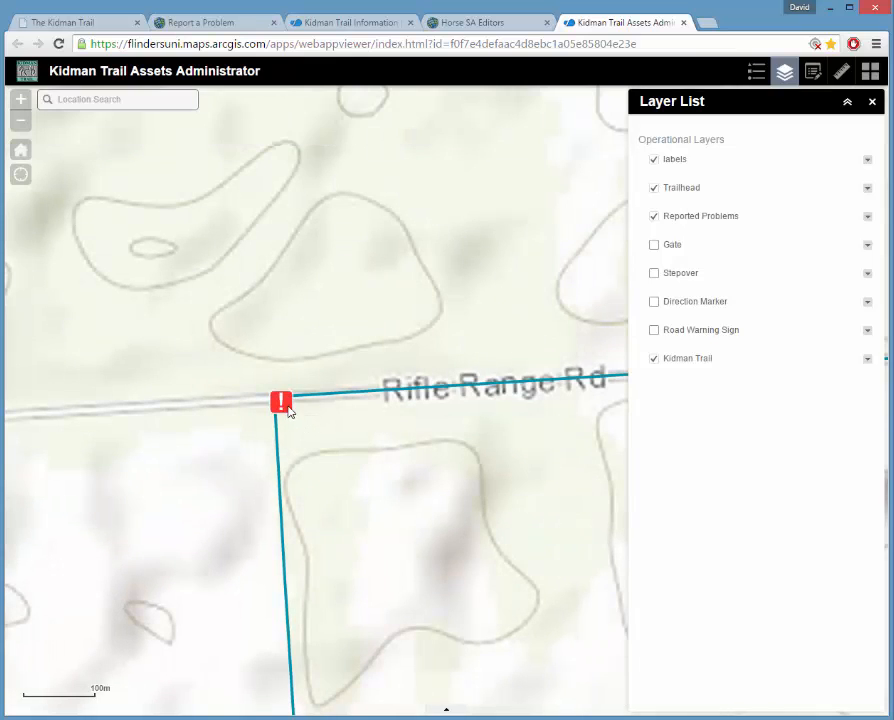
left_click(284, 400)
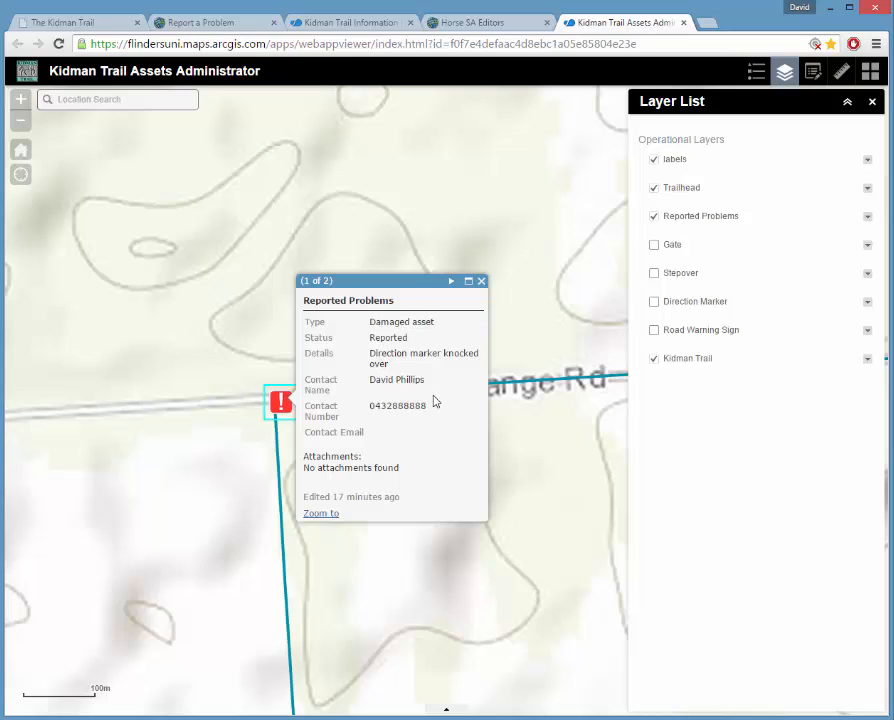
left_click(480, 286)
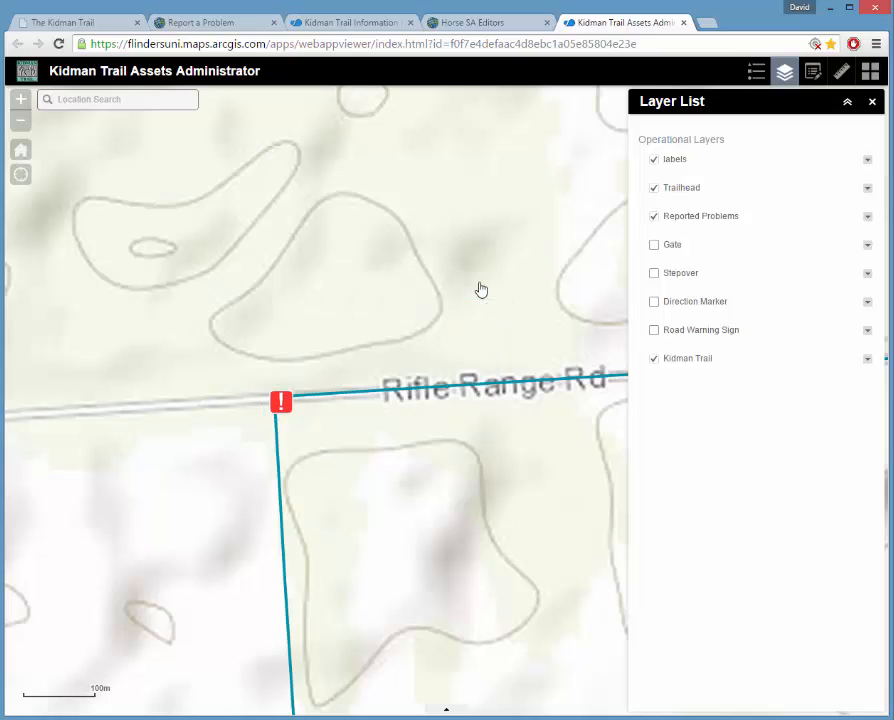
left_click(873, 101)
Read the problem marker's location in degrees (138.558246, -35.239844), then close Measurement.
left_click(841, 78)
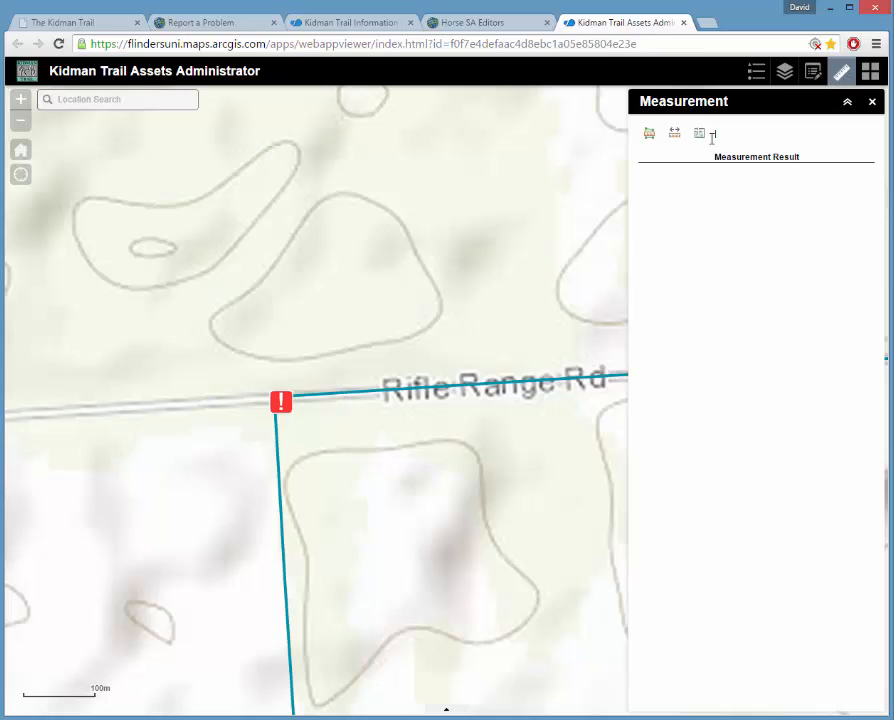
left_click(700, 135)
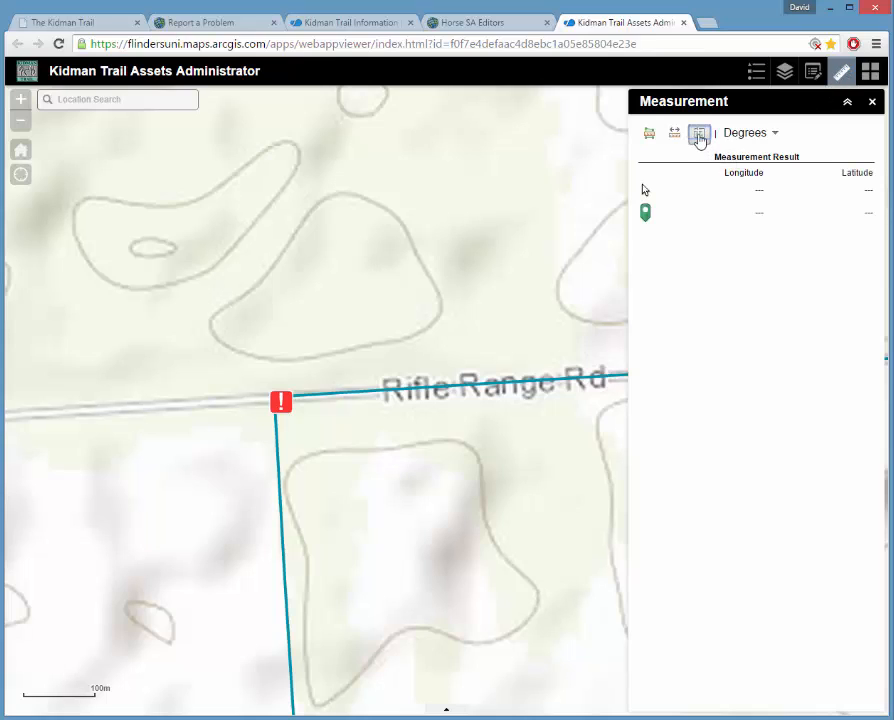
left_click(282, 404)
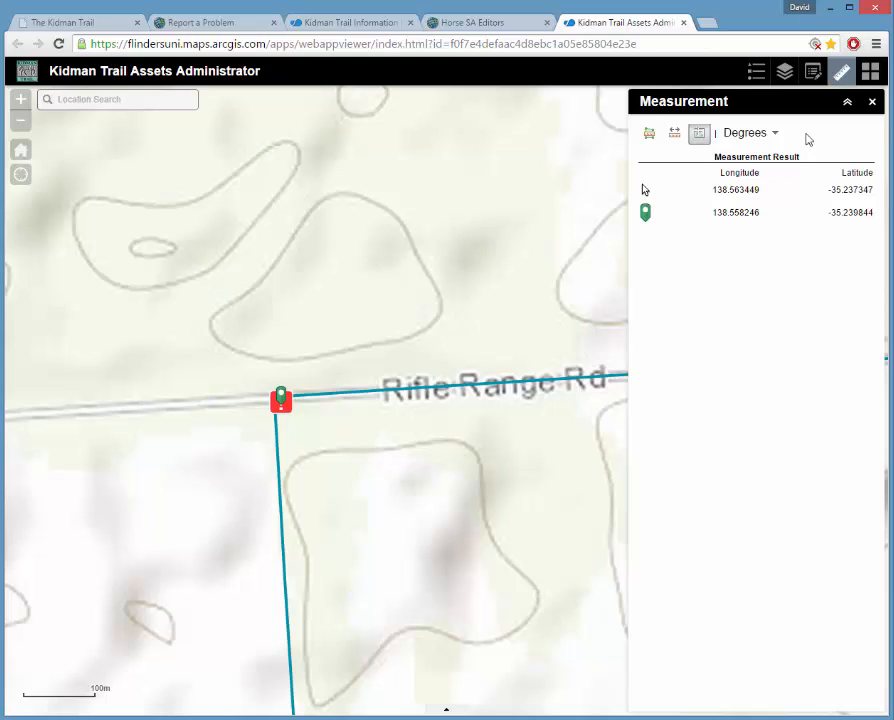
left_click(872, 103)
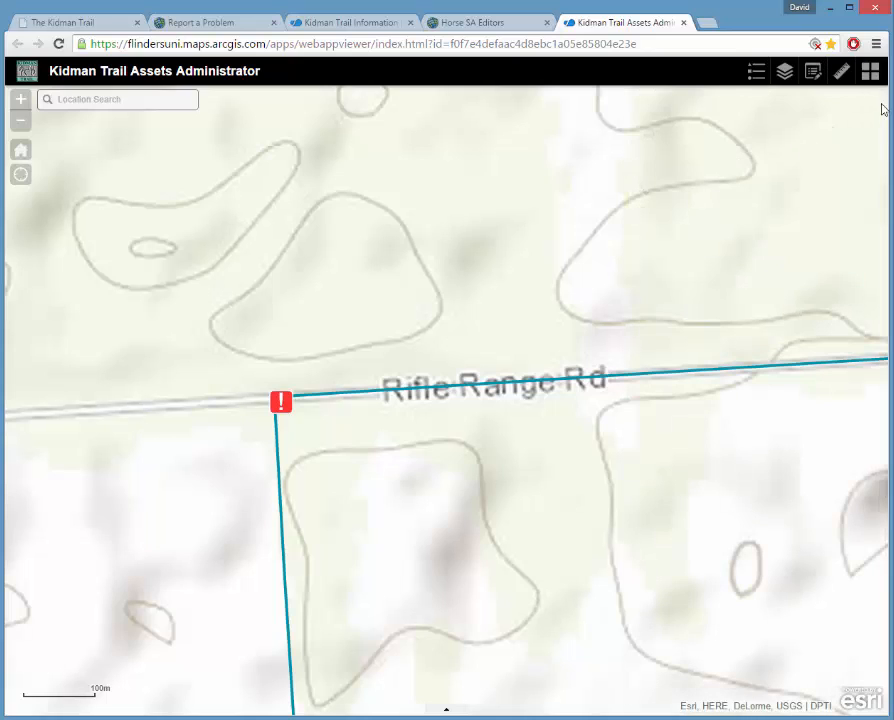
Try OpenStreetMap and Bing Hybrid, settle on the Topographic basemap, and pan along the trail.
scroll(628, 235, "up", 5)
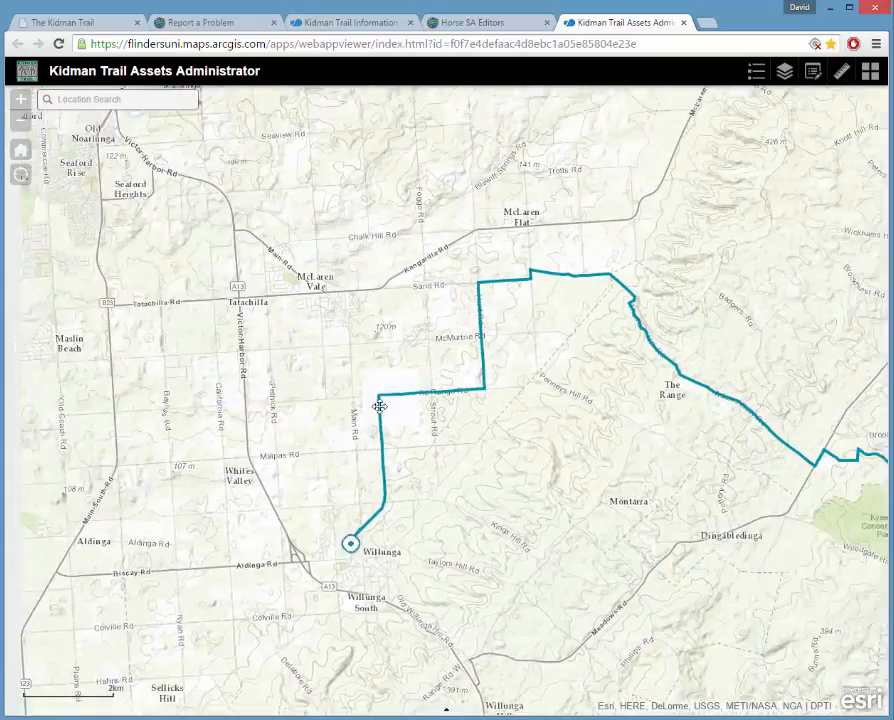
left_click_drag(379, 406, 251, 503)
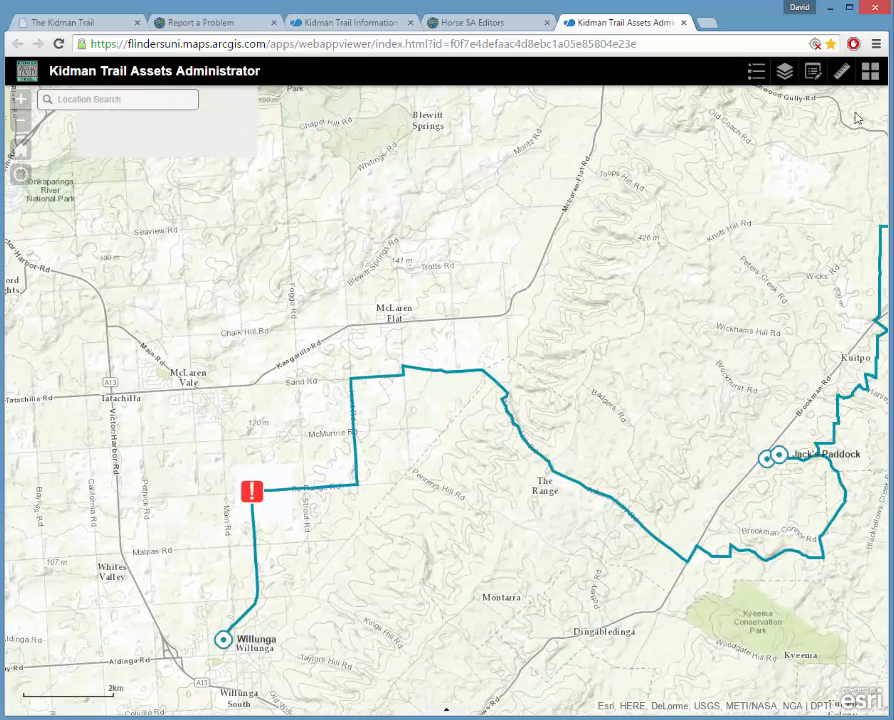
left_click(872, 74)
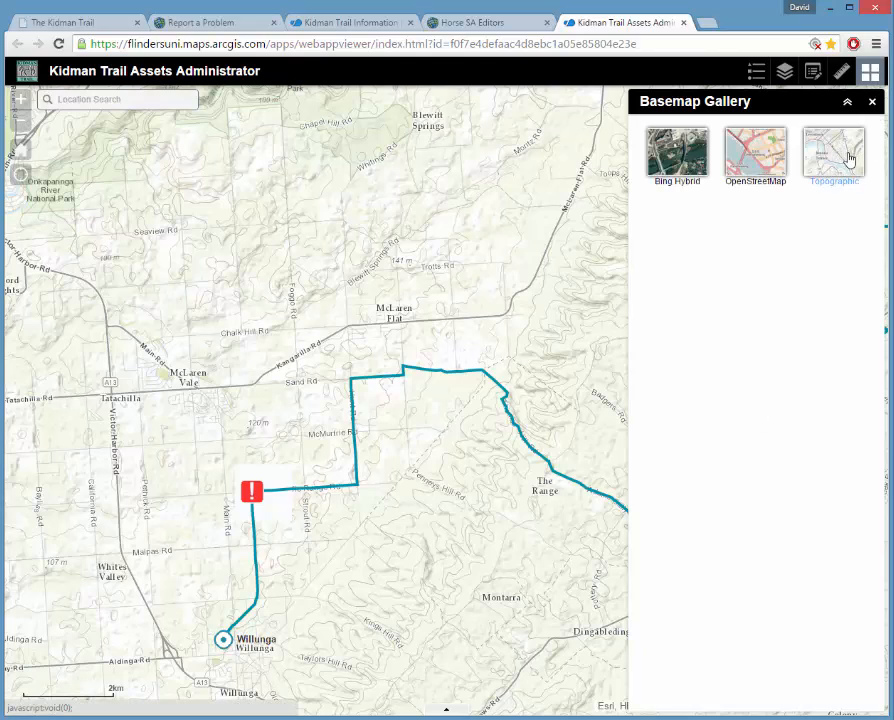
left_click(767, 164)
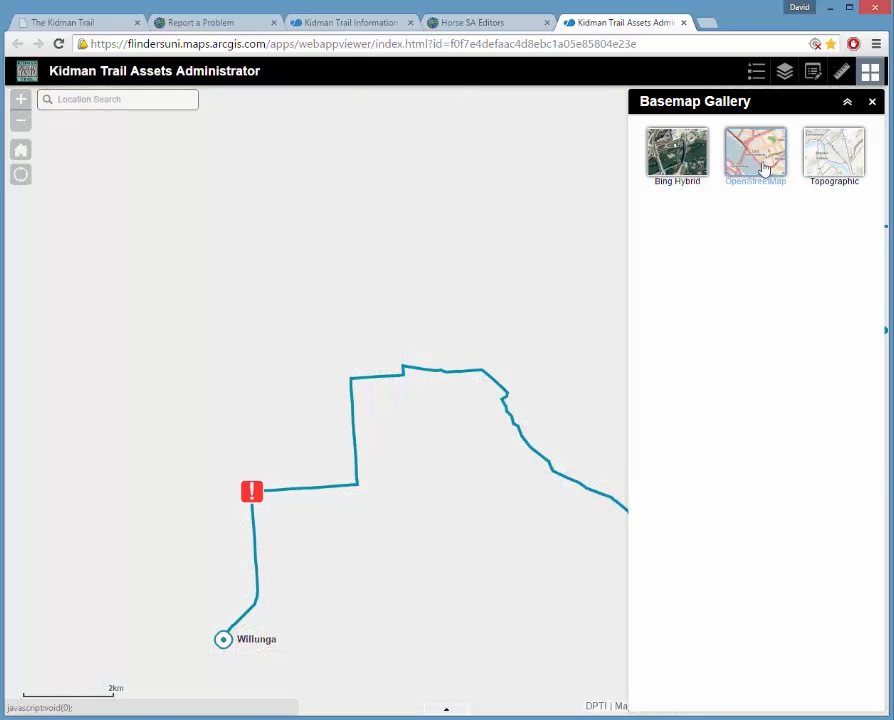
left_click(680, 163)
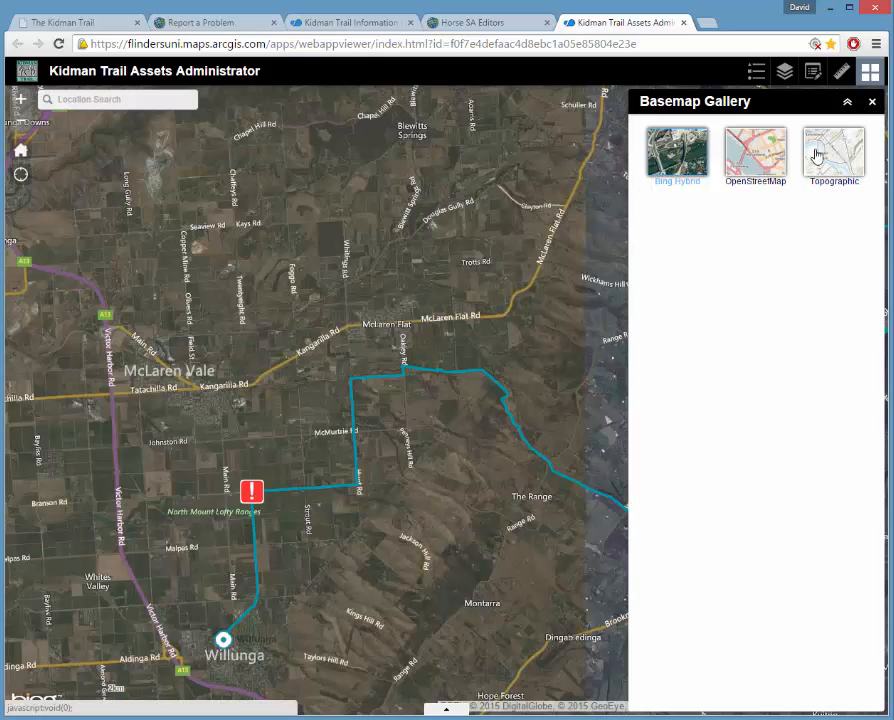
left_click(836, 156)
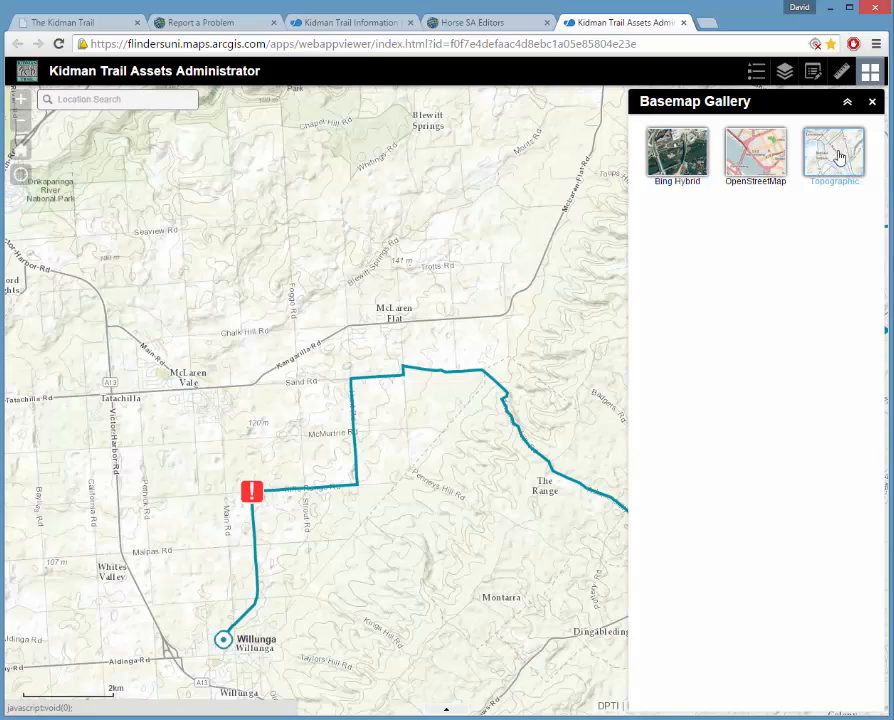
left_click(873, 105)
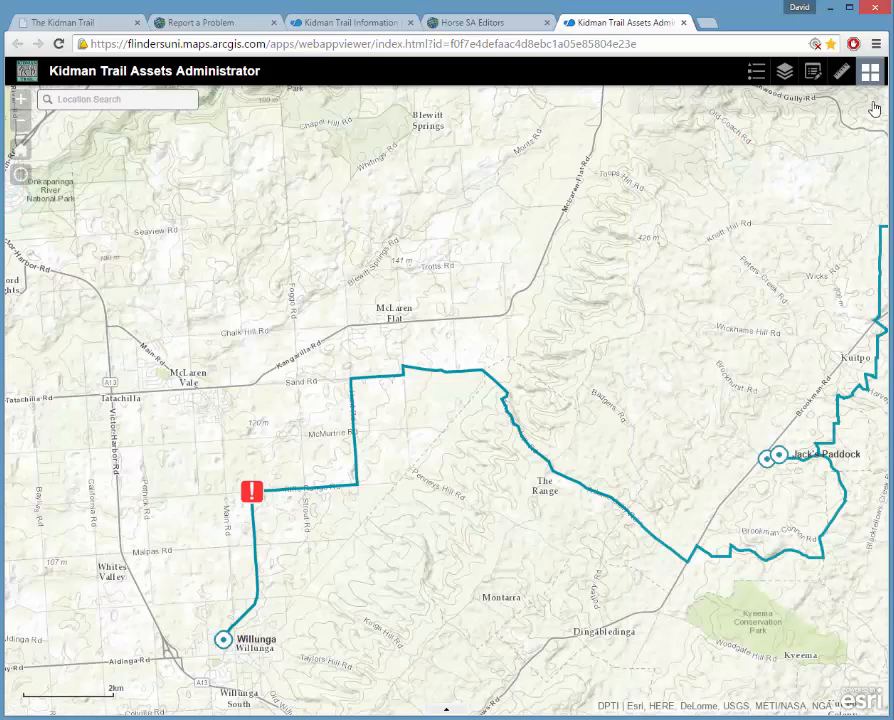
left_click_drag(418, 553, 424, 466)
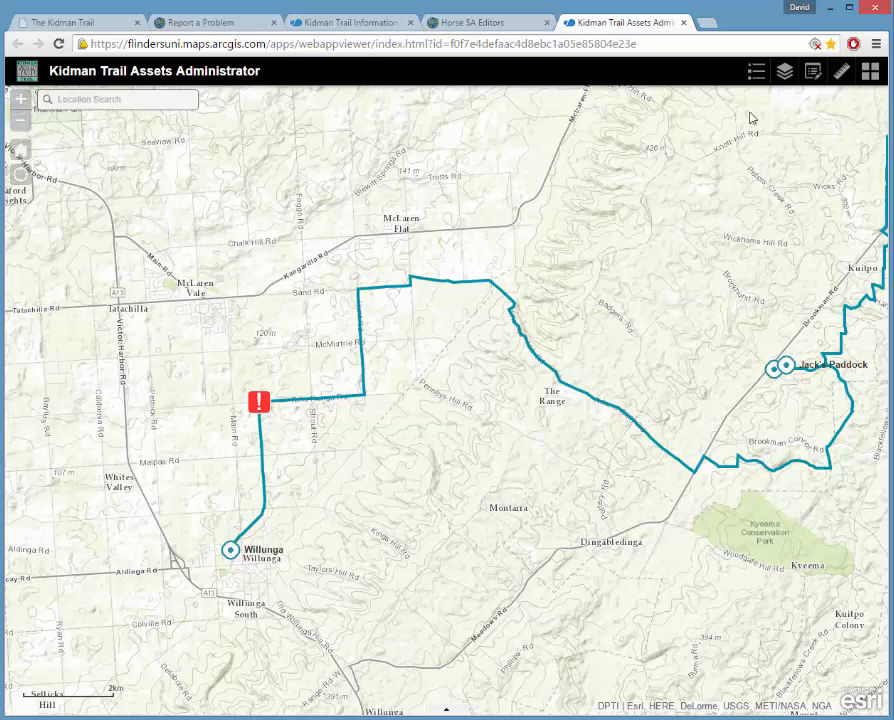
In the Layer List, hide Reported Problems and turn on the Gate layer.
left_click(785, 74)
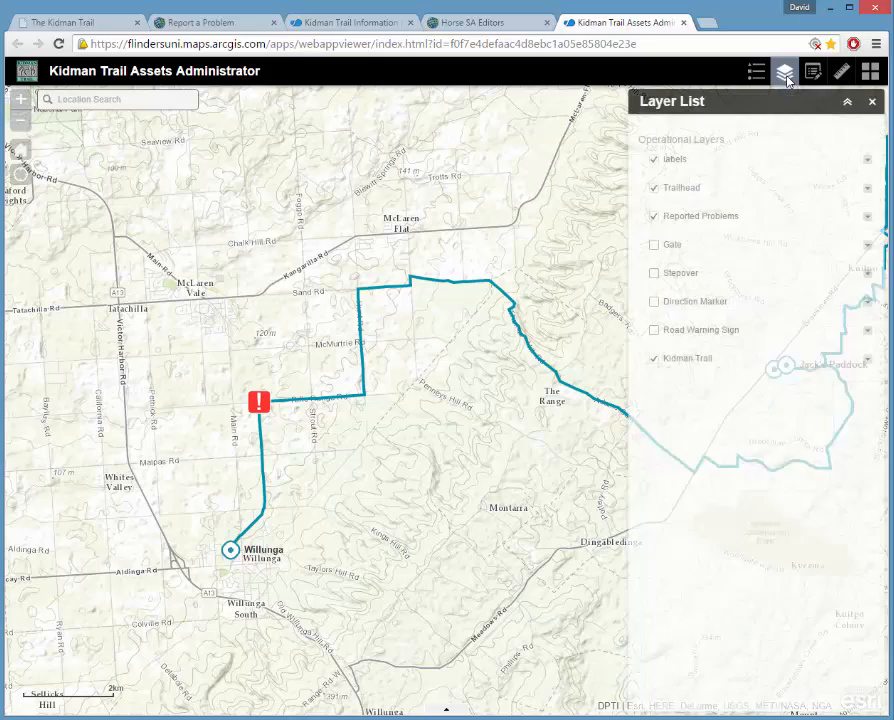
left_click(655, 220)
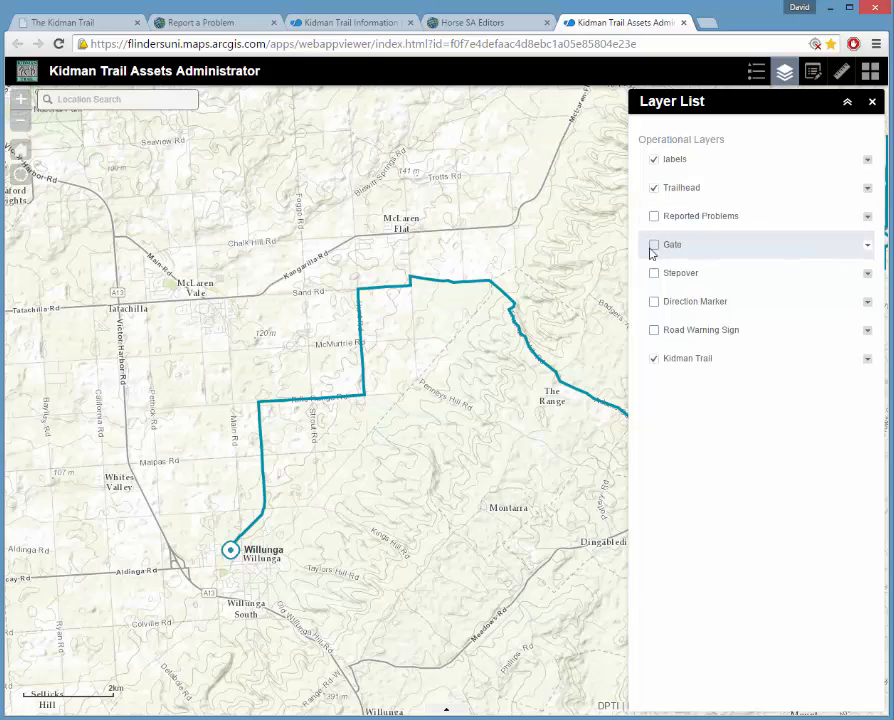
left_click(654, 245)
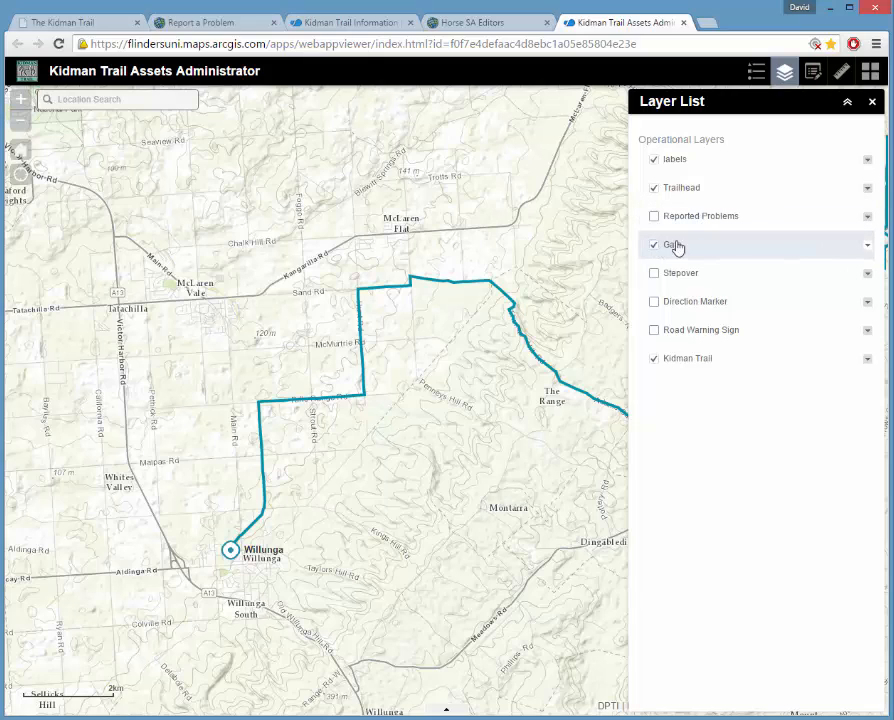
left_click(872, 102)
Zoom out to the whole trail, inspect two gates' attributes, and open the attribute table.
left_click_drag(638, 340, 422, 424)
scroll(490, 395, "down", 2)
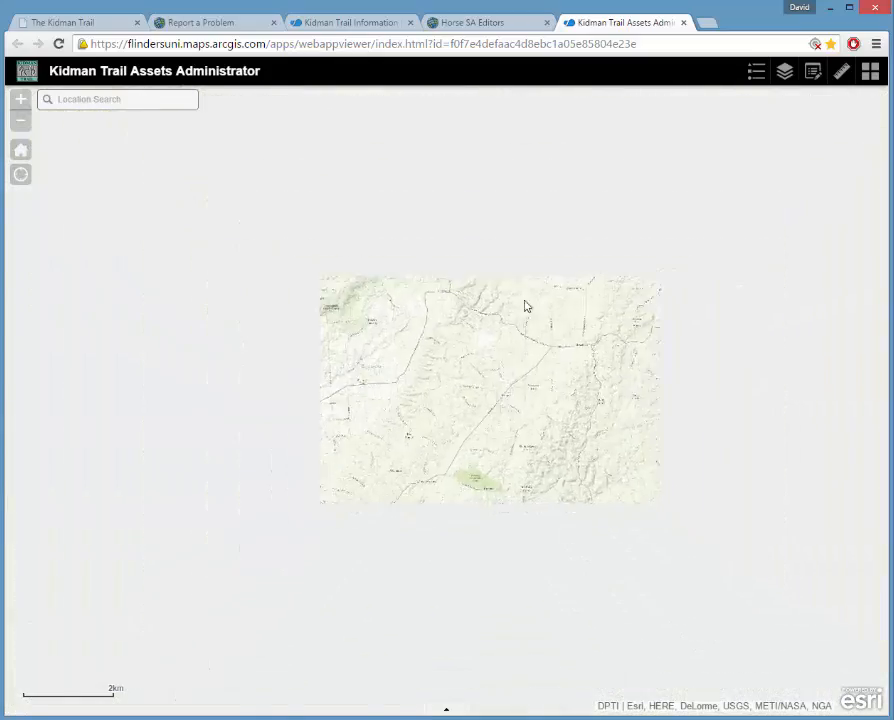
left_click_drag(530, 249, 421, 395)
left_click_drag(575, 222, 496, 288)
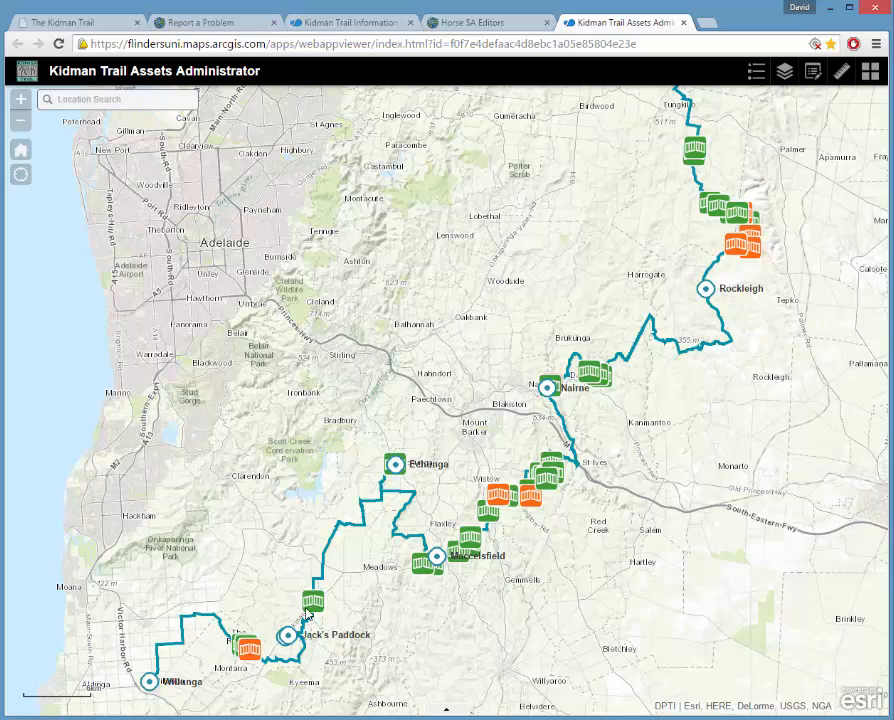
left_click(694, 148)
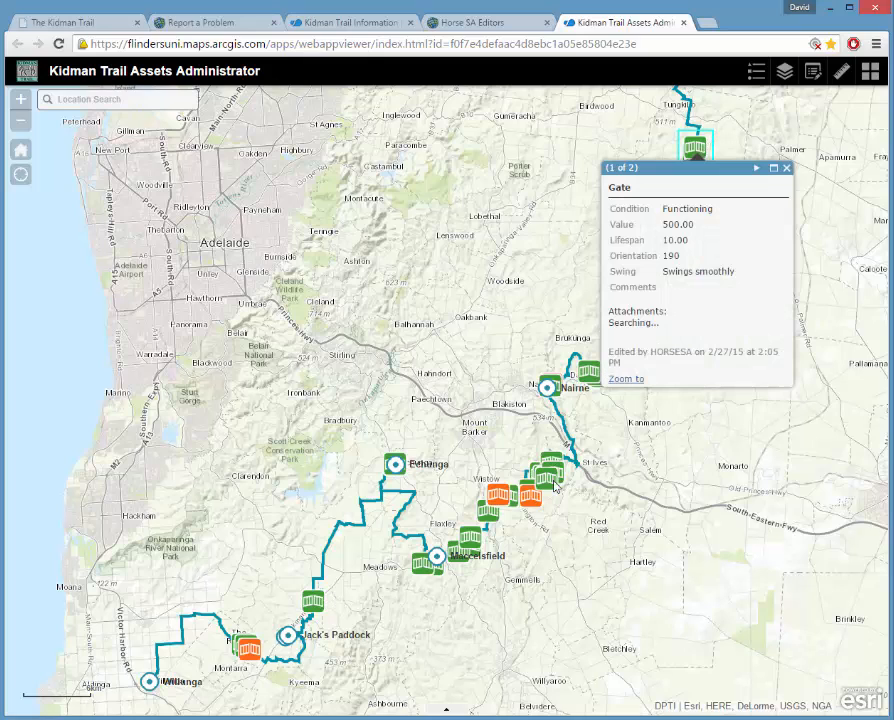
left_click(549, 386)
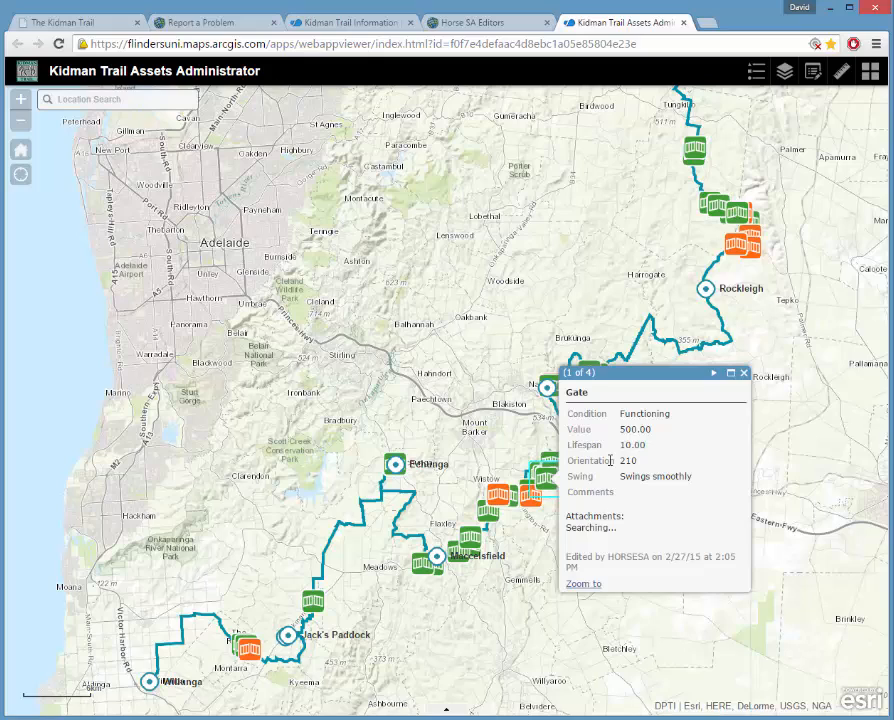
left_click(742, 373)
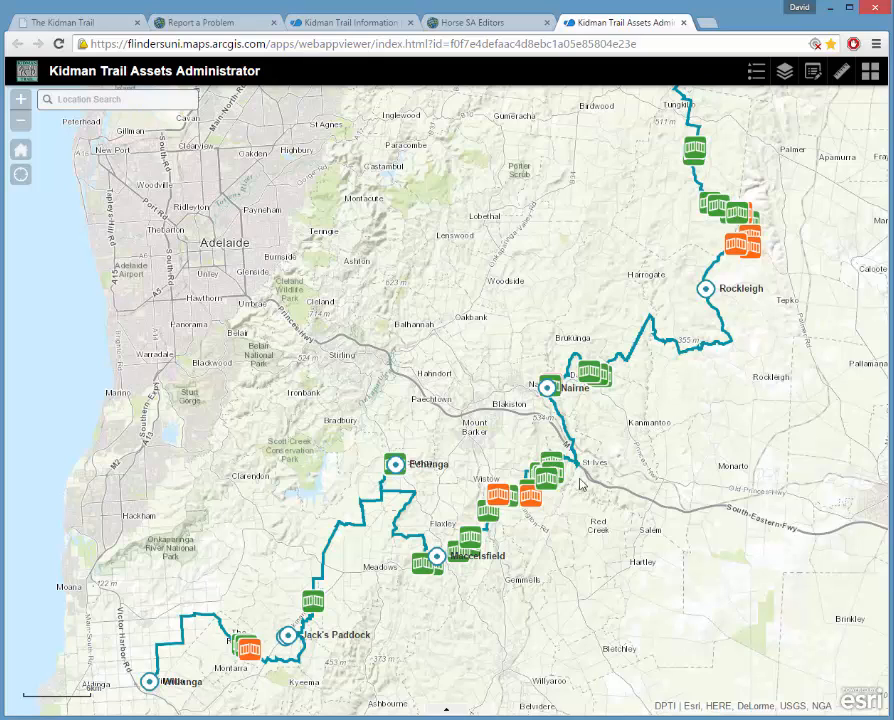
left_click(448, 710)
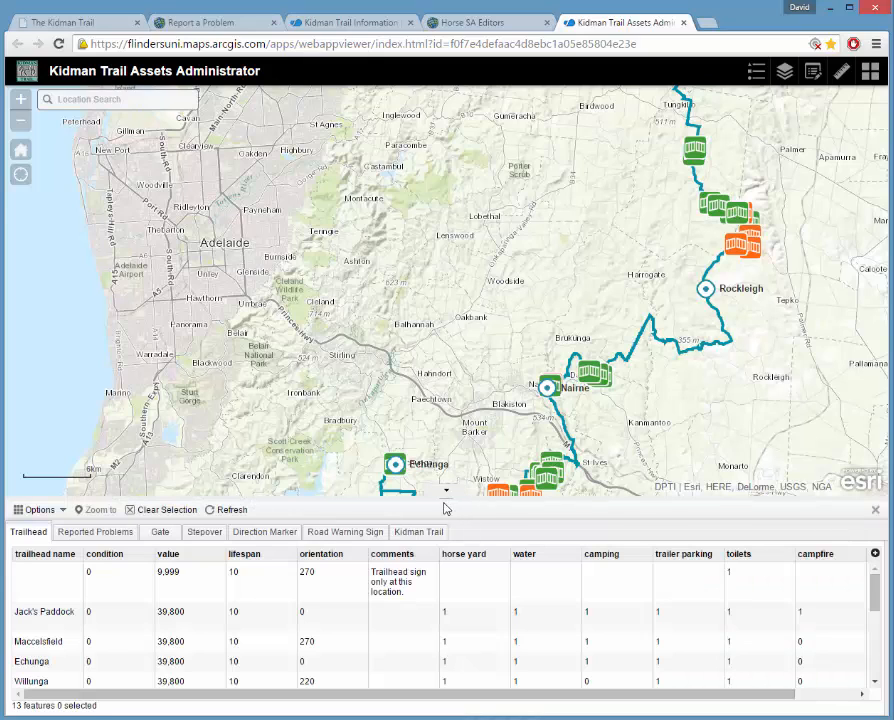
Enlarge the attribute table, switch to the Gate records, and select the first gate (orientation 140).
left_click_drag(445, 509, 437, 363)
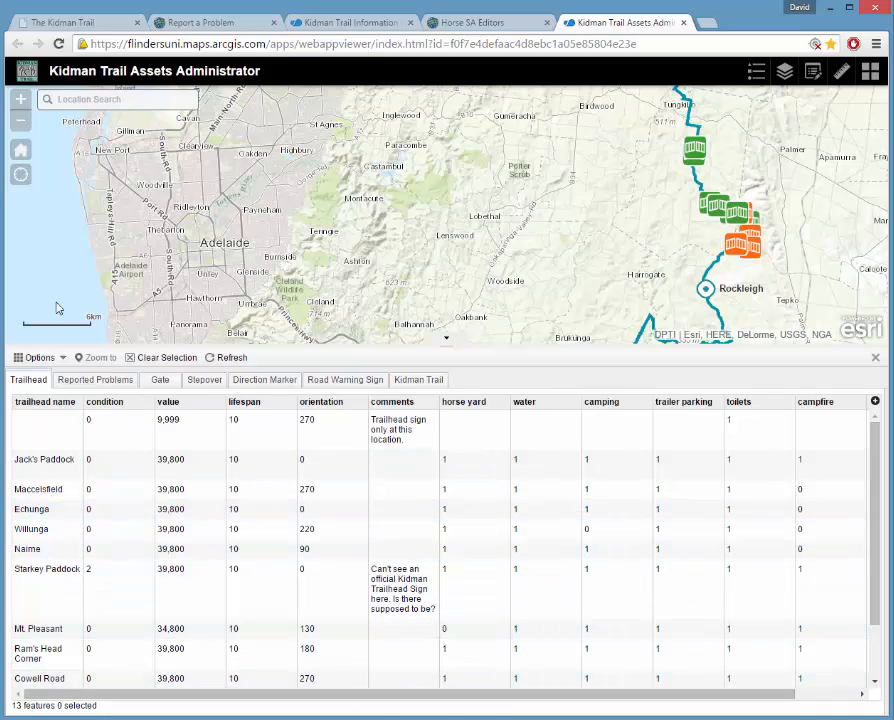
left_click(111, 386)
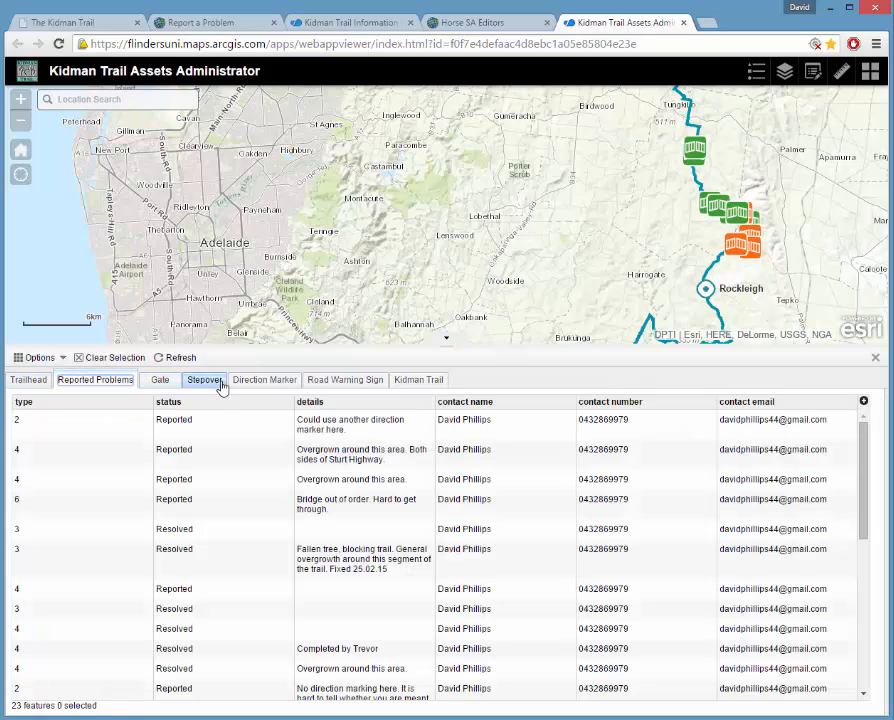
left_click(167, 386)
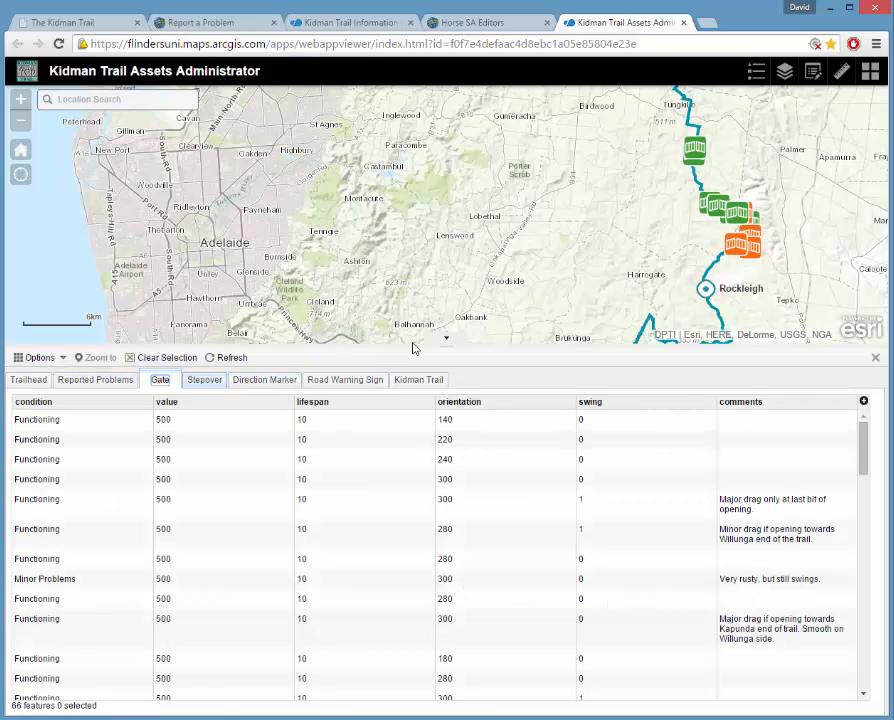
left_click_drag(502, 350, 500, 407)
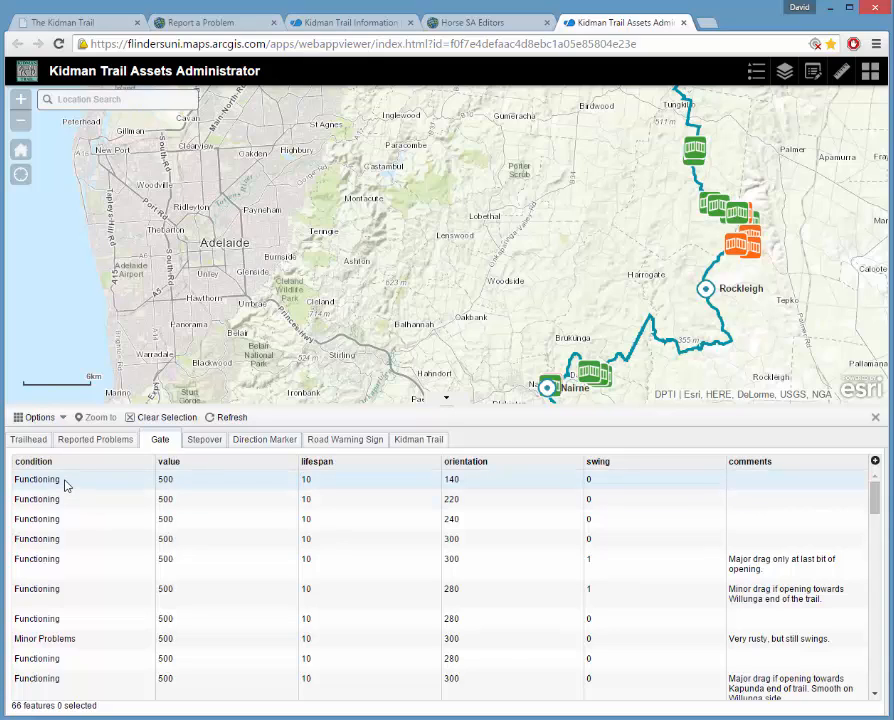
left_click(30, 478)
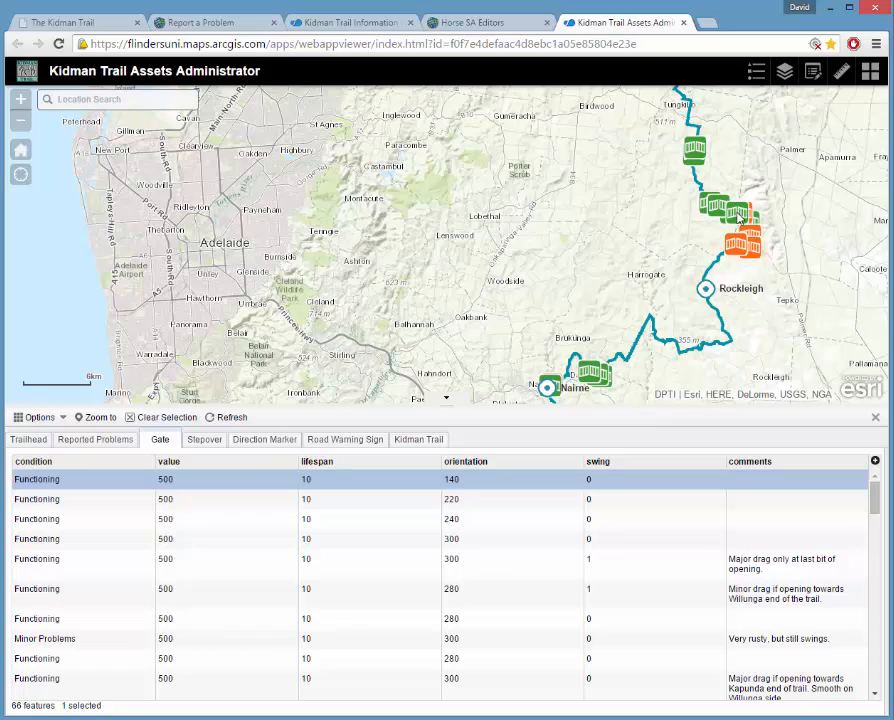
Clear the gate selection and select the orientation-270 'Minor drag because of weeds' gate.
left_click(696, 151)
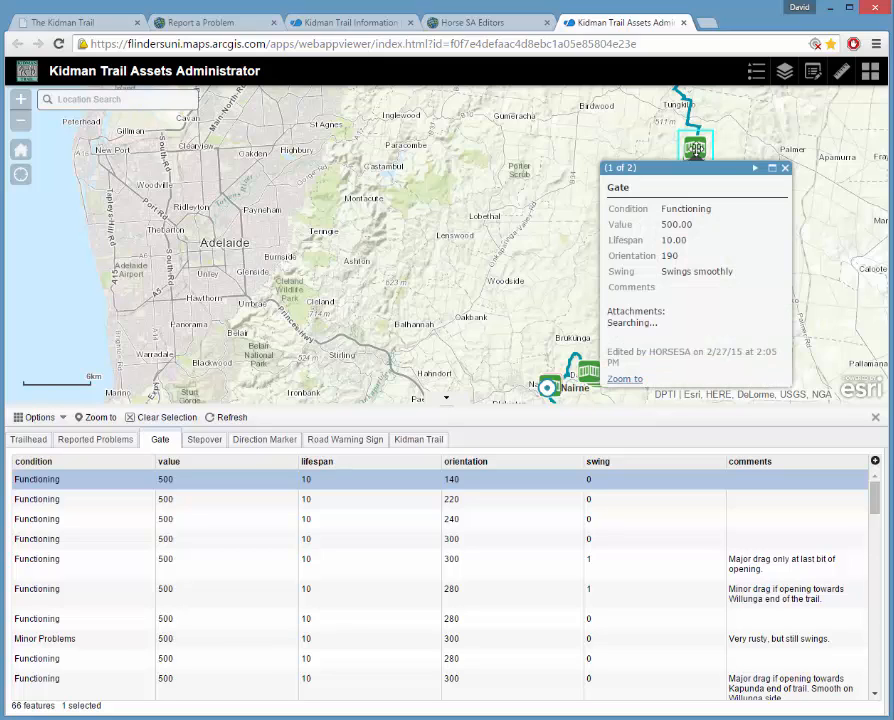
left_click_drag(875, 495, 852, 464)
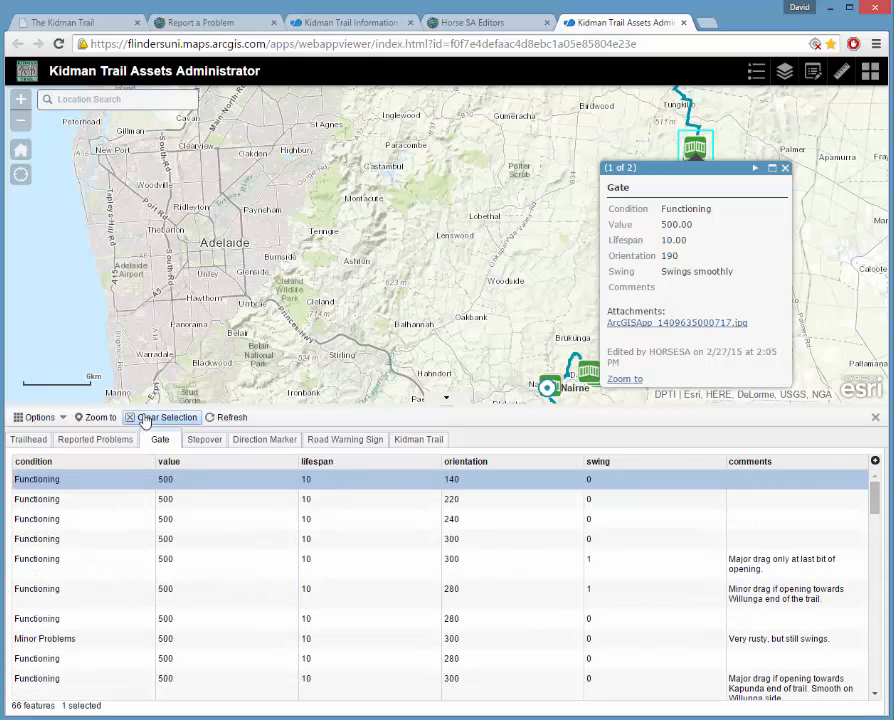
left_click(47, 541)
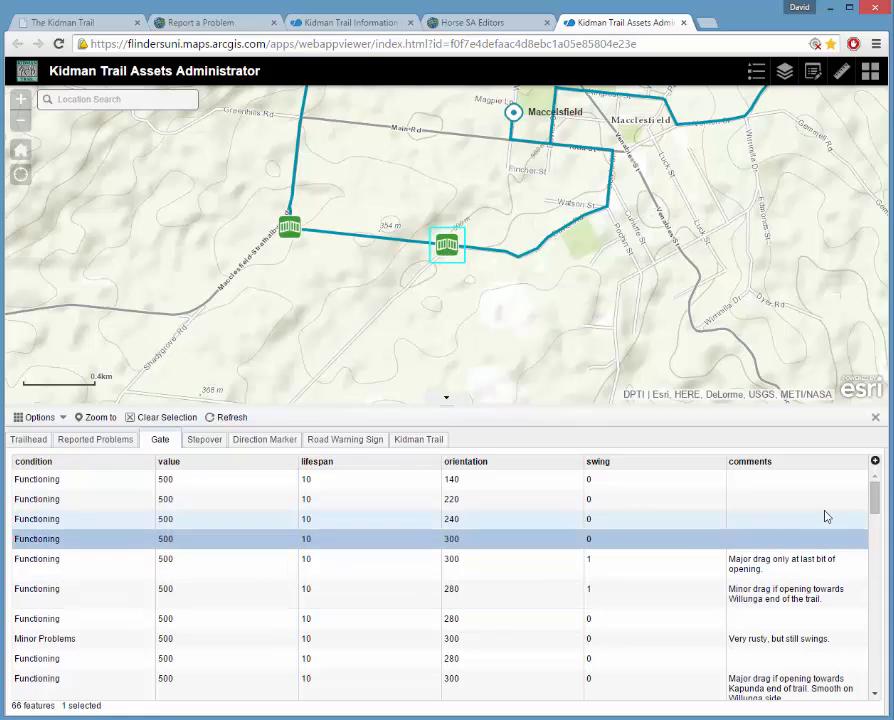
scroll(874, 516, "down", 3)
scroll(882, 518, "down", 3)
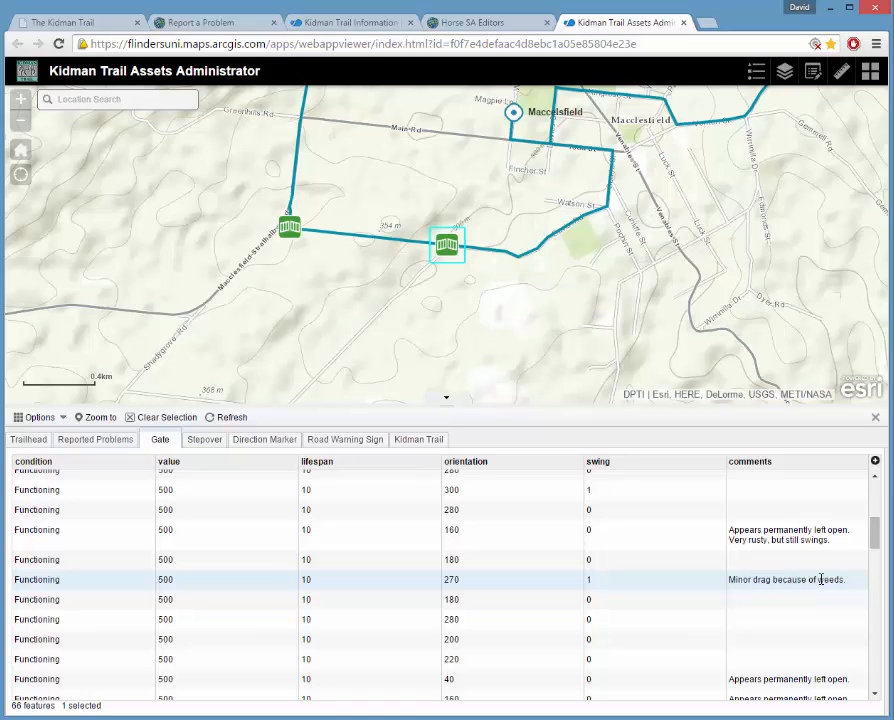
left_click(42, 580)
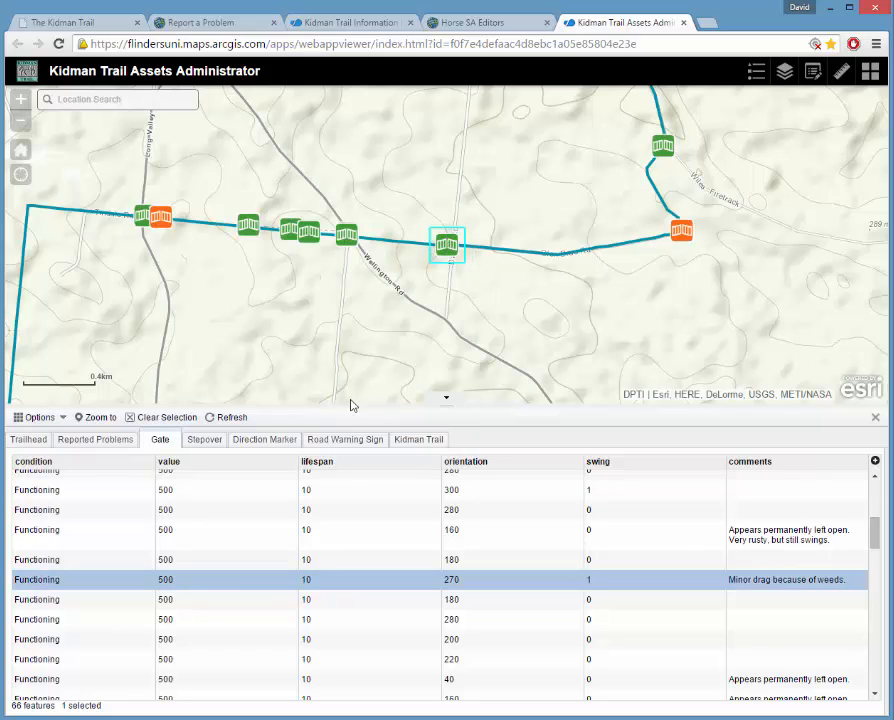
left_click_drag(876, 537, 874, 472)
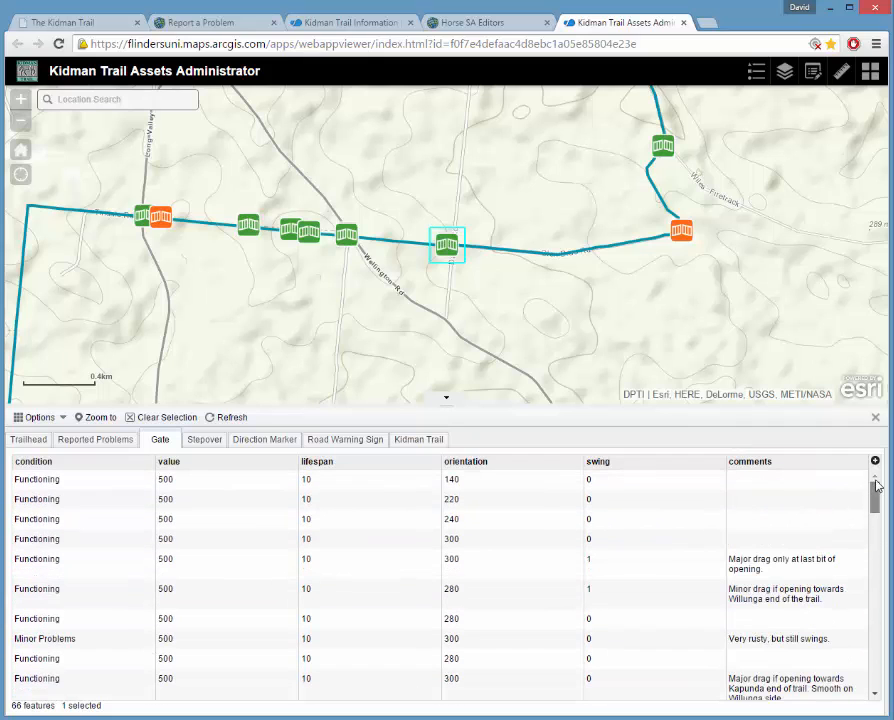
Sort the gate records by condition and select every Major and Minor Problems gate.
left_click(50, 463)
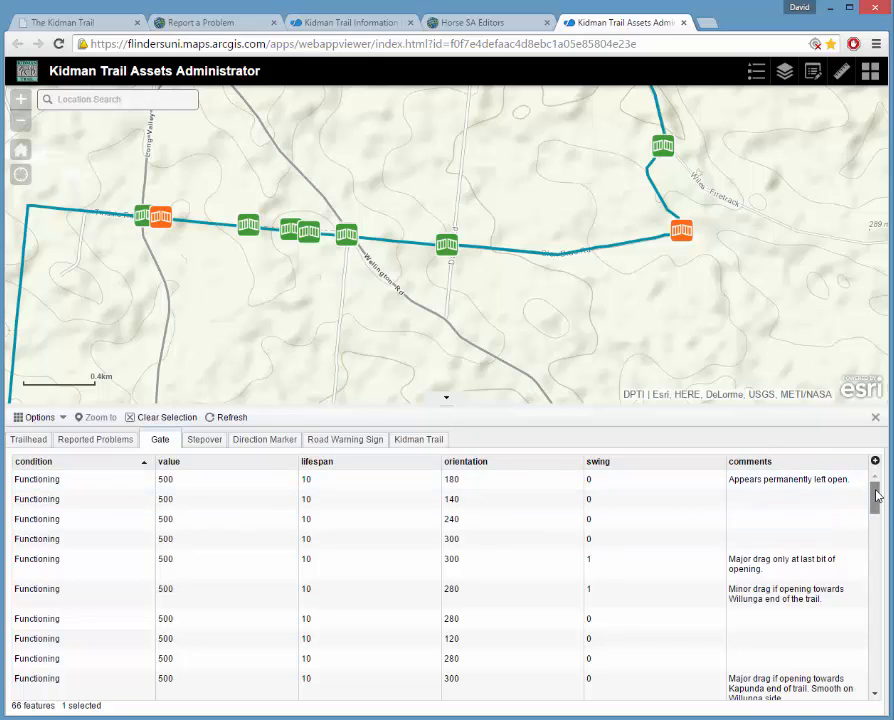
left_click_drag(876, 497, 886, 664)
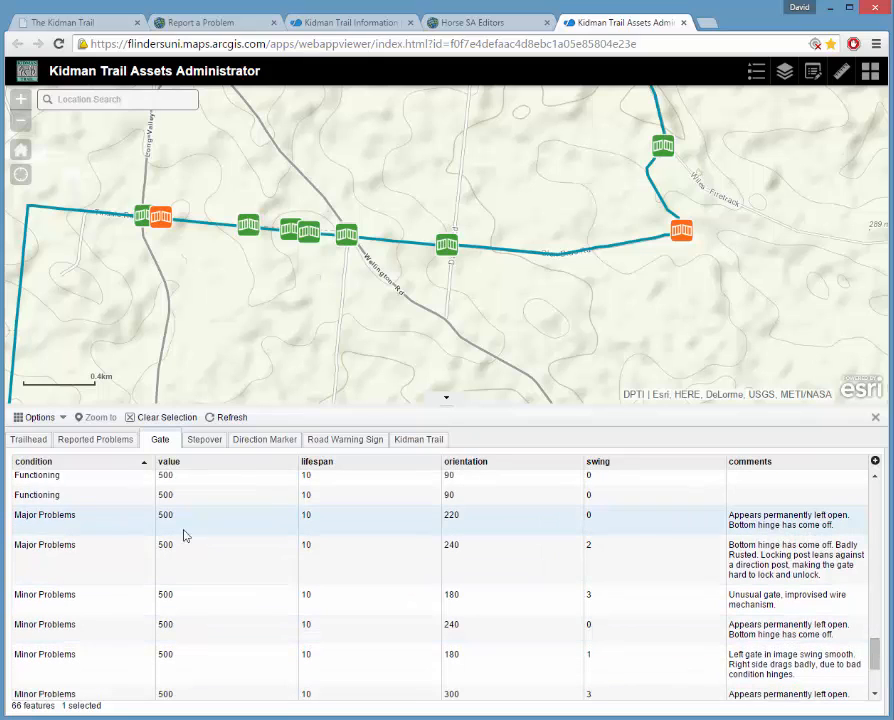
left_click(95, 523)
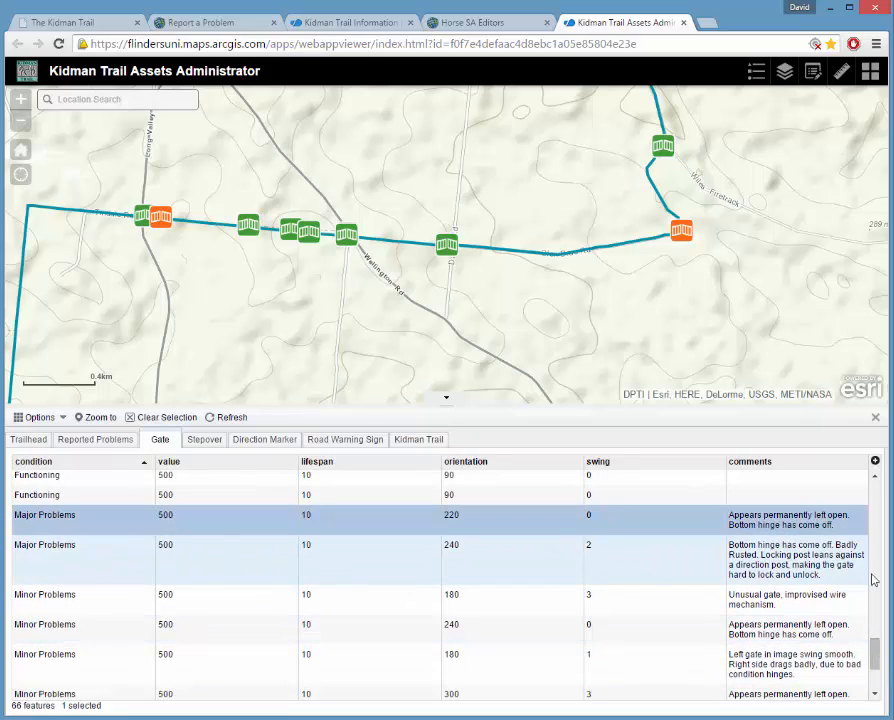
mouse_move(878, 666)
left_mouse_down()
mouse_move(877, 688)
mouse_move(878, 672)
left_mouse_up()
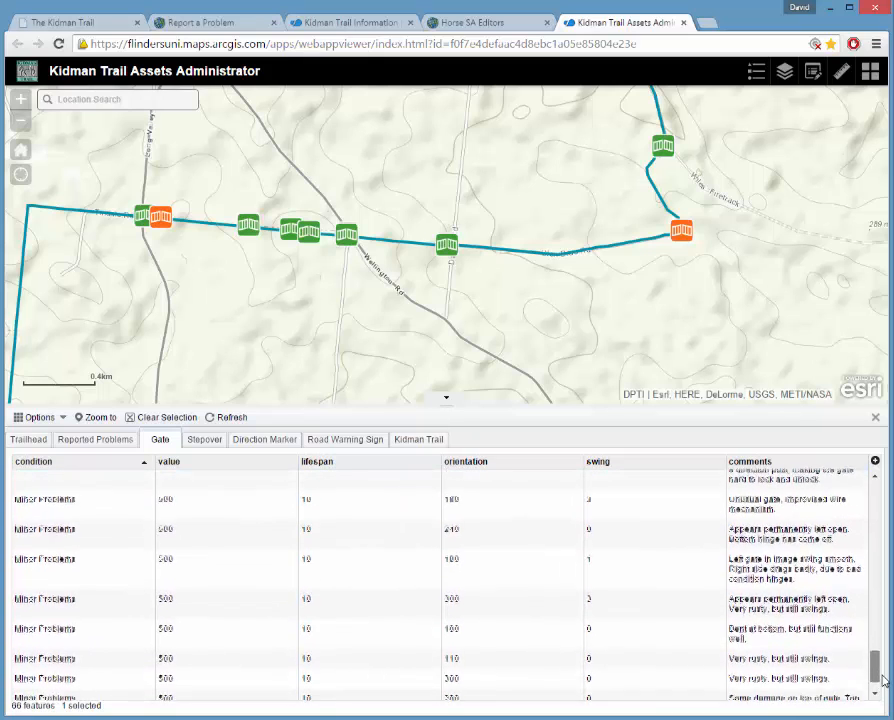
left_click(66, 688, "shift")
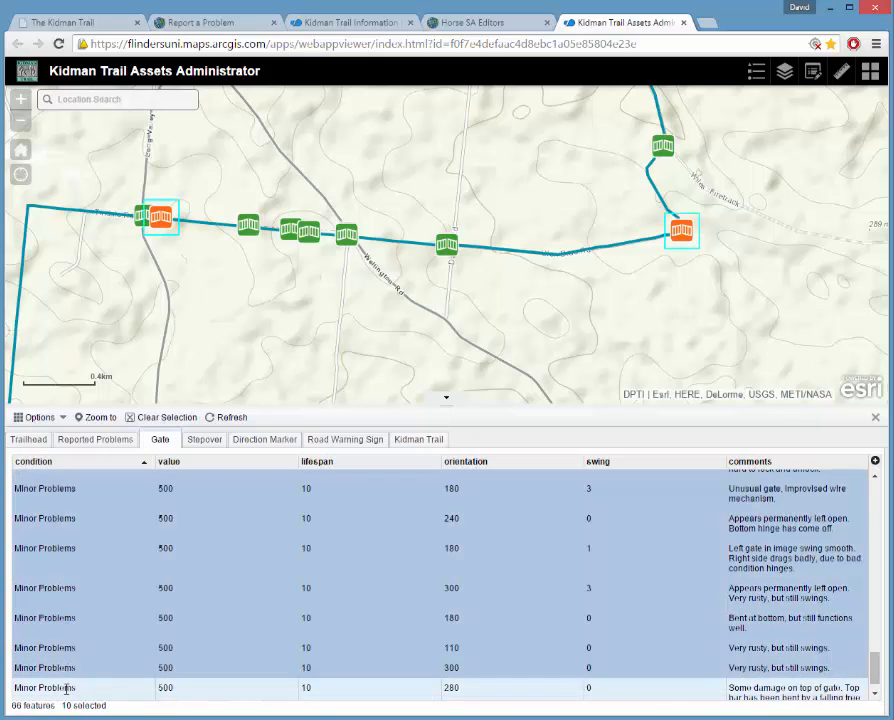
left_click_drag(877, 674, 877, 688)
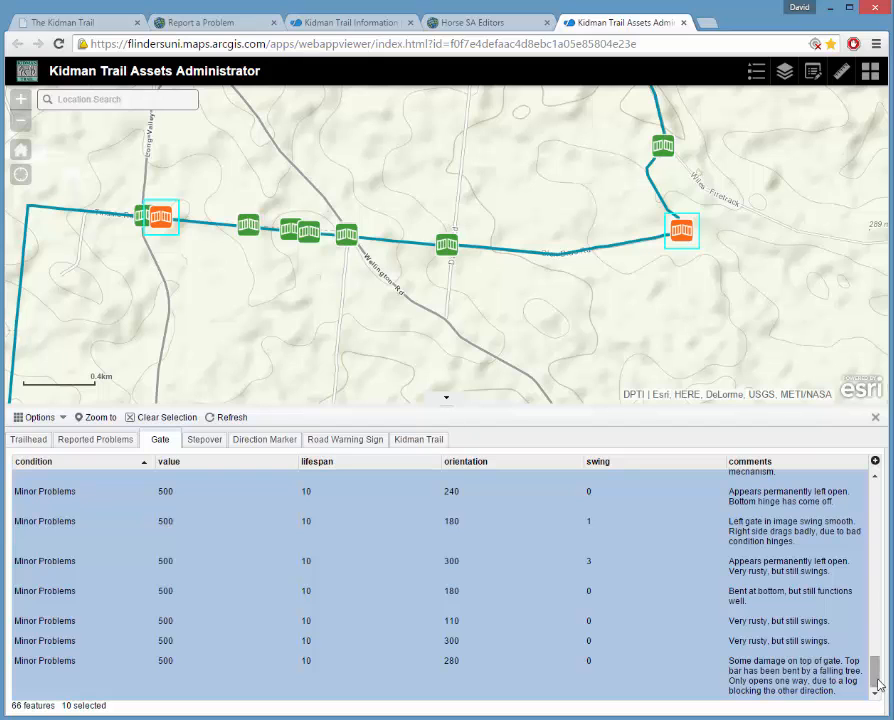
mouse_move(877, 679)
left_mouse_down()
mouse_move(879, 655)
mouse_move(880, 680)
left_mouse_up()
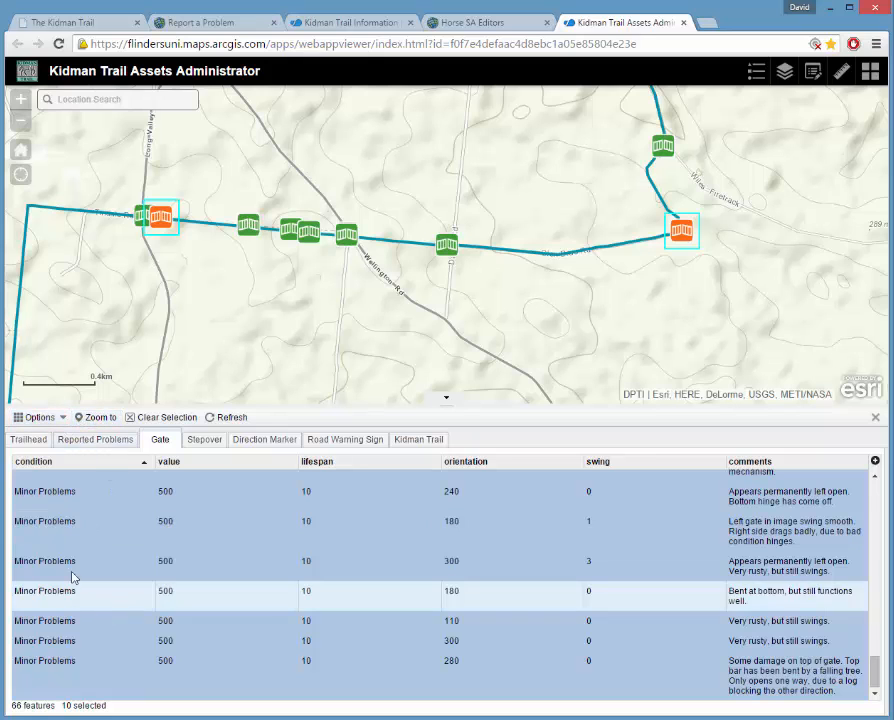
Zoom to the 10 selected gates near Wistow and keep only the orientation 300, swing 3 gate.
left_click(95, 421)
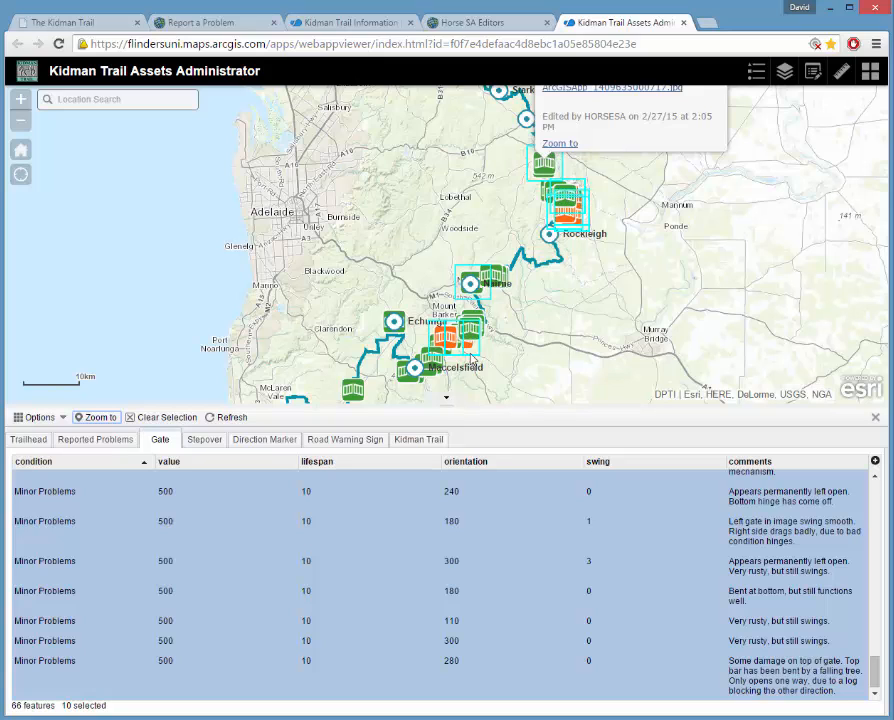
scroll(471, 357, "up", 2)
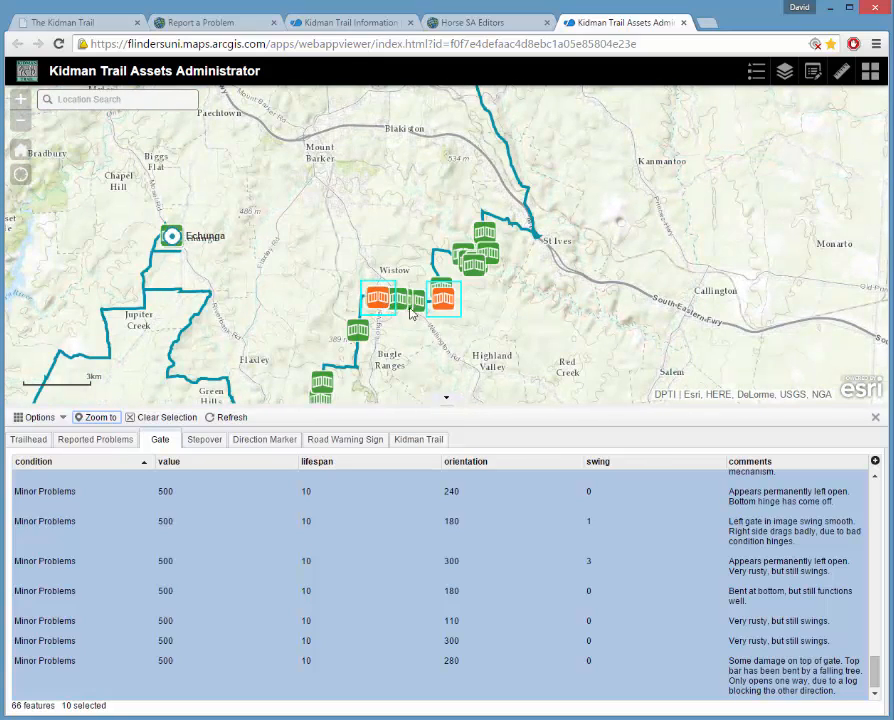
scroll(420, 315, "up", 1)
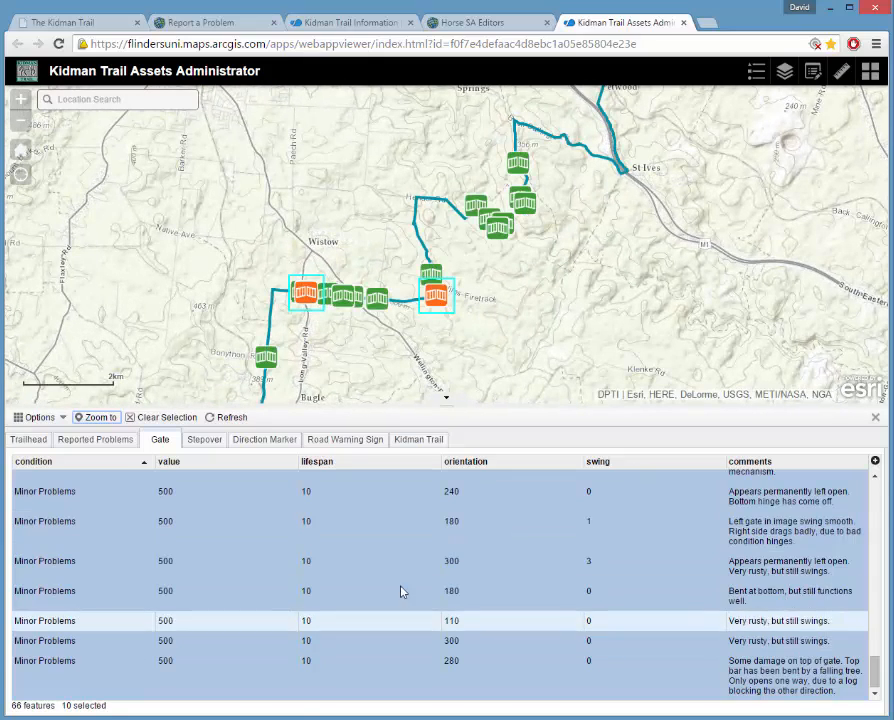
left_click(326, 564)
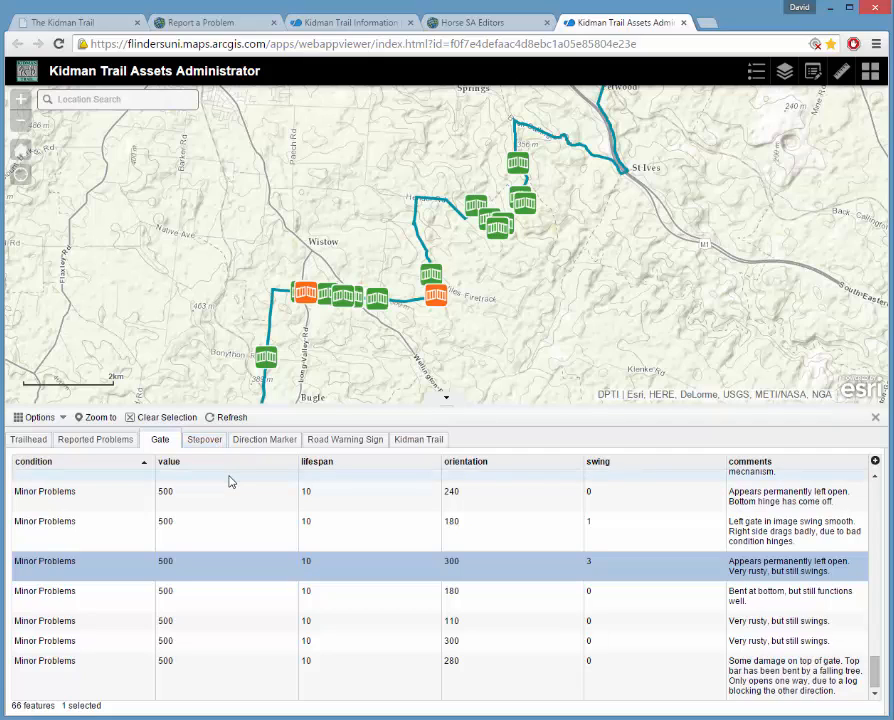
Browse the Stepover and Reported Problems attribute tables, opening and closing the table options.
left_click(204, 450)
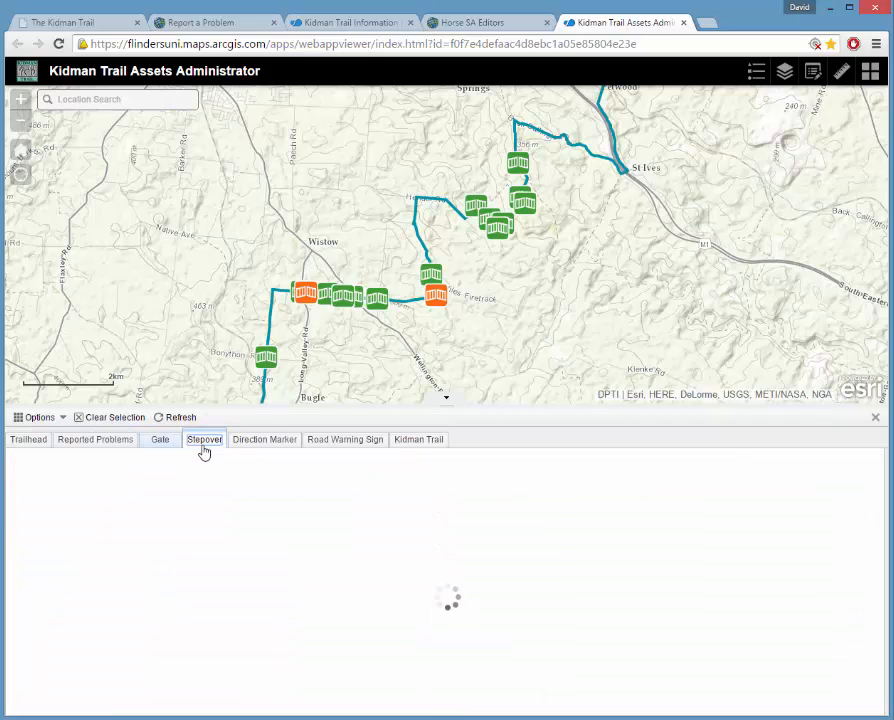
left_click(90, 443)
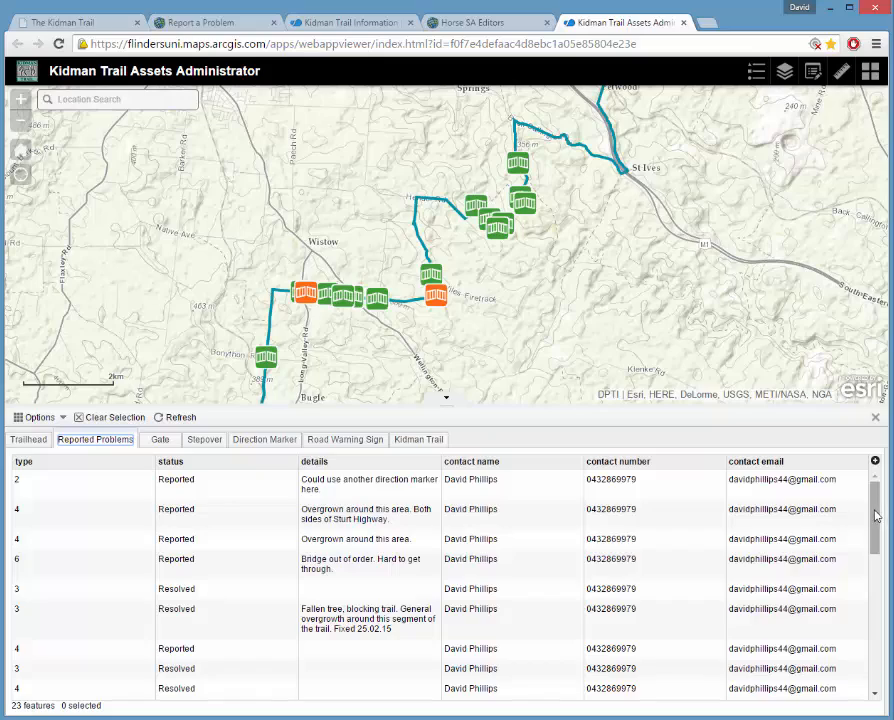
scroll(875, 515, "down", 3)
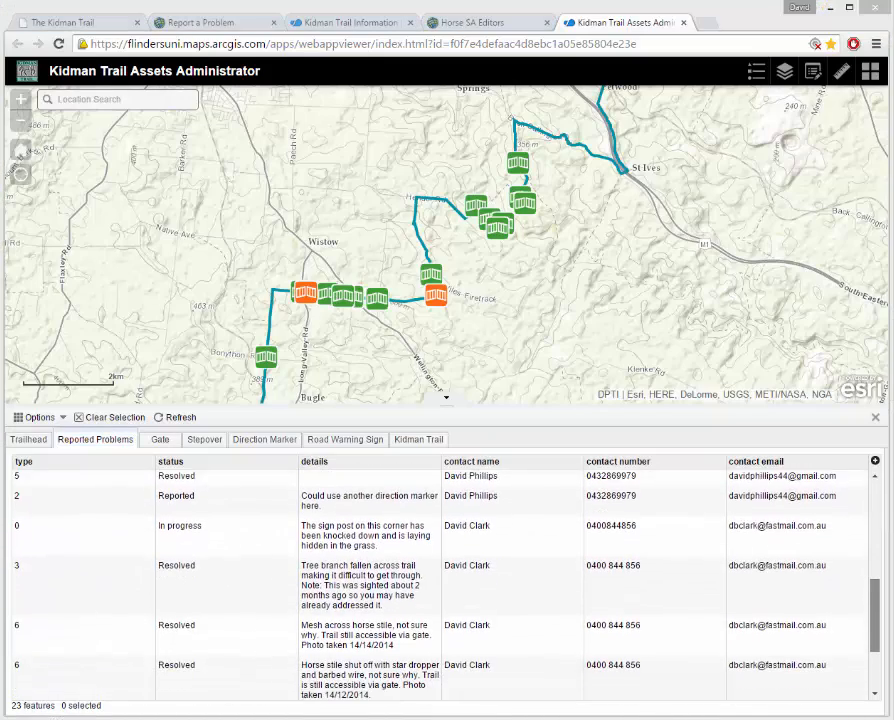
scroll(744, 600, "down", 3)
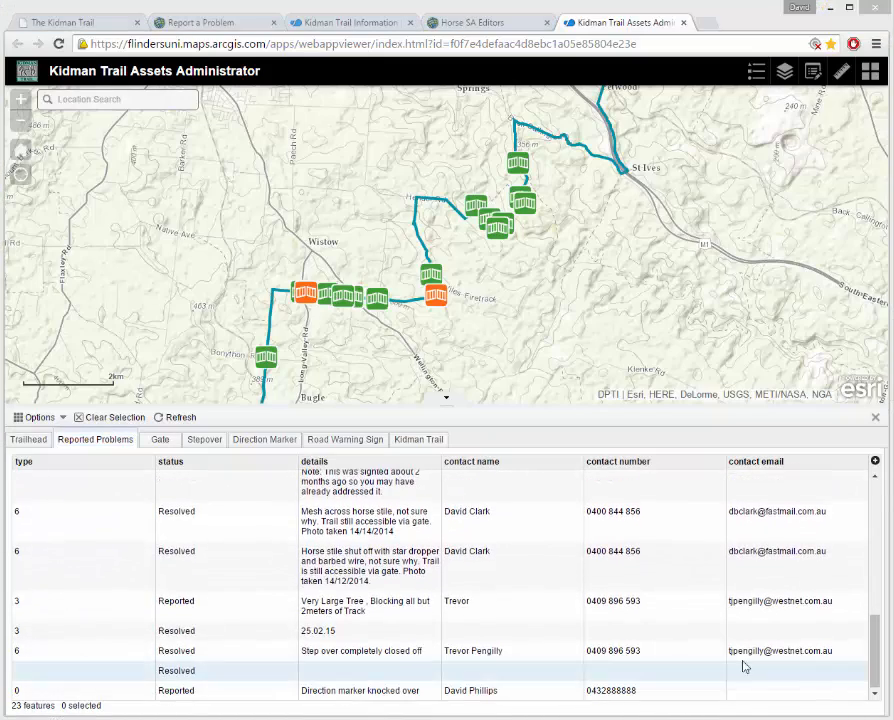
scroll(744, 666, "up", 10)
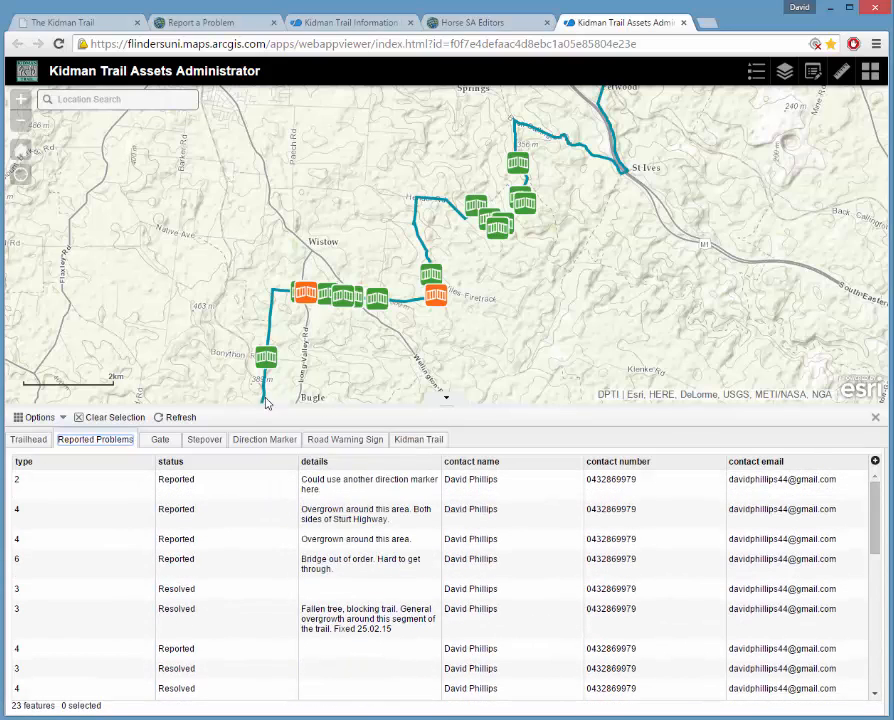
left_click(63, 418)
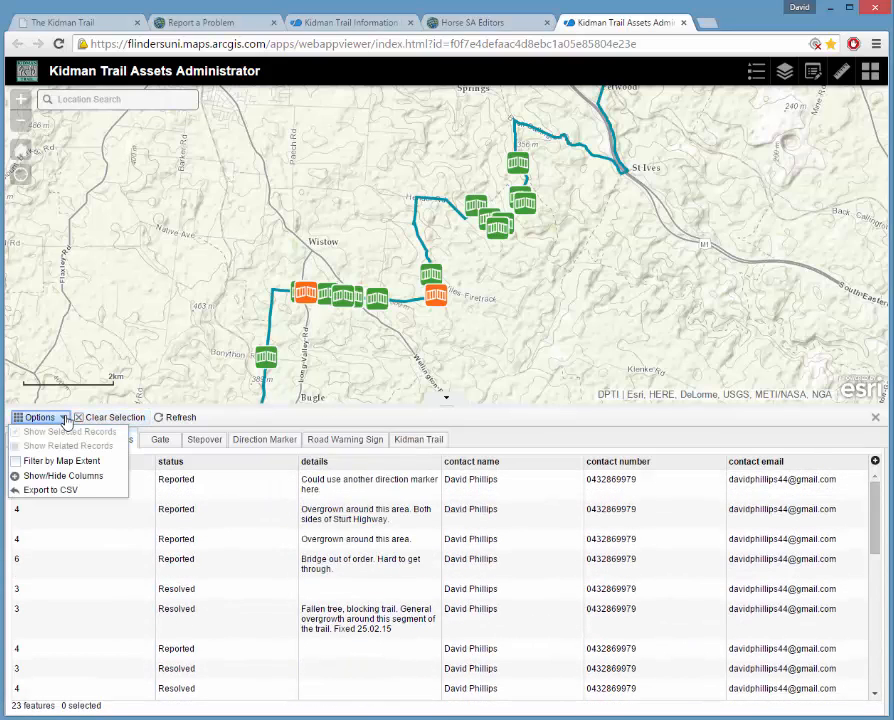
left_click(291, 417)
Back on the Gate table, dismiss the popup, clear the selection, and pan to Kapunda–Mt. Pleasant.
left_click(164, 446)
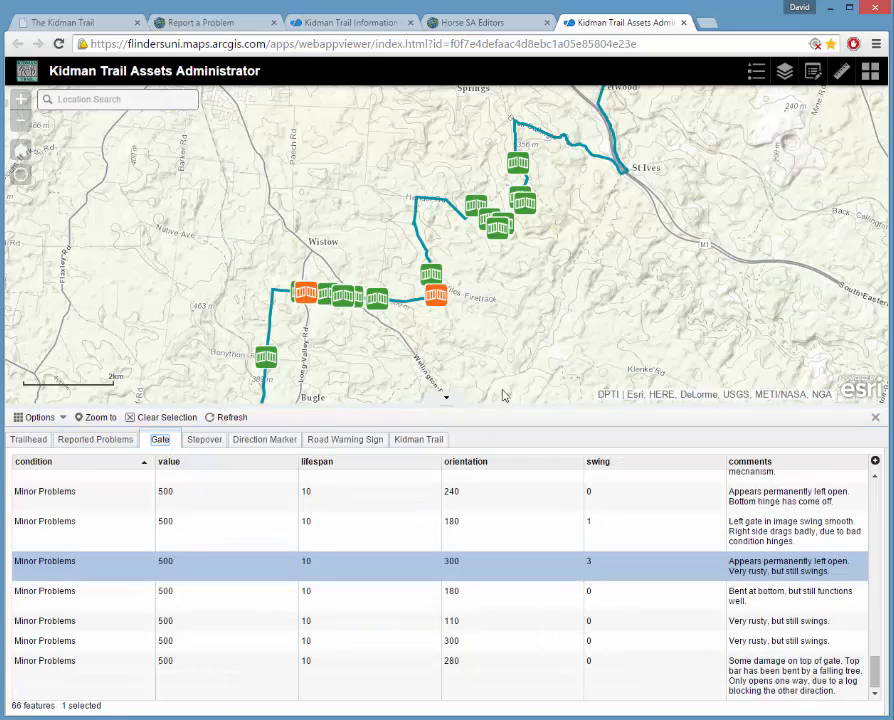
left_click_drag(876, 662, 770, 480)
scroll(633, 335, "down", 3)
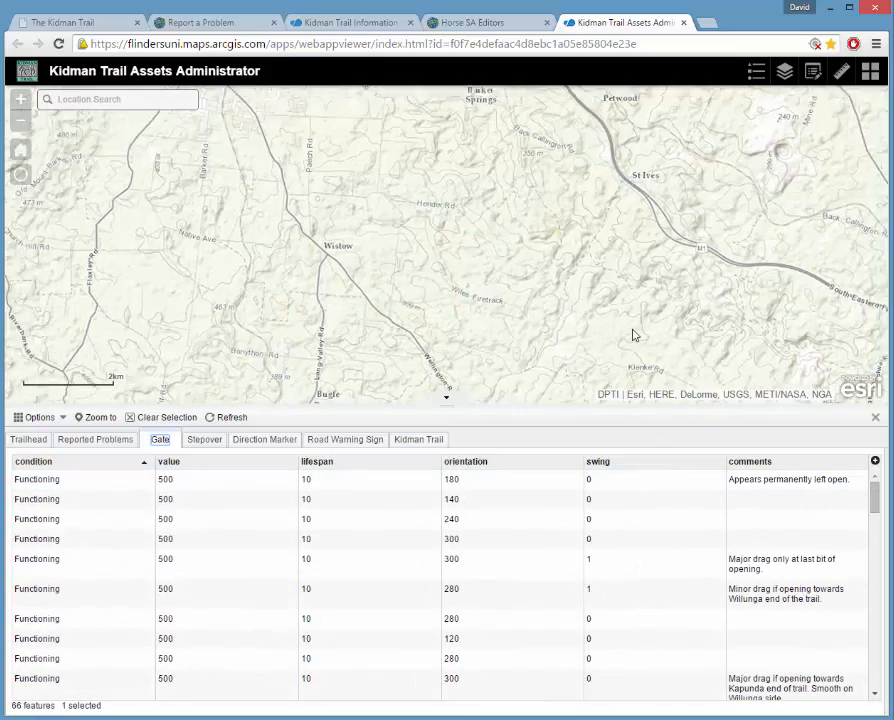
scroll(685, 316, "up", 3)
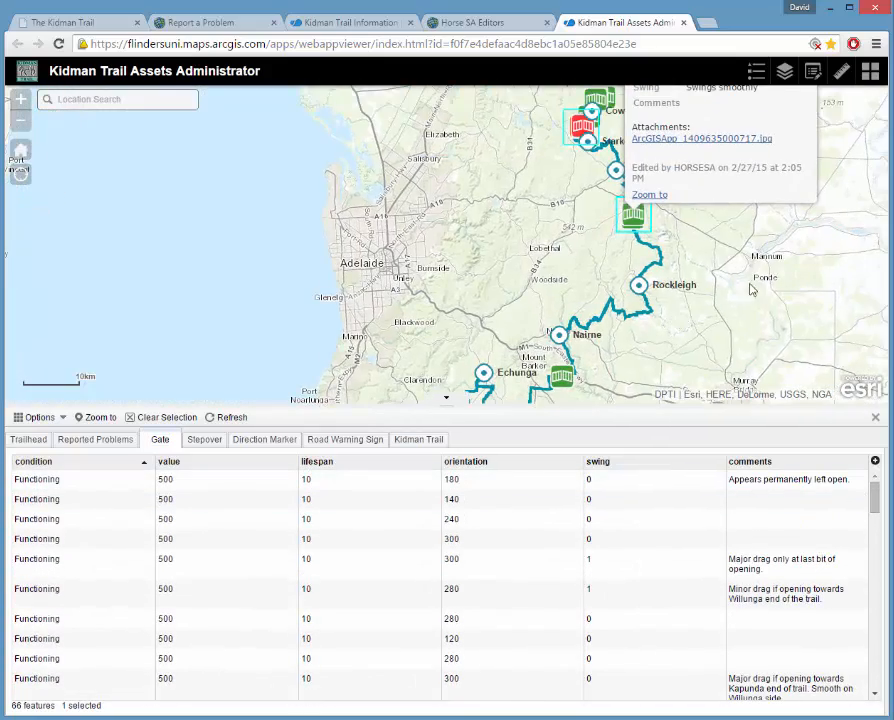
left_click(690, 125)
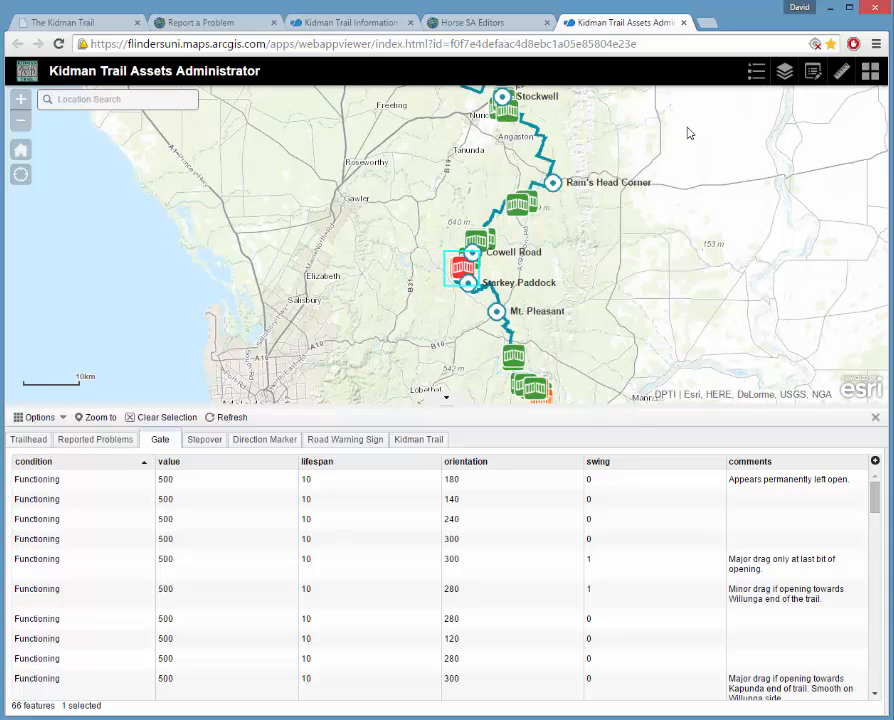
left_click(153, 420)
left_click_drag(657, 226, 606, 252)
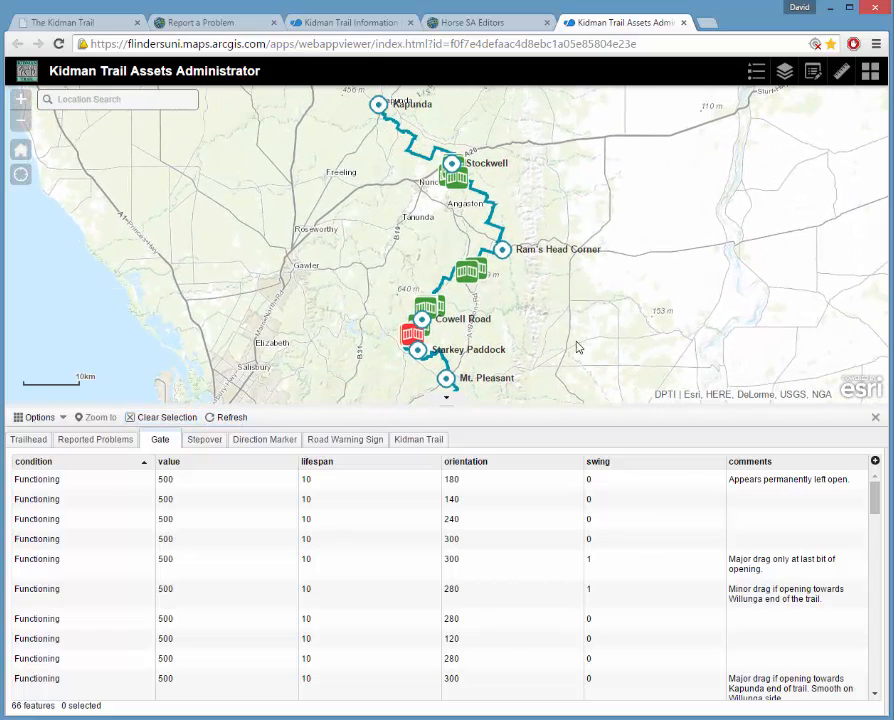
mouse_move(577, 347)
left_mouse_down()
mouse_move(578, 324)
mouse_move(573, 339)
left_mouse_up()
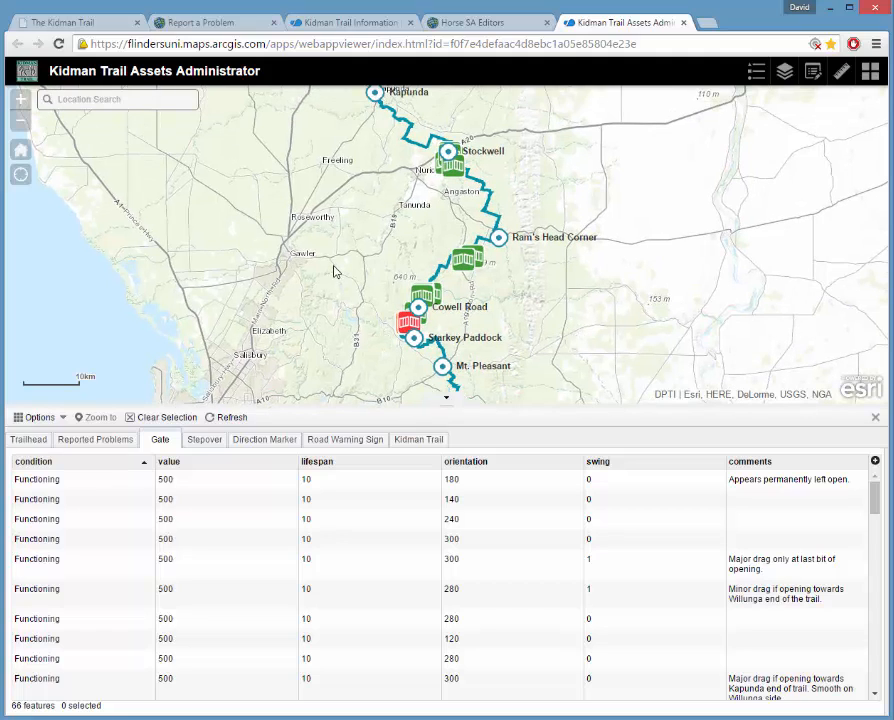
left_click(63, 418)
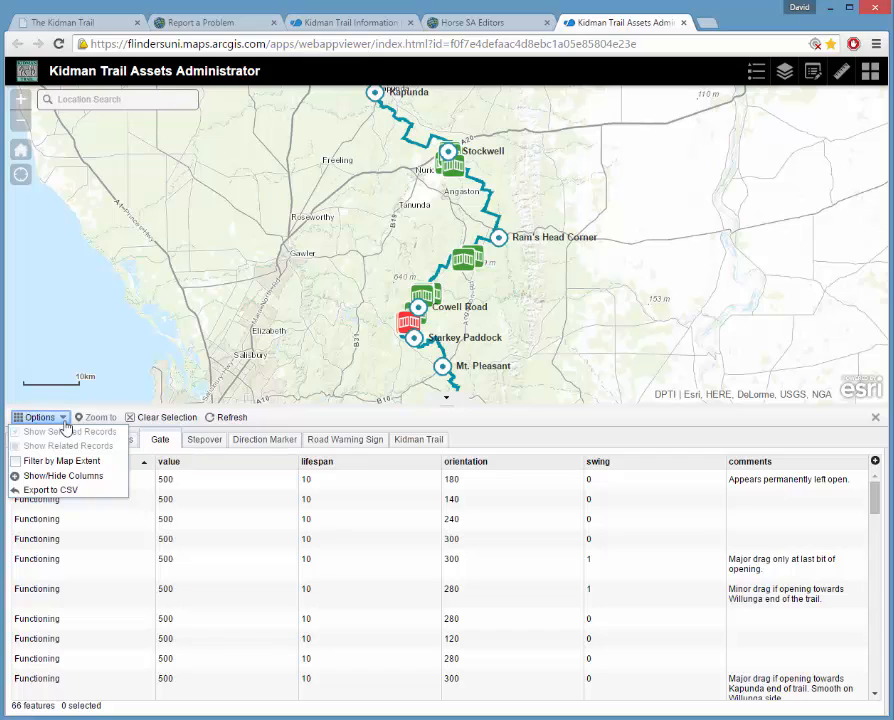
Filter gates by map extent, narrow to 5 near Cowell Road, then switch the filter off.
left_click(17, 463)
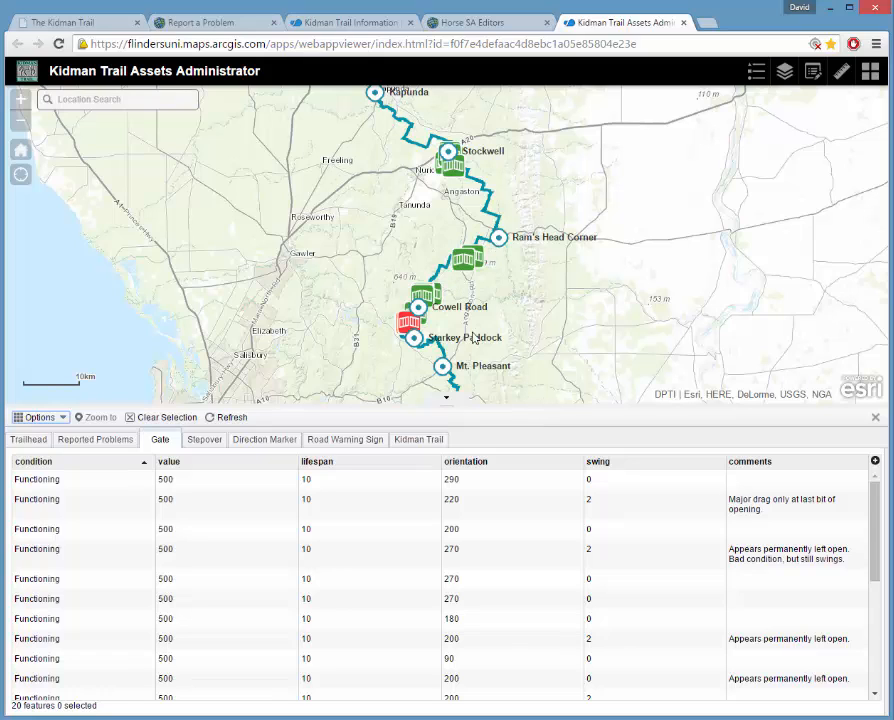
scroll(426, 319, "up", 3)
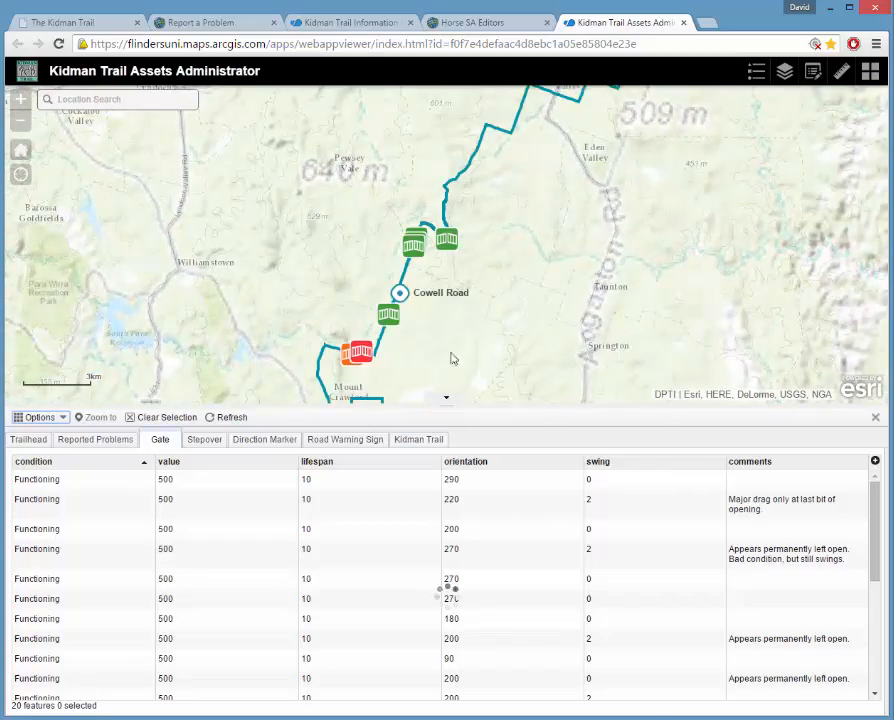
scroll(440, 270, "up", 1)
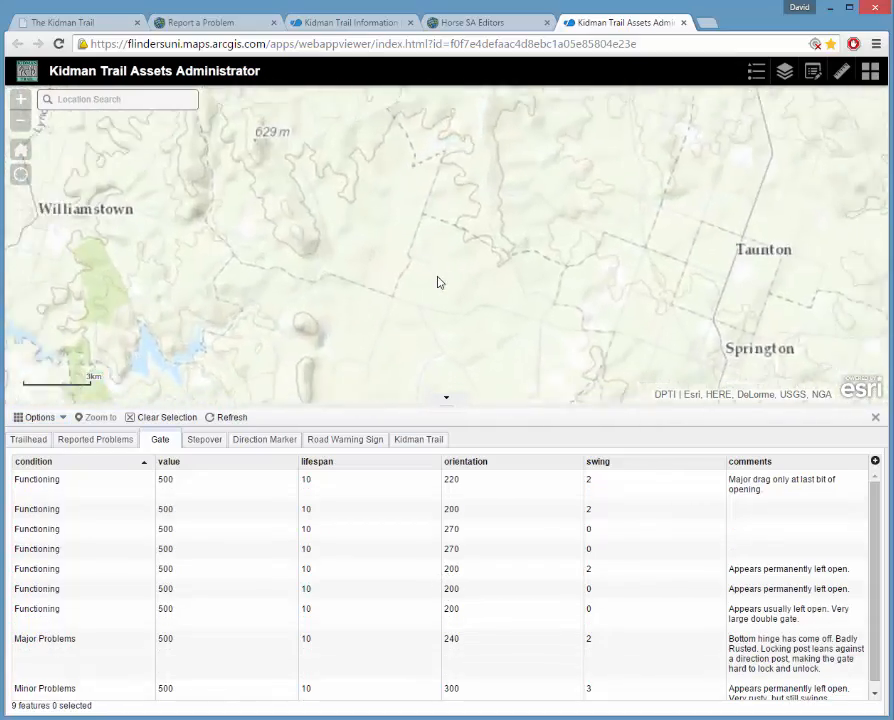
scroll(441, 275, "down", 1)
scroll(441, 278, "up", 1)
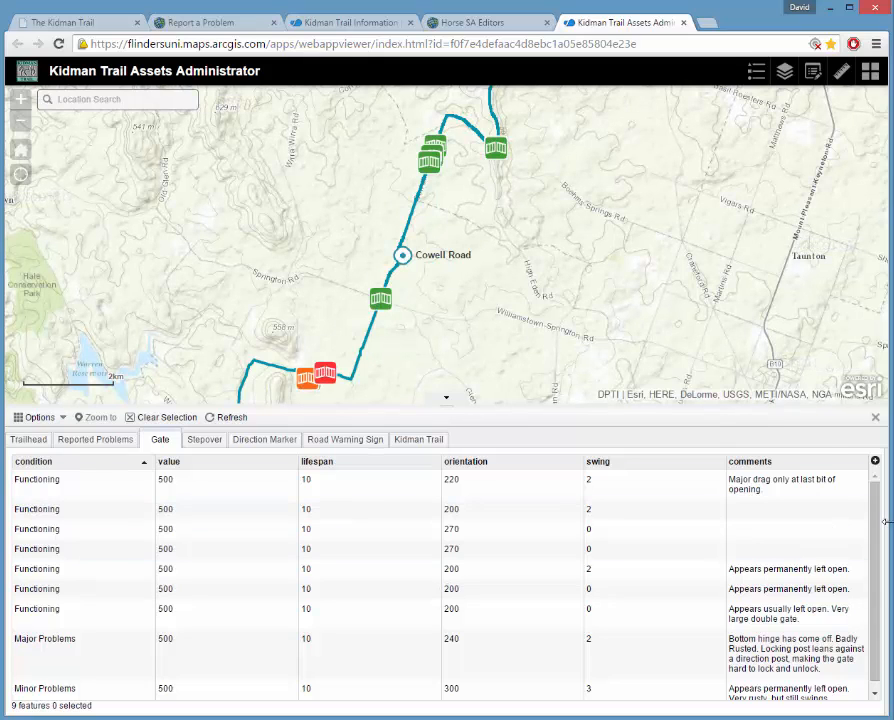
left_click_drag(506, 228, 434, 311)
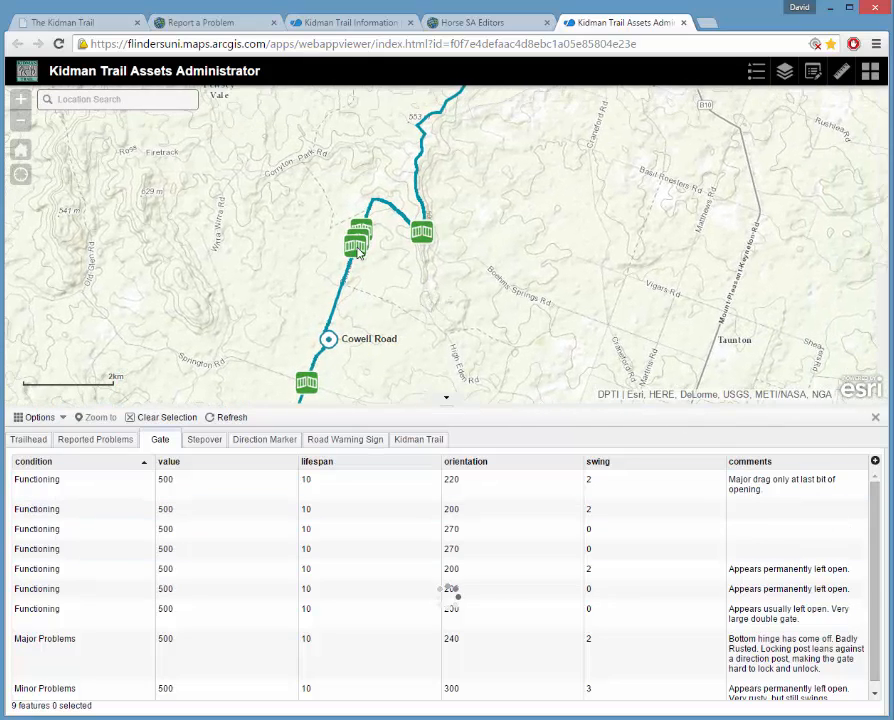
scroll(361, 252, "up", 2)
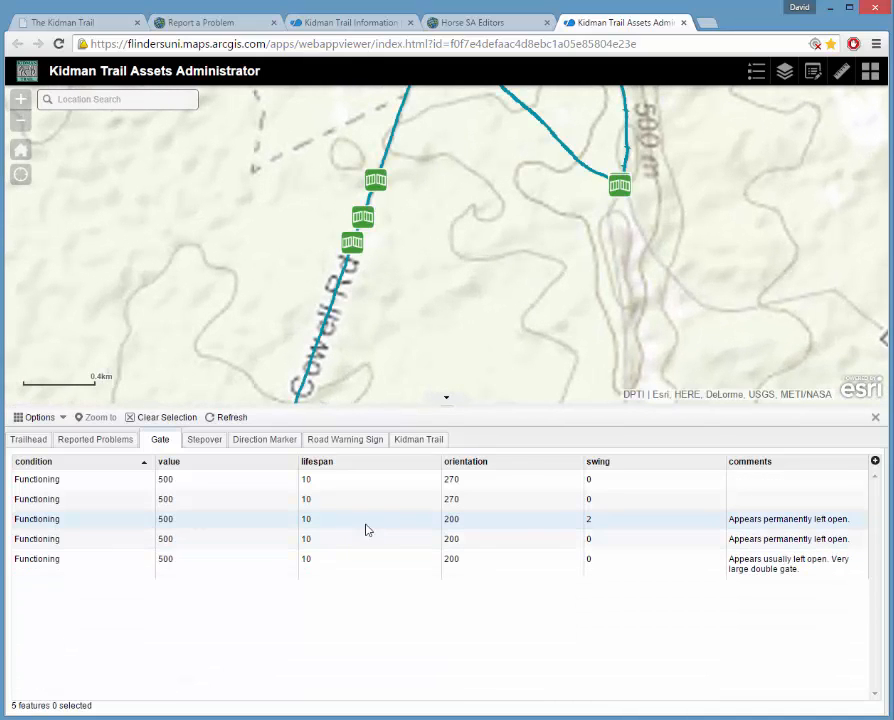
left_click_drag(466, 277, 444, 364)
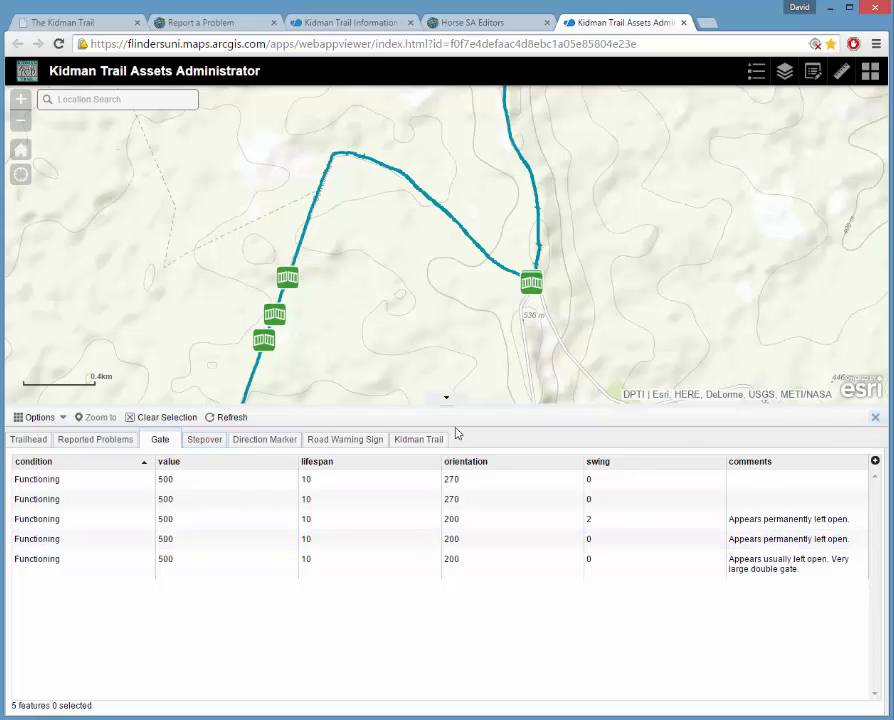
left_click(58, 417)
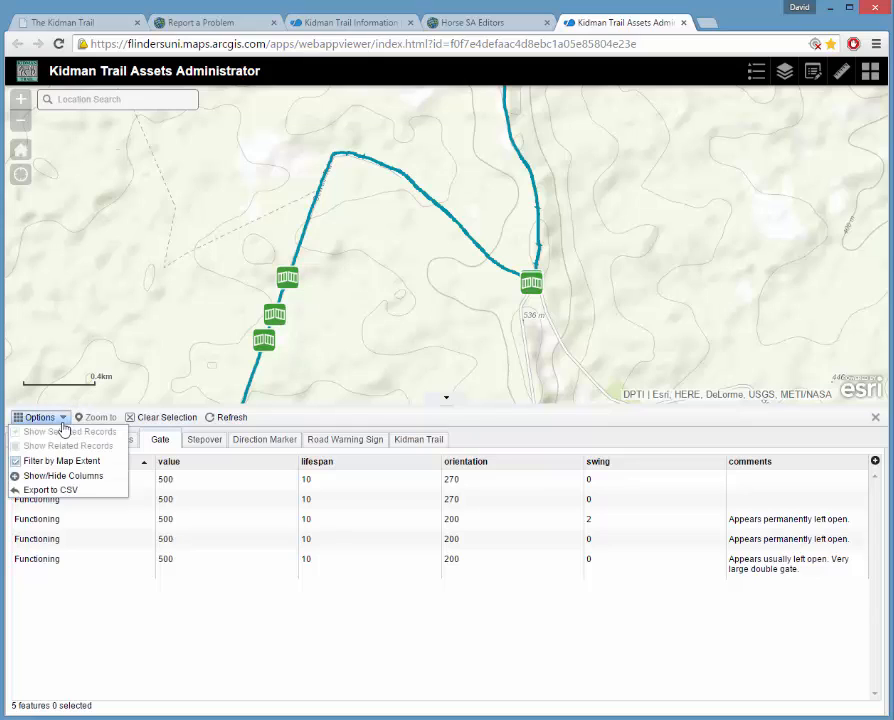
left_click(22, 462)
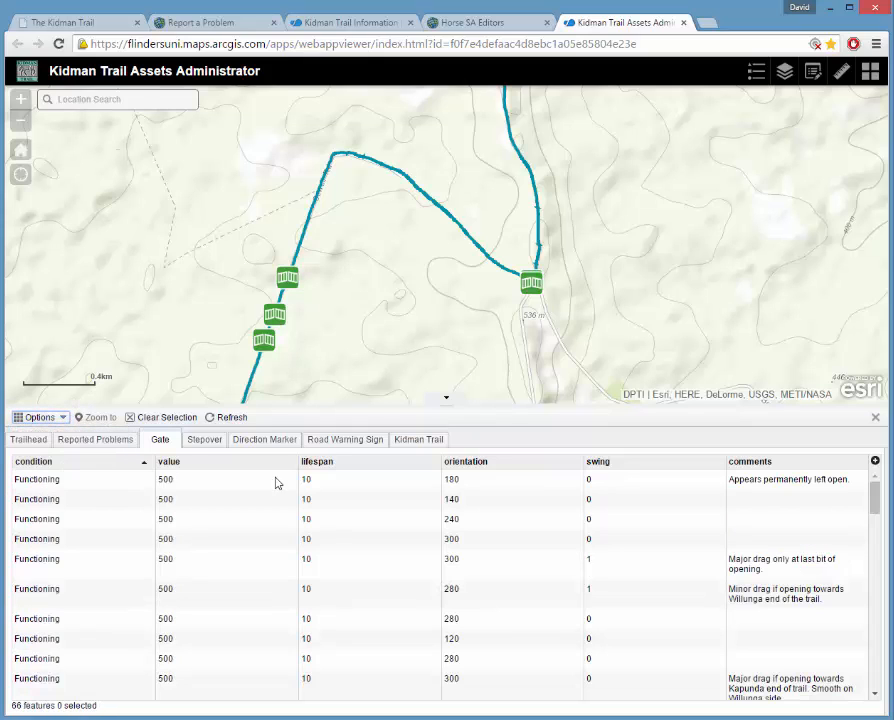
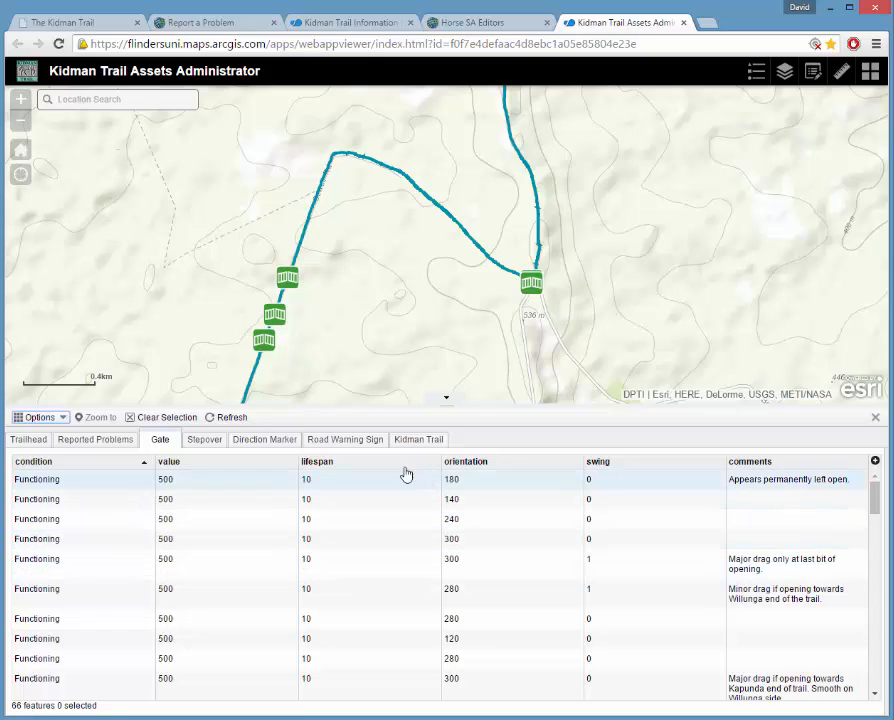
Switch through the Reported Problems, Gate and Stepover tables to the Direction Marker table.
left_click(96, 448)
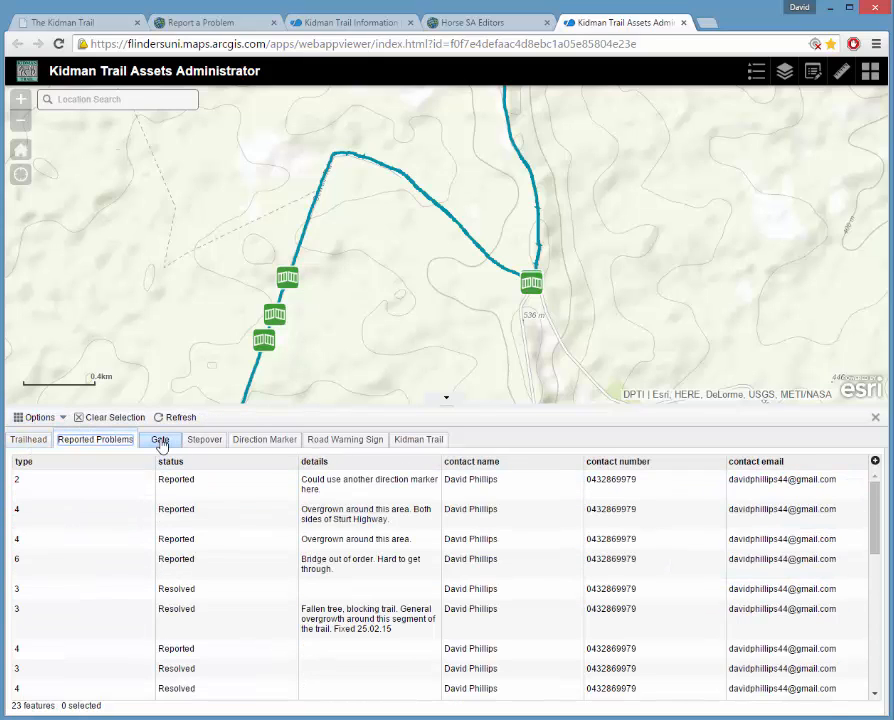
left_click(160, 442)
left_click(208, 441)
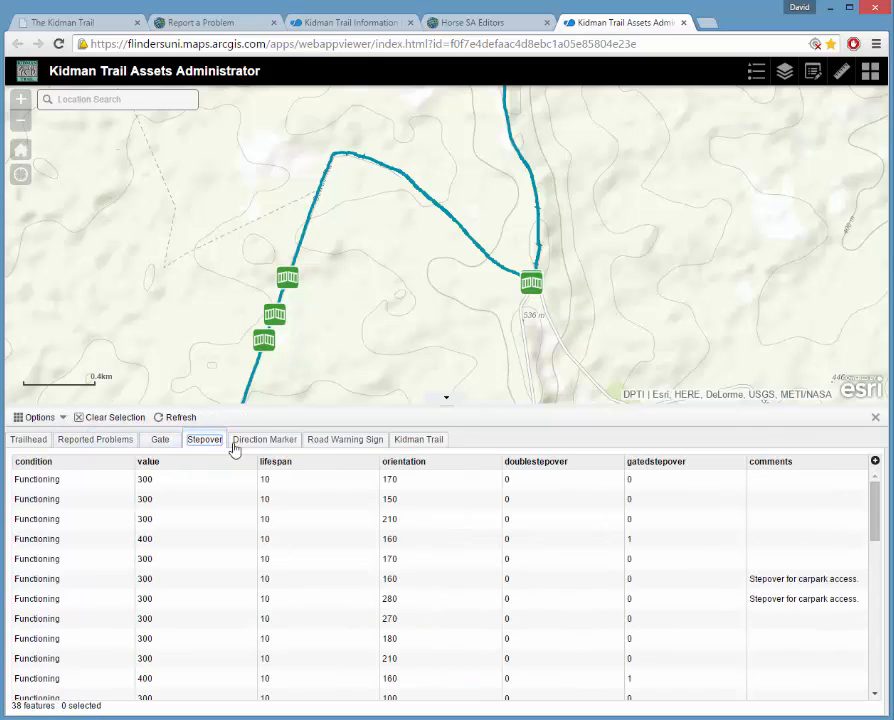
left_click(272, 444)
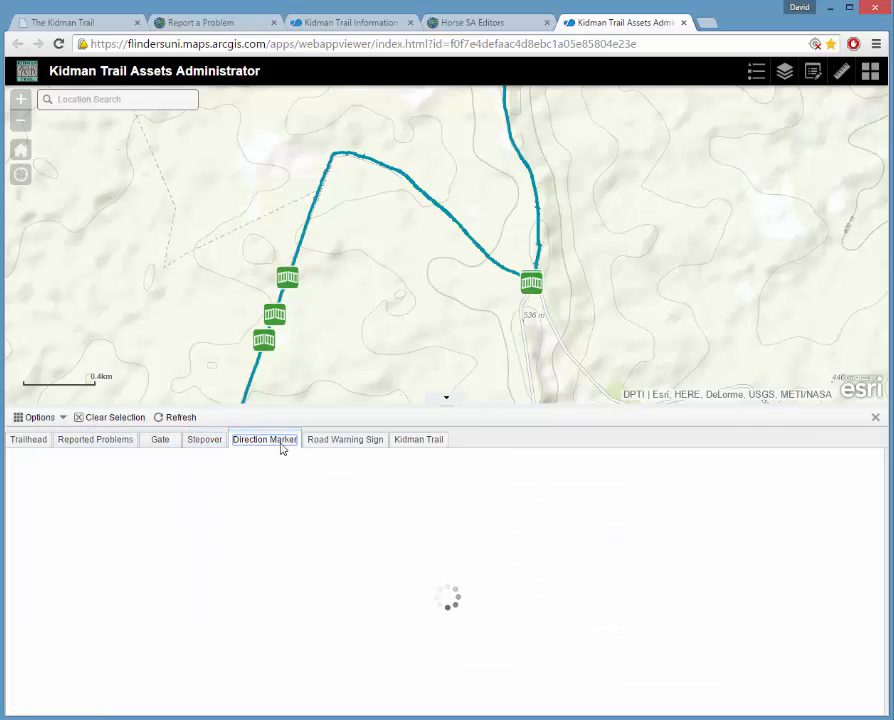
Export the Direction Marker table to CSV and open the downloaded Direction Marker.csv in Excel.
left_click(63, 420)
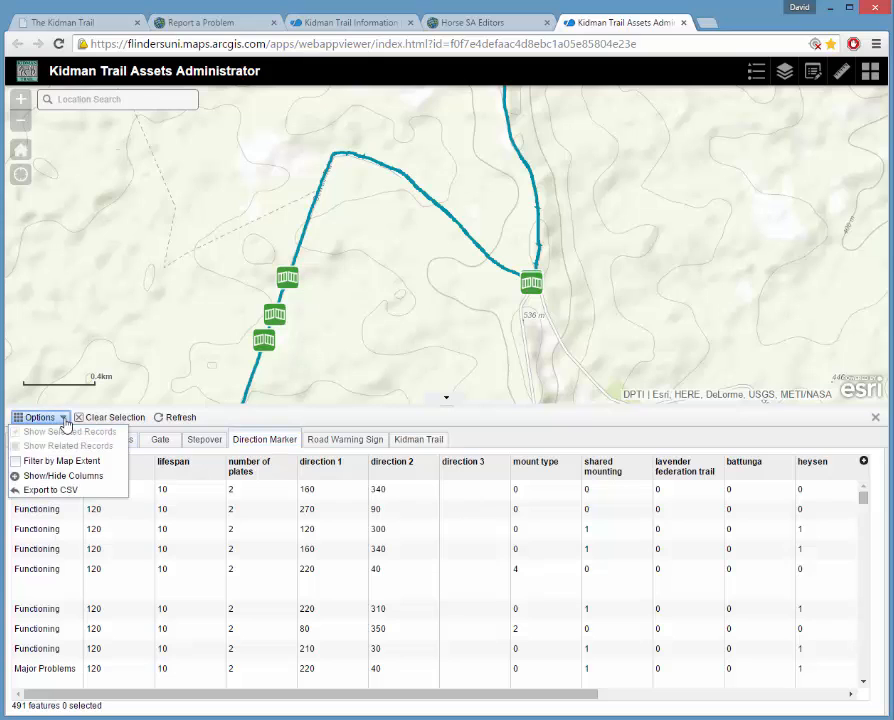
left_click(32, 490)
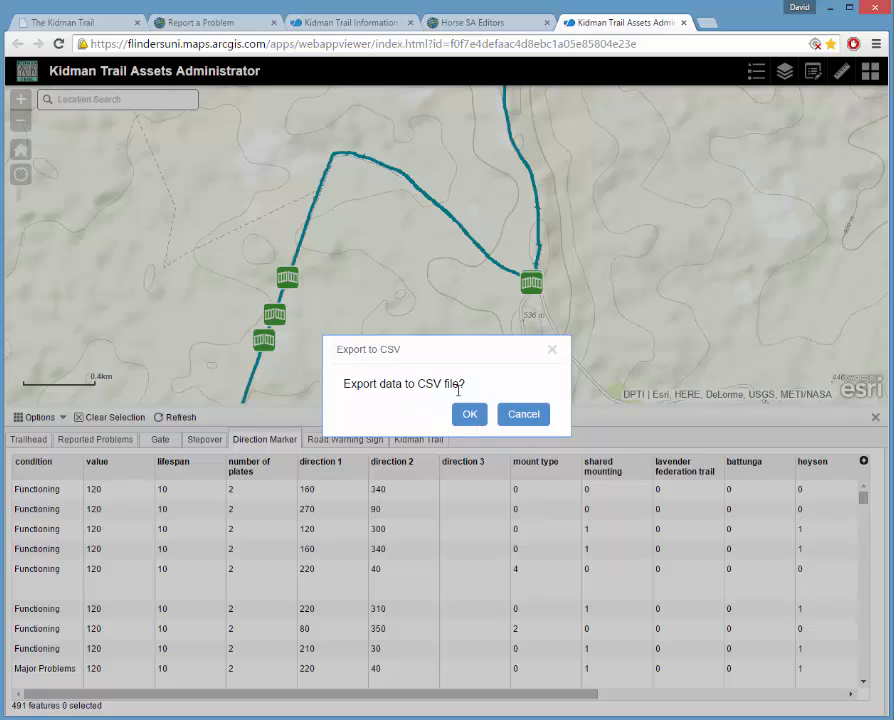
left_click(470, 416)
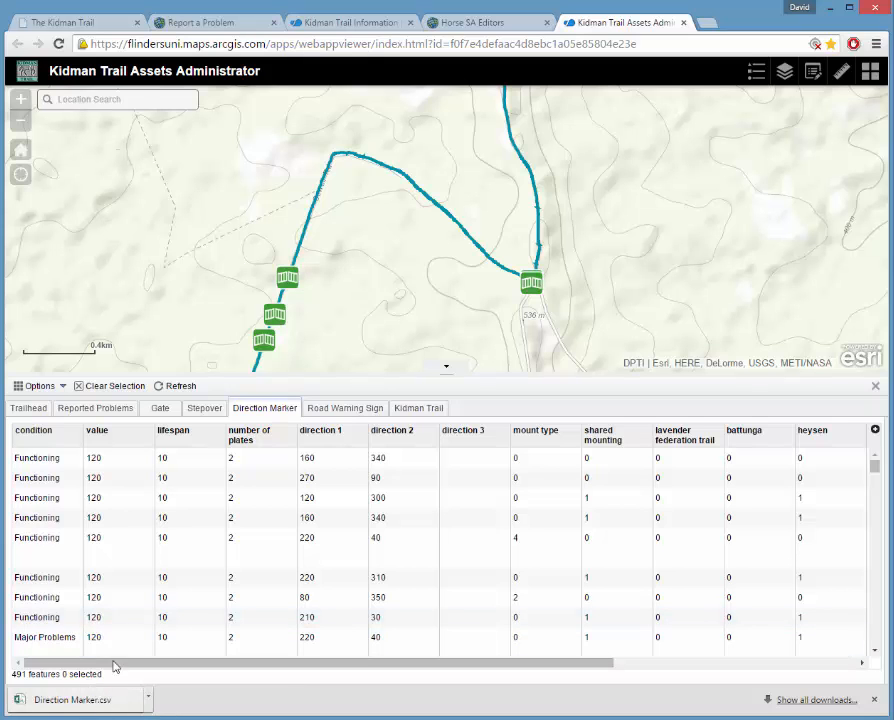
left_click(30, 704)
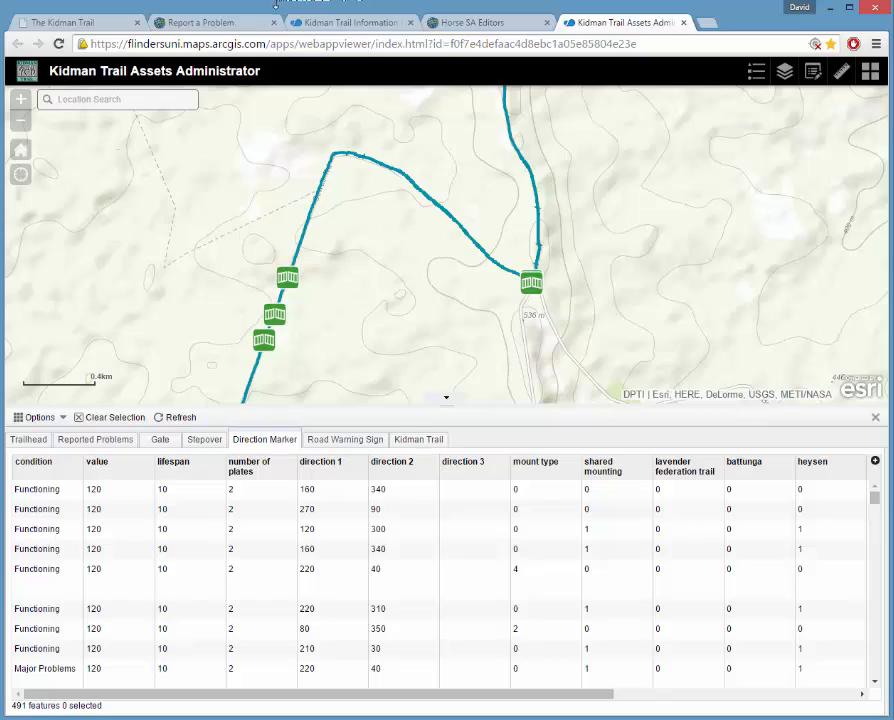
Leave Excel and bring the browser with the 491-feature Direction Marker table back.
left_click_drag(275, 4, 298, 2)
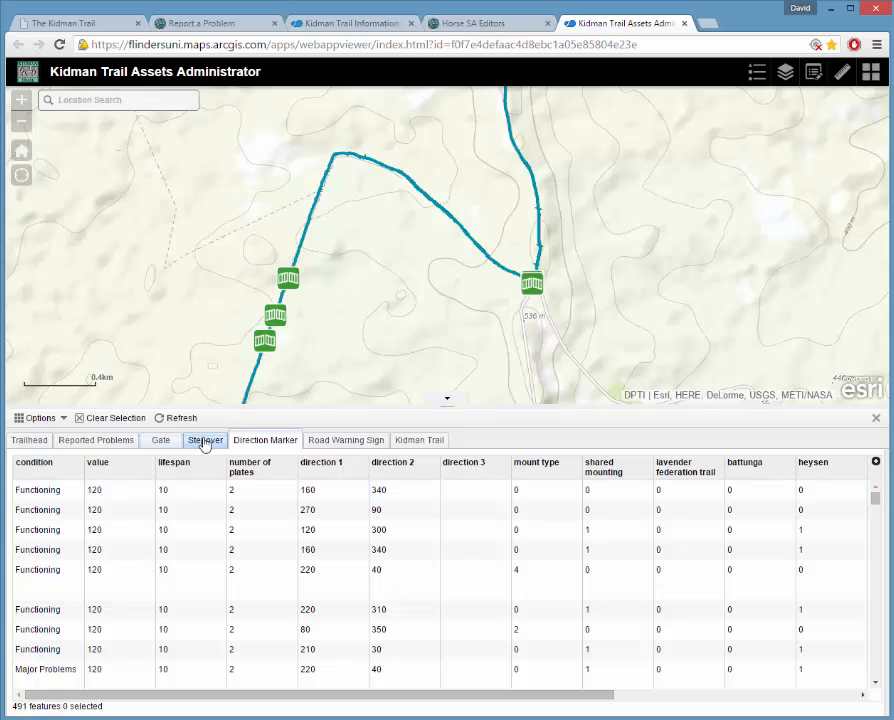
Export the Direction Marker table to CSV a second time.
left_click(46, 420)
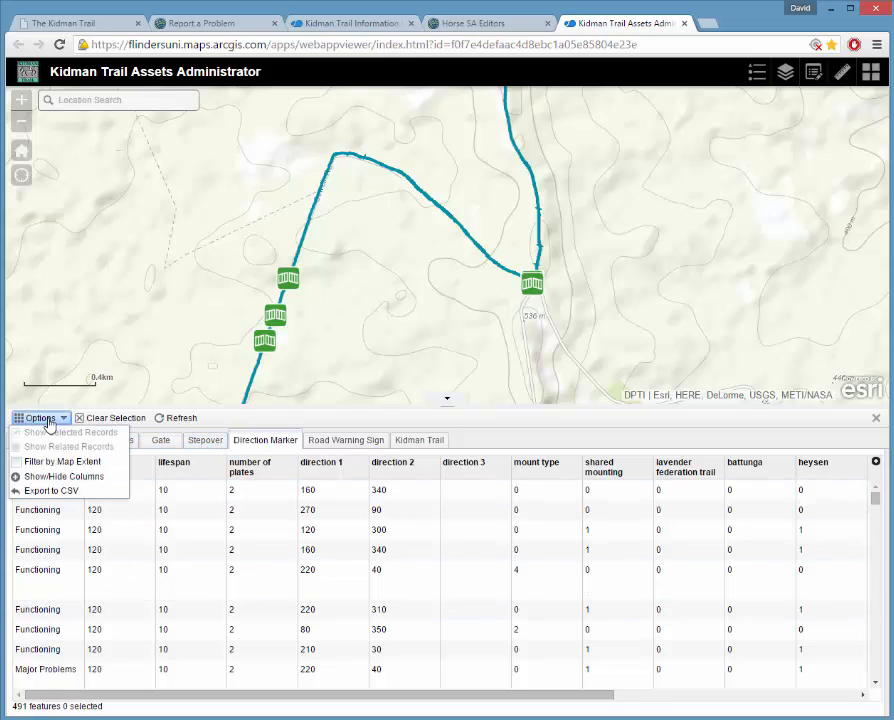
left_click(50, 491)
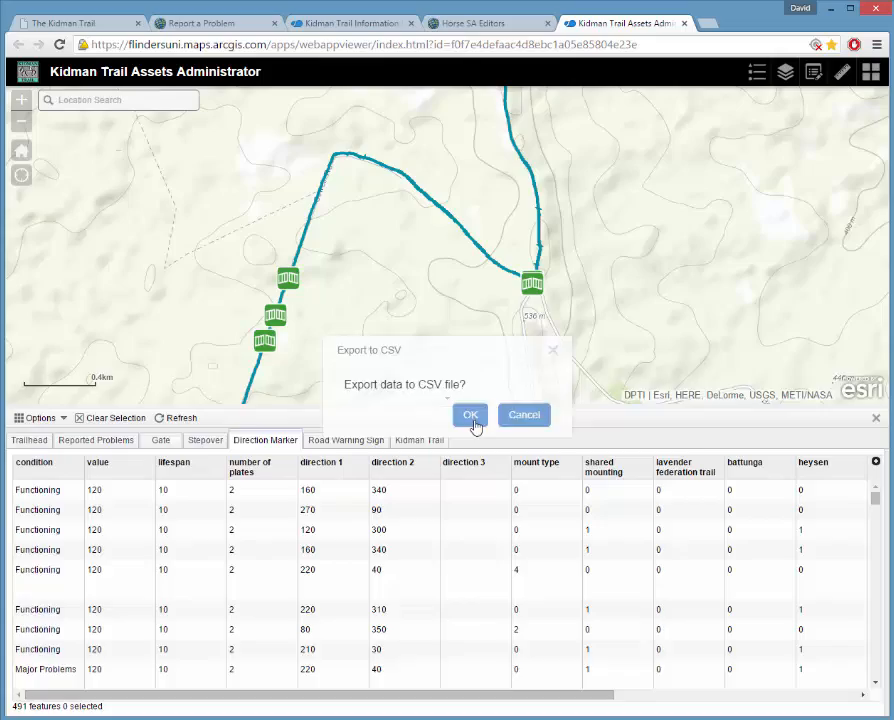
left_click(470, 415)
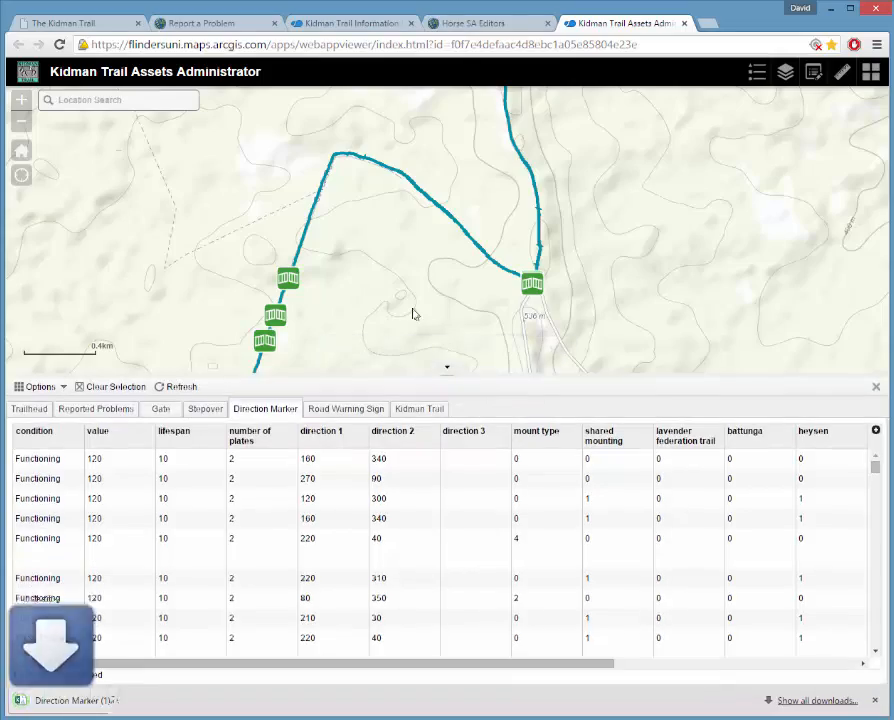
Save the Direction Marker (1).csv download onto the desktop and minimise the browser.
left_click_drag(530, 16, 893, 20)
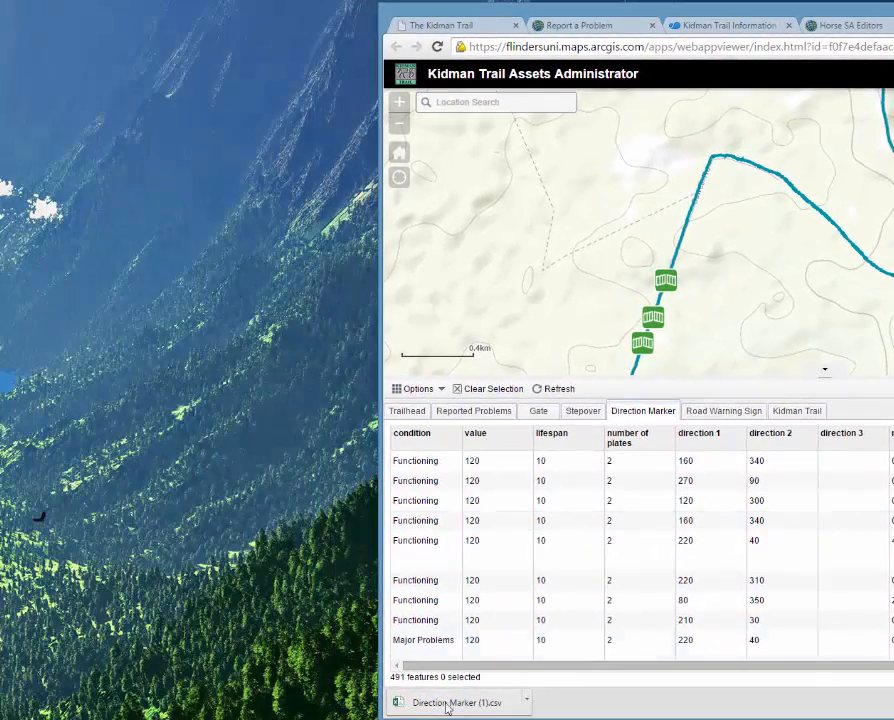
mouse_move(472, 703)
left_mouse_down()
mouse_move(454, 698)
mouse_move(234, 420)
mouse_move(194, 339)
mouse_move(170, 318)
left_mouse_up()
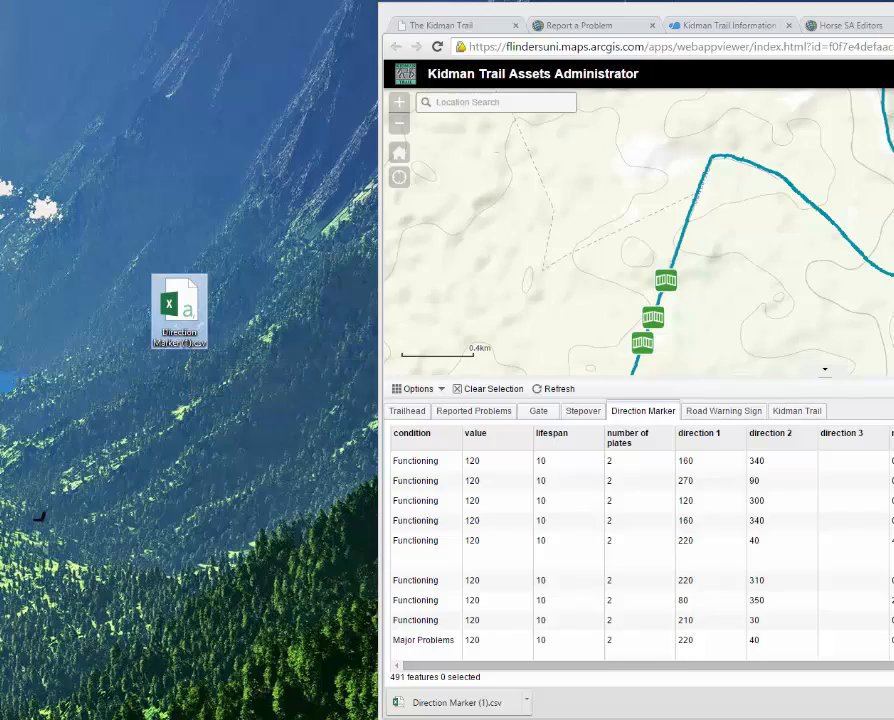
left_click_drag(893, 11, 734, 42)
left_click(893, 43)
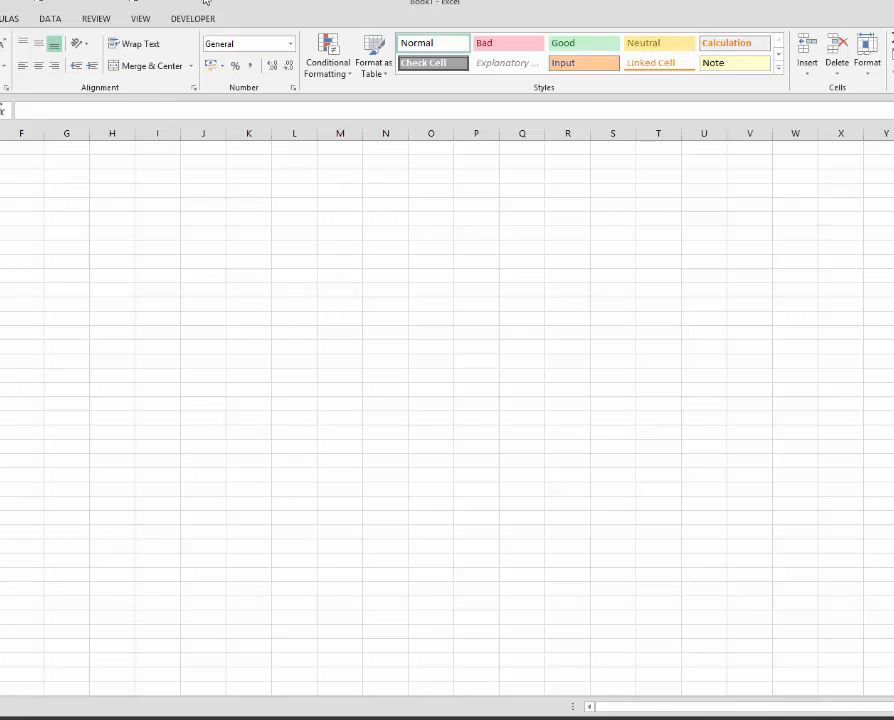
Launch Excel with a blank Book1 workbook sized to nearly full screen height.
double_click(204, 1)
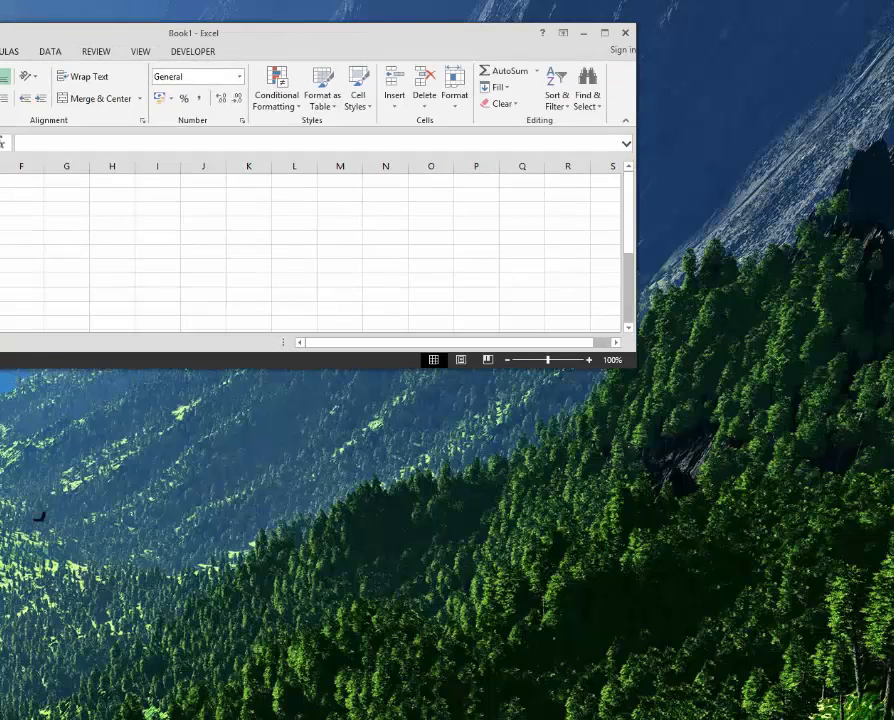
mouse_move(204, 1)
left_mouse_down()
mouse_move(170, 16)
mouse_move(204, 16)
left_mouse_up()
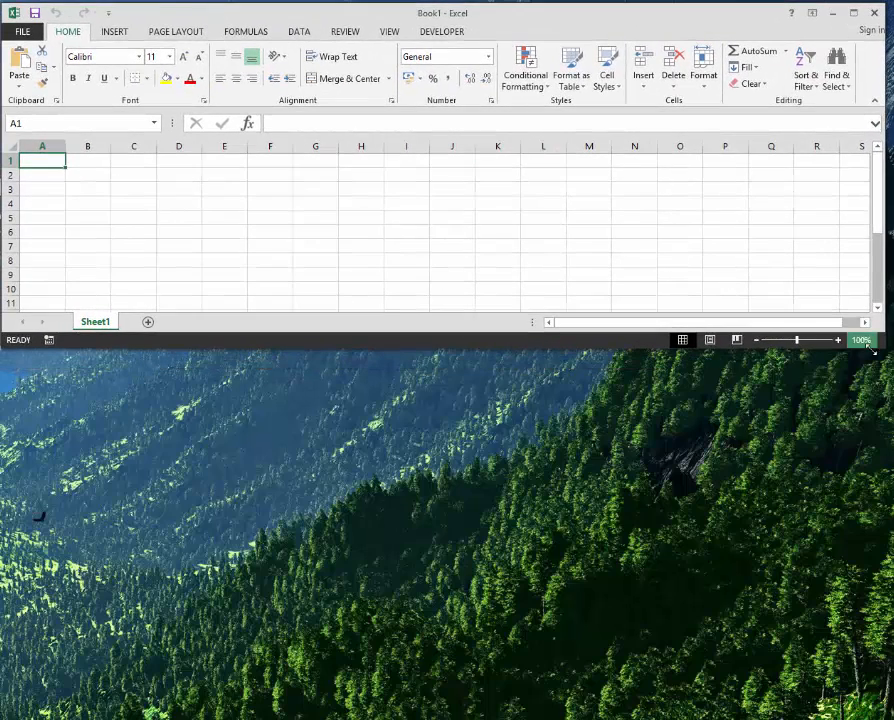
left_click_drag(872, 350, 885, 712)
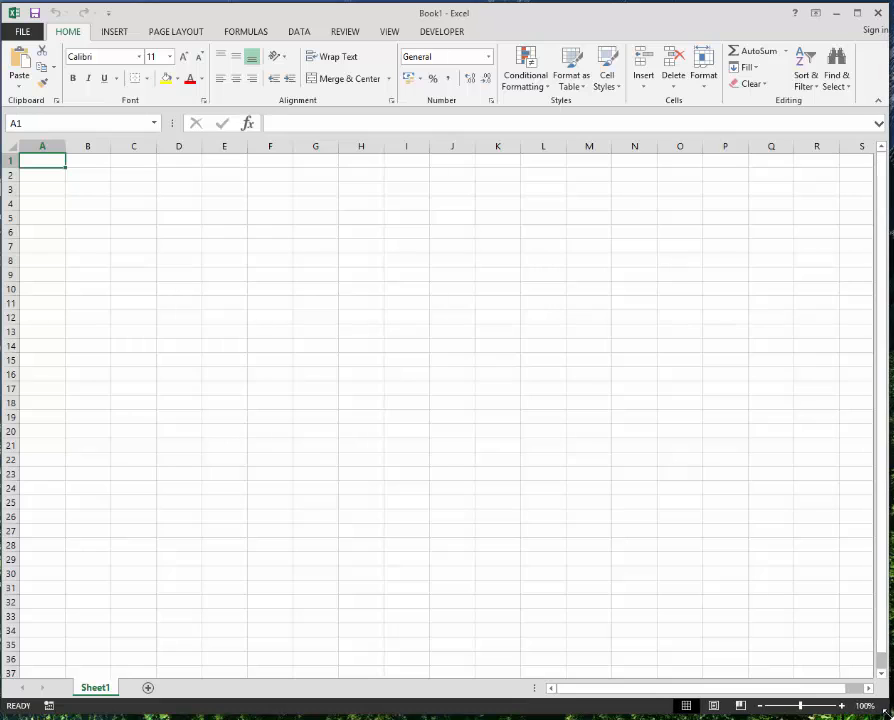
left_click(22, 32)
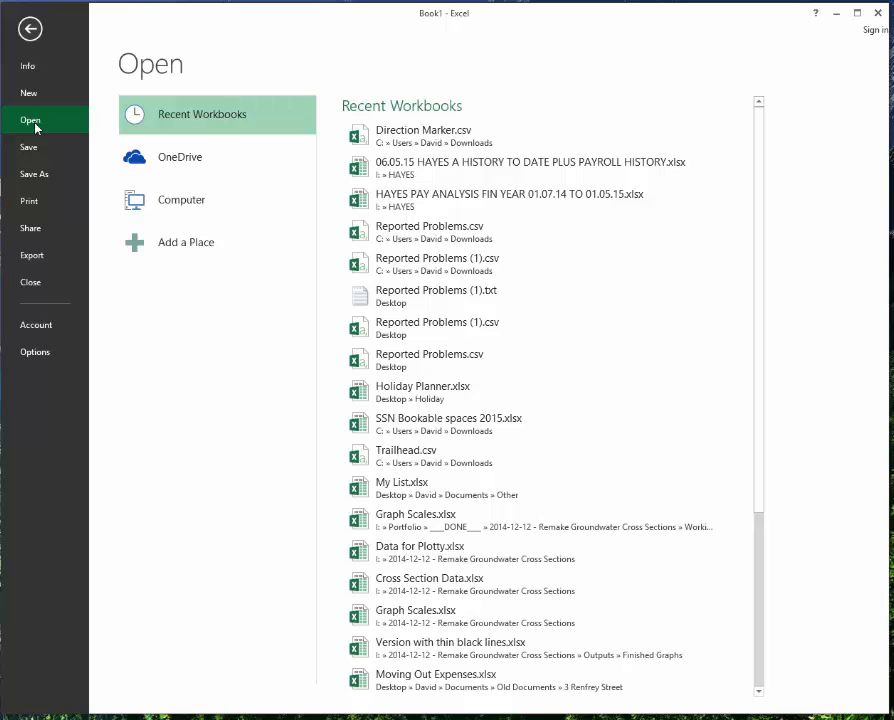
left_click(27, 22)
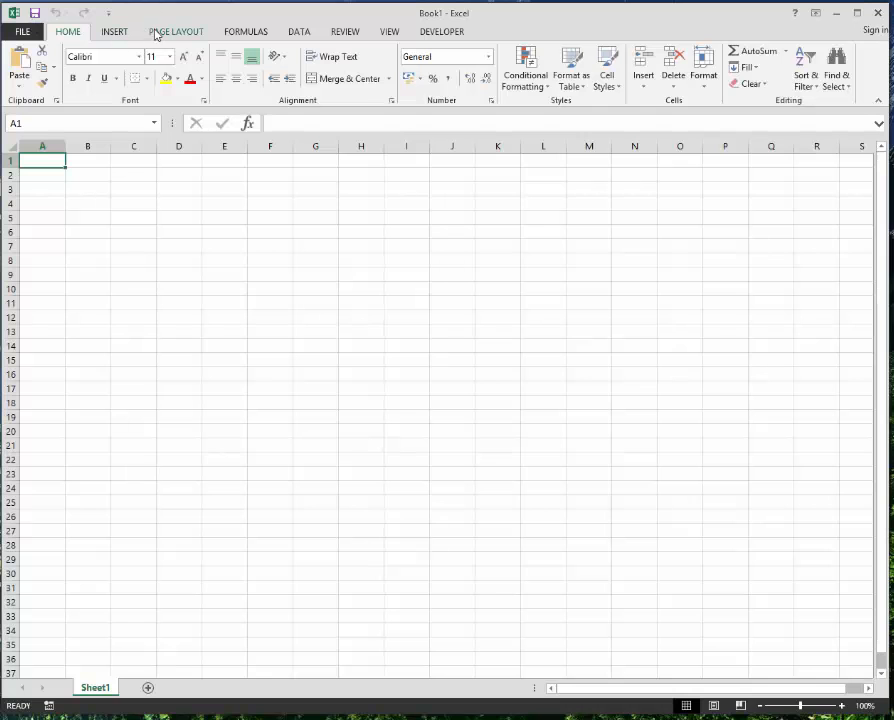
Bring up the Import Text File dialog from the DATA tab's From Text command.
left_click(299, 33)
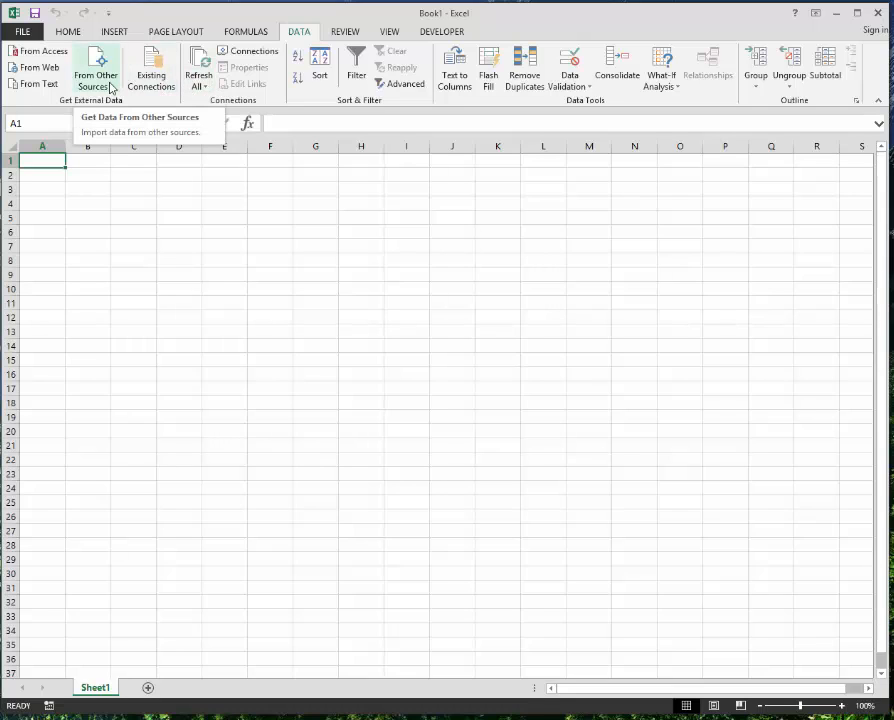
left_click(35, 86)
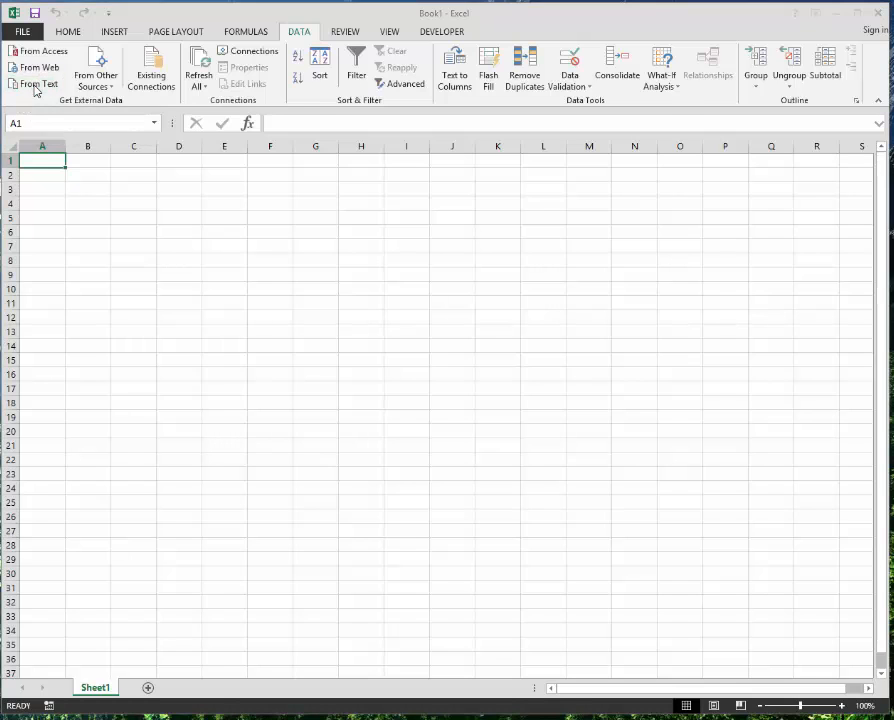
left_click_drag(346, 16, 388, 66)
Load Direction Marker (1).csv from the Desktop into the import wizard as delimited data.
left_click(101, 183)
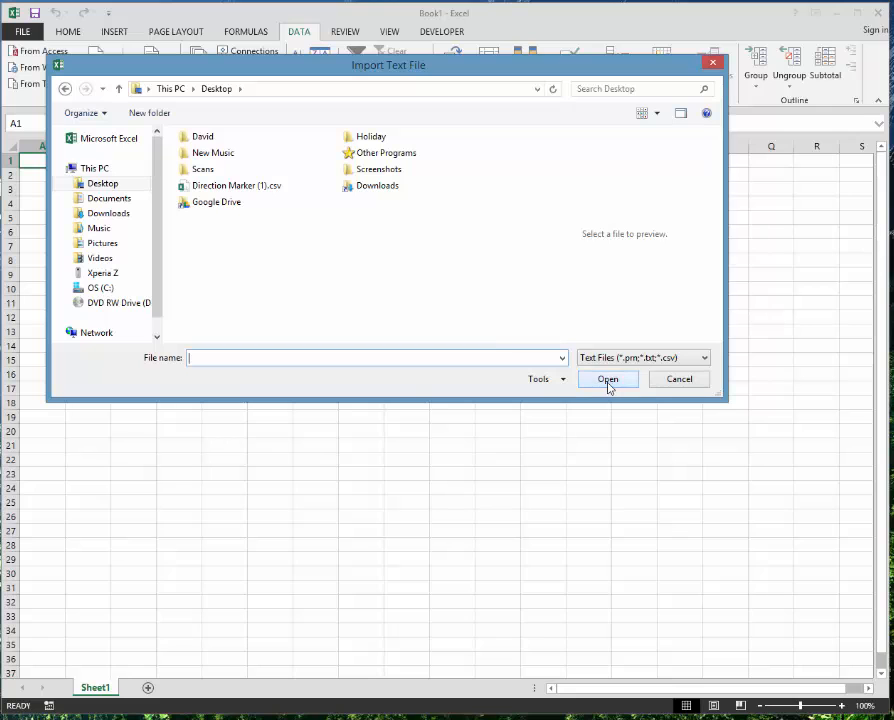
double_click(238, 188)
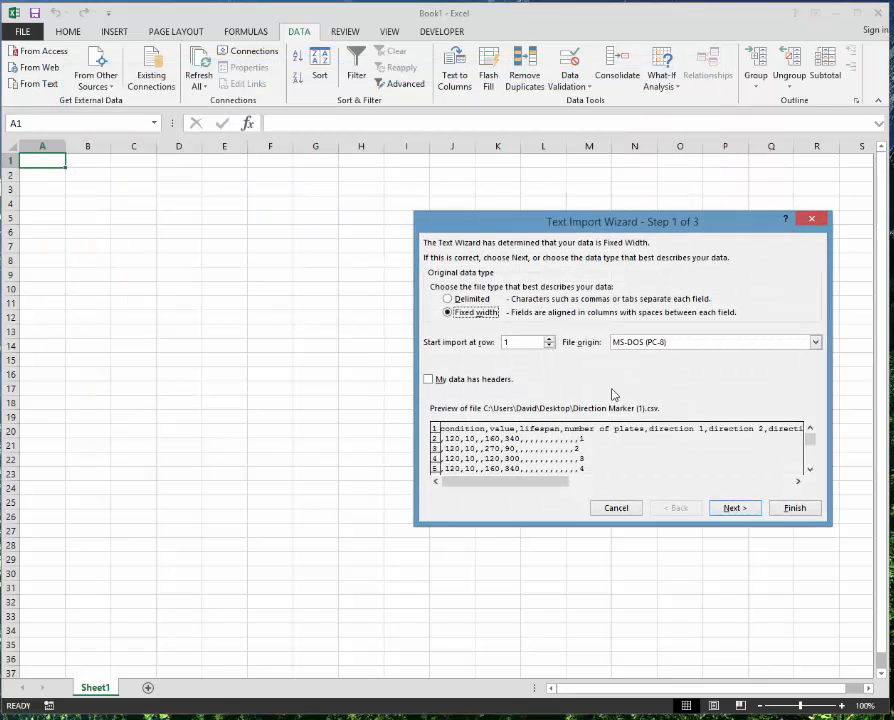
left_click_drag(598, 218, 362, 231)
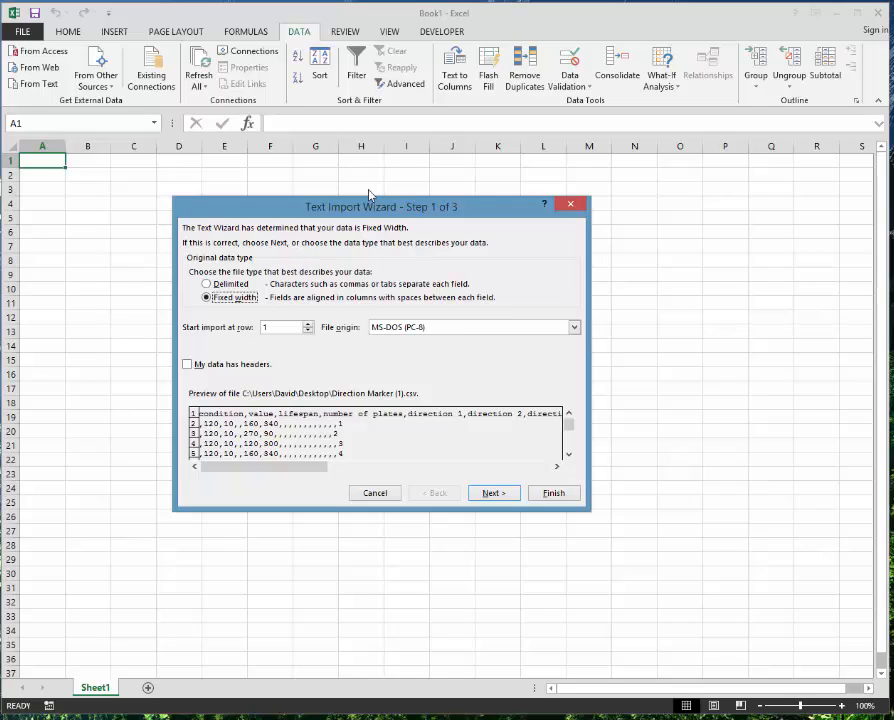
left_click(205, 284)
left_click(494, 494)
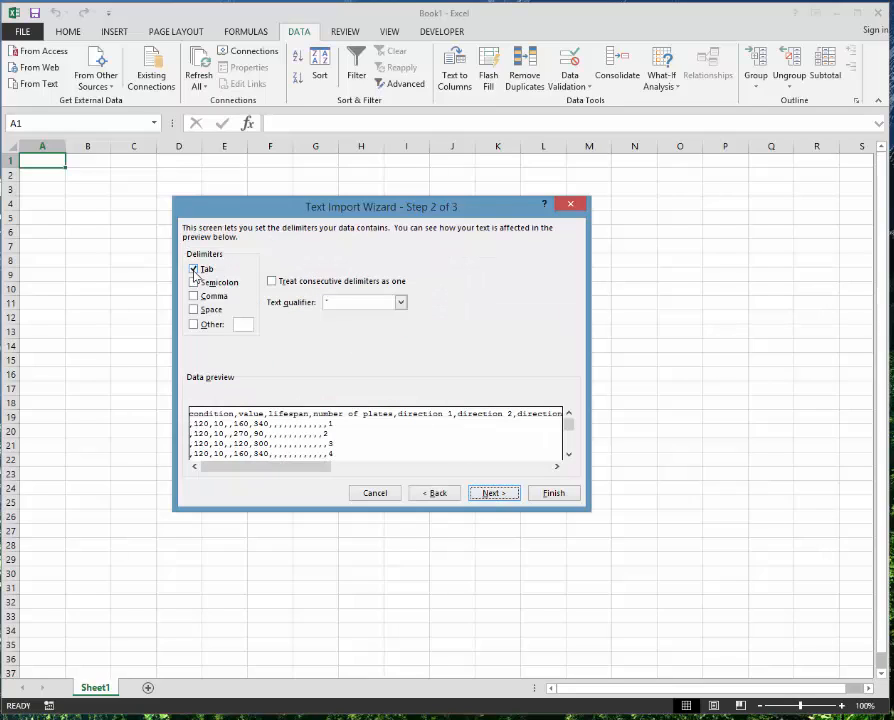
Use comma as the only delimiter, finish the import, and place data at $A$1.
left_click(194, 270)
left_click(194, 297)
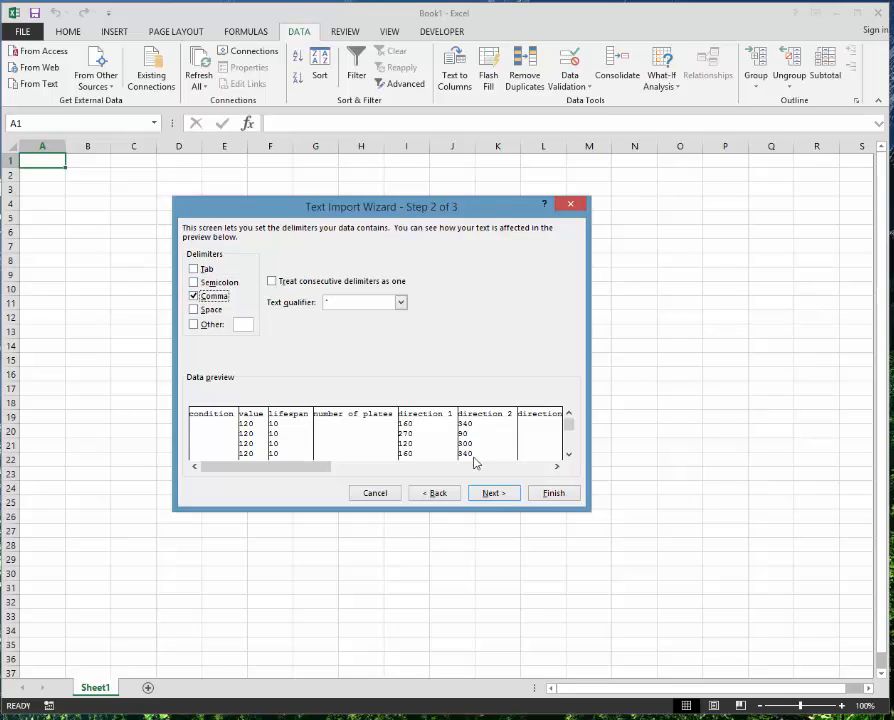
left_click(493, 494)
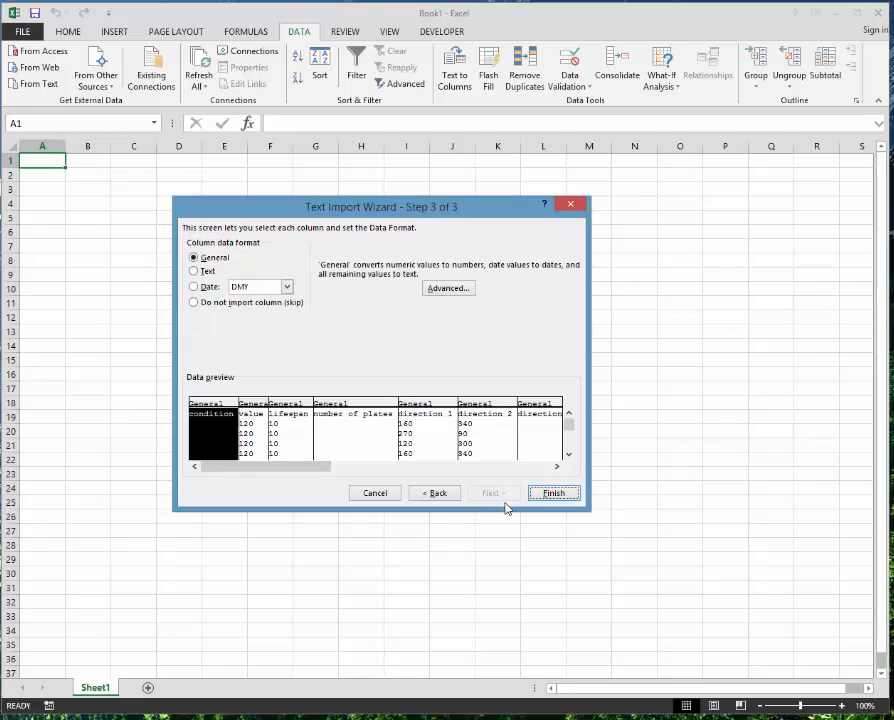
left_click(555, 494)
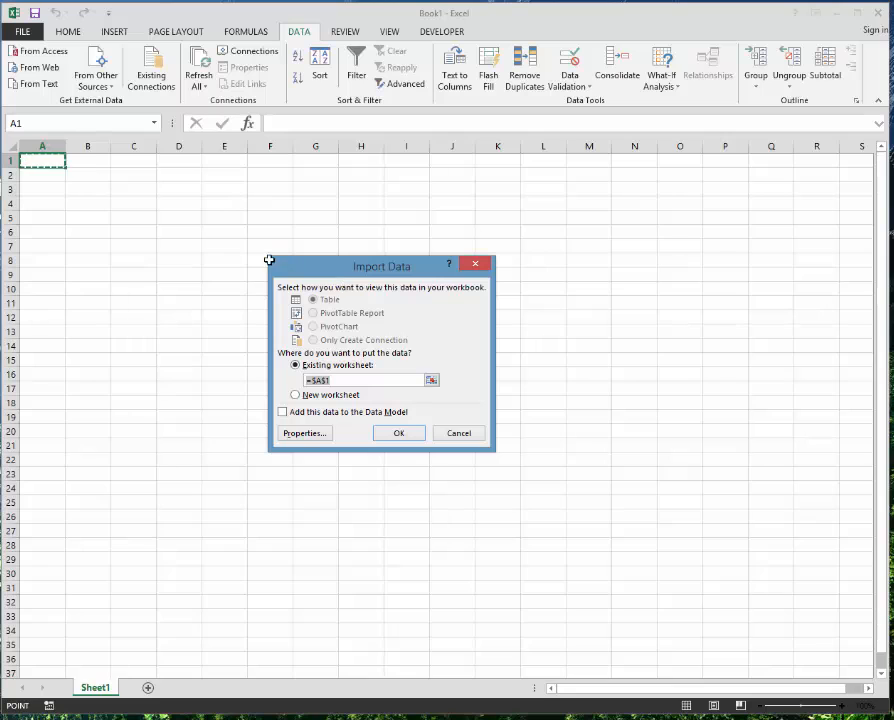
left_click_drag(372, 261, 398, 261)
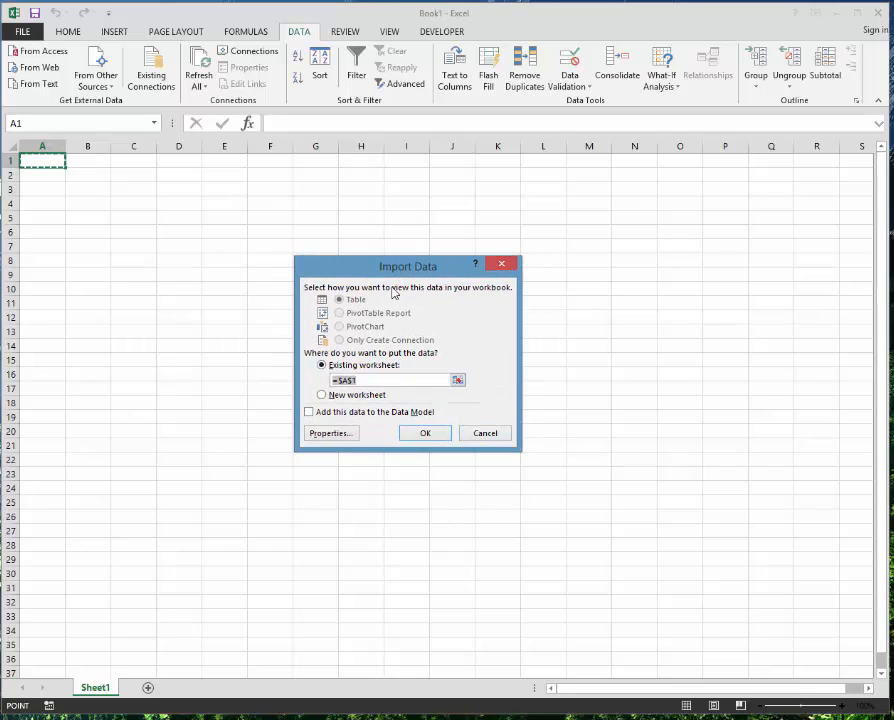
left_click(436, 438)
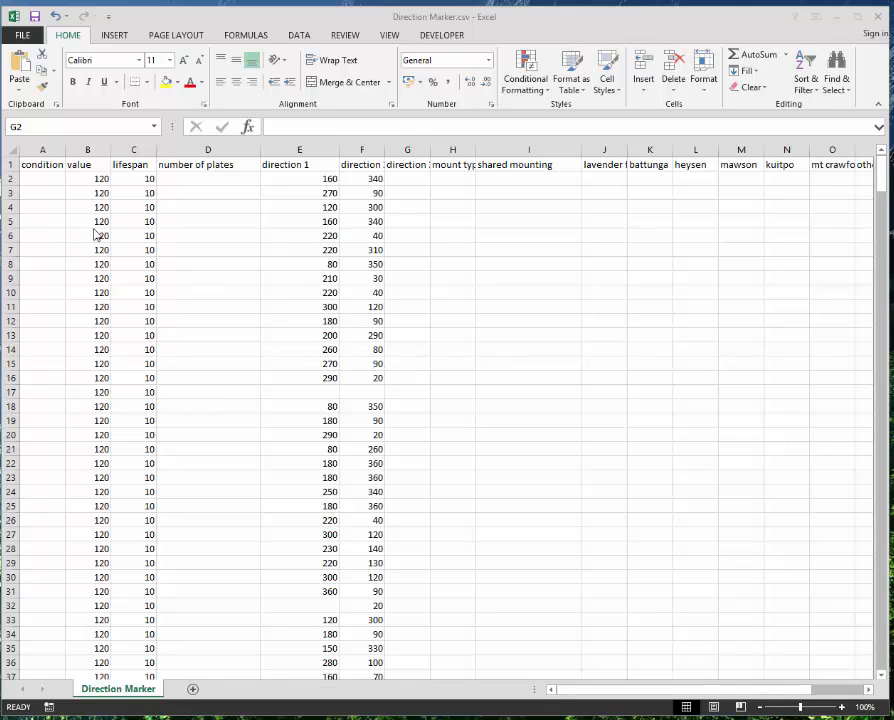
left_click(50, 170)
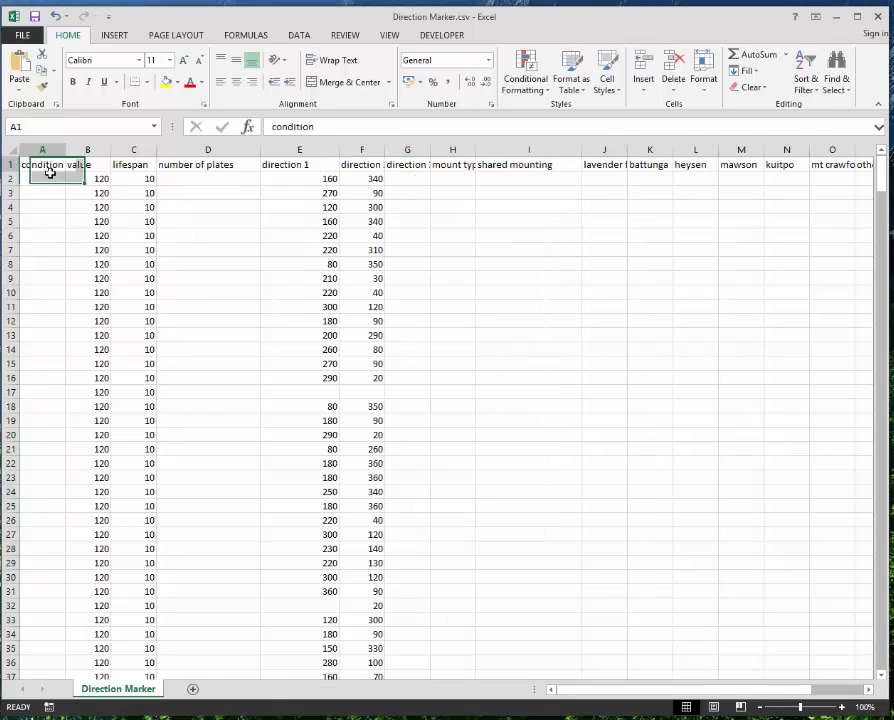
left_click_drag(50, 173, 64, 290)
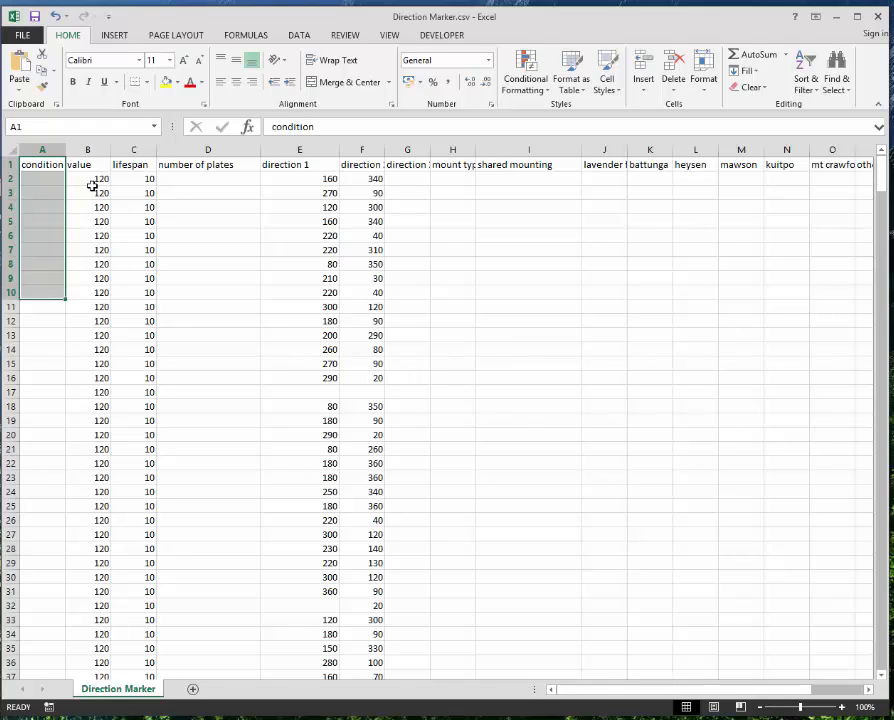
left_click_drag(90, 165, 98, 221)
left_click_drag(135, 165, 140, 221)
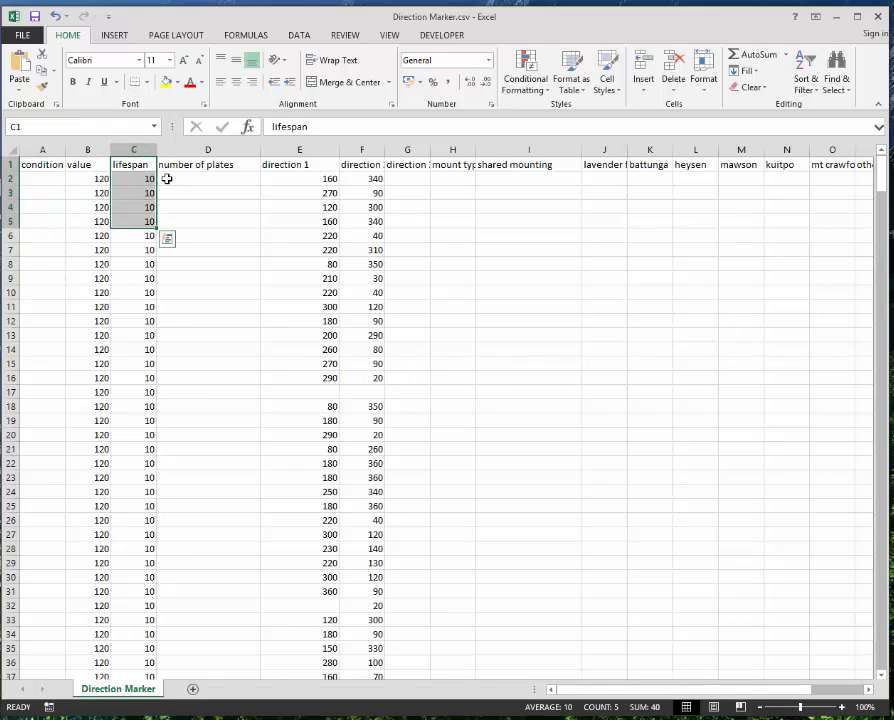
left_click_drag(226, 166, 250, 250)
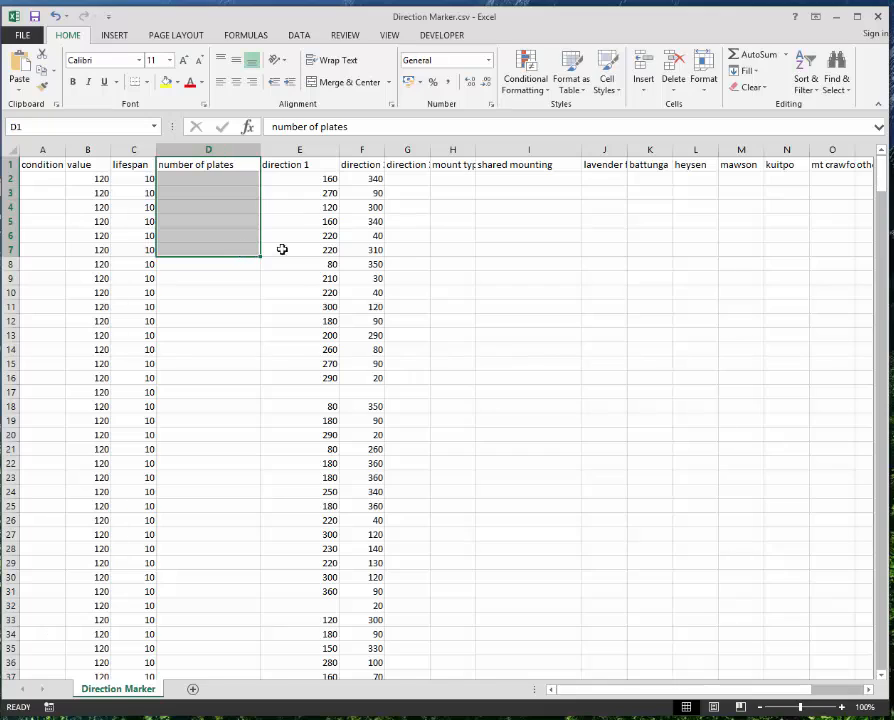
left_click(310, 278)
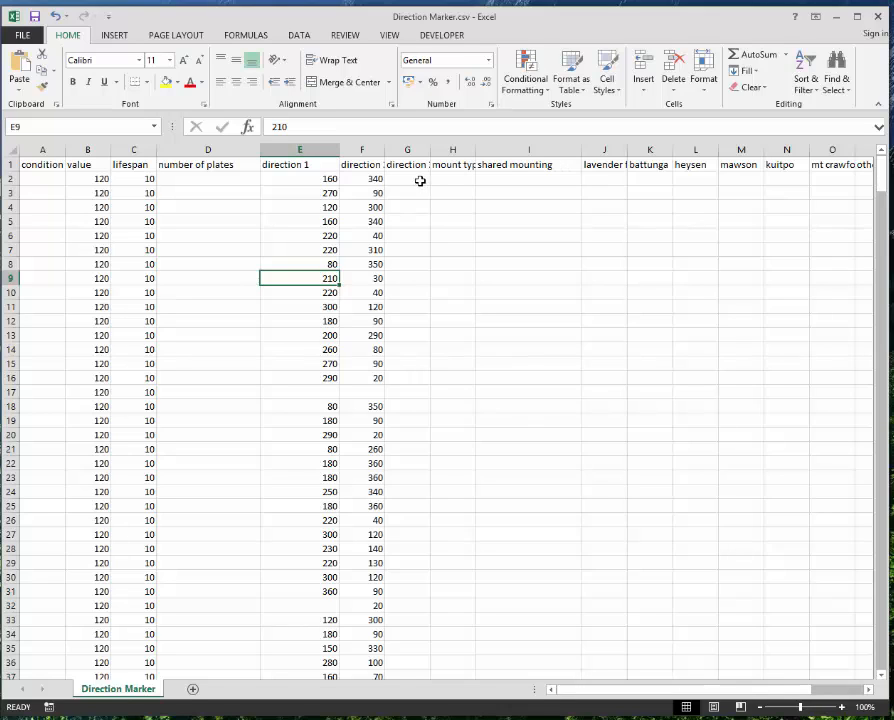
left_click_drag(423, 183, 646, 480)
left_click(674, 551)
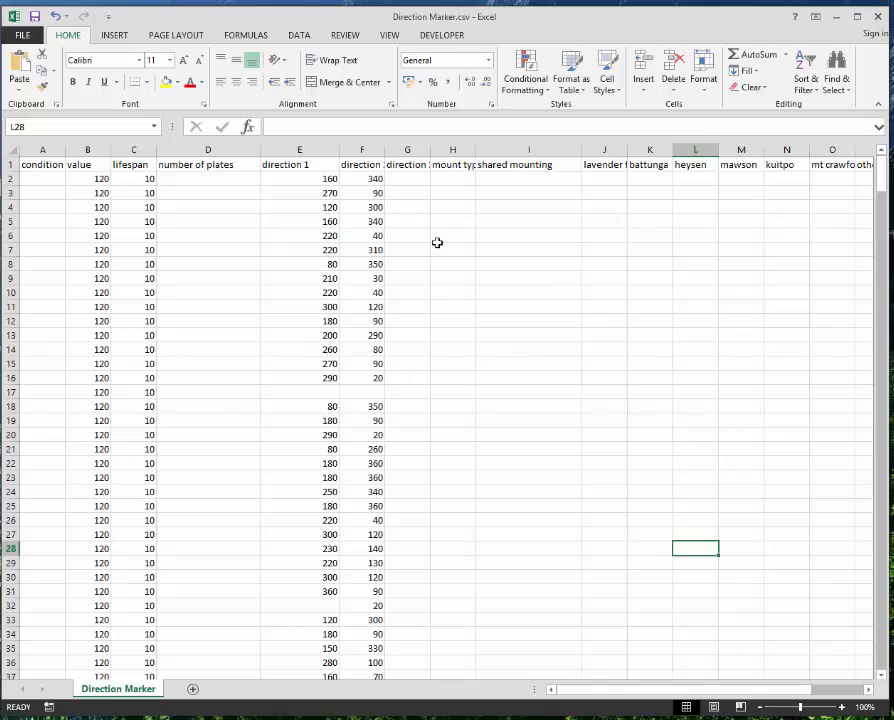
Return from Excel to the Kidman Trail map and show a gate's details near Nairne.
left_click(838, 17)
key("alt+Tab")
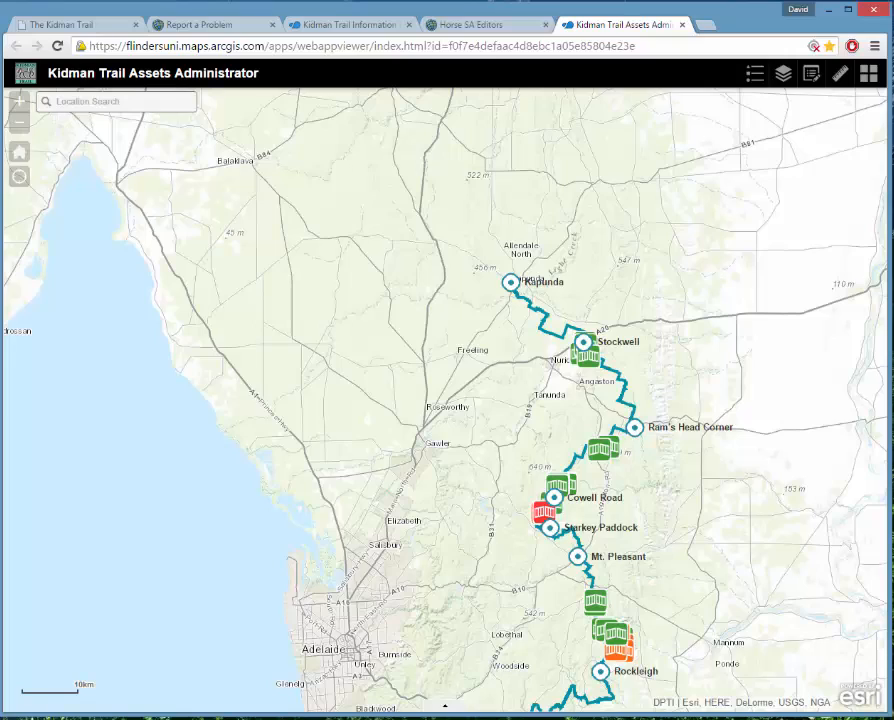
left_click_drag(460, 536, 400, 271)
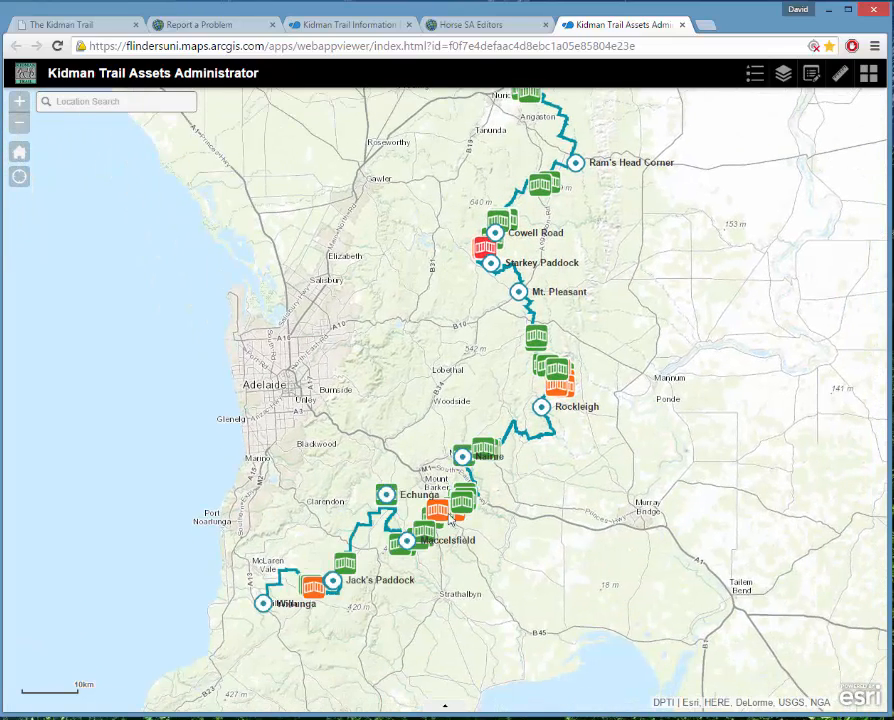
left_click(461, 500)
Open the Direction Marker attribute table, select the third record, then close the table.
left_click(459, 707)
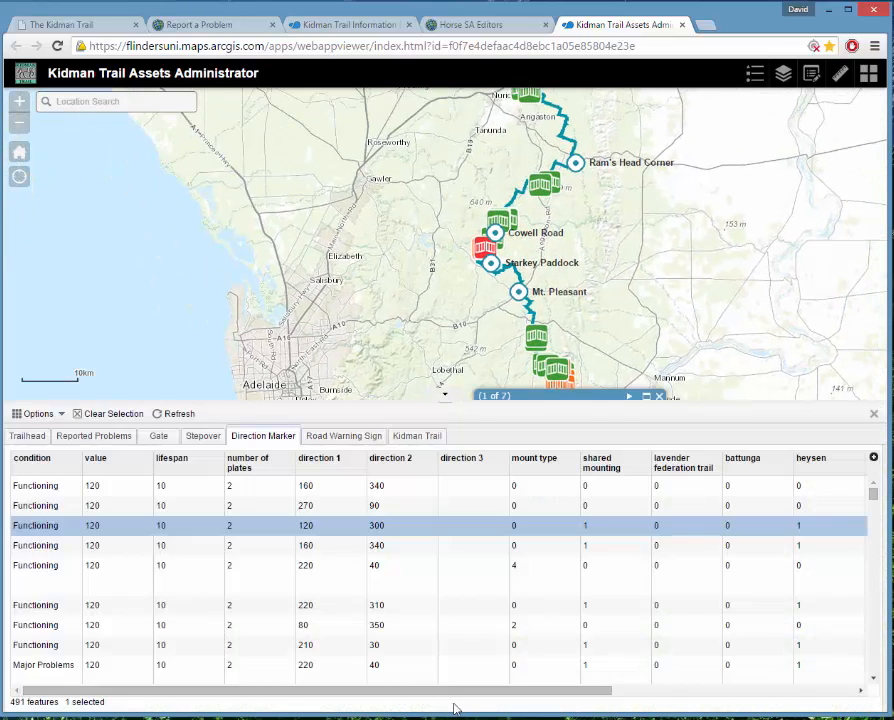
left_click(520, 530)
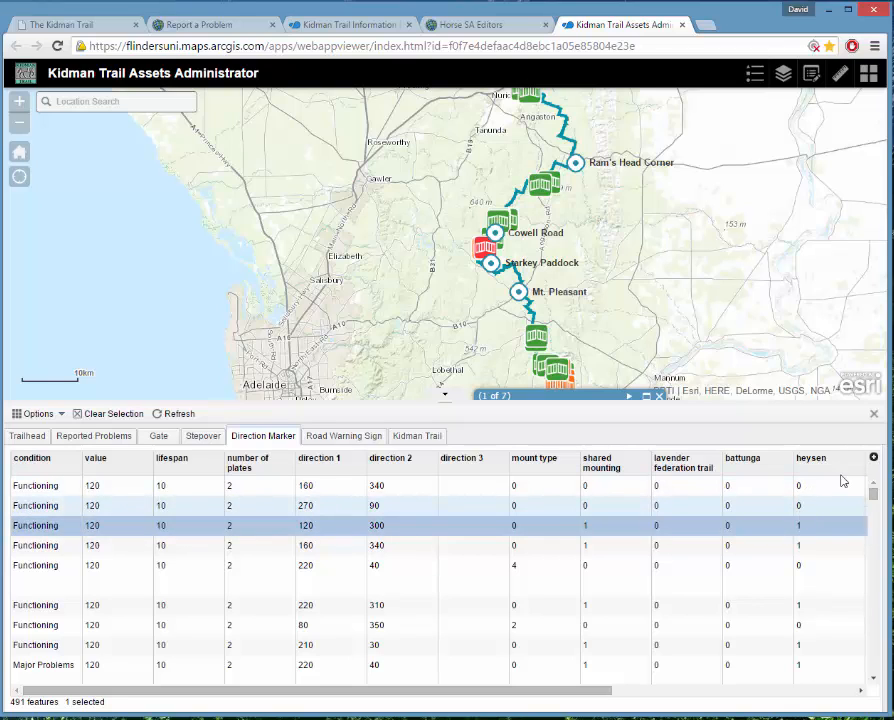
left_click(874, 413)
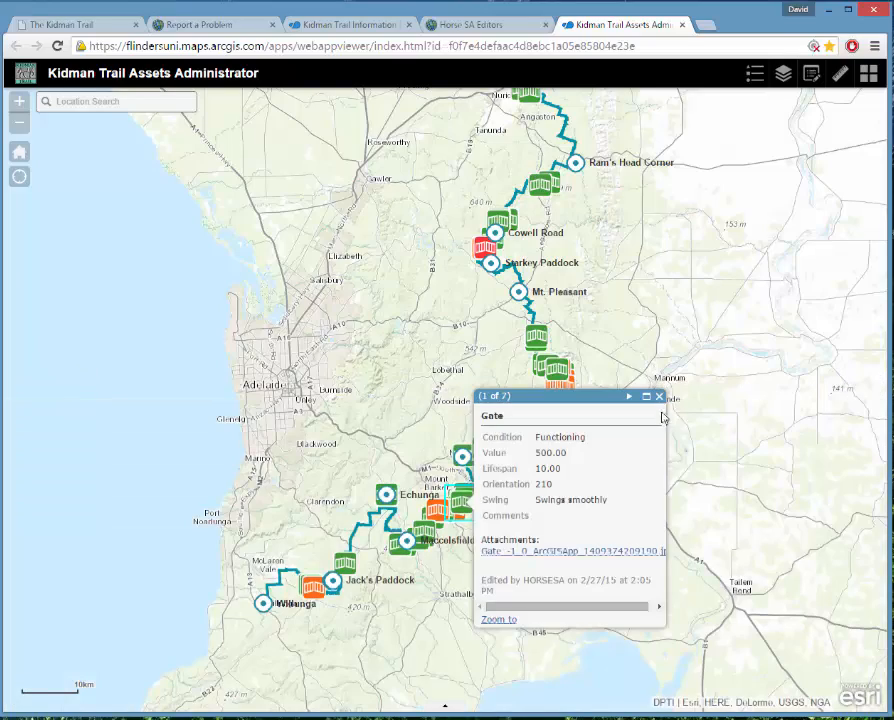
Close the Gate popup and minimise the Kidman Trail browser window.
left_click(660, 397)
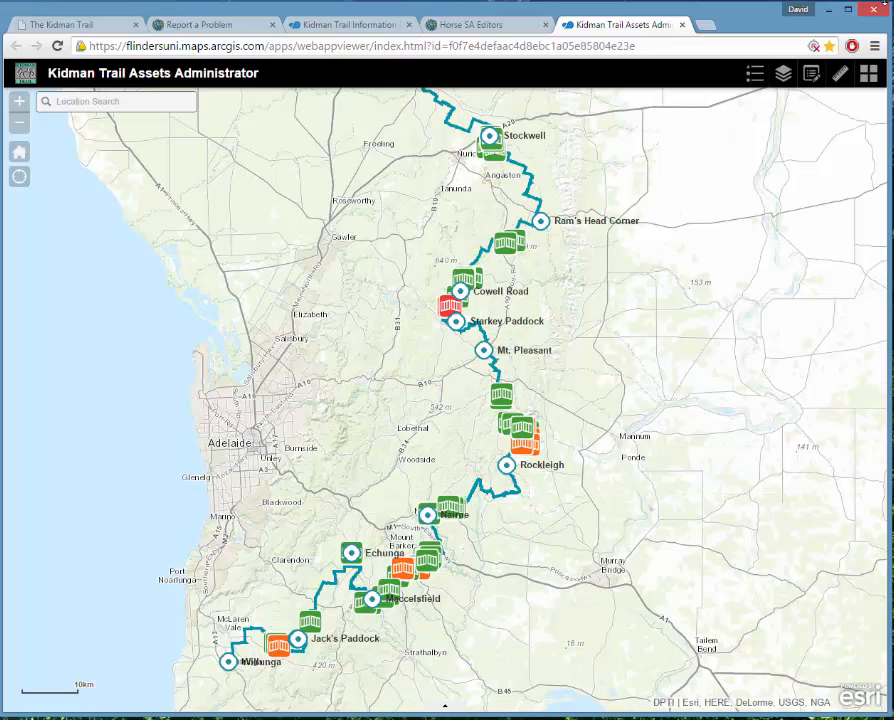
left_click(829, 12)
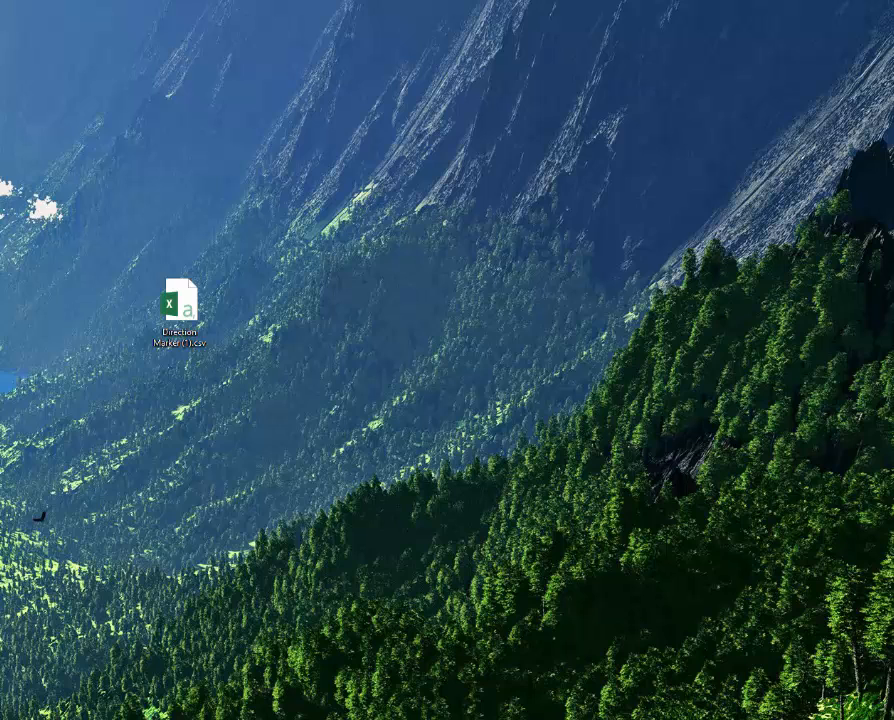
Bring up and enlarge 01.png, showing flindersuni.maps.arcgis.com typed in a phone browser.
left_click_drag(0, 98, 0, 70)
left_click_drag(0, 10, 287, 14)
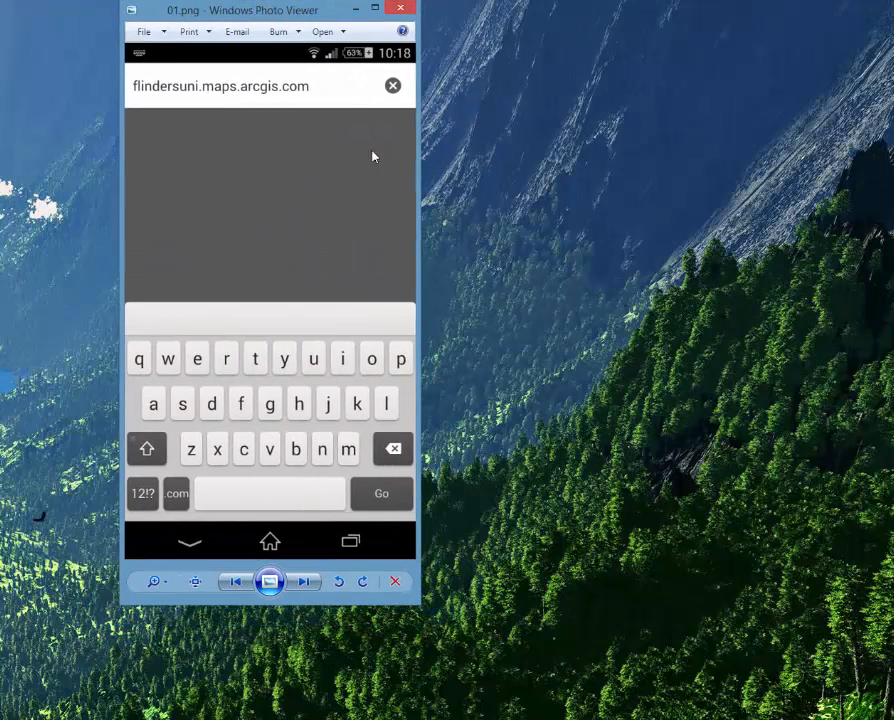
left_click_drag(412, 598, 675, 705)
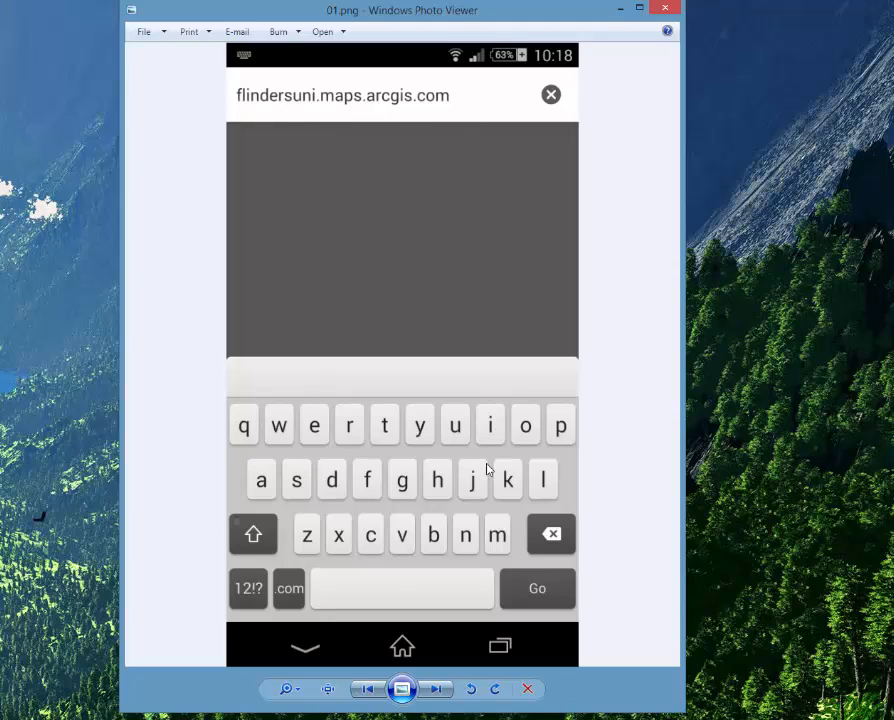
Advance through the Flinders maps list and ArcGIS sign-in screenshots to 04.png's My Content page.
left_click(440, 693)
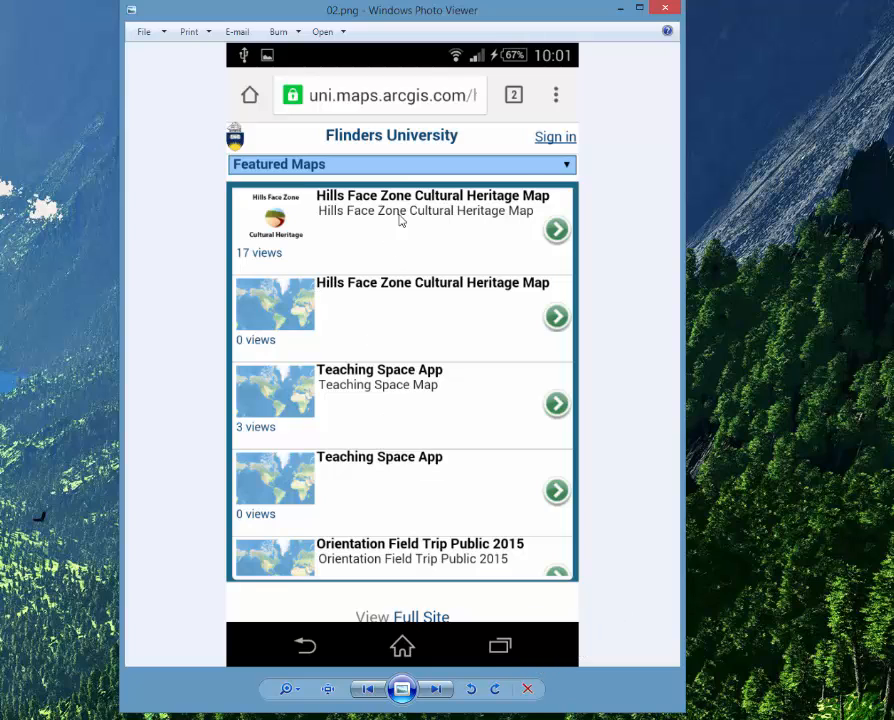
left_click(445, 690)
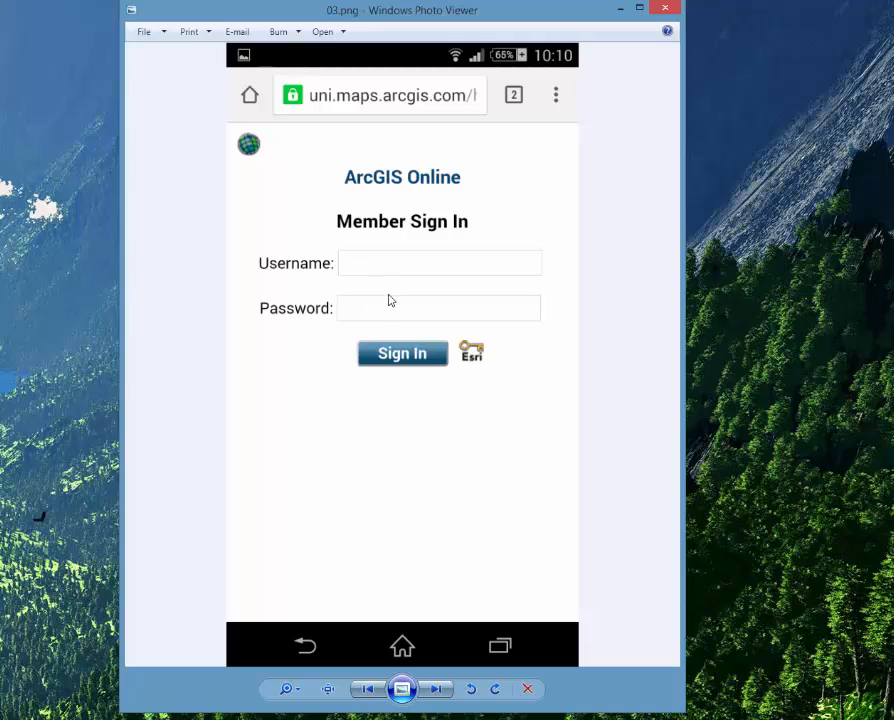
left_click(436, 690)
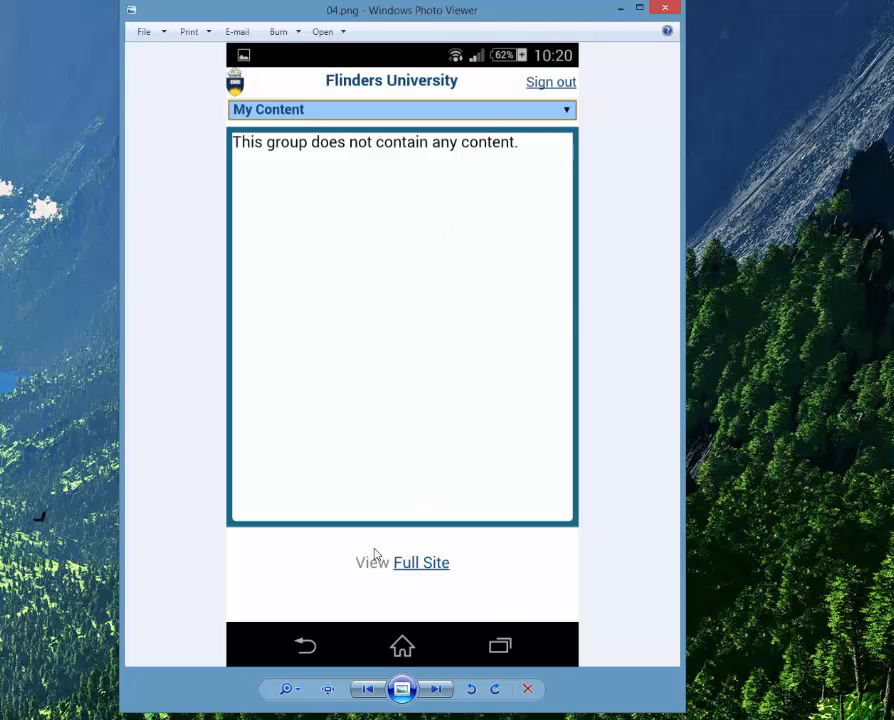
Page through the Flinders home, My Groups and Horse SA Editors screenshots to 10.png's Kidman Trail map.
left_click(437, 689)
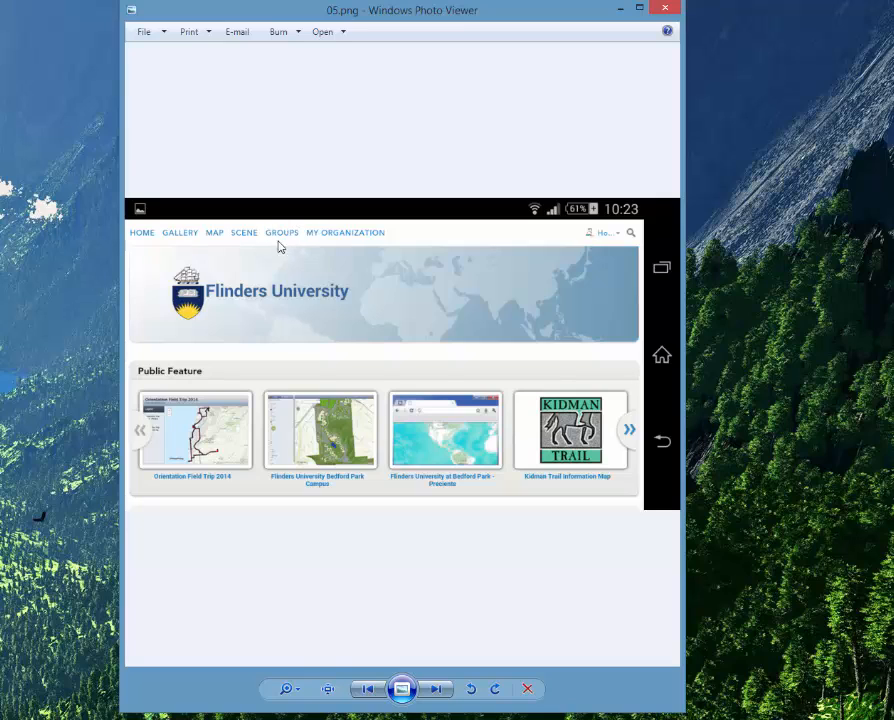
left_click(437, 690)
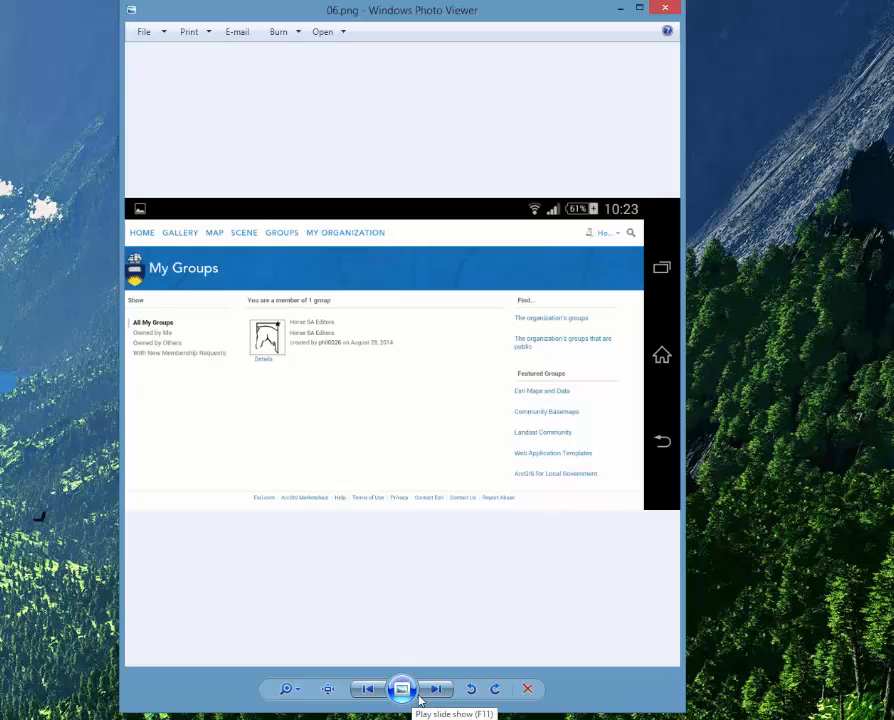
left_click(451, 693)
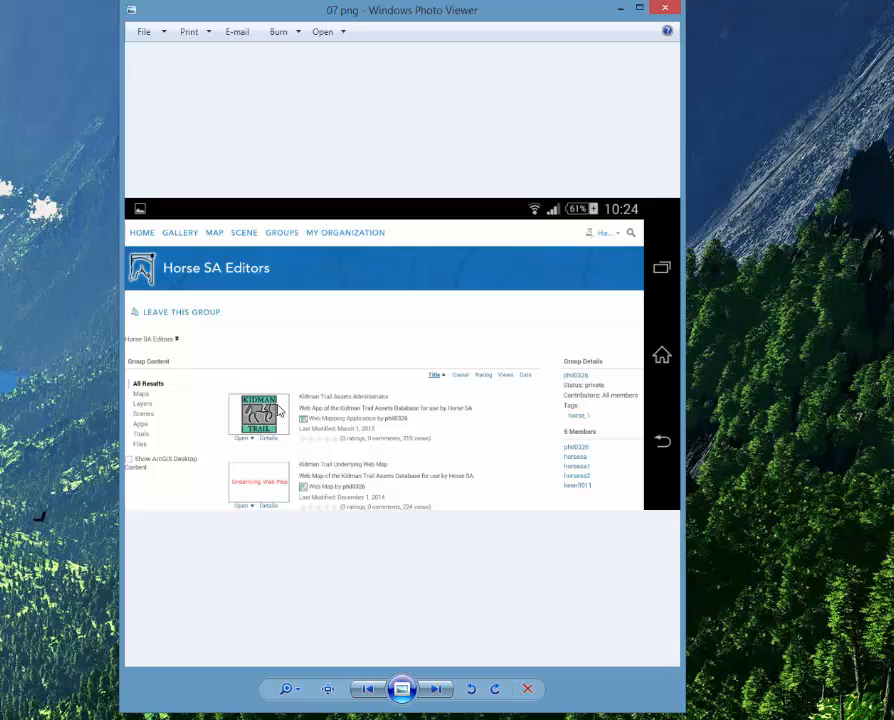
left_click(437, 690)
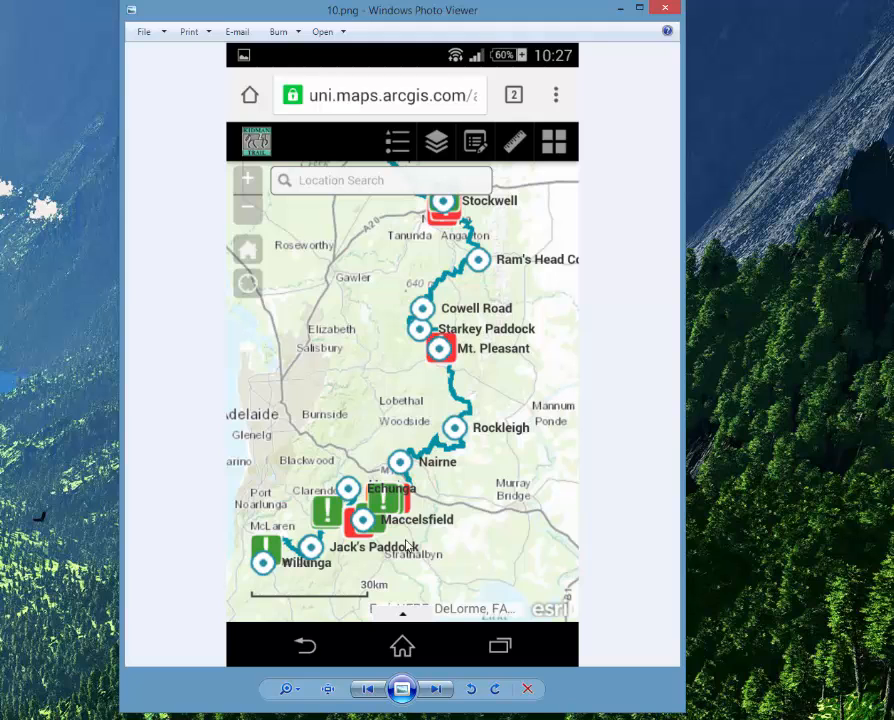
Step past 10a.png and 10b.png to 10C.png, the Reported Problems record for a suggested new asset.
left_click(436, 691)
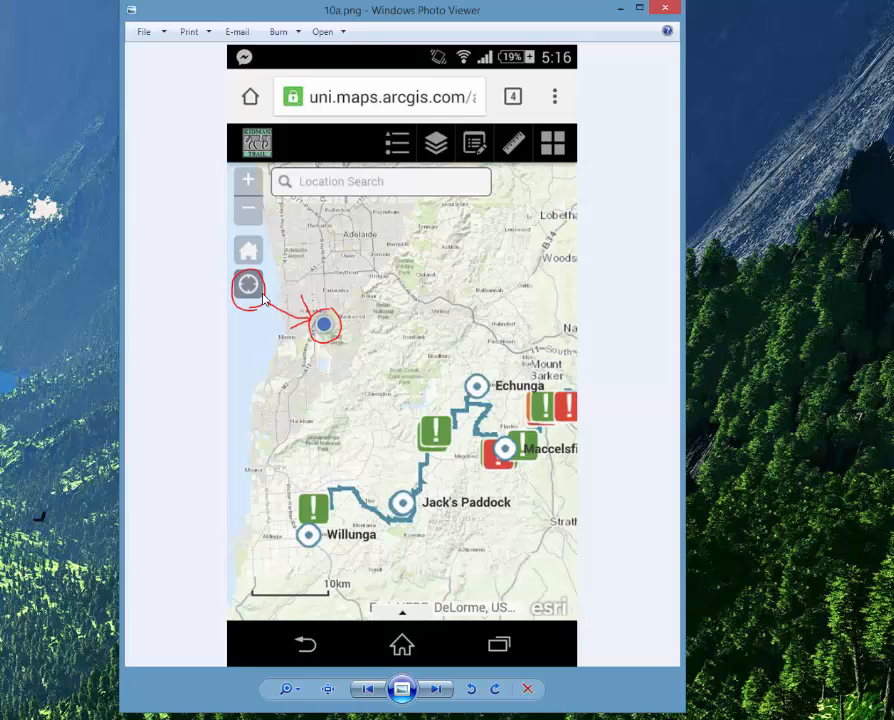
left_click(437, 690)
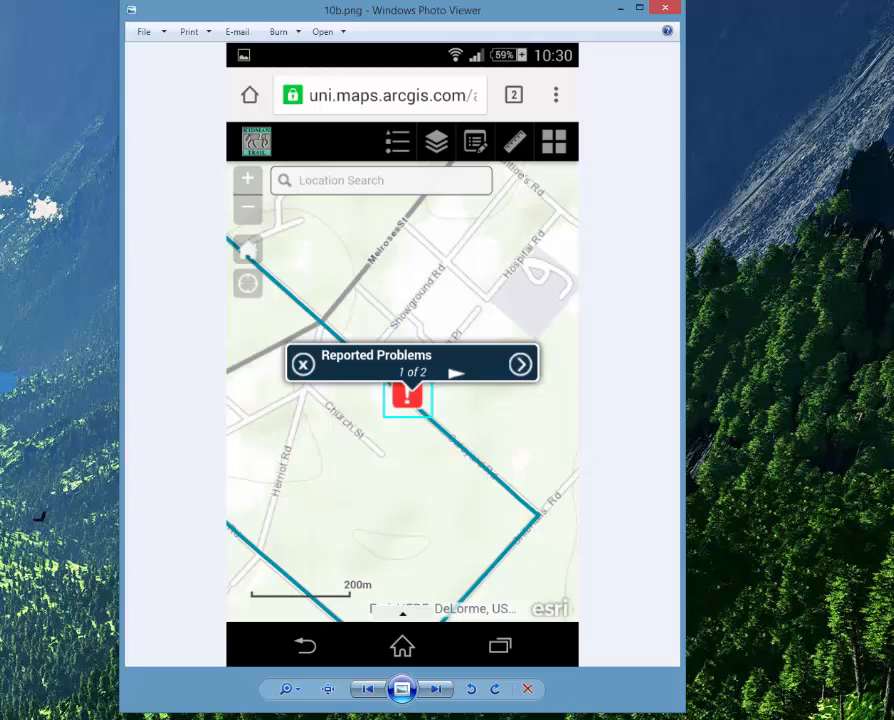
left_click(436, 688)
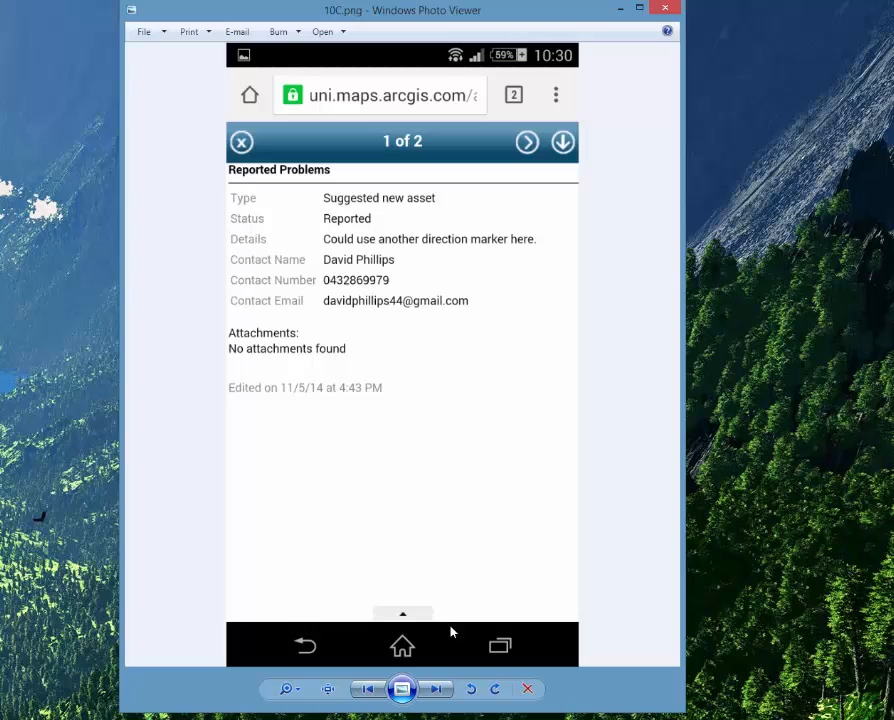
Browse the Basemap Gallery, Edit template and Kidman Trail map screenshots, briefly revisiting the Reported Problems popup.
left_click(441, 698)
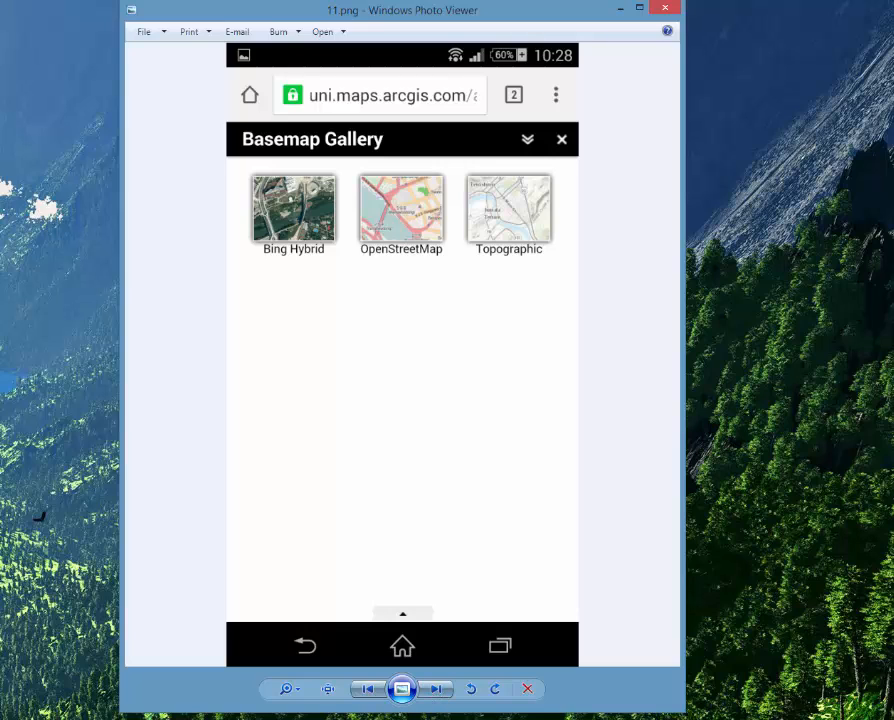
left_click(367, 688)
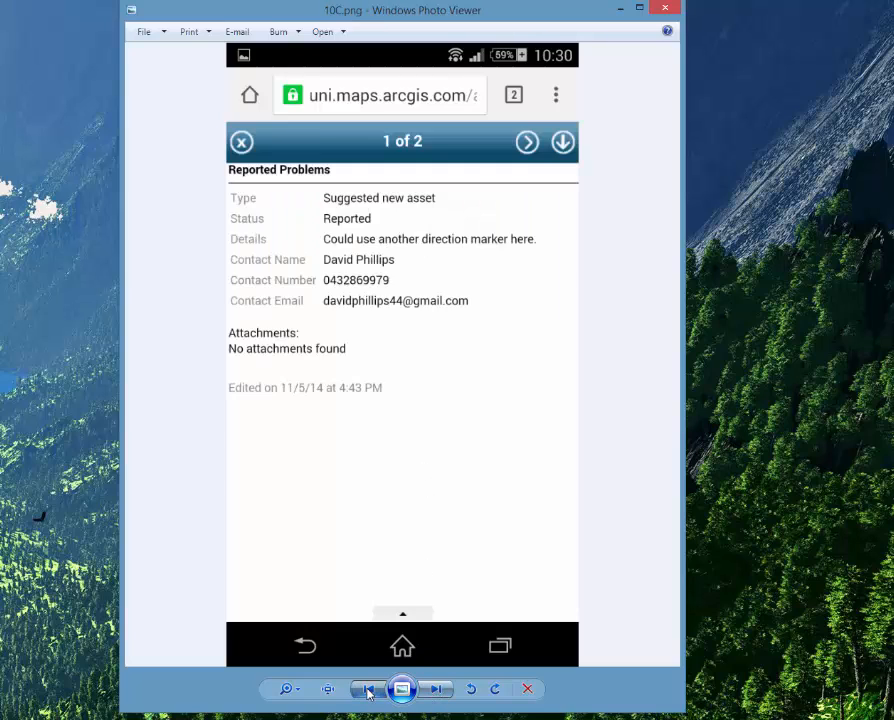
left_click(367, 688)
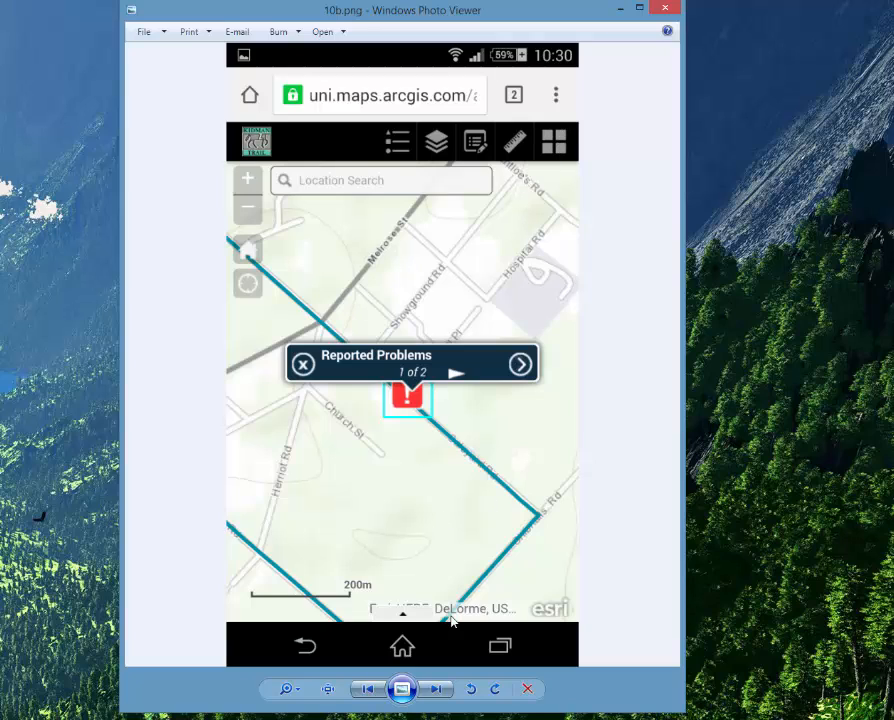
left_click(438, 689)
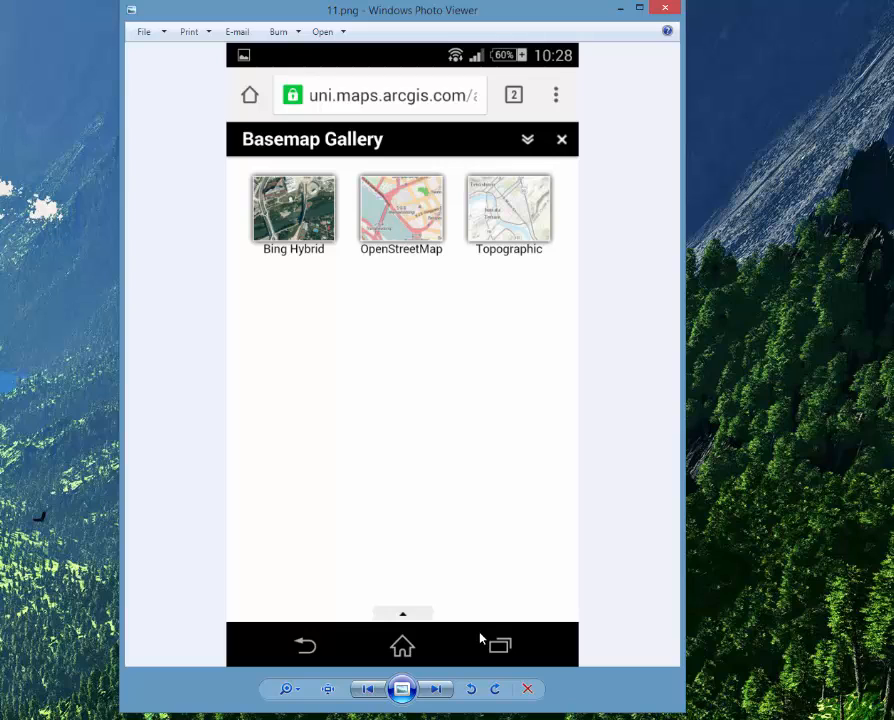
left_click(437, 689)
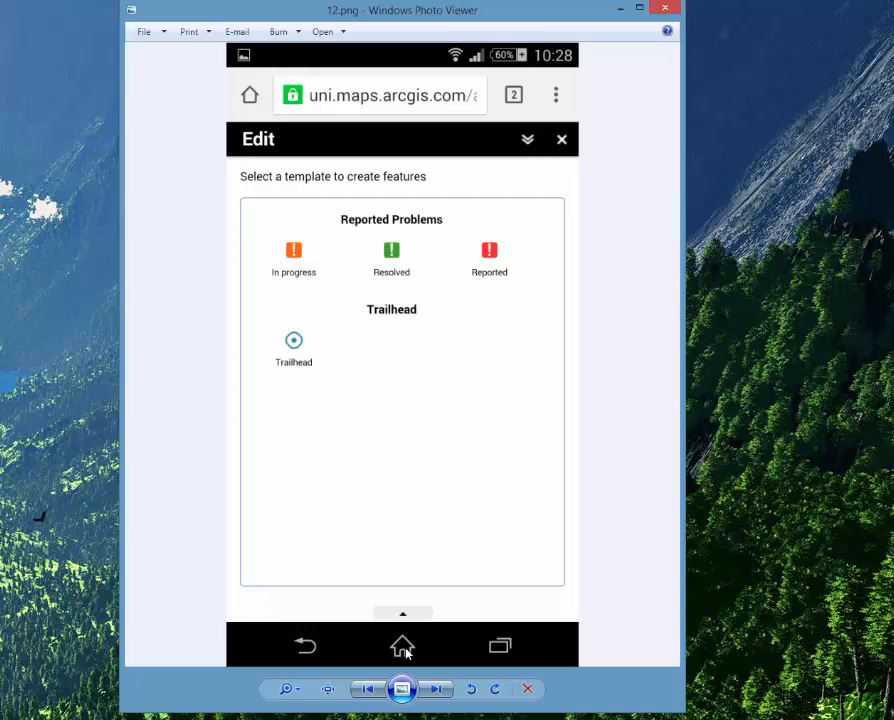
left_click(436, 689)
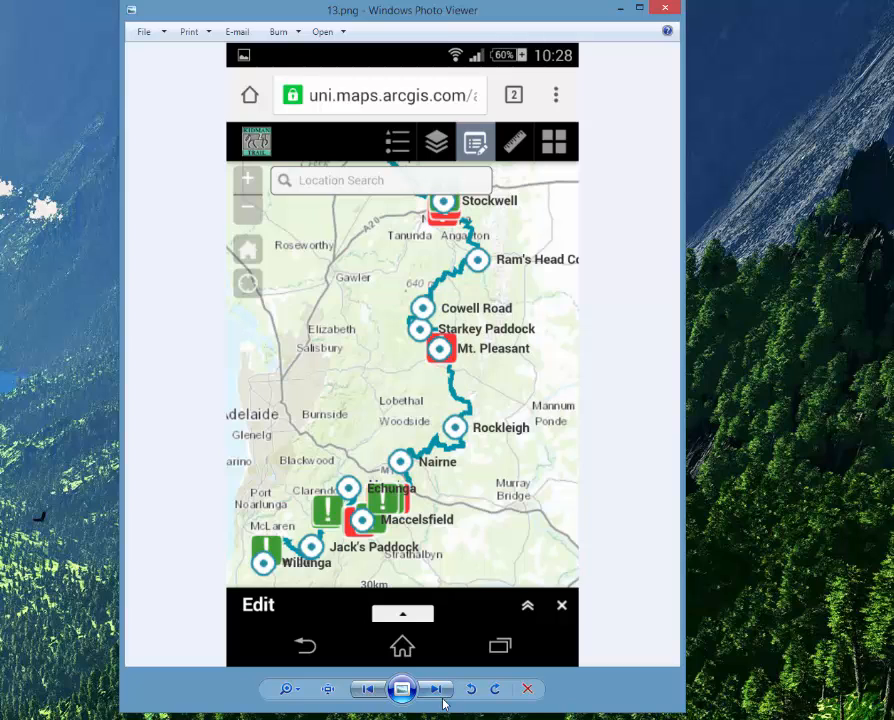
Recheck the Edit template, view the Reported Problems form, wrap to 01.png and minimize the viewer.
left_click(378, 694)
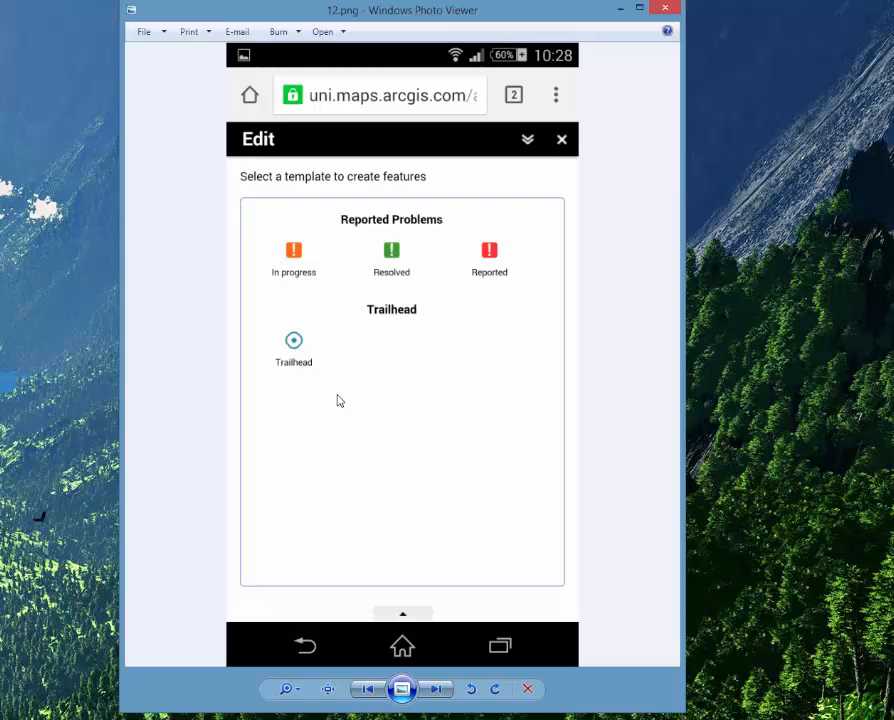
left_click(439, 696)
left_click(439, 696)
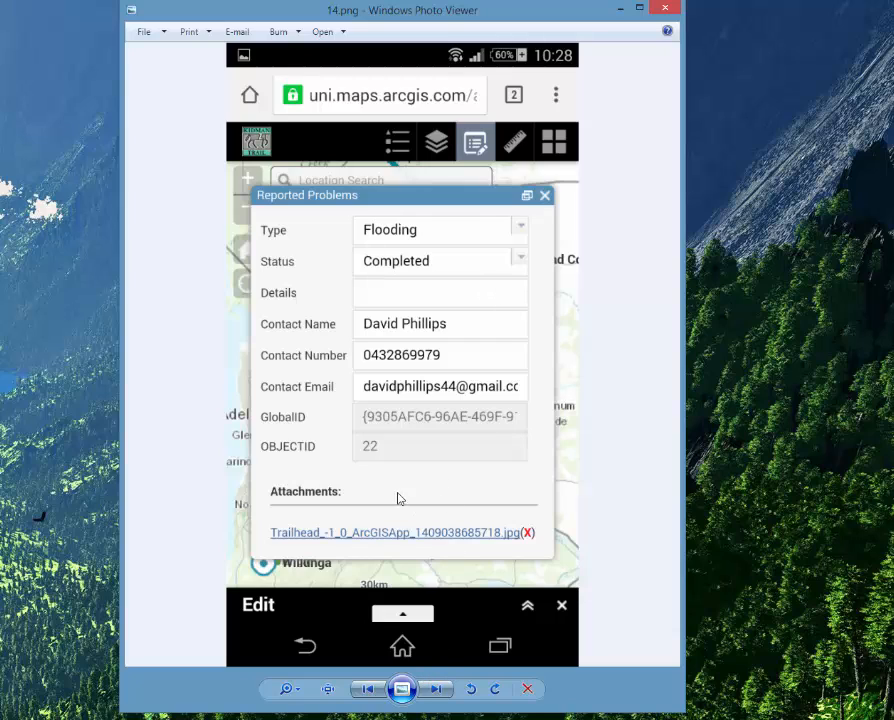
left_click(441, 691)
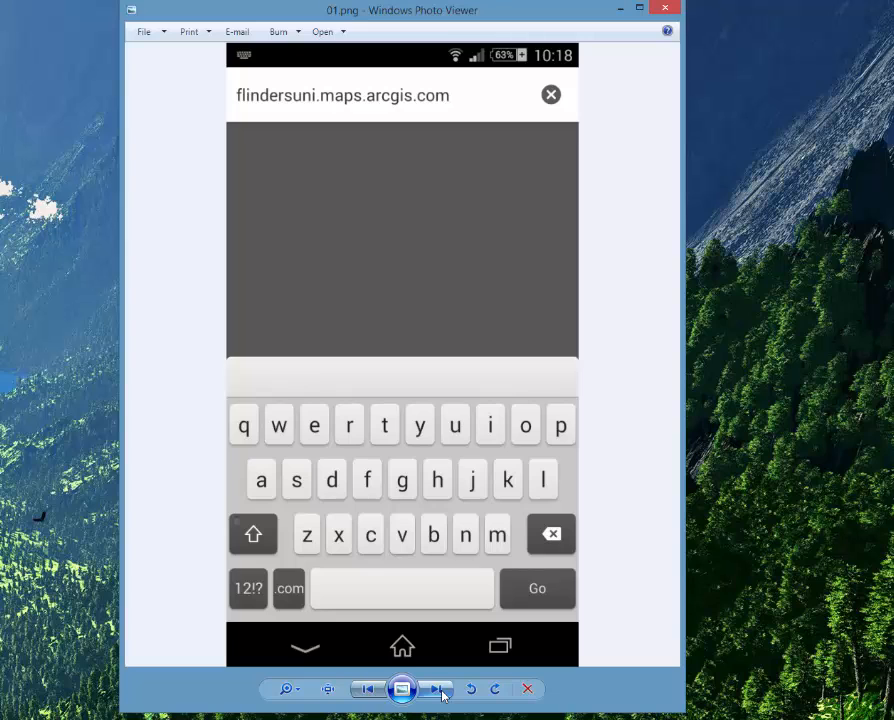
left_click(619, 9)
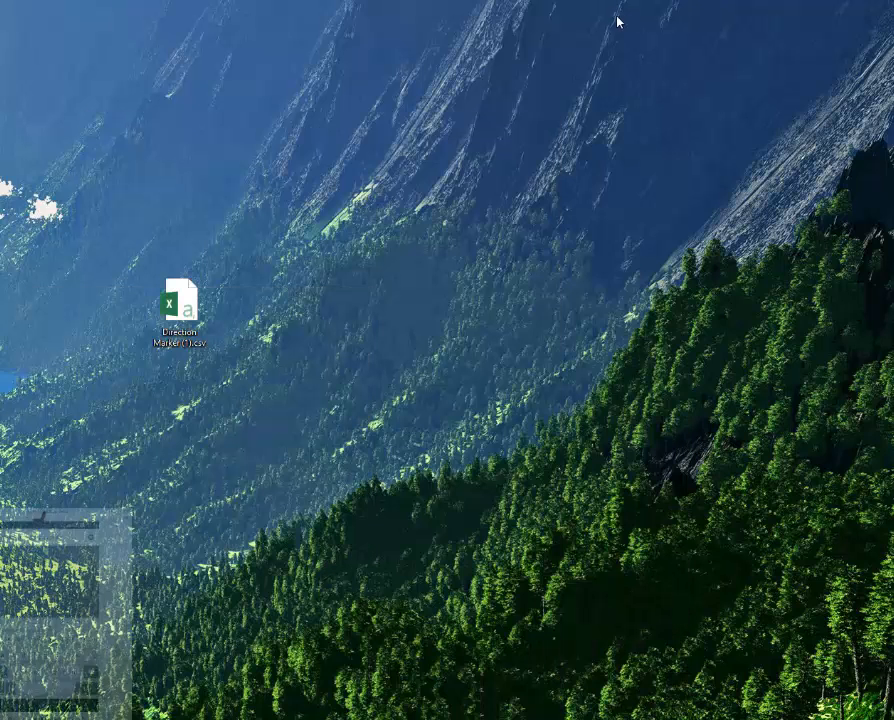